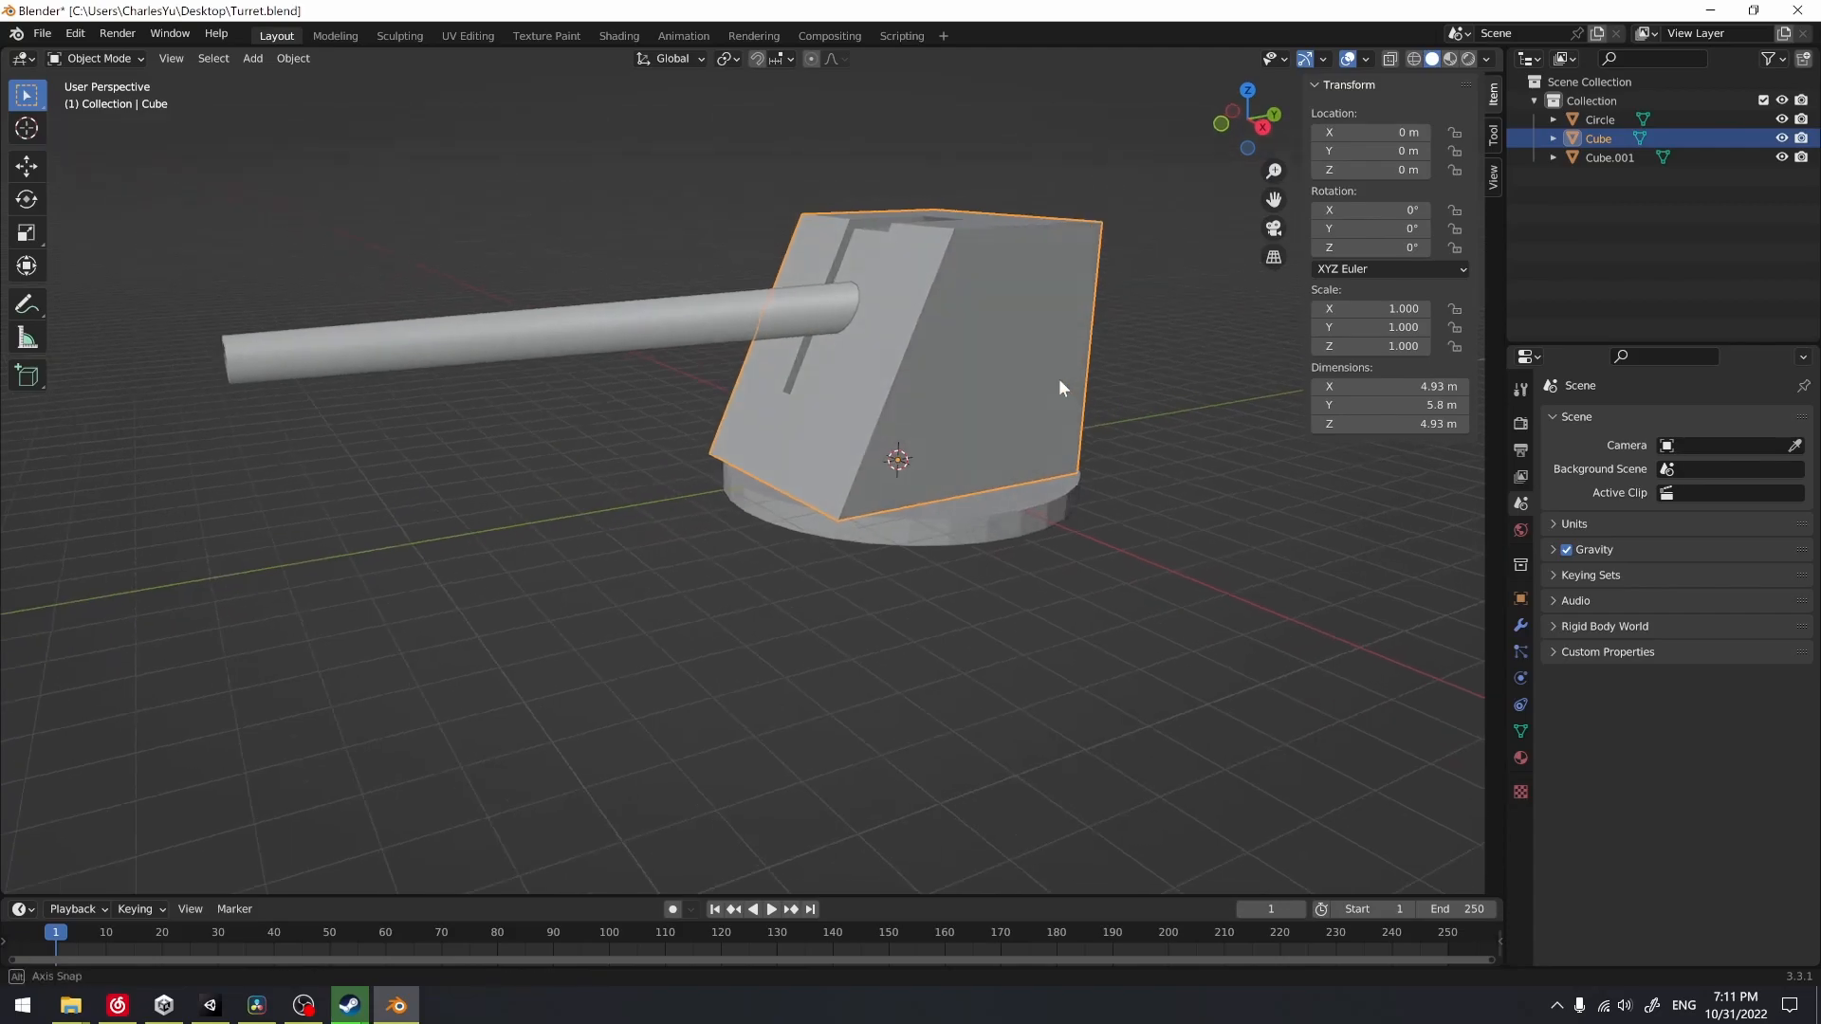
# Test the turret housing's traverse by rotating it about the Z axis and undo the rotation
pyautogui.press('r')
pyautogui.press('z')
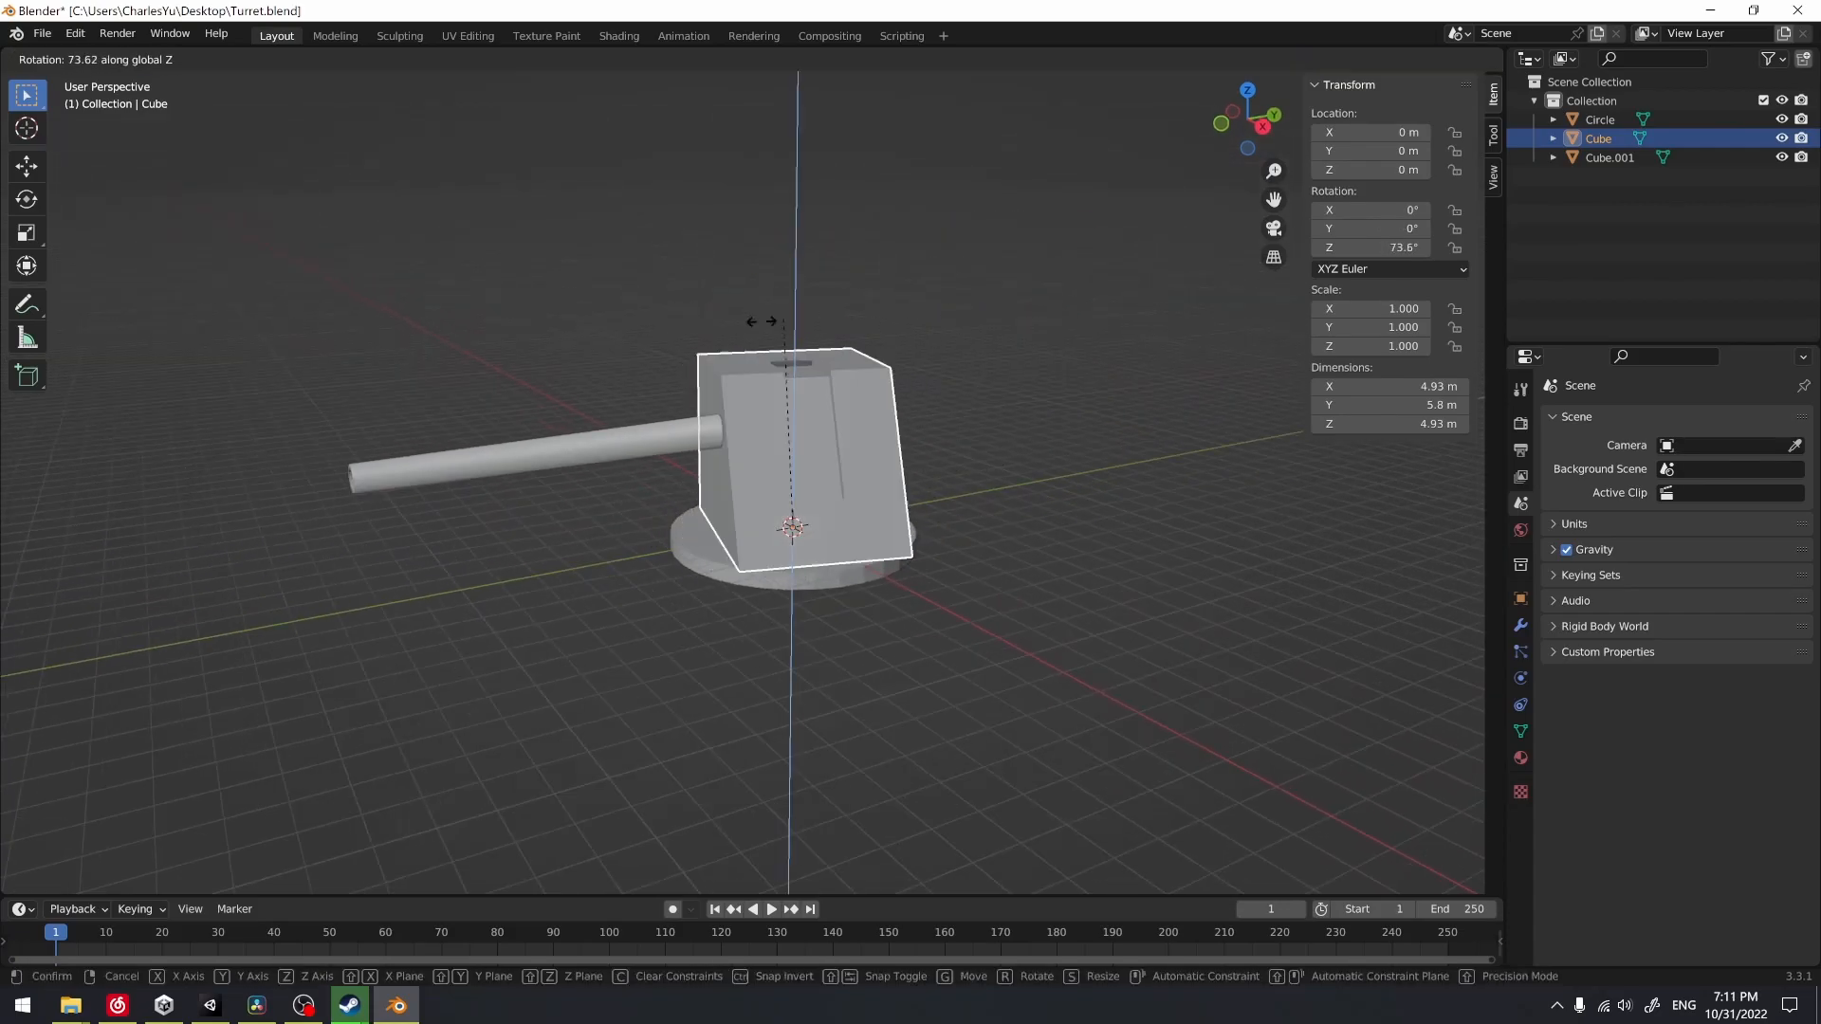
pyautogui.click(814, 395)
pyautogui.hotkey('ctrl', 'z')
# Test the gun barrel's elevation by rotating it about the global X axis and undo the rotation
pyautogui.moveTo(1040, 502); pyautogui.dragTo(892, 537, button='middle')
pyautogui.click(649, 440)
pyautogui.moveTo(649, 440); pyautogui.dragTo(1027, 471, button='middle')
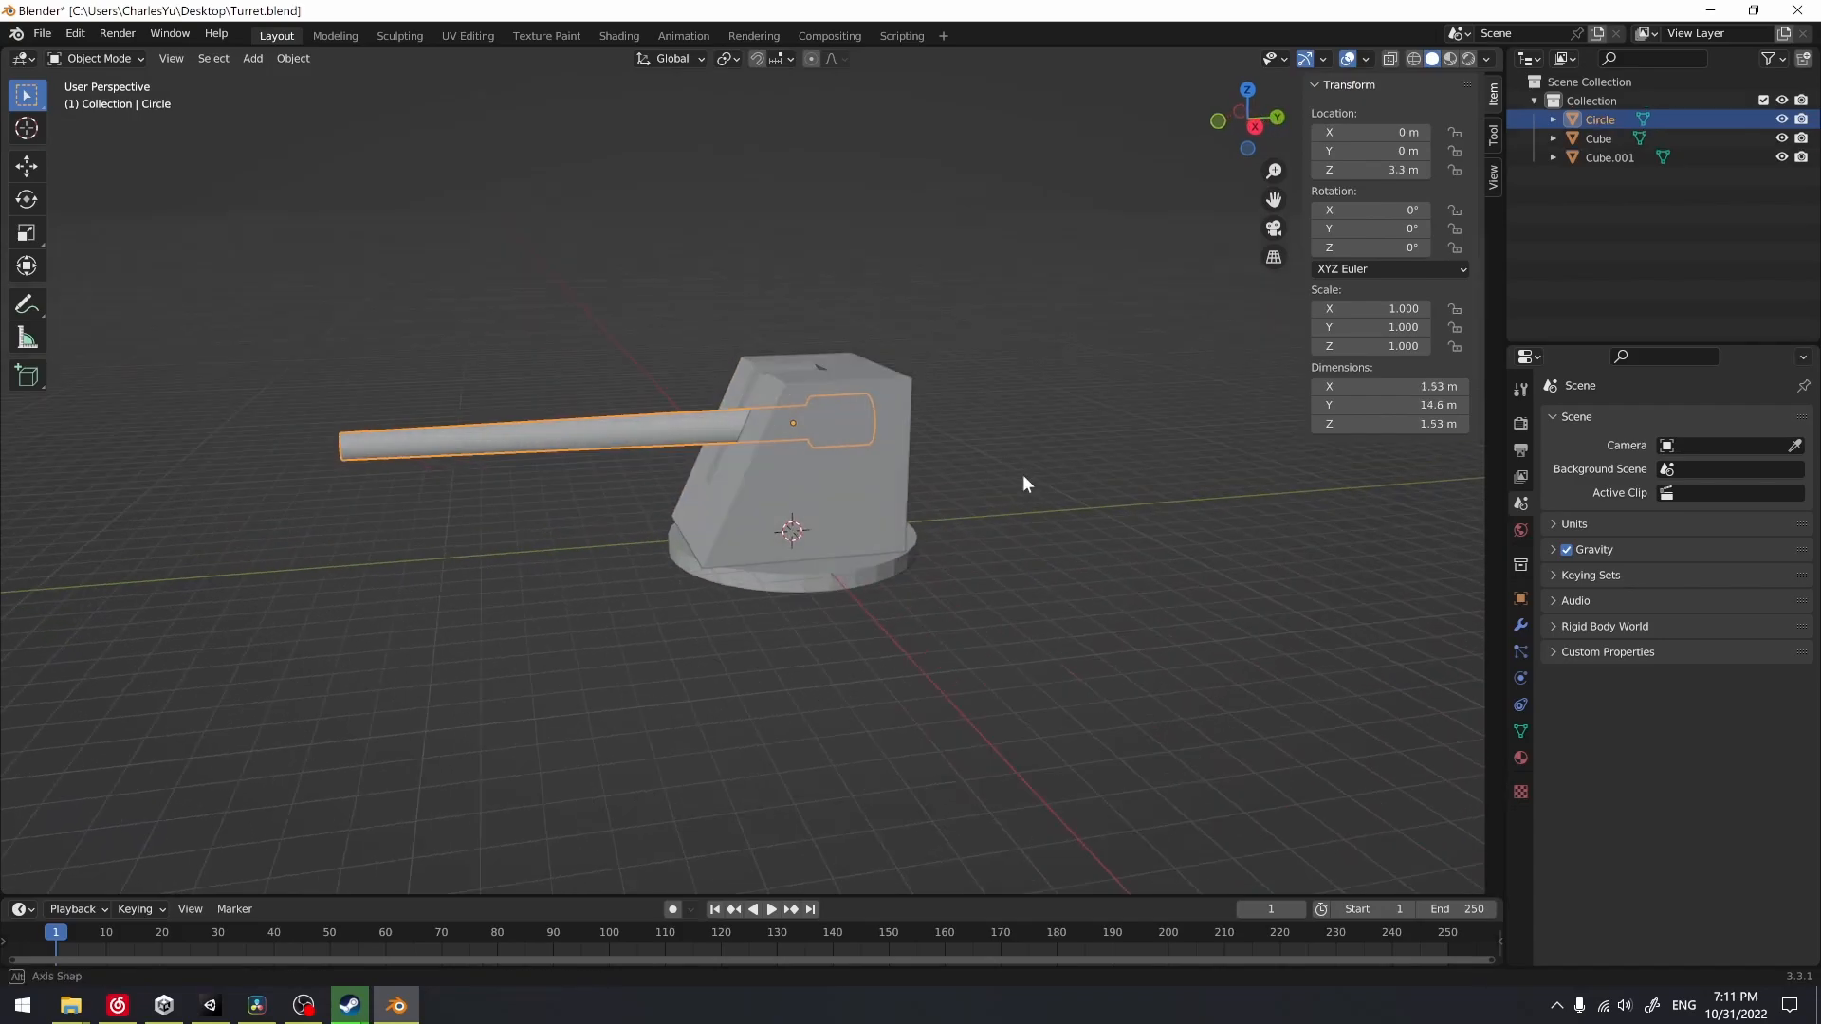
pyautogui.press('r')
pyautogui.press('x')
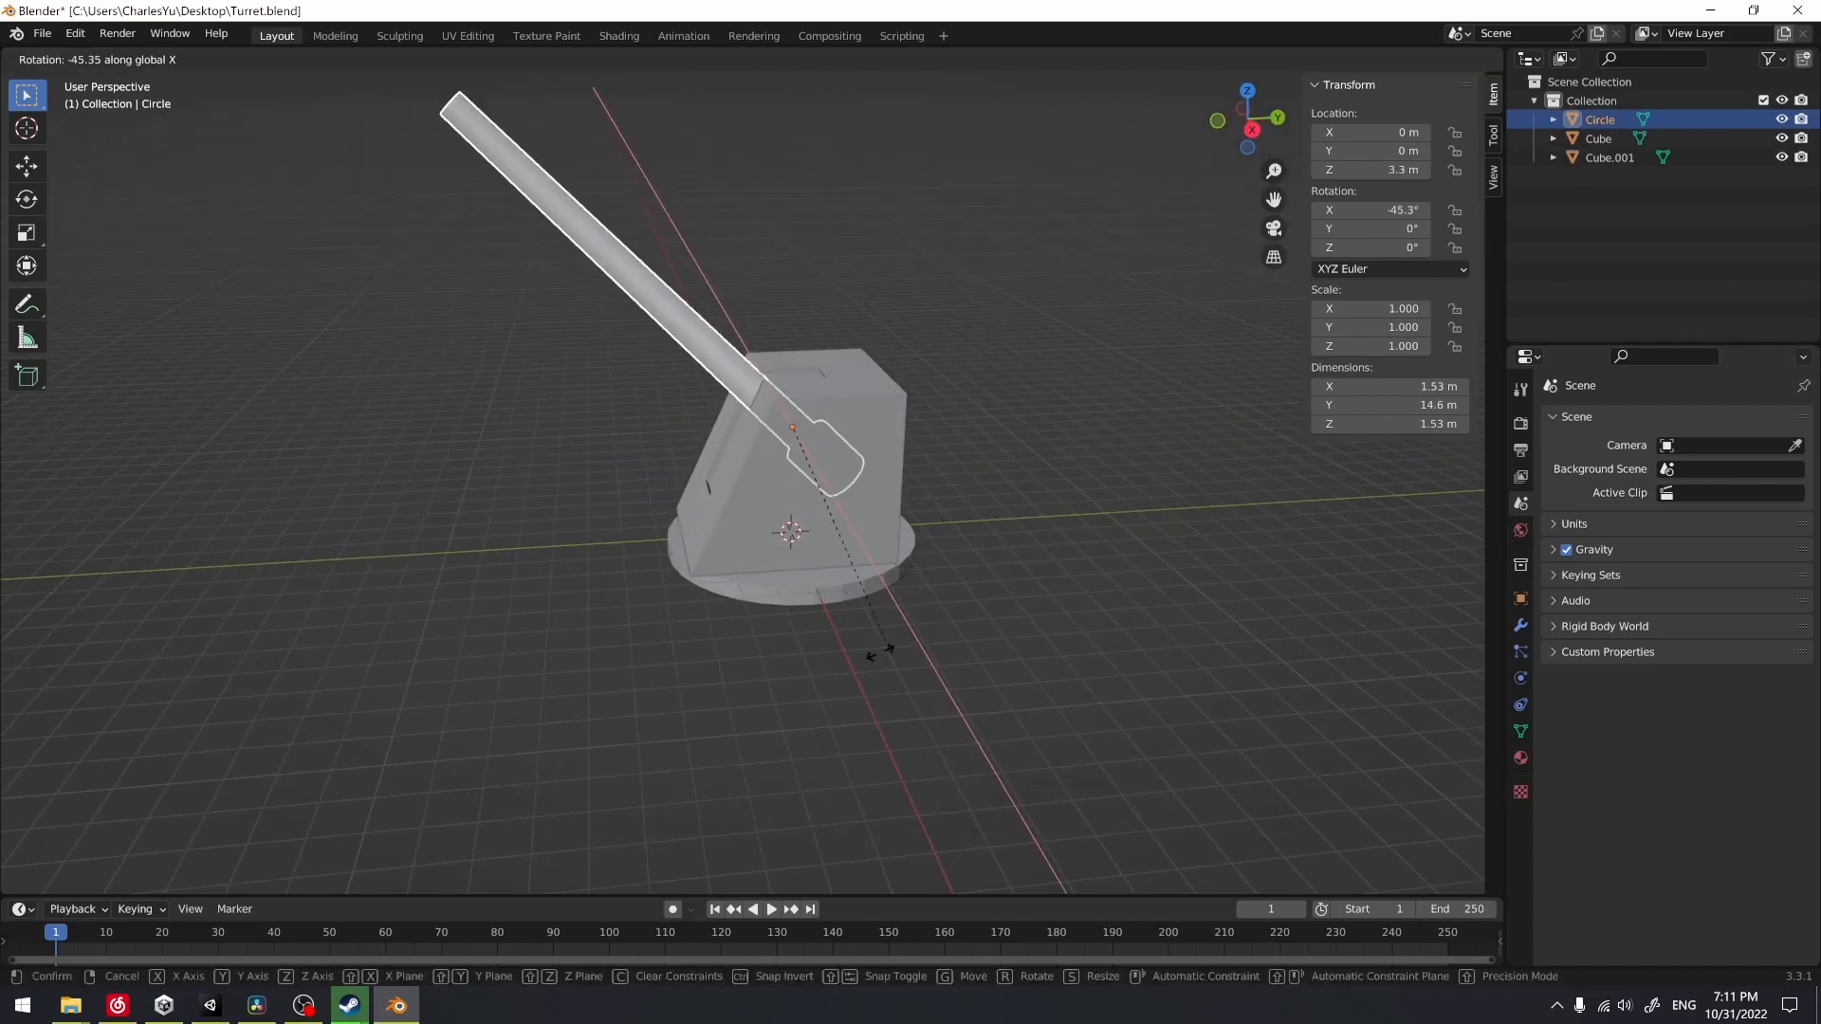
pyautogui.click(910, 590)
pyautogui.hotkey('ctrl', 'z')
# Try rotating the turret housing about the Z axis once more and cancel the rotation
pyautogui.moveTo(909, 588); pyautogui.dragTo(810, 442, button='middle')
pyautogui.click(810, 442)
pyautogui.press('r')
pyautogui.press('z')
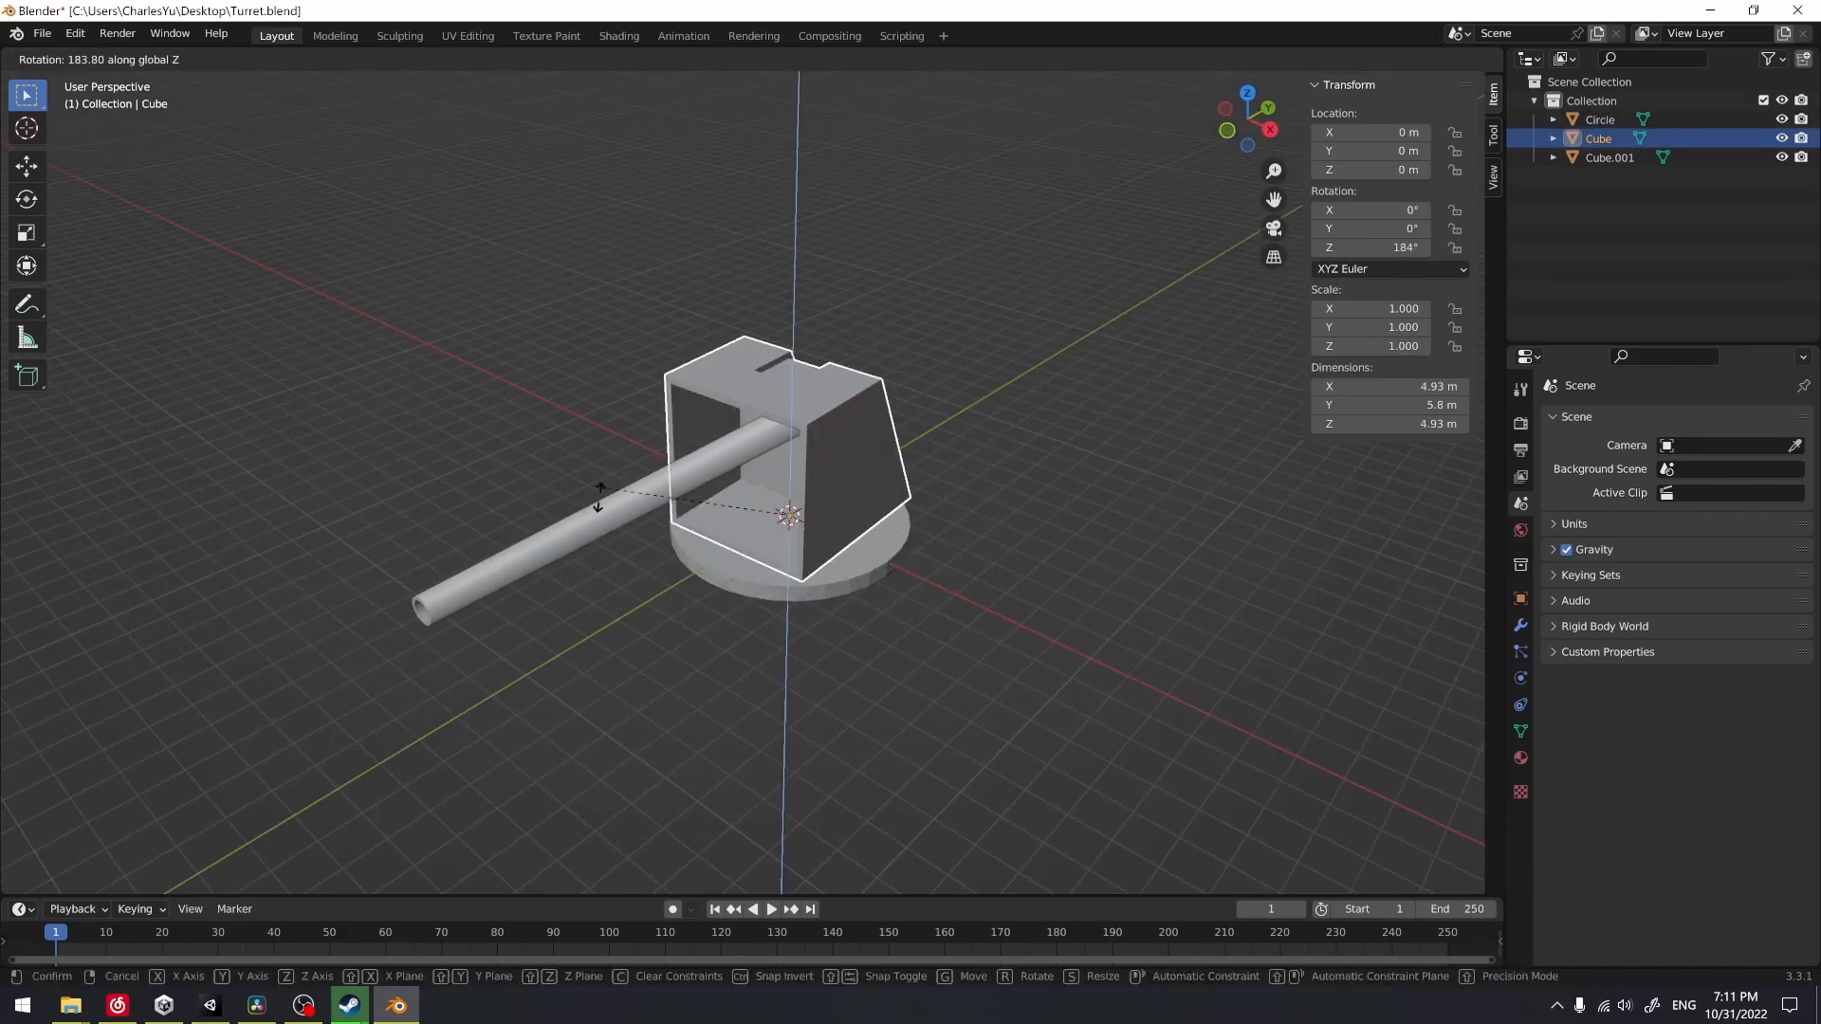
pyautogui.press('Escape')
# Save Turret.blend, and create a new scene in the NAModTutorial project in Unity
pyautogui.hotkey('ctrl', 's')
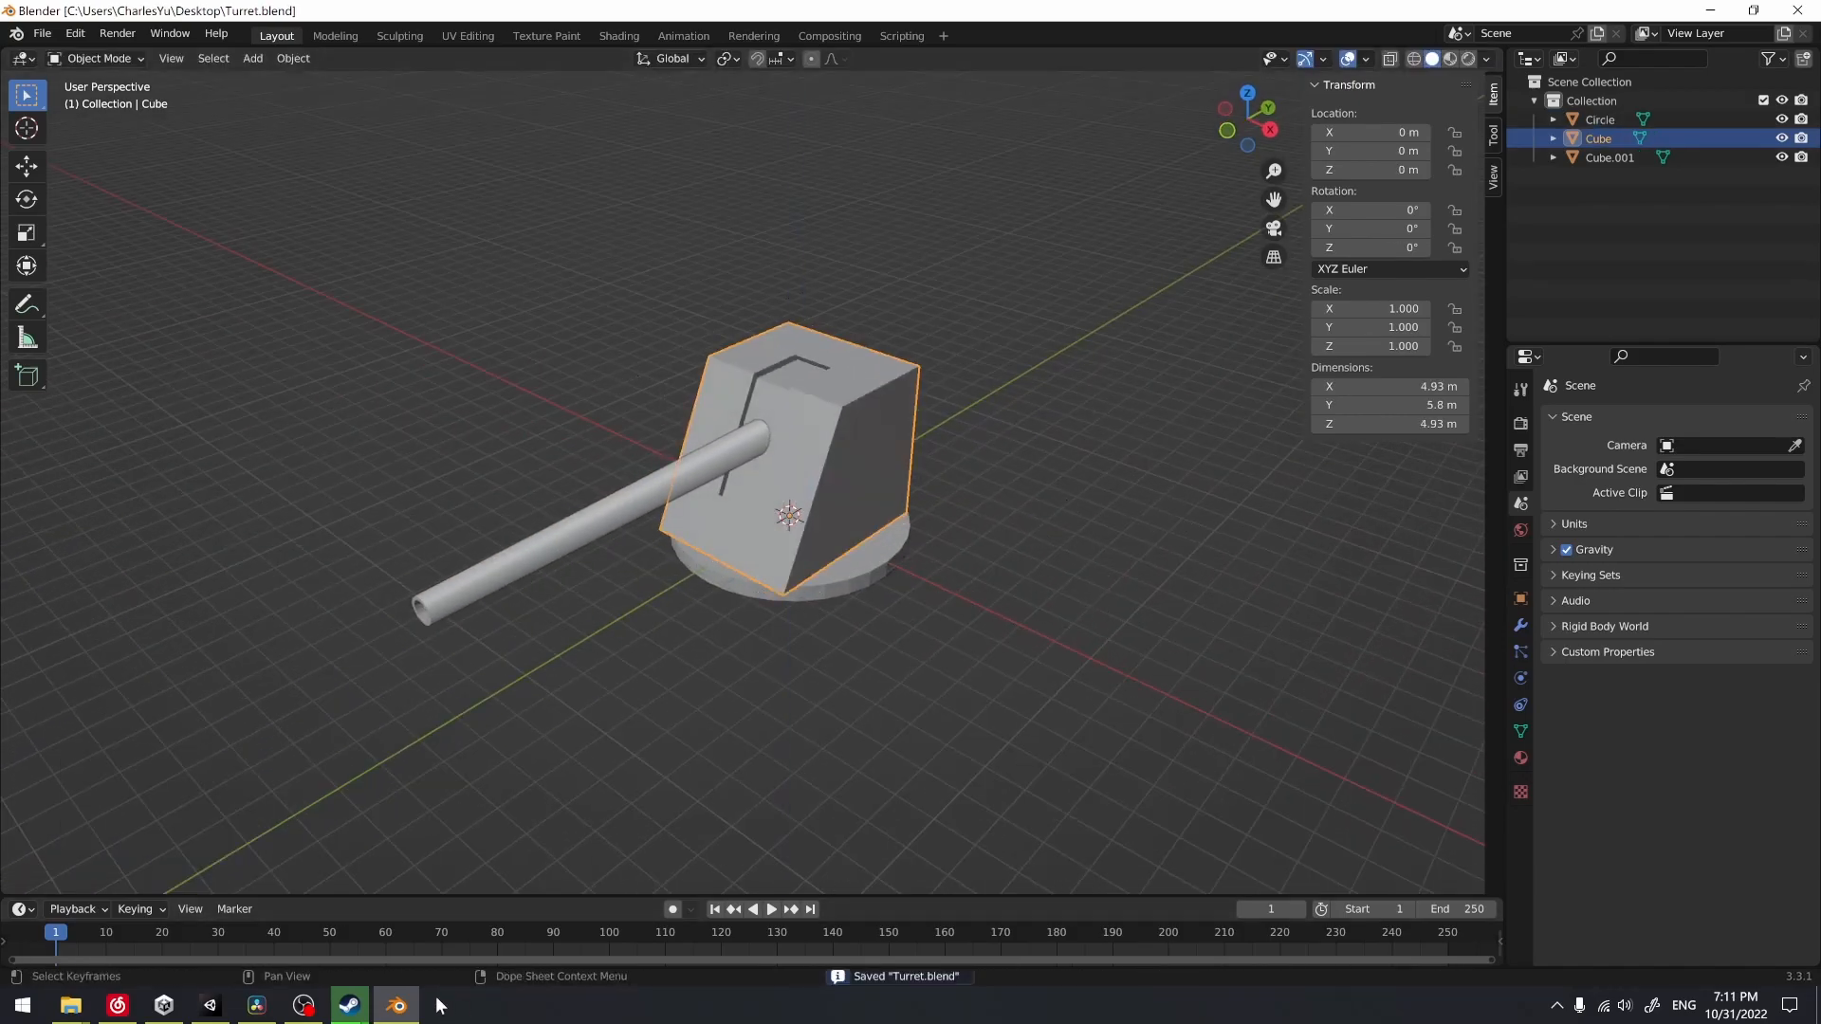
pyautogui.click(211, 1004)
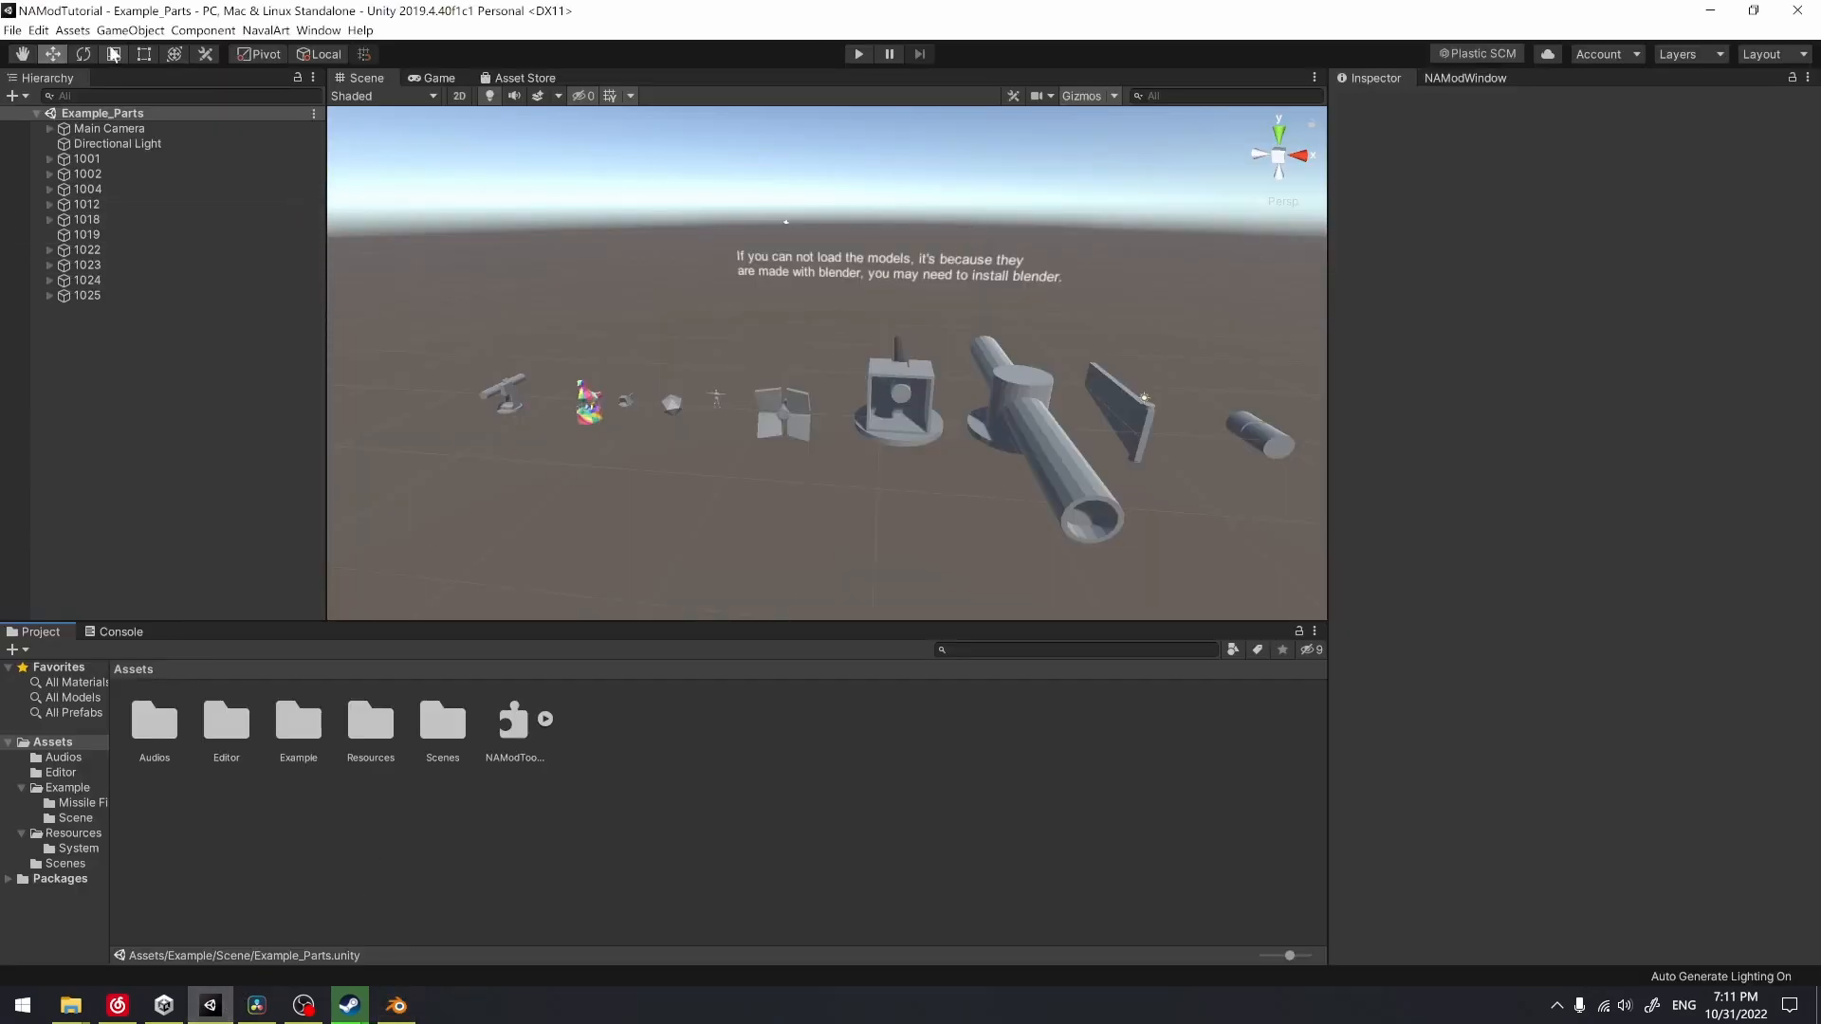
pyautogui.click(13, 30)
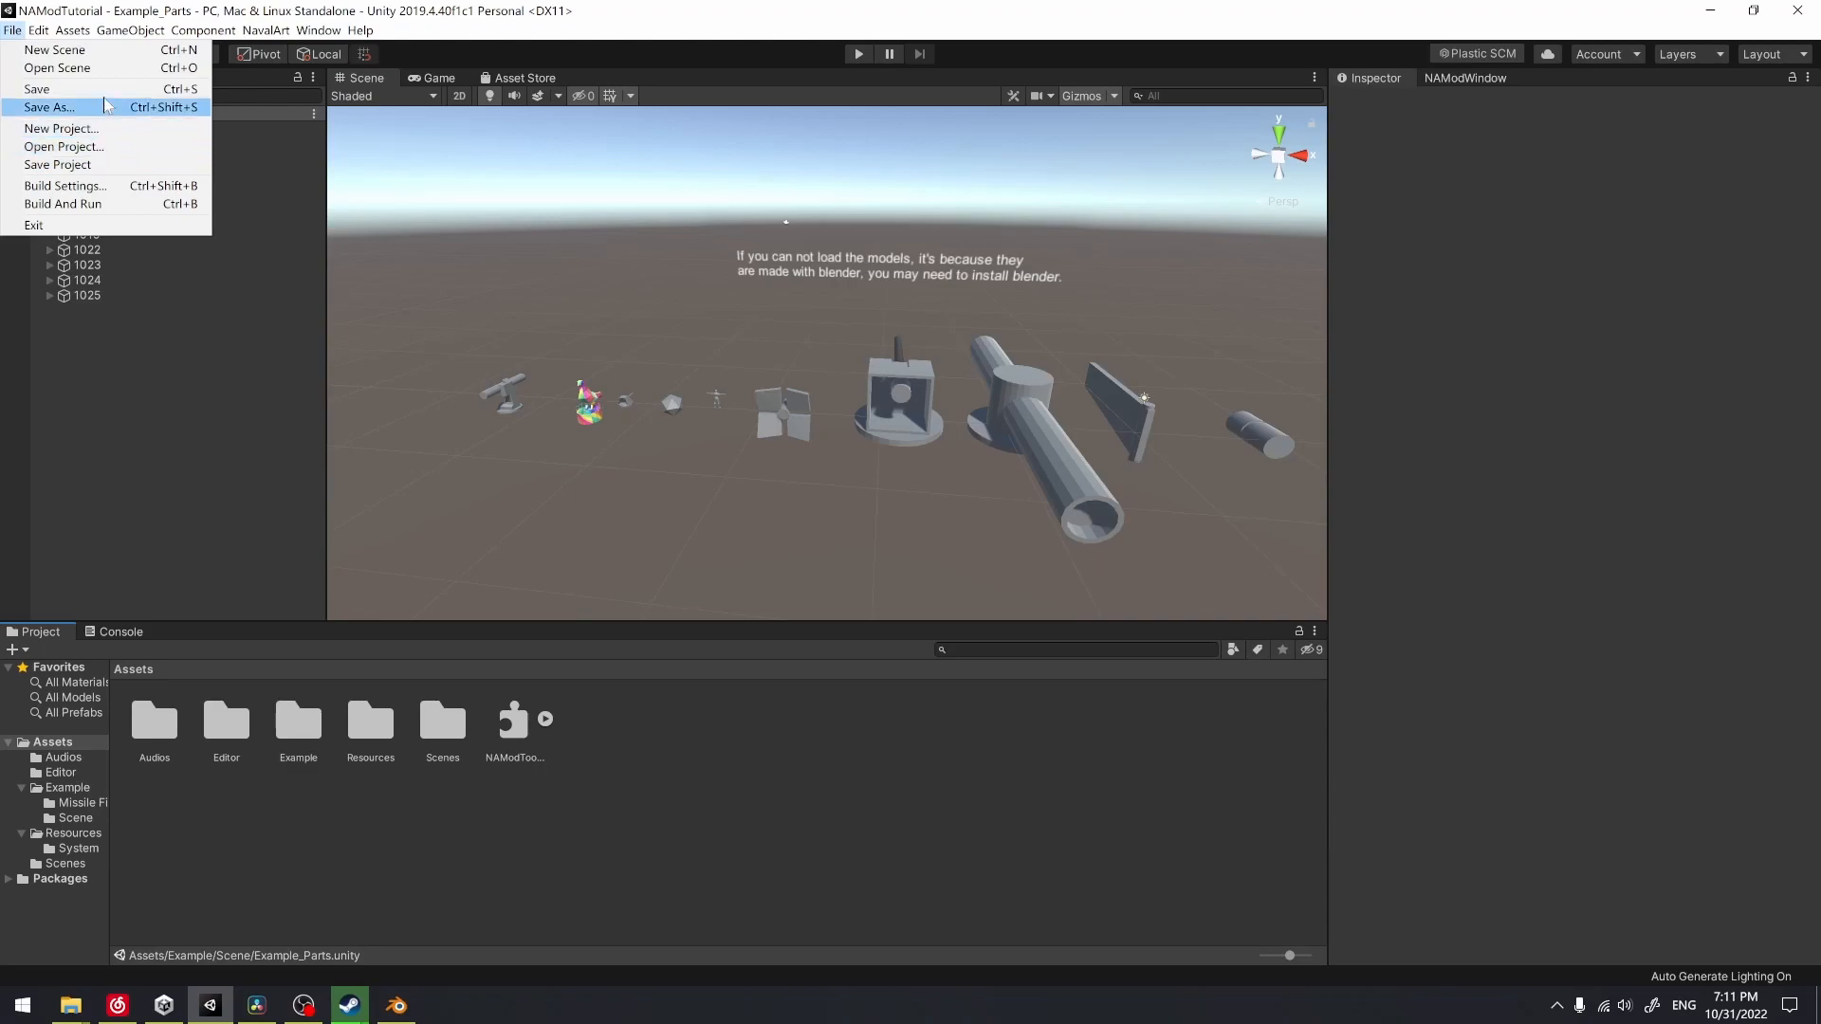
pyautogui.click(105, 49)
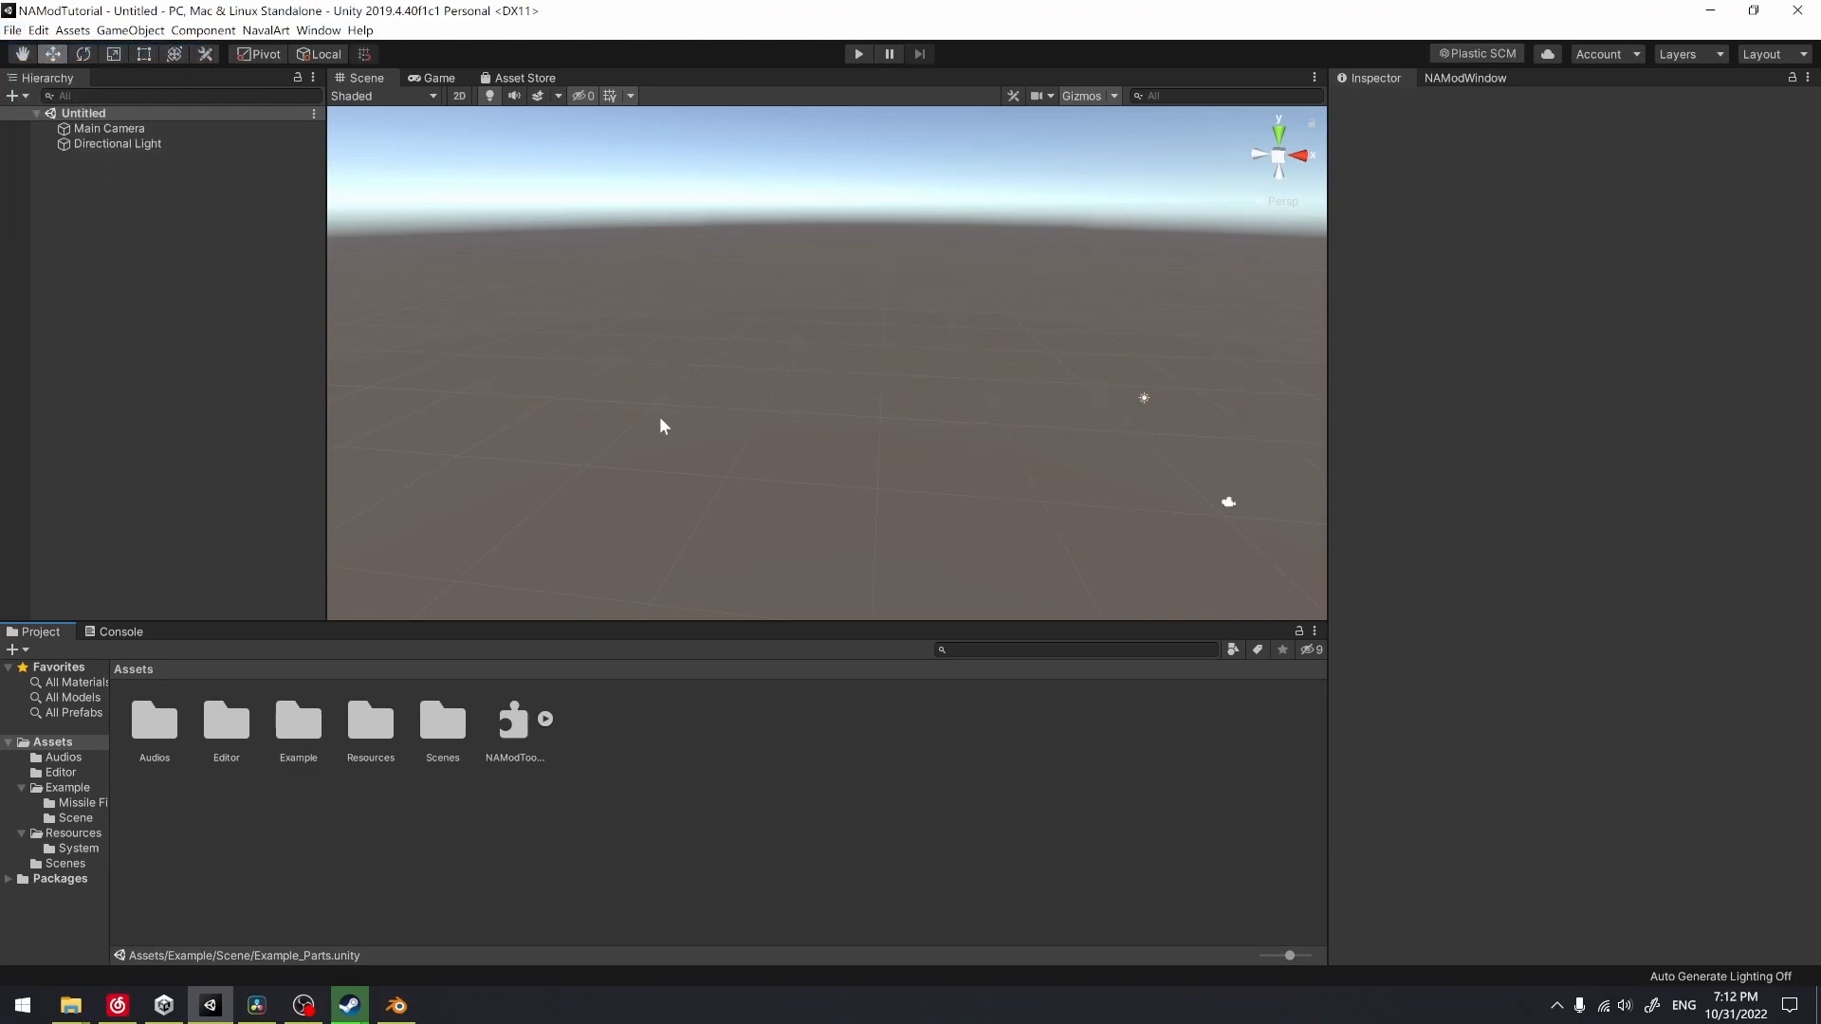
pyautogui.click(181, 306)
# Create a folder named Models in the project's Assets folder
pyautogui.rightClick(757, 750)
pyautogui.moveTo(928, 370)
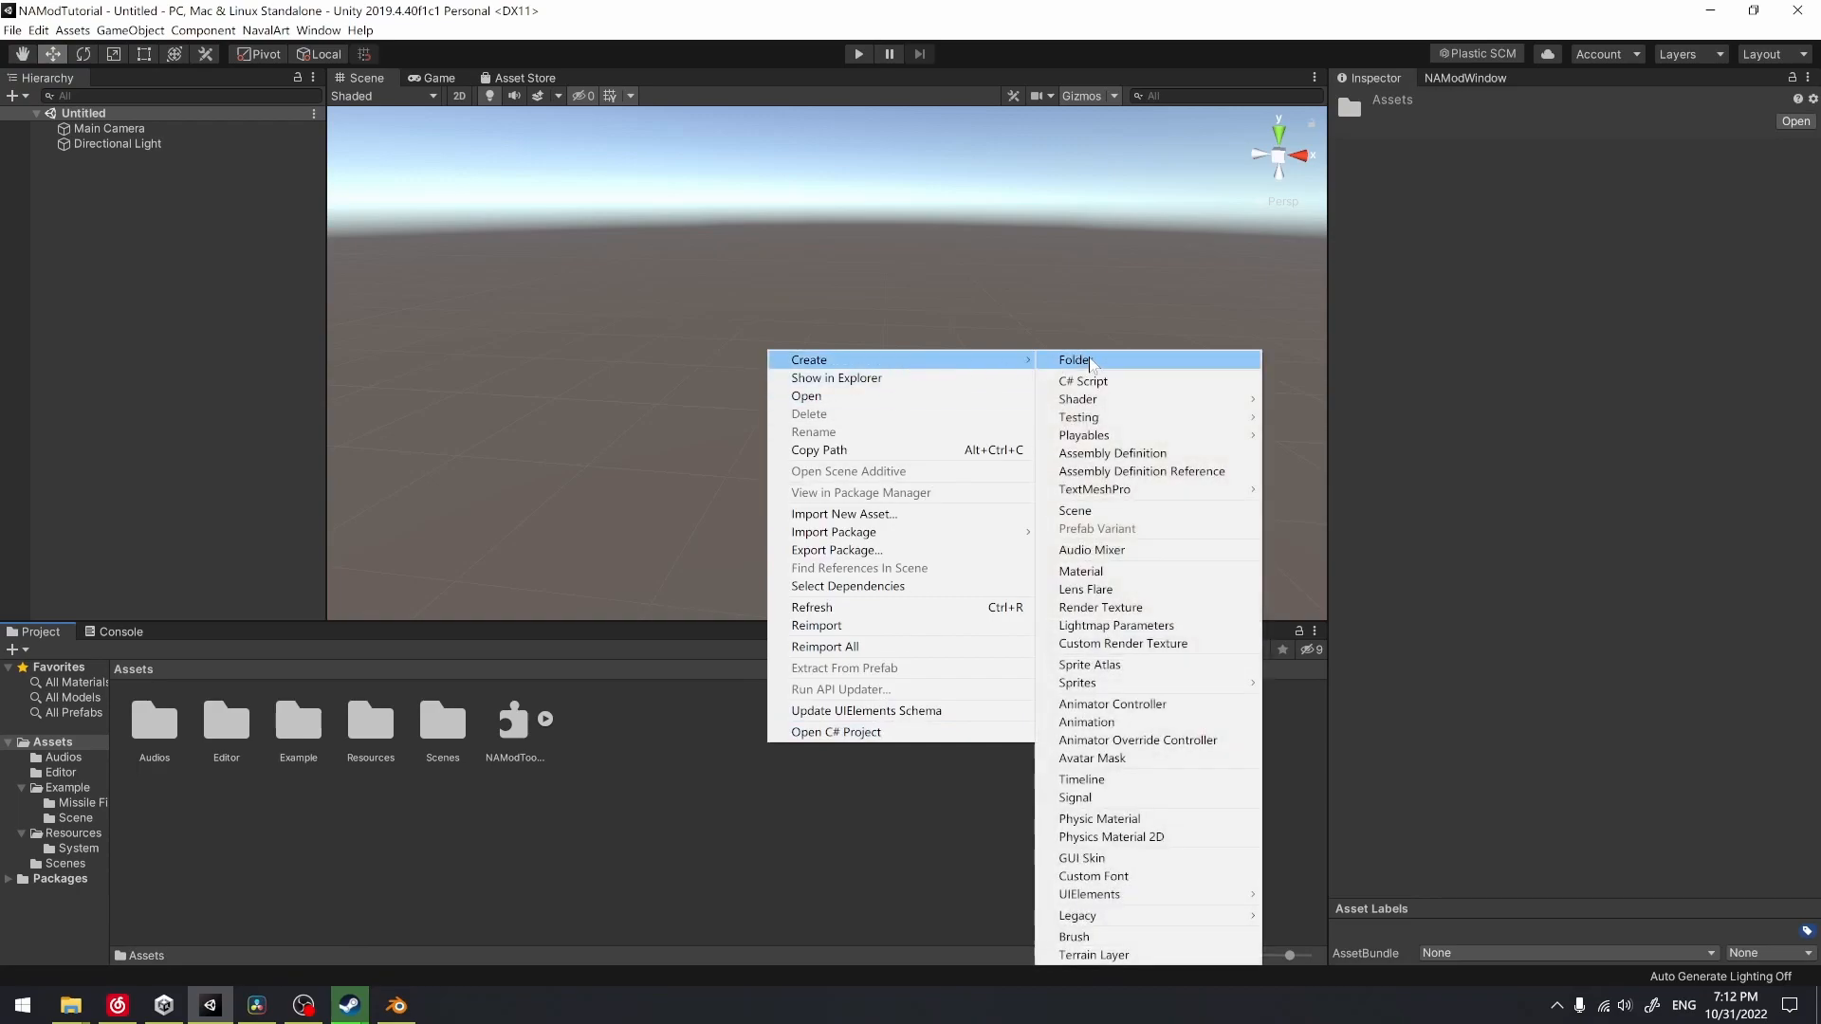
pyautogui.click(1072, 370)
pyautogui.write('Mo')
pyautogui.press('Return')
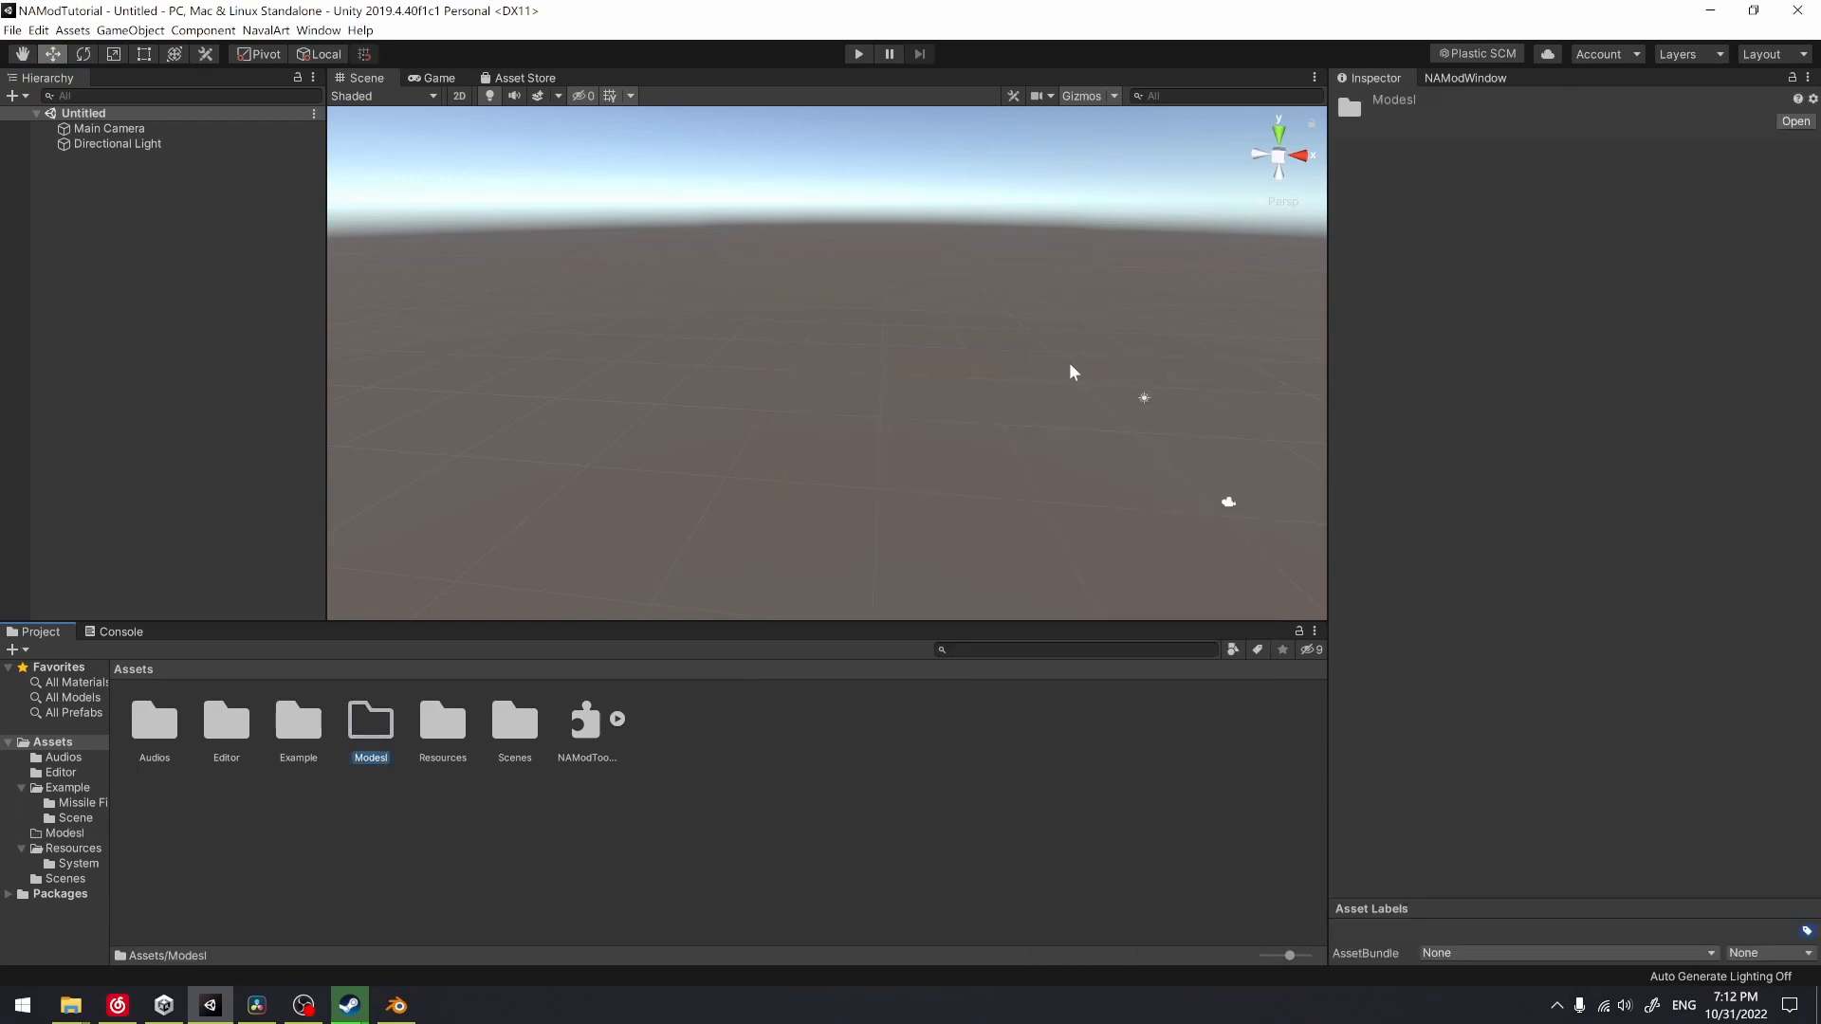
pyautogui.write('Models')
pyautogui.press('Return')
# Import Turret.blend from the desktop into the Models folder as a new asset
pyautogui.doubleClick(377, 727)
pyautogui.rightClick(385, 742)
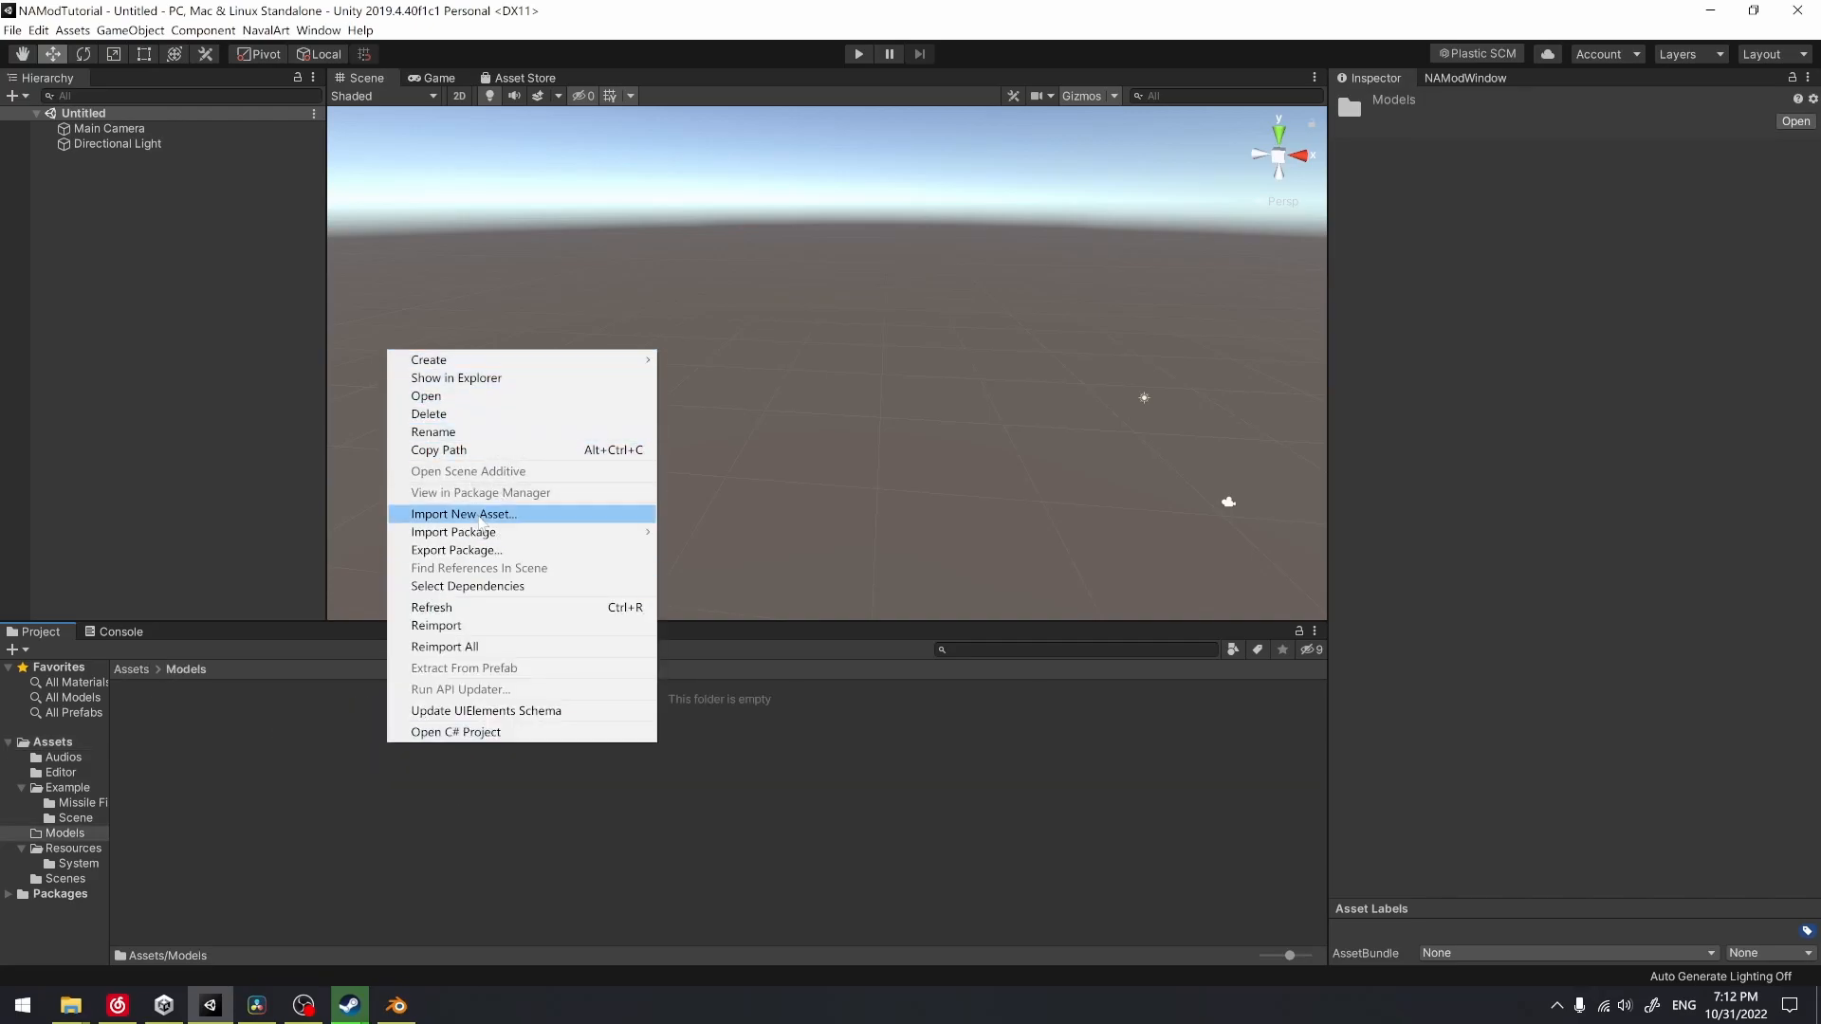
pyautogui.click(483, 514)
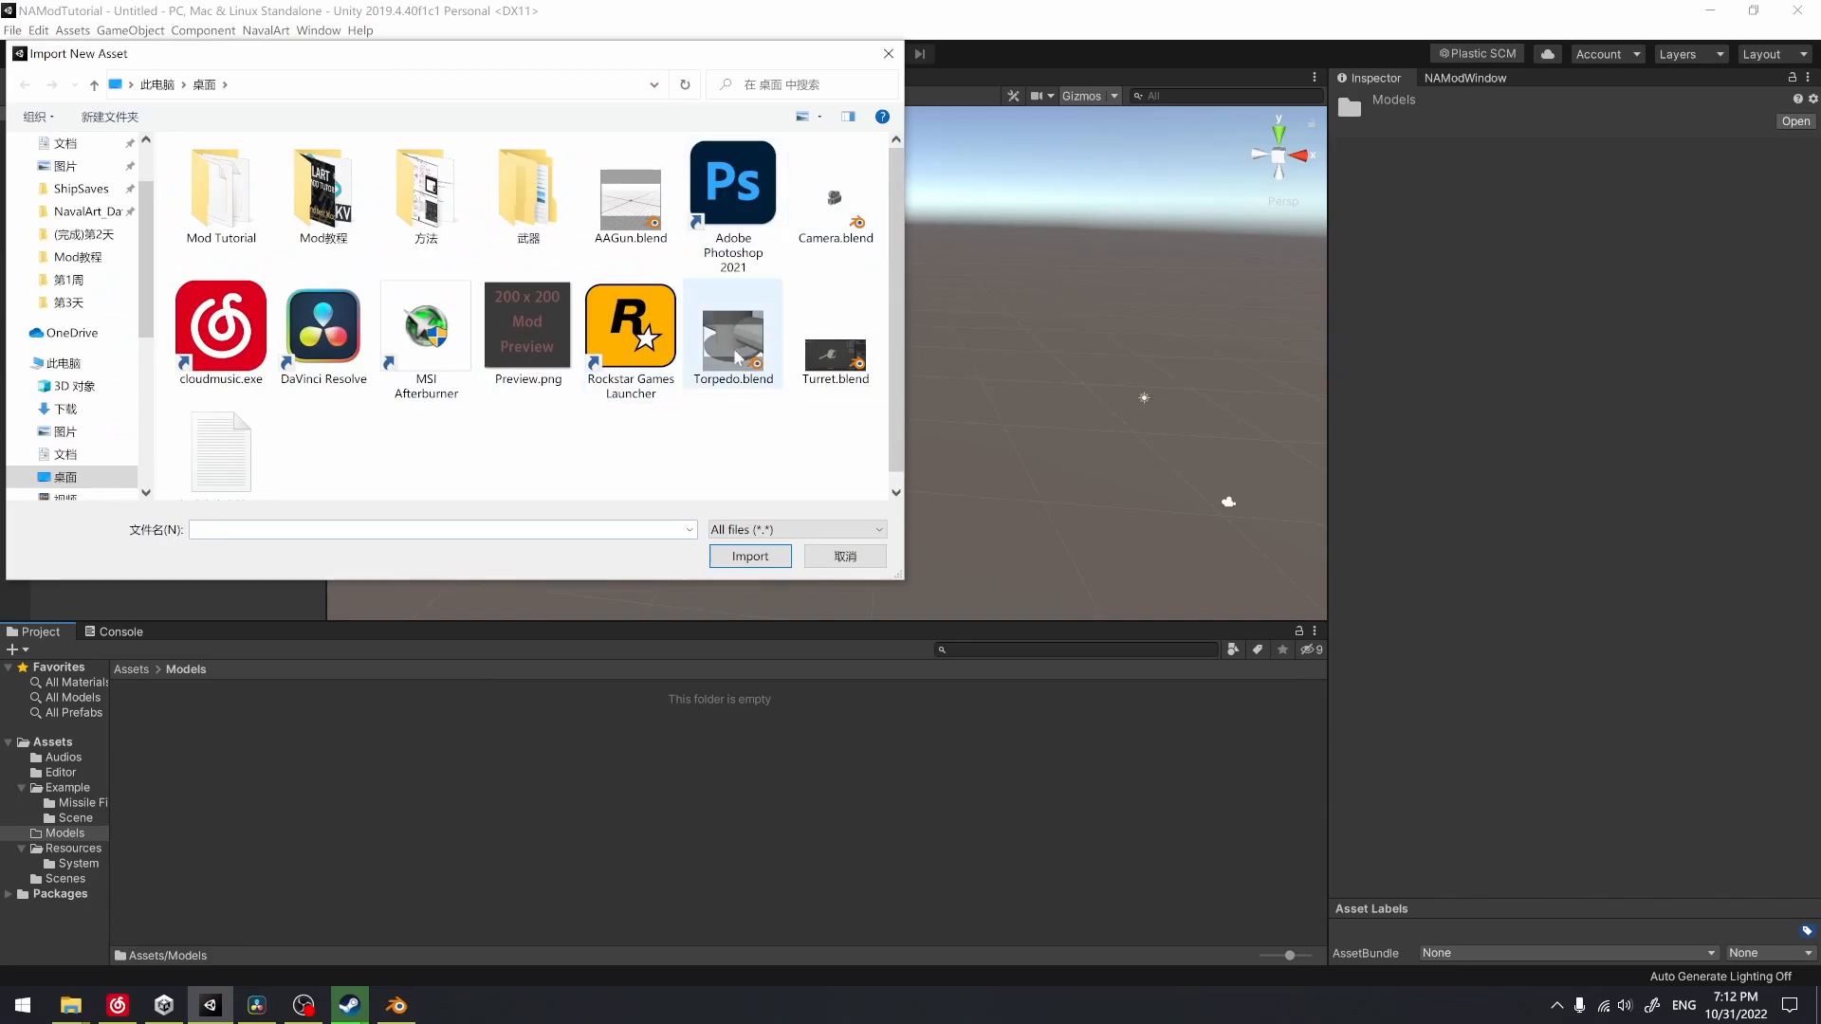
pyautogui.doubleClick(835, 353)
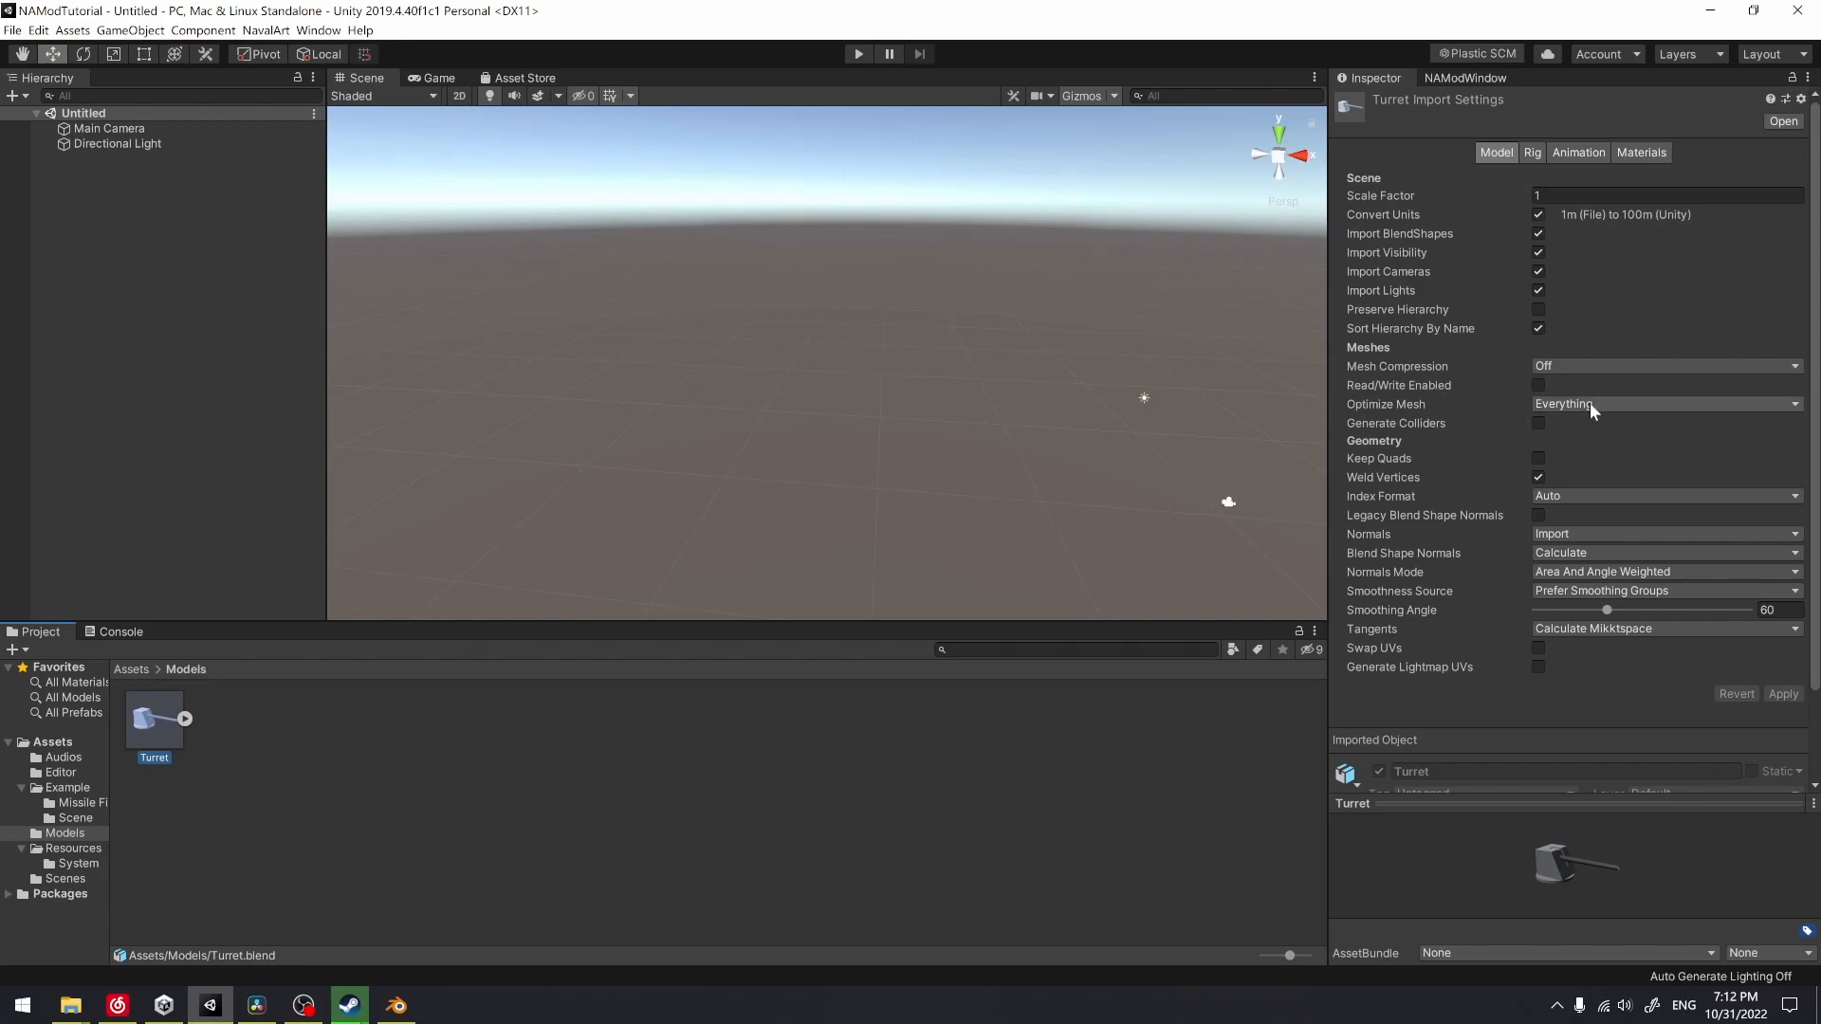
# Enable Read/Write in the Turret model's import settings and apply the change
pyautogui.click(1538, 385)
pyautogui.click(1783, 694)
pyautogui.click(365, 737)
# Add the Turret model to the scene hierarchy and frame it in the Scene view
pyautogui.moveTo(135, 722); pyautogui.dragTo(199, 360)
pyautogui.moveTo(997, 352); pyautogui.dragTo(755, 351, button='middle')
pyautogui.moveTo(755, 351); pyautogui.dragTo(682, 379, button='right')
pyautogui.scroll(2, 949, 370)
pyautogui.scroll(2, 1012, 406)
pyautogui.doubleClick(236, 158)
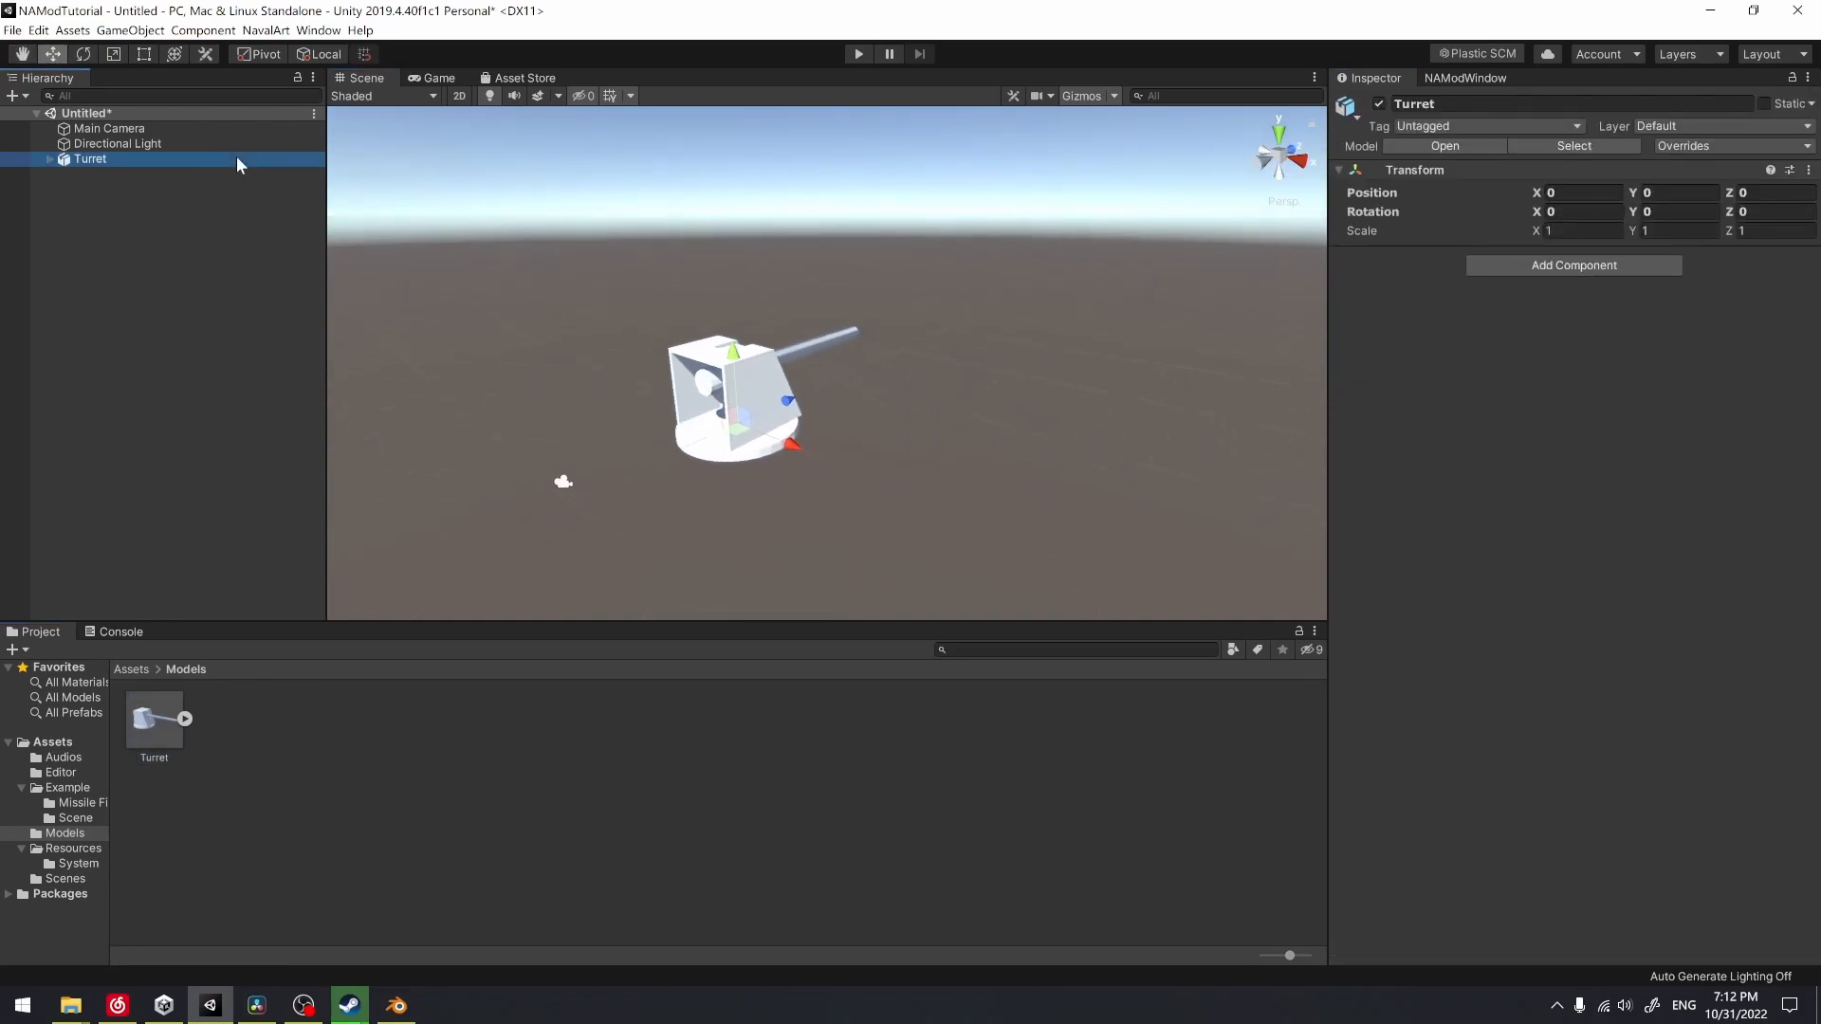
# Check the transform rotations of the Turret's child objects Circle, Cube and Cube.001
pyautogui.click(49, 158)
pyautogui.click(131, 175)
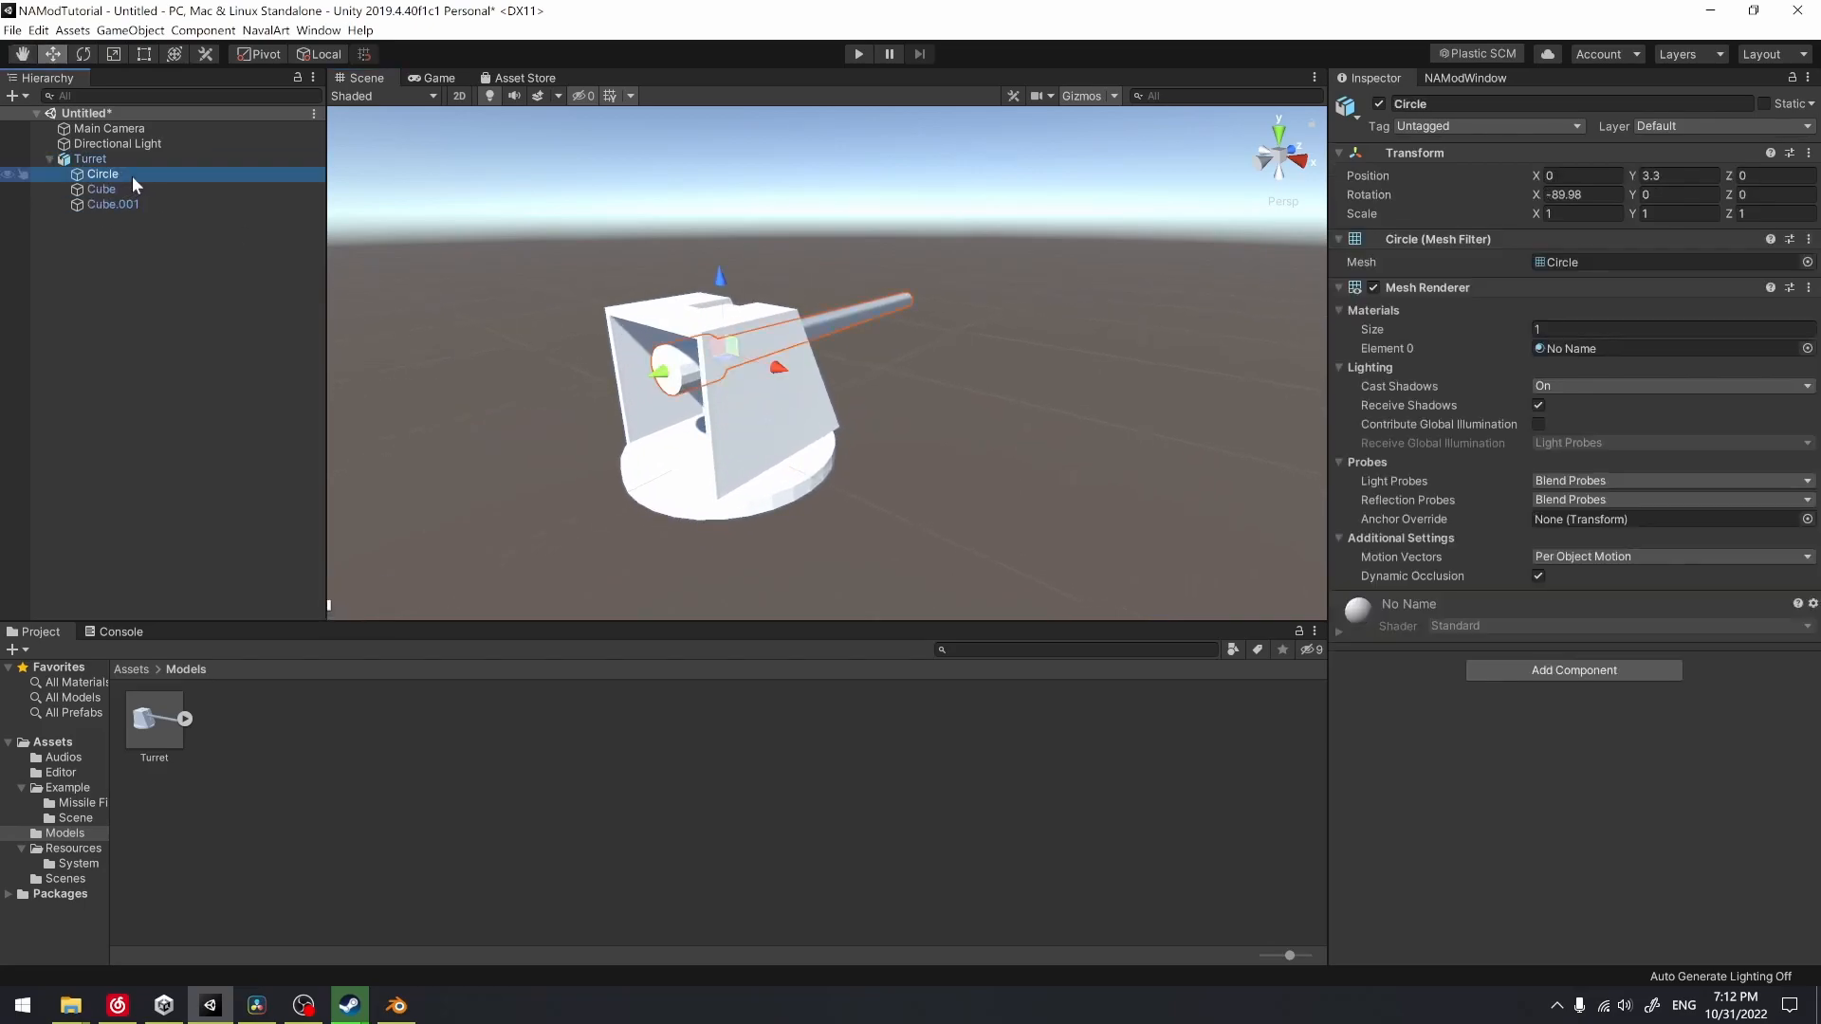
pyautogui.click(290, 189)
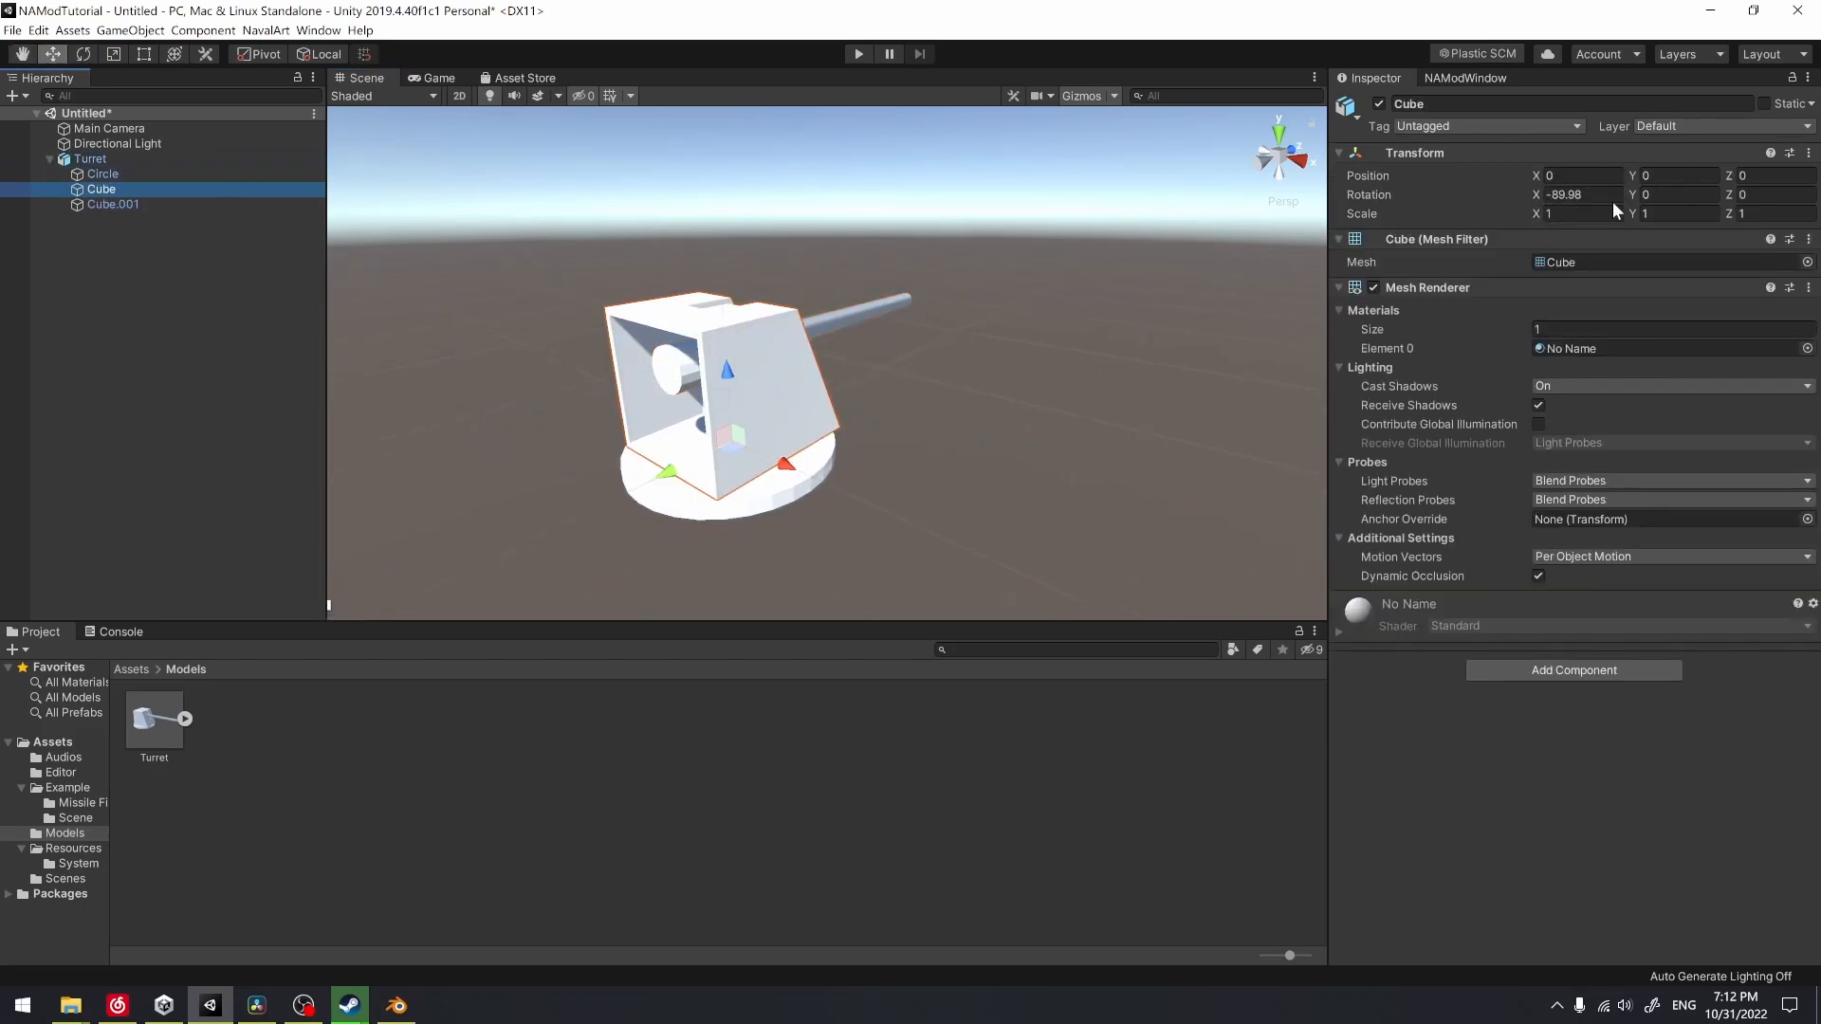
pyautogui.click(296, 205)
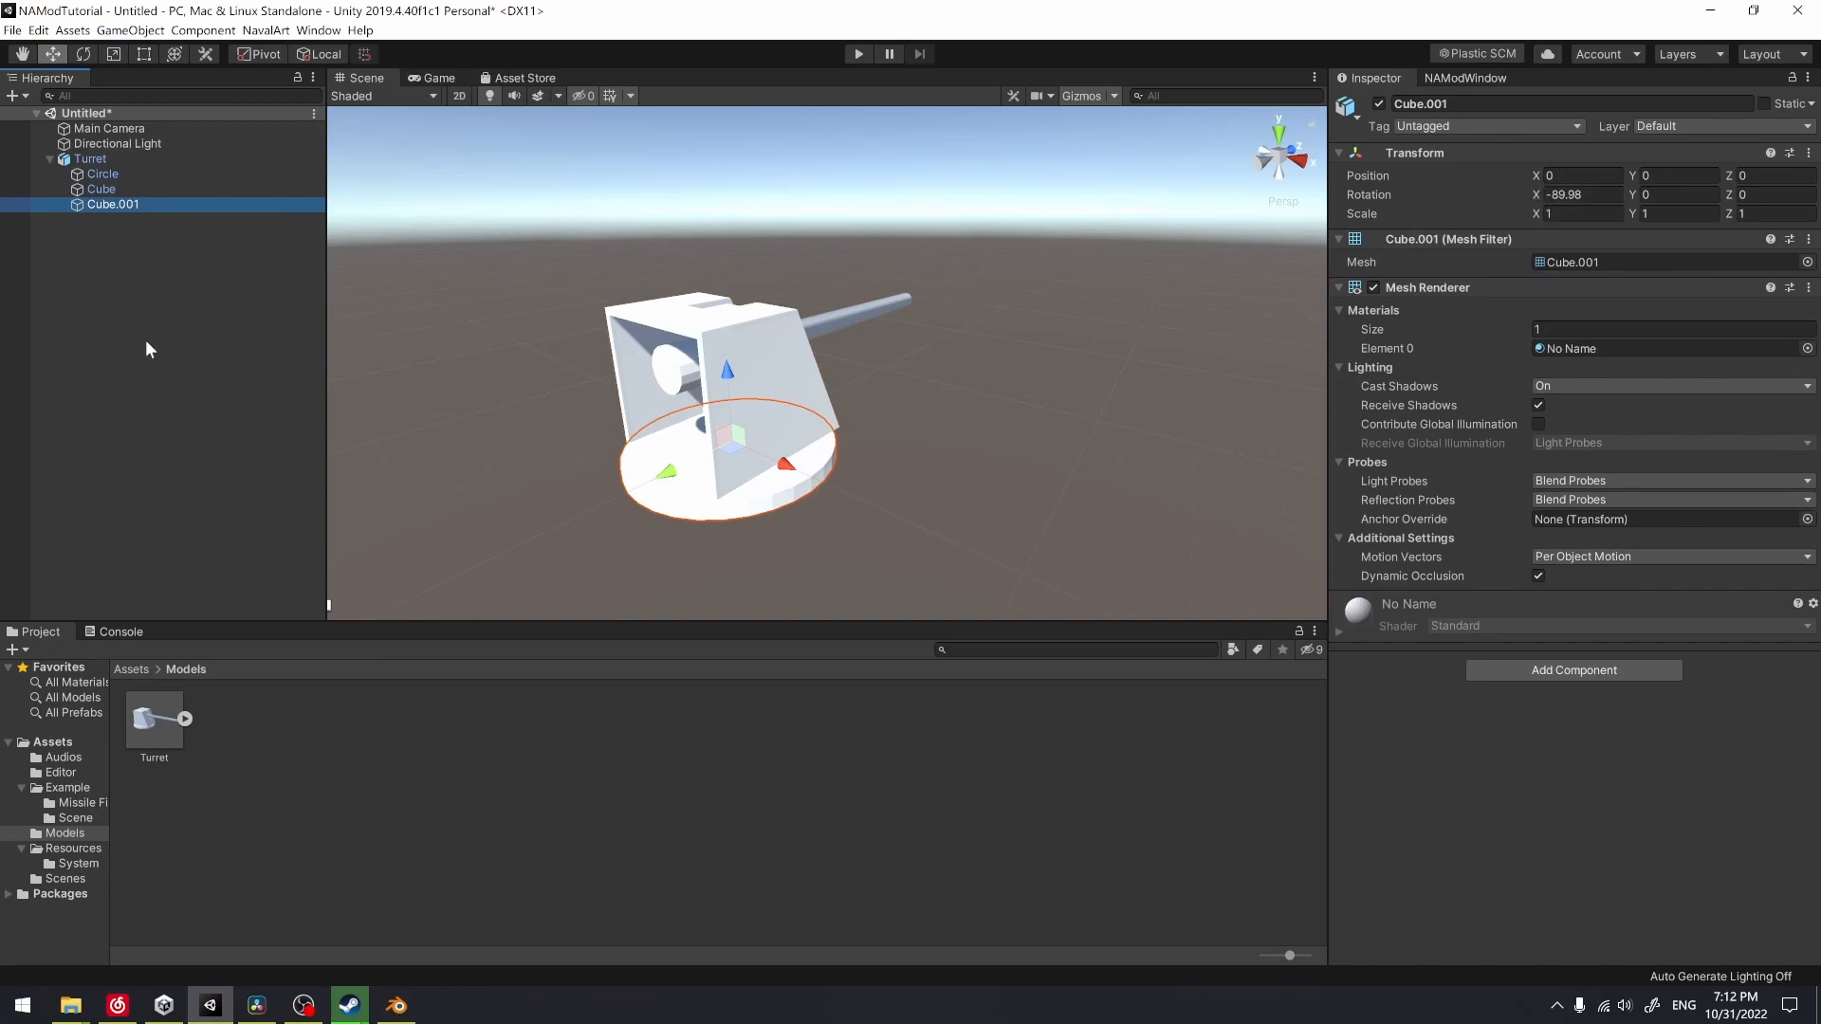
pyautogui.click(146, 341)
# Open the imported Turret model in Blender and check the rotation values of its housing, base and barrel
pyautogui.doubleClick(146, 701)
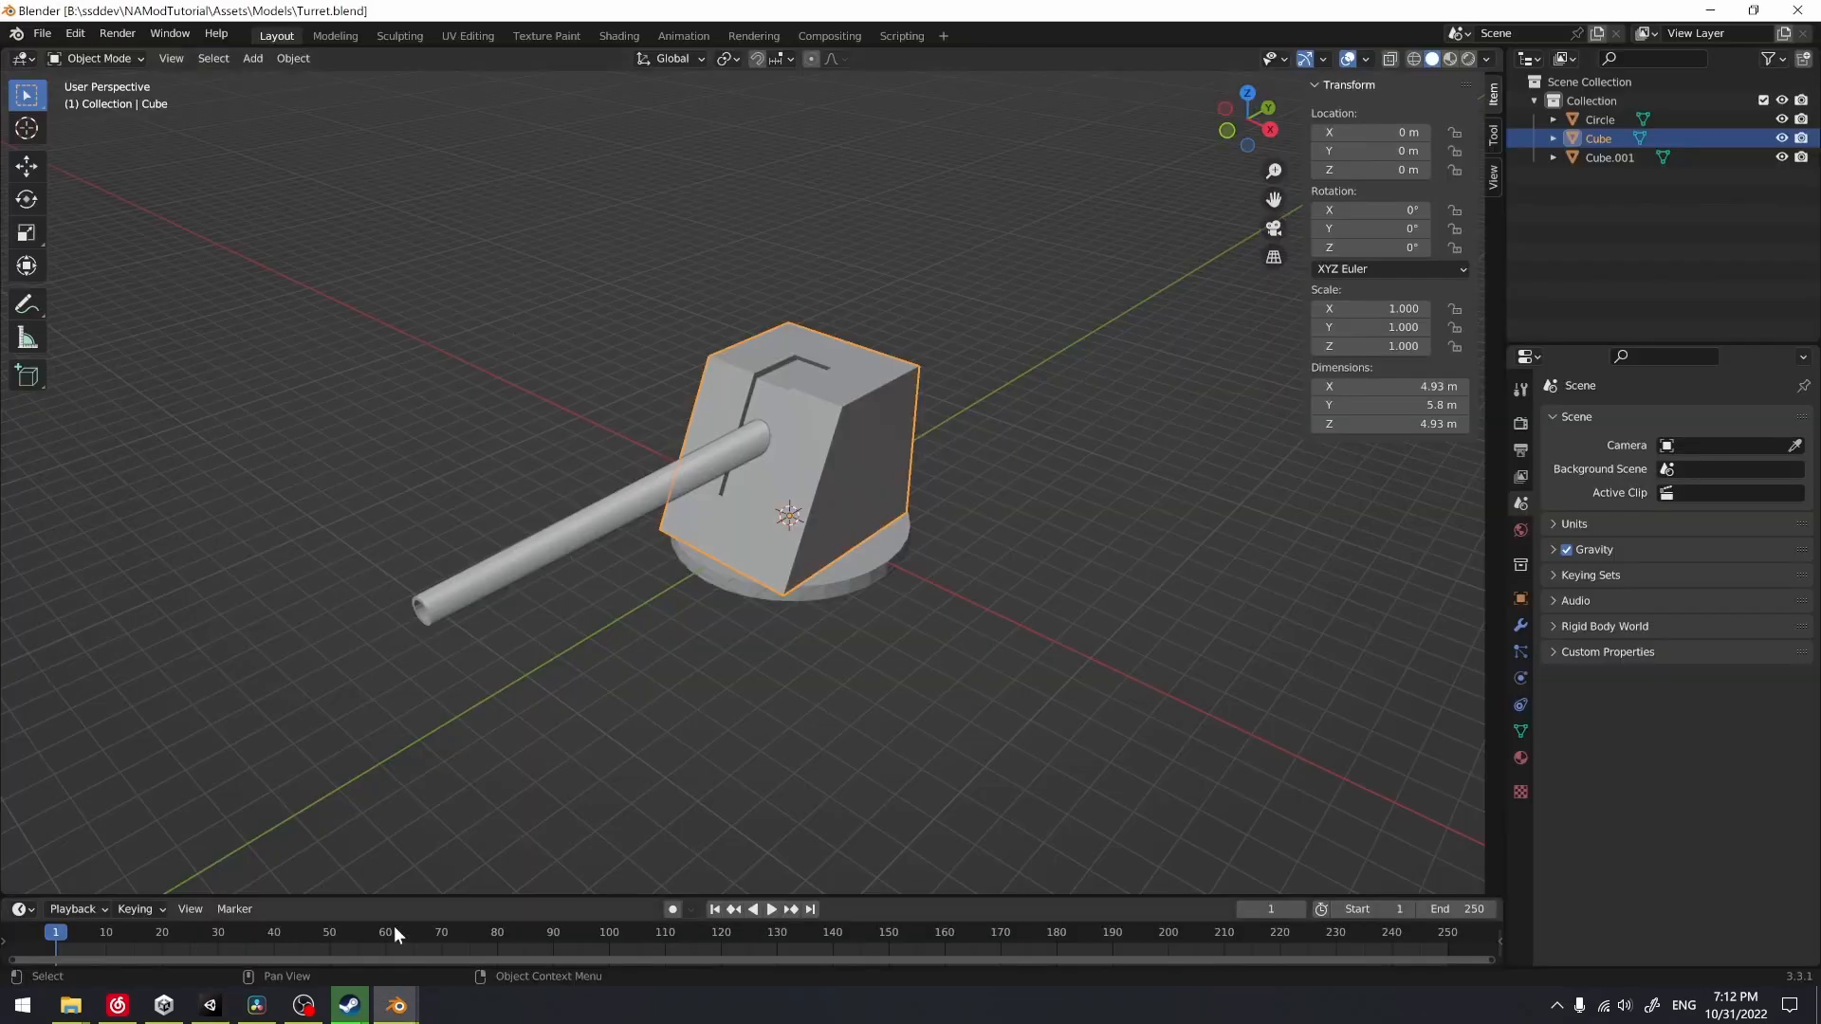
pyautogui.moveTo(965, 468); pyautogui.dragTo(1005, 452, button='middle')
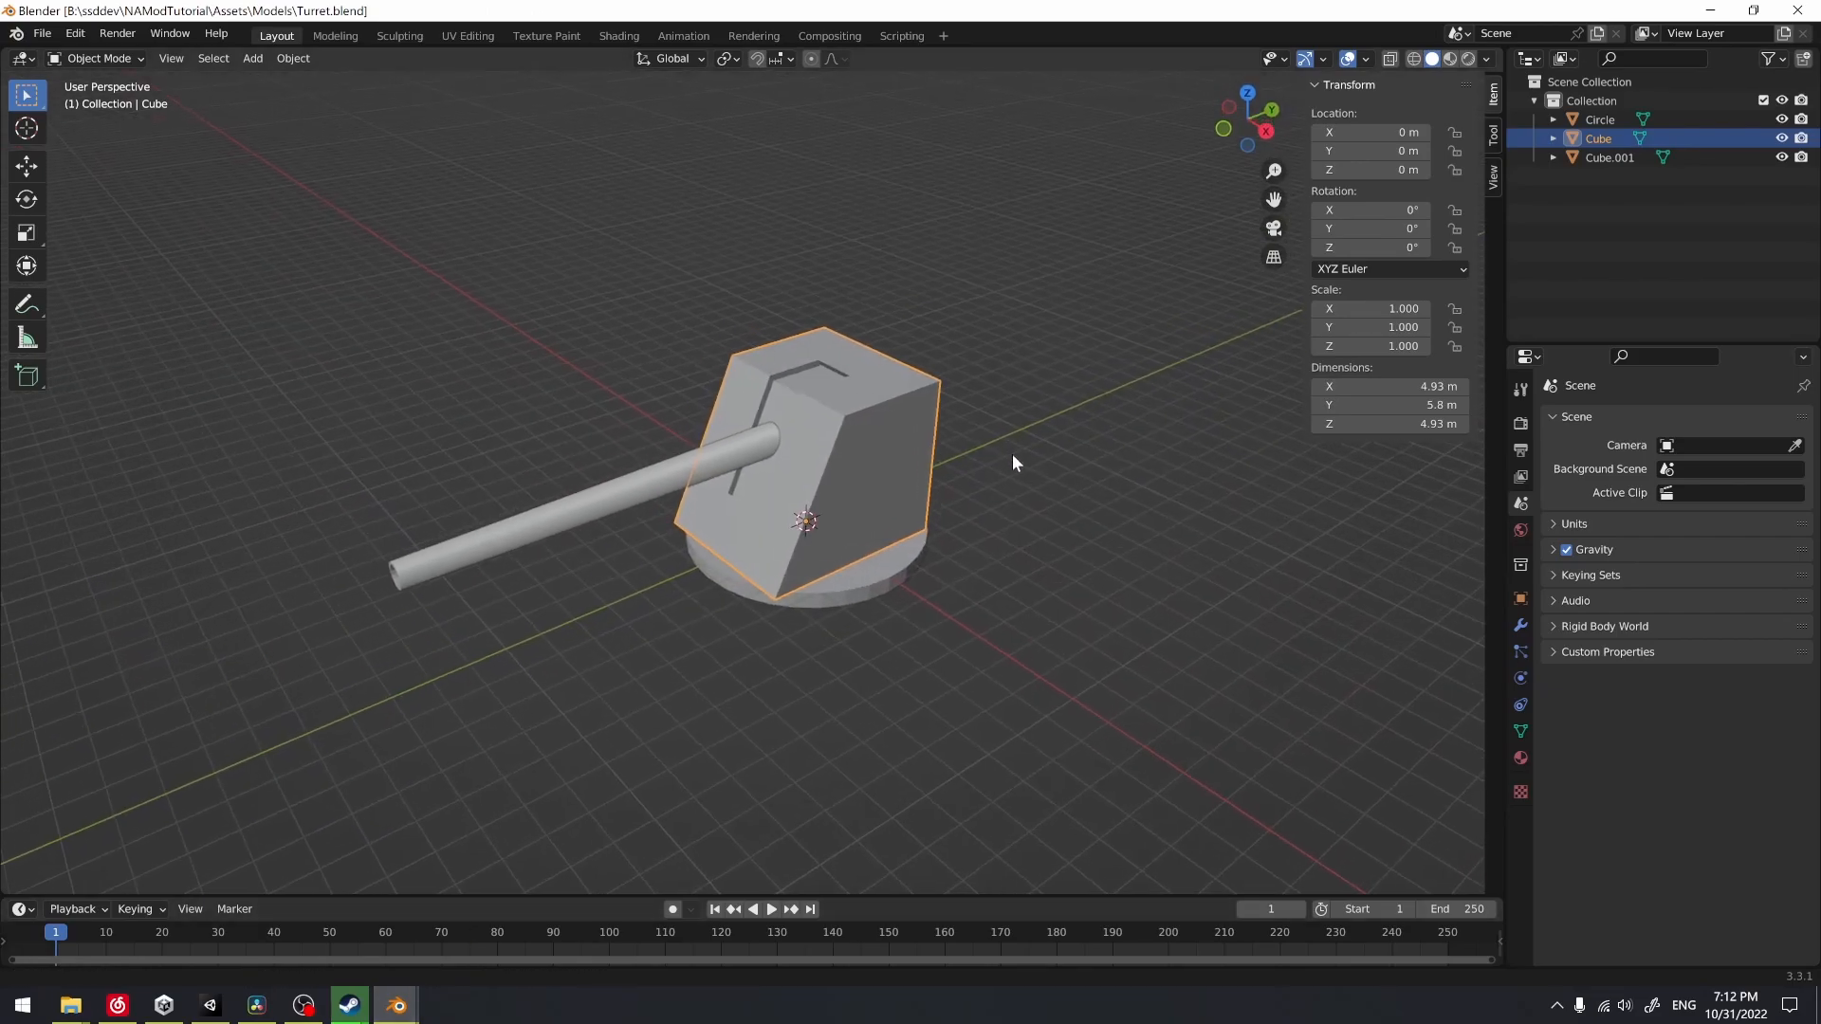
pyautogui.scroll(3, 877, 471)
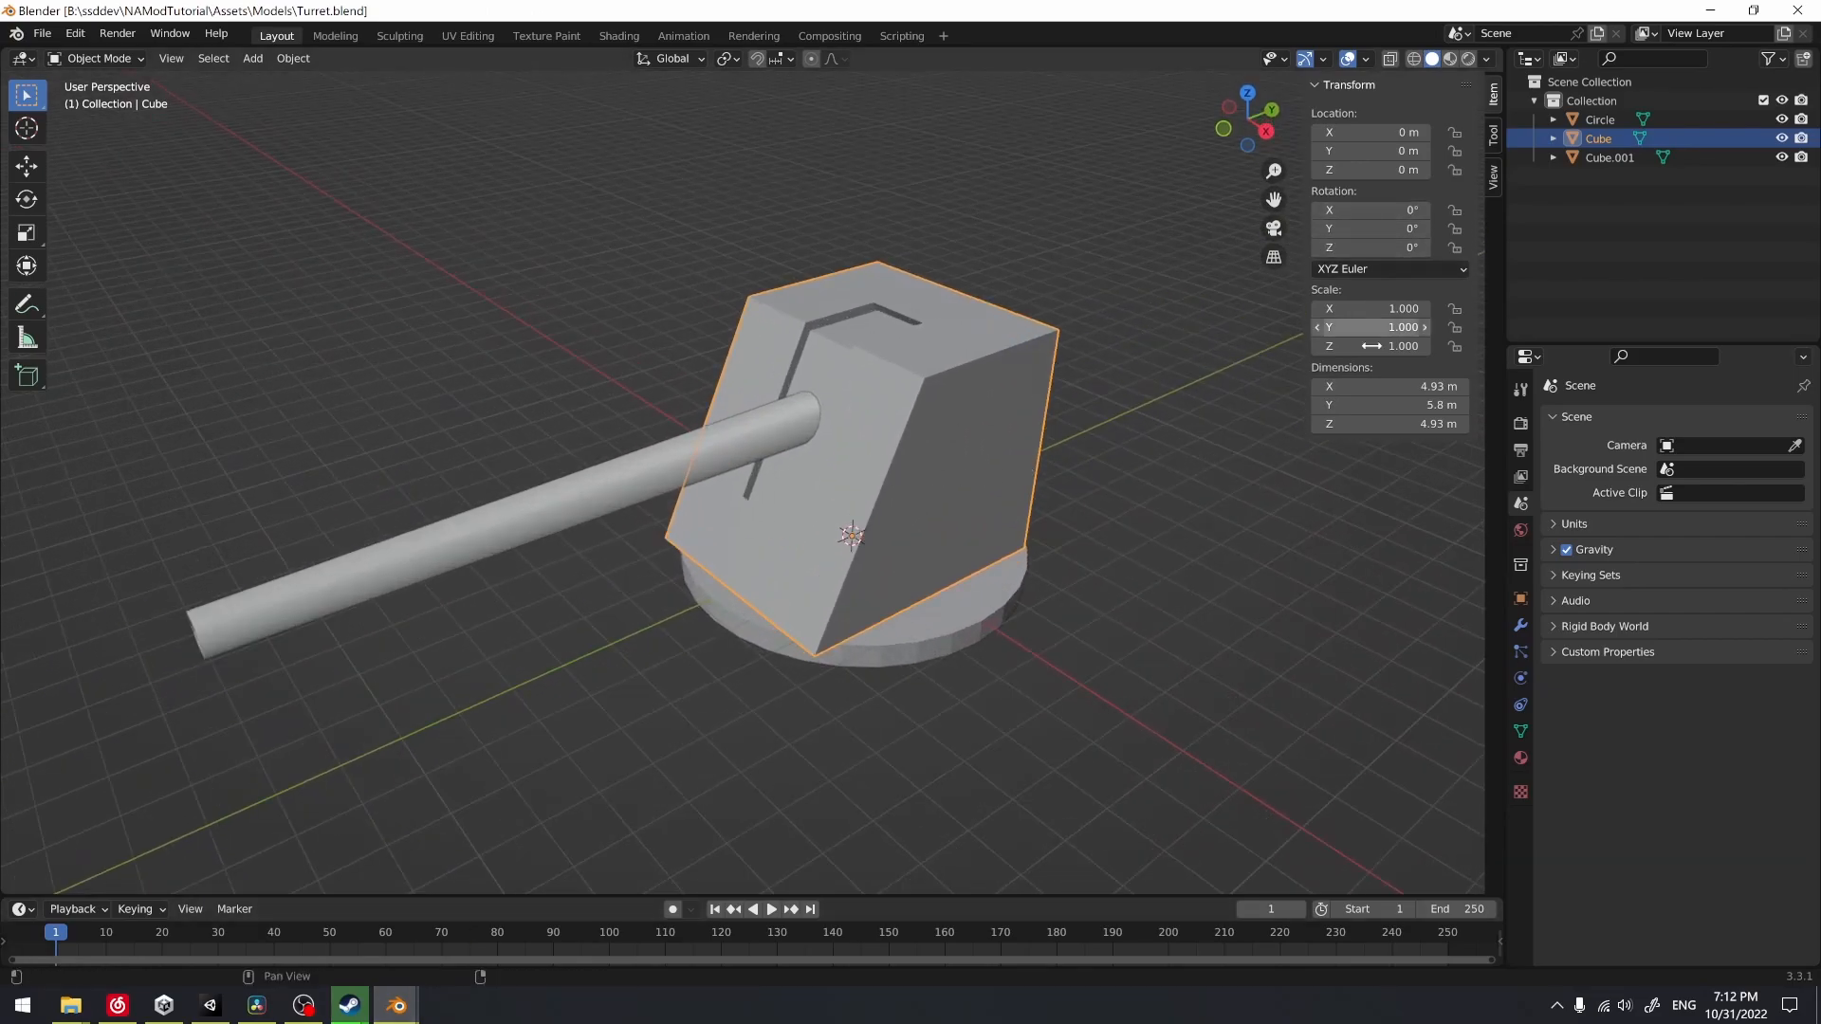
pyautogui.click(954, 645)
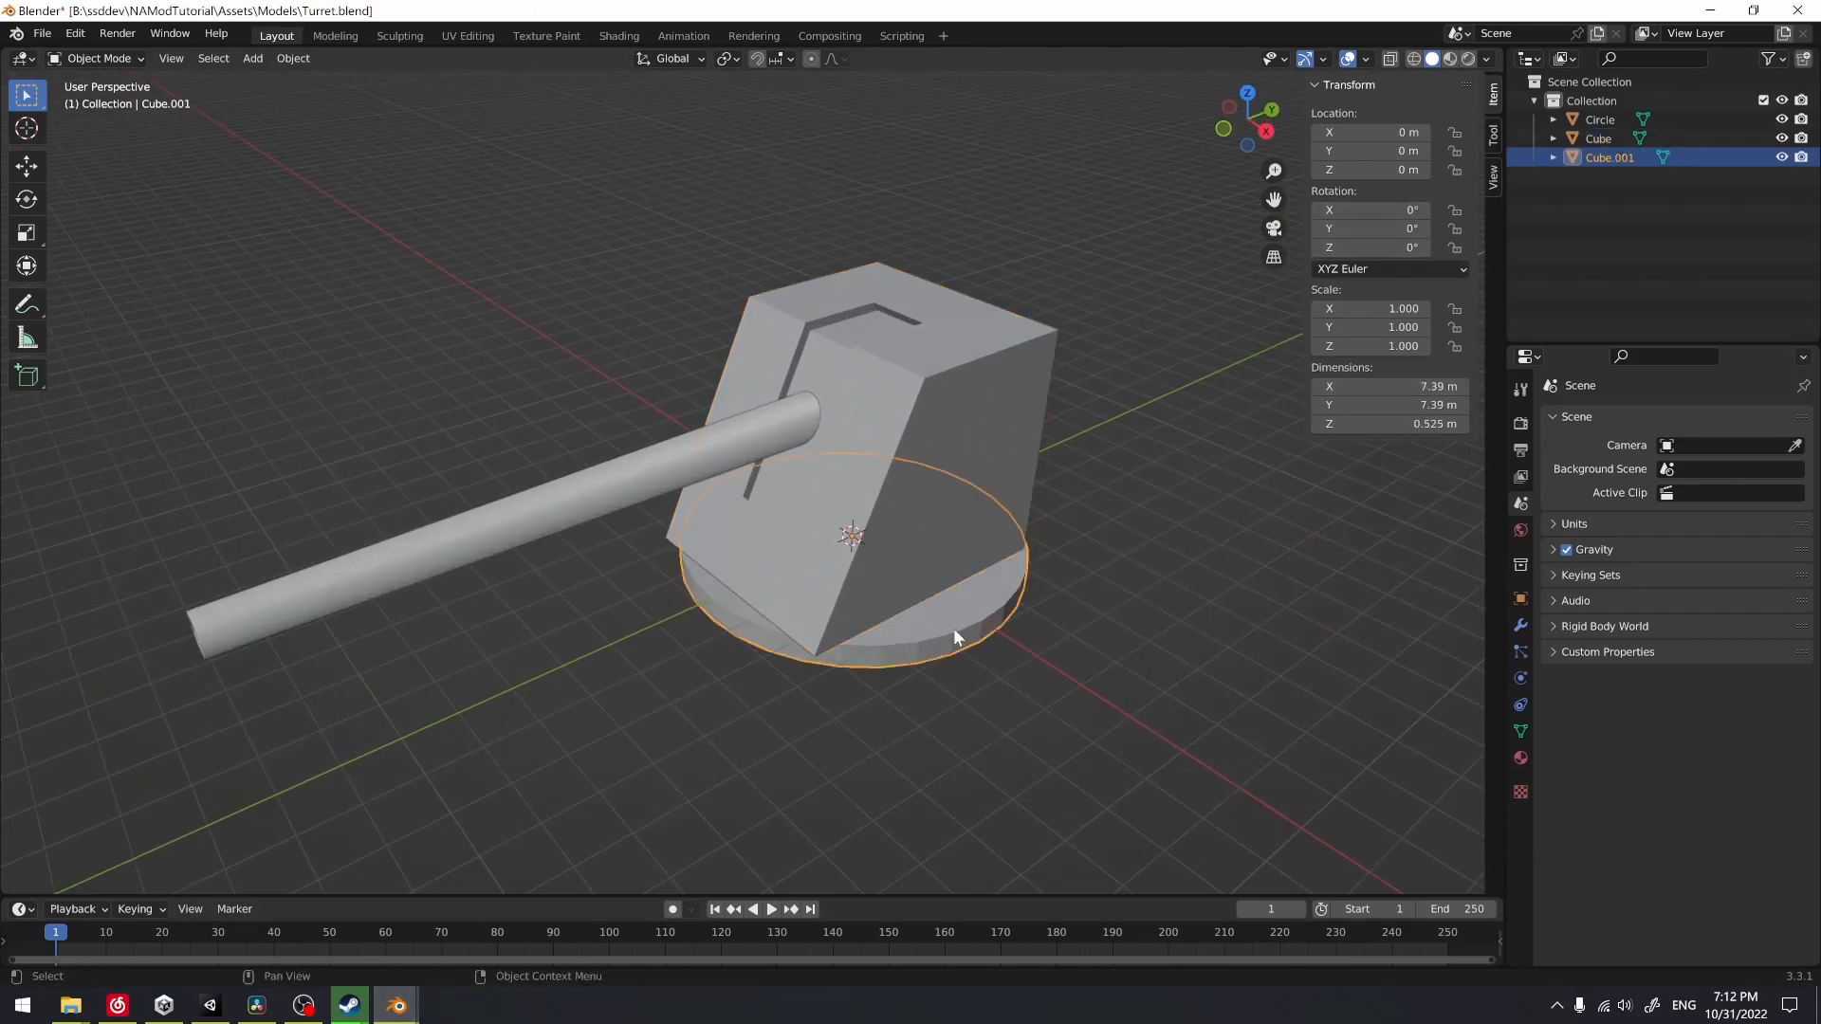
pyautogui.click(656, 493)
pyautogui.scroll(-4, 651, 439)
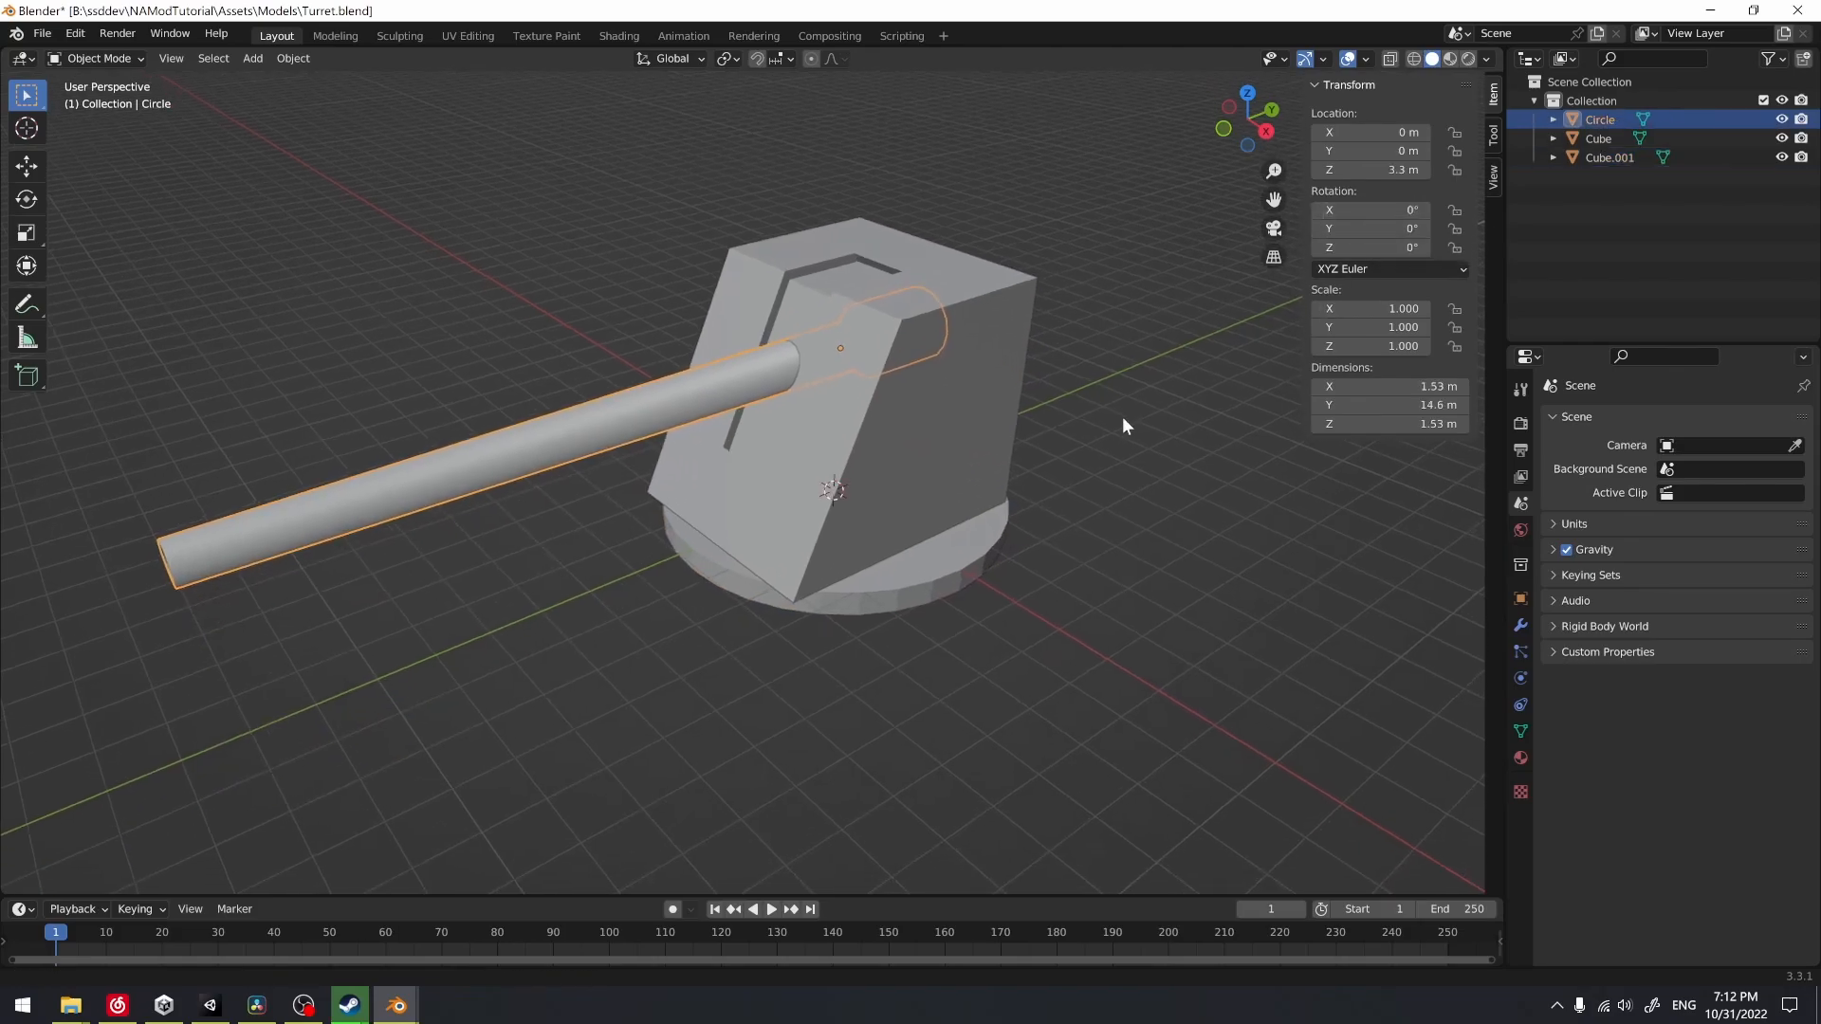
# Rotate the barrel, housing and base together by -90° about the X axis and apply the rotation
pyautogui.keyDown('shift'); pyautogui.click(844, 465); pyautogui.keyUp('shift')
pyautogui.keyDown('shift'); pyautogui.click(903, 541); pyautogui.keyUp('shift')
pyautogui.moveTo(1043, 522)
pyautogui.keyDown('shift'); pyautogui.mouseDown(button='middle')
pyautogui.moveTo(1083, 526)
pyautogui.moveTo(1061, 501)
pyautogui.mouseUp(button='middle'); pyautogui.keyUp('shift')
pyautogui.scroll(-2, 1083, 525)
pyautogui.write('r')
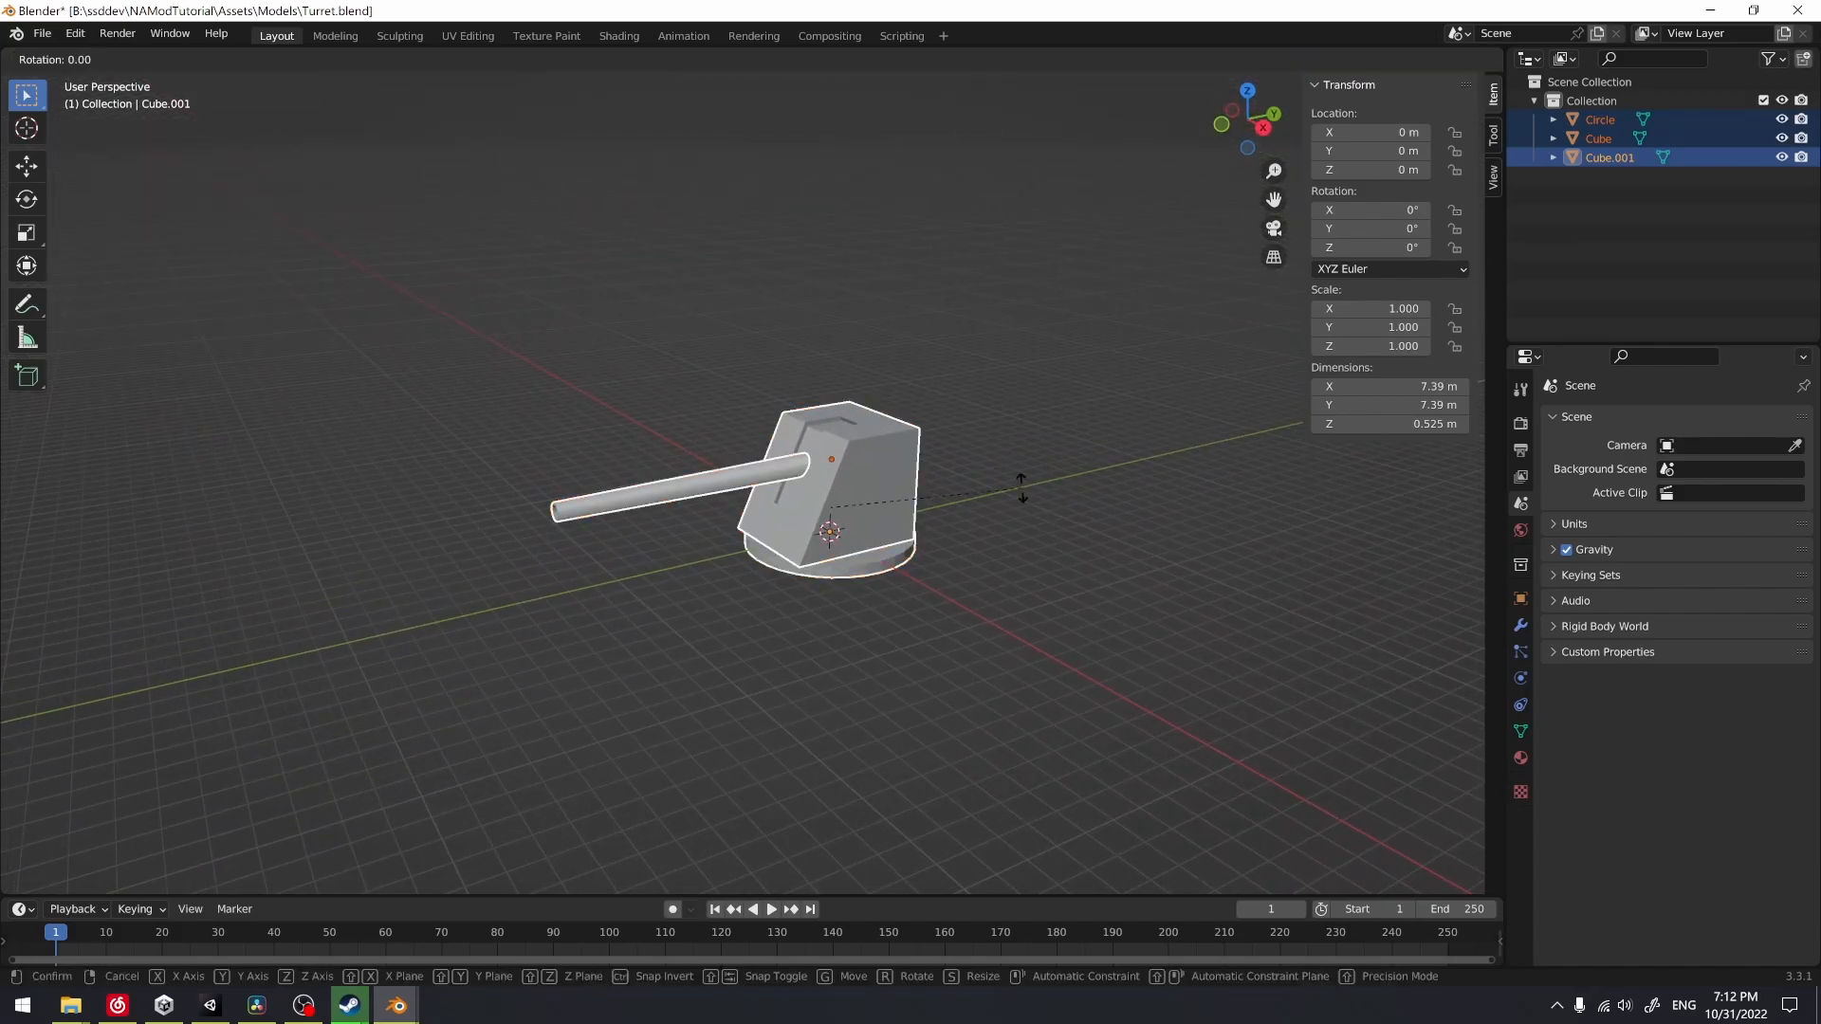
pyautogui.write('x-90')
pyautogui.press('Return')
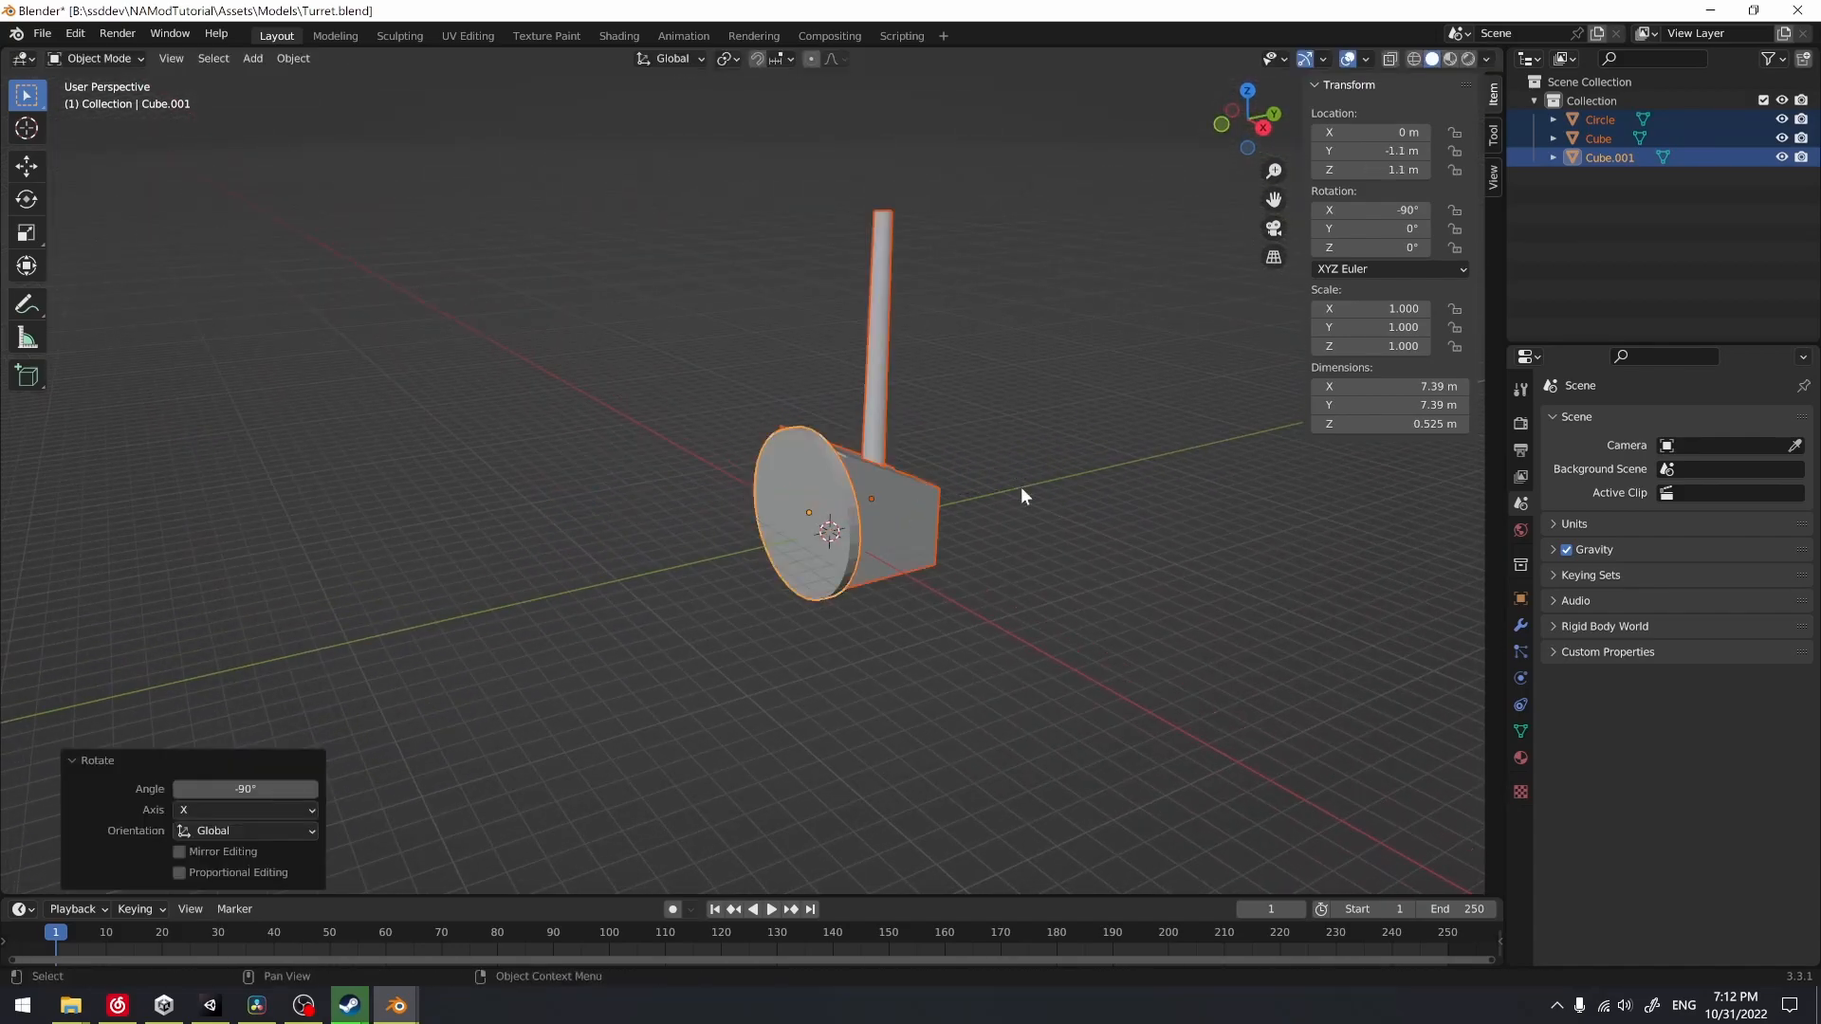
pyautogui.hotkey('ctrl', 'a')
pyautogui.click(988, 441)
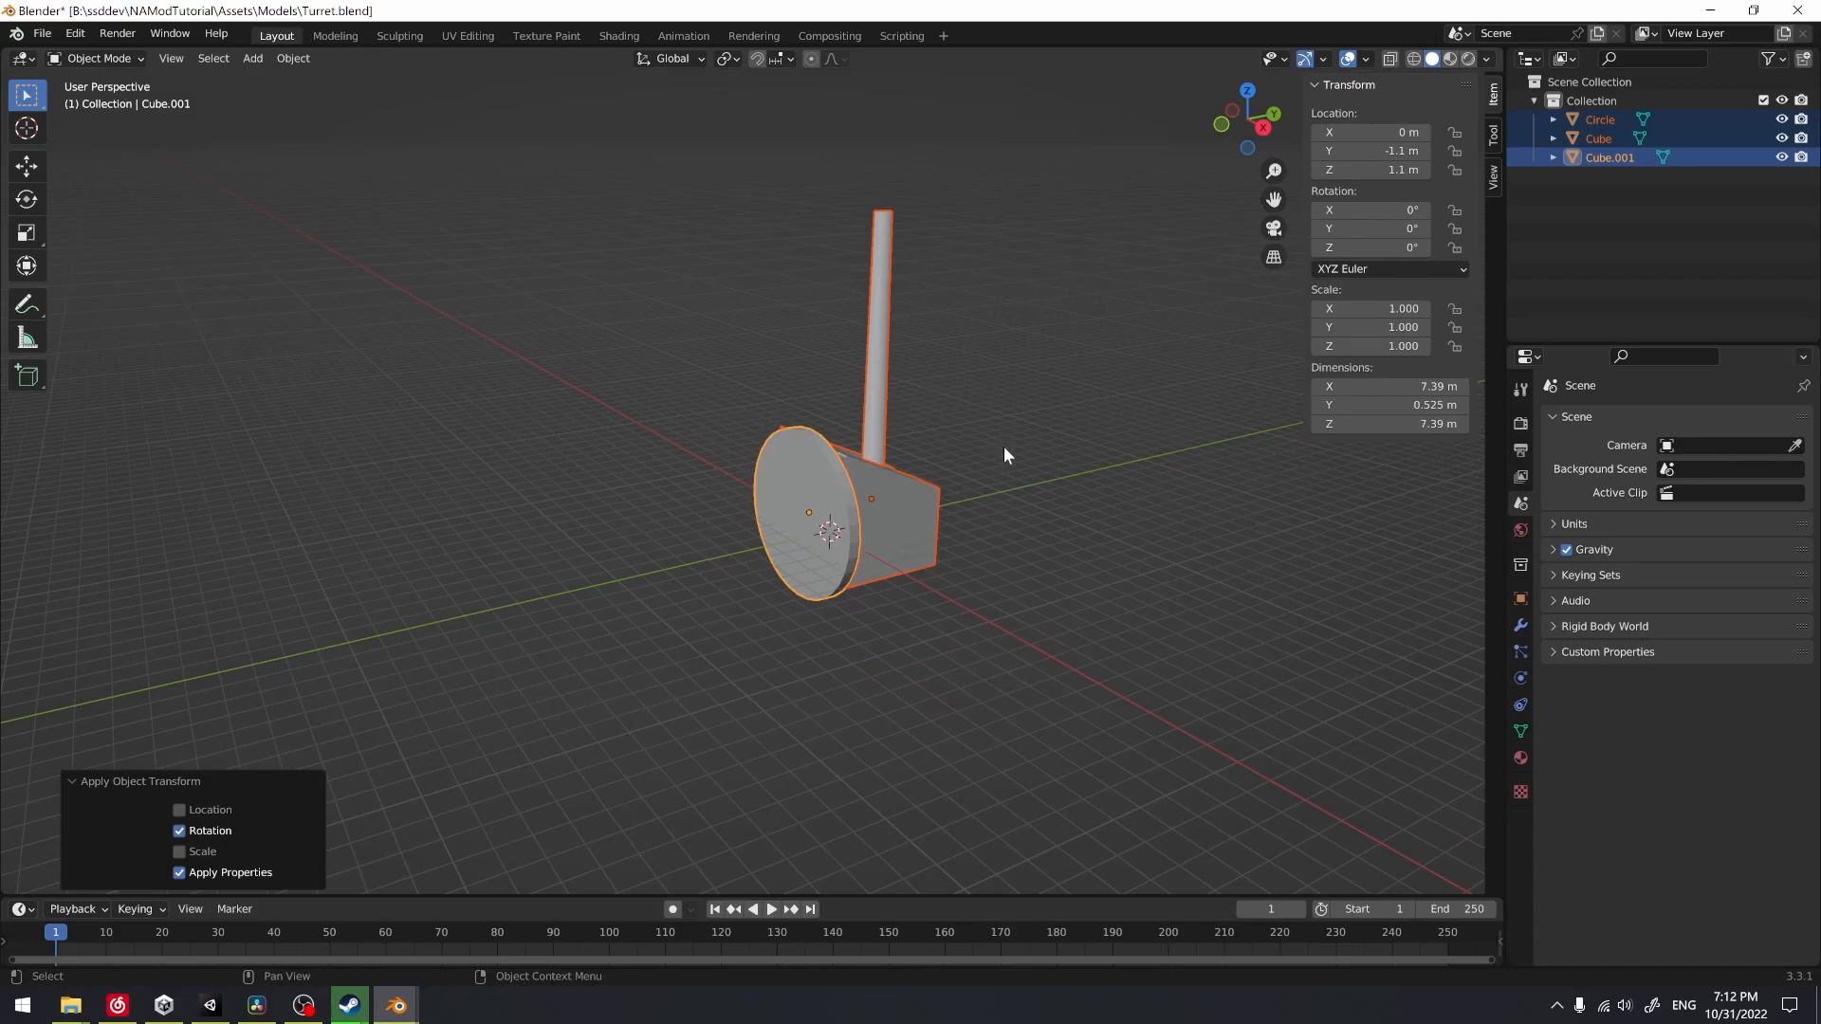
pyautogui.write('rx-90')
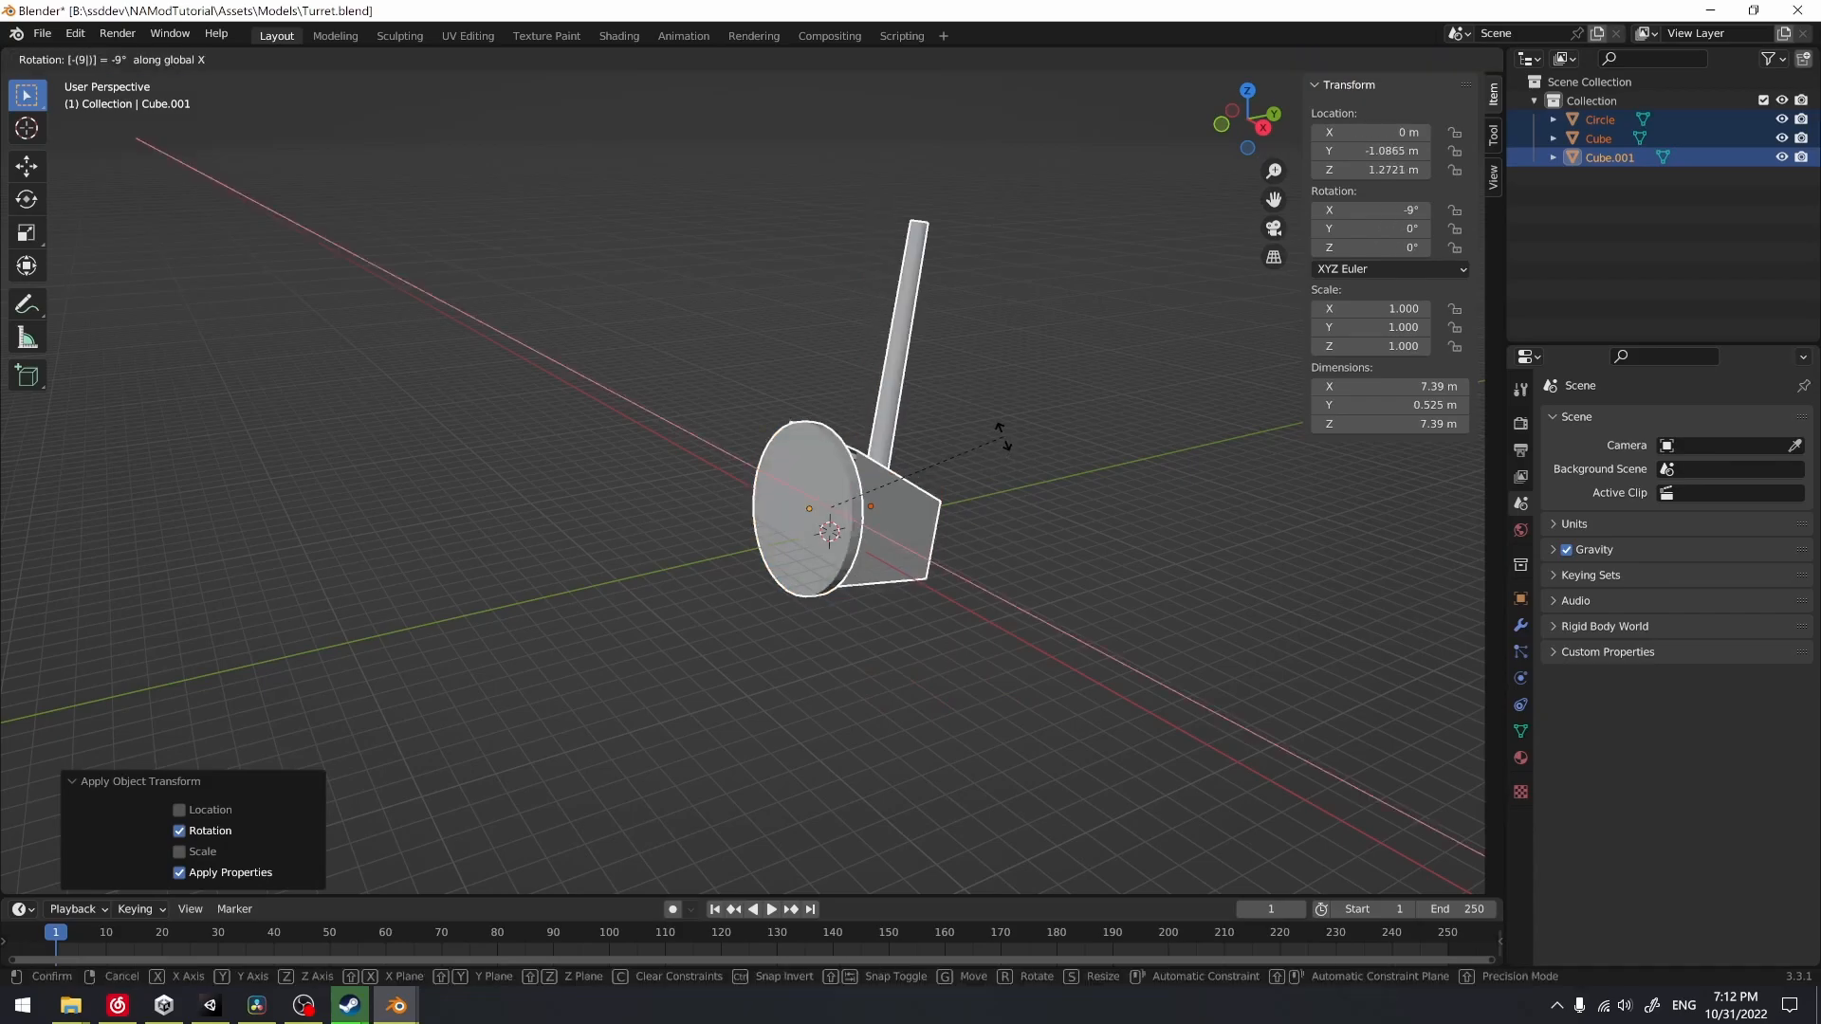
pyautogui.press('Return')
pyautogui.hotkey('ctrl', 'z')
# Rotate all three turret objects 90° about the X axis and save Turret.blend
pyautogui.write('rx90')
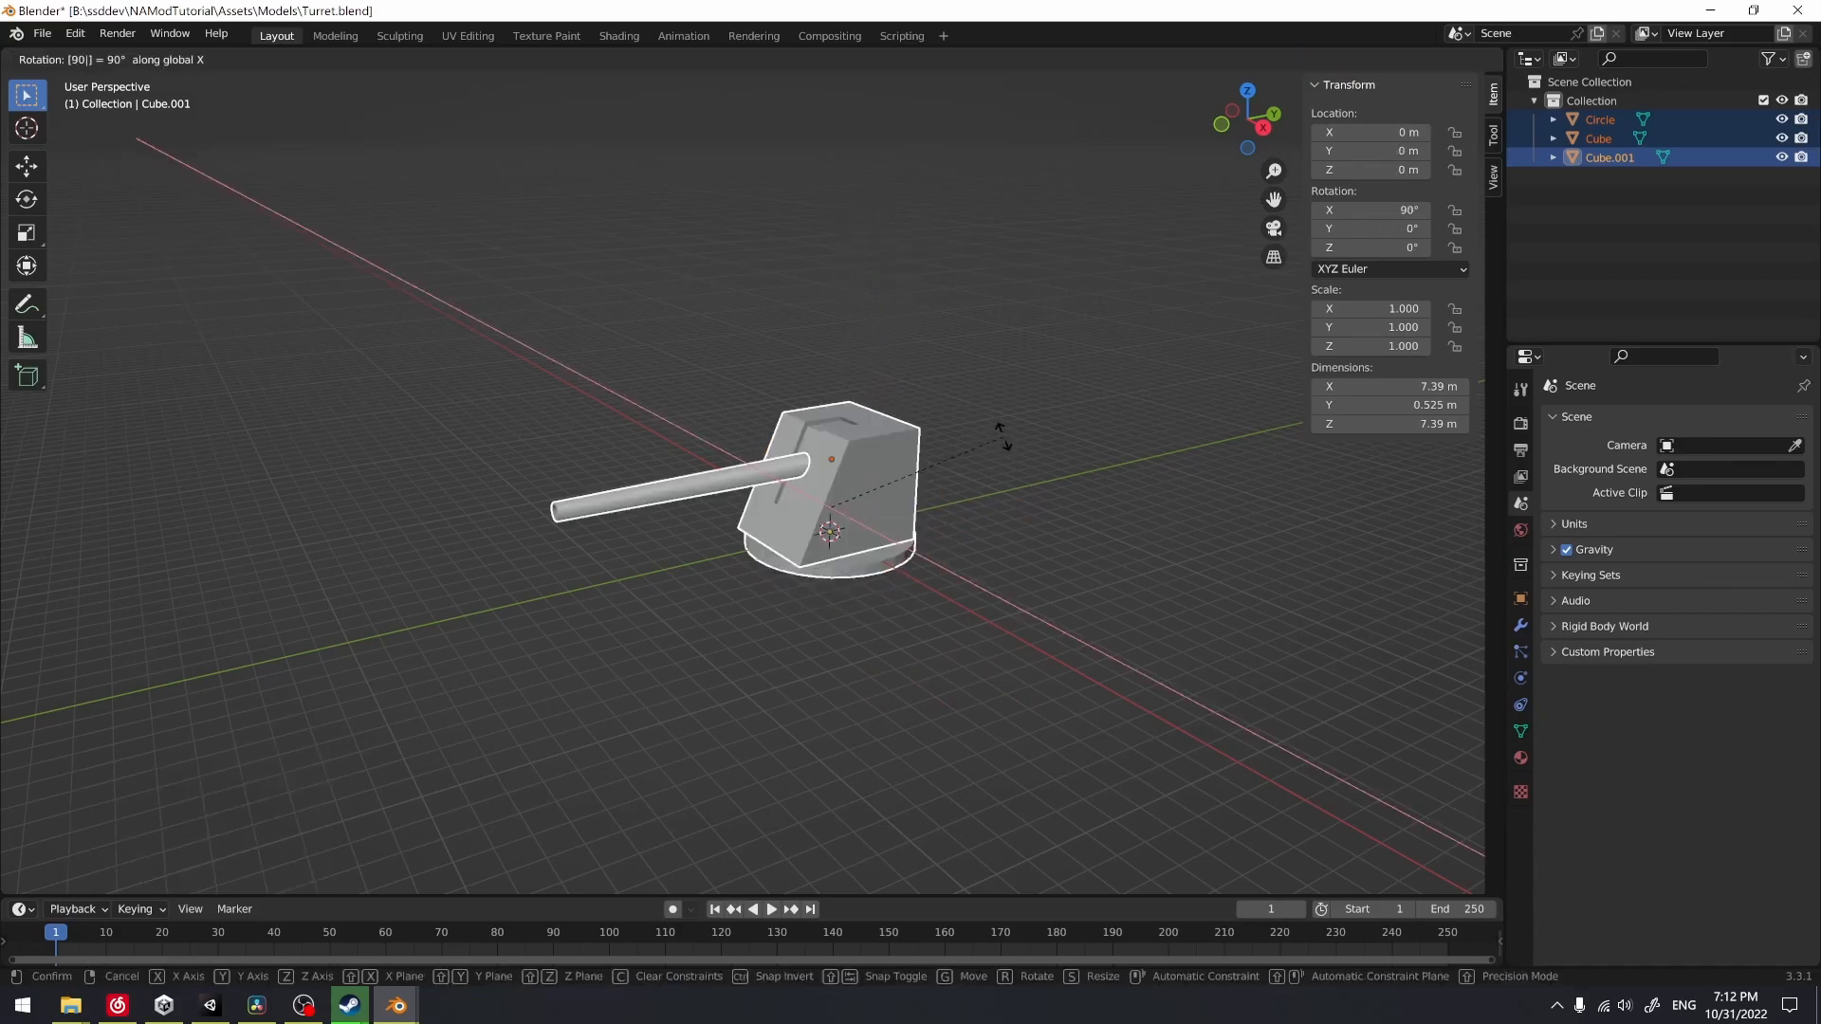
pyautogui.press('Return')
pyautogui.moveTo(884, 425); pyautogui.dragTo(999, 385, button='middle')
pyautogui.hotkey('ctrl', 's')
# Switch back to Unity and check the updated rotations of Circle, Cube and Cube.001
pyautogui.hotkey('alt', 'Tab')
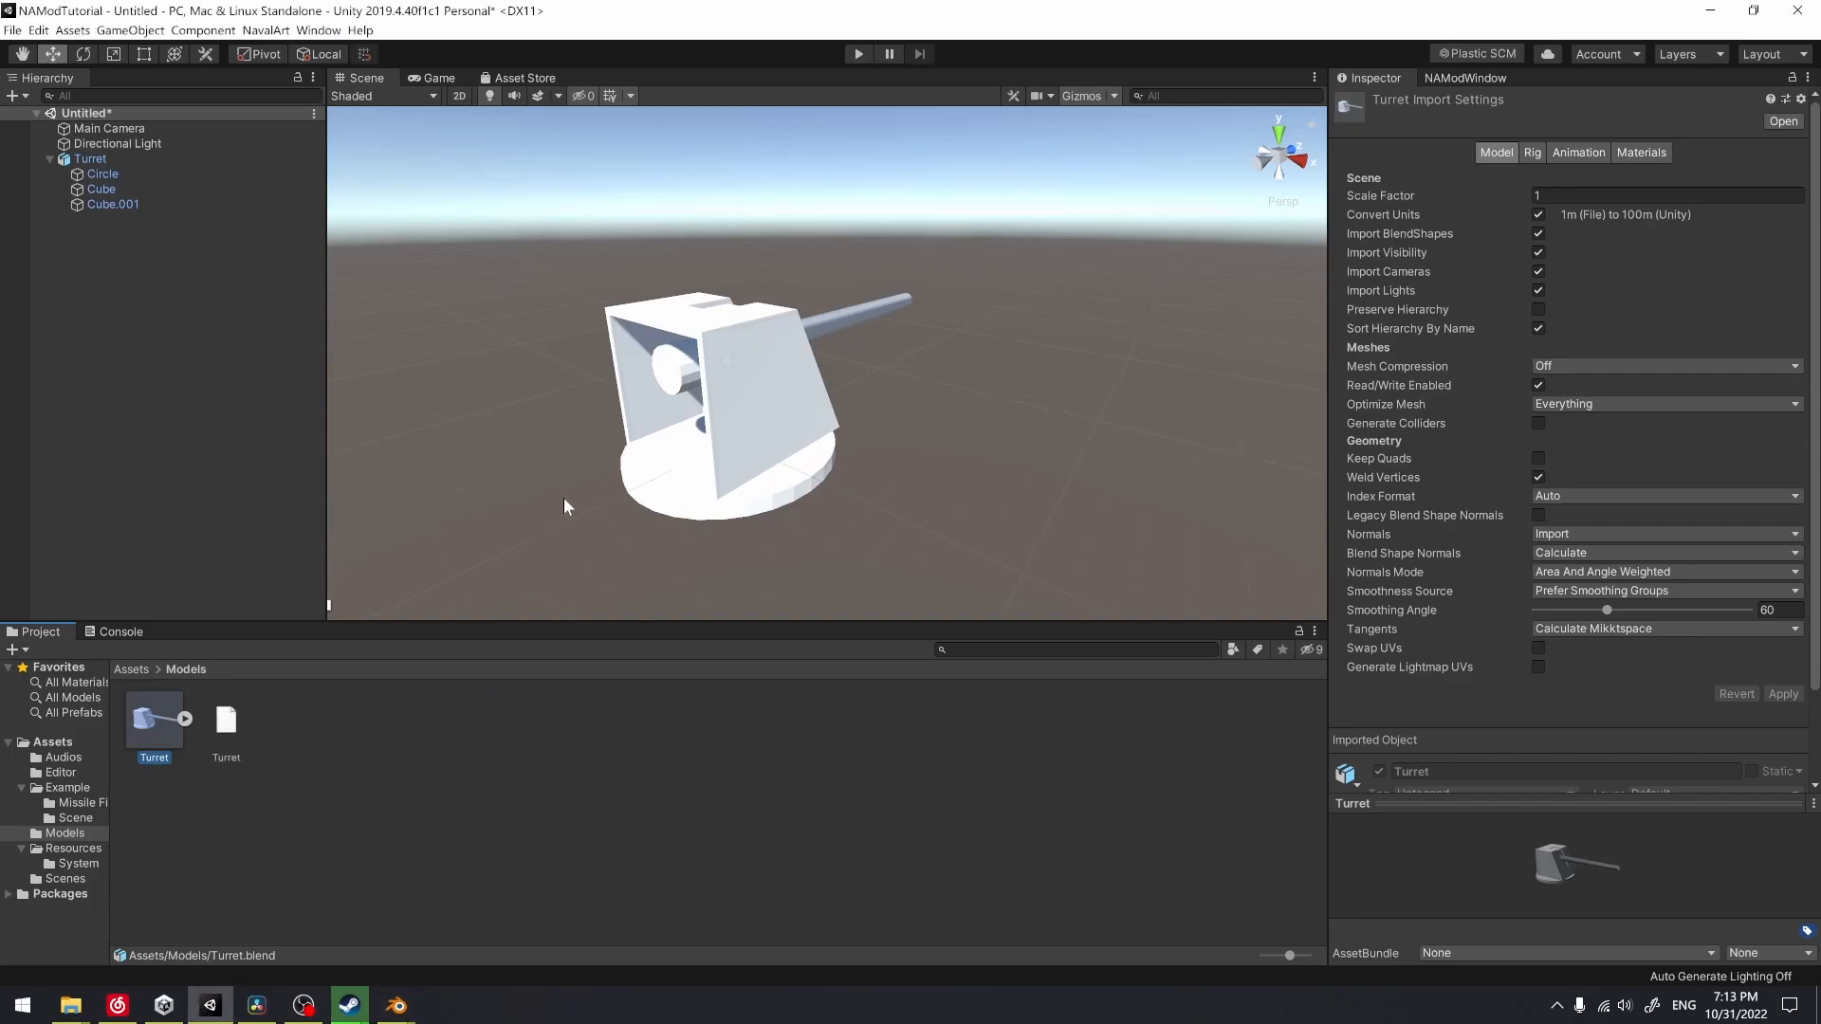
pyautogui.click(123, 173)
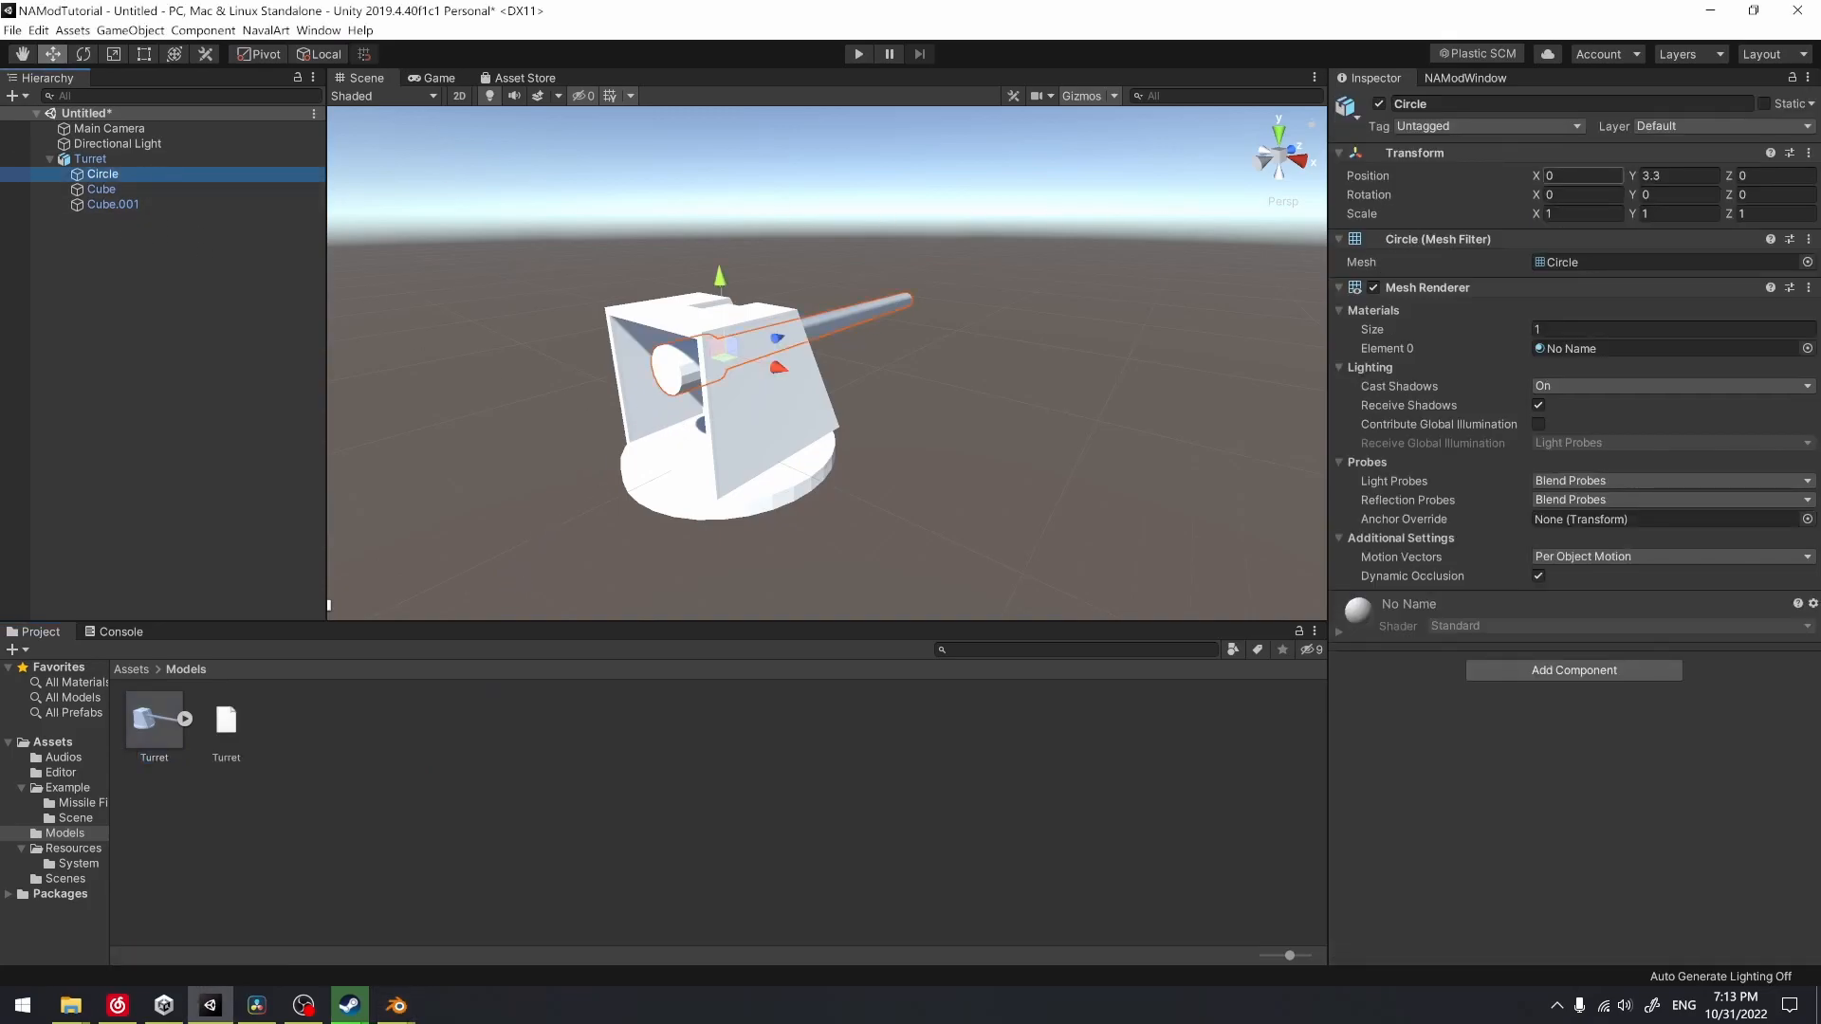
pyautogui.click(191, 187)
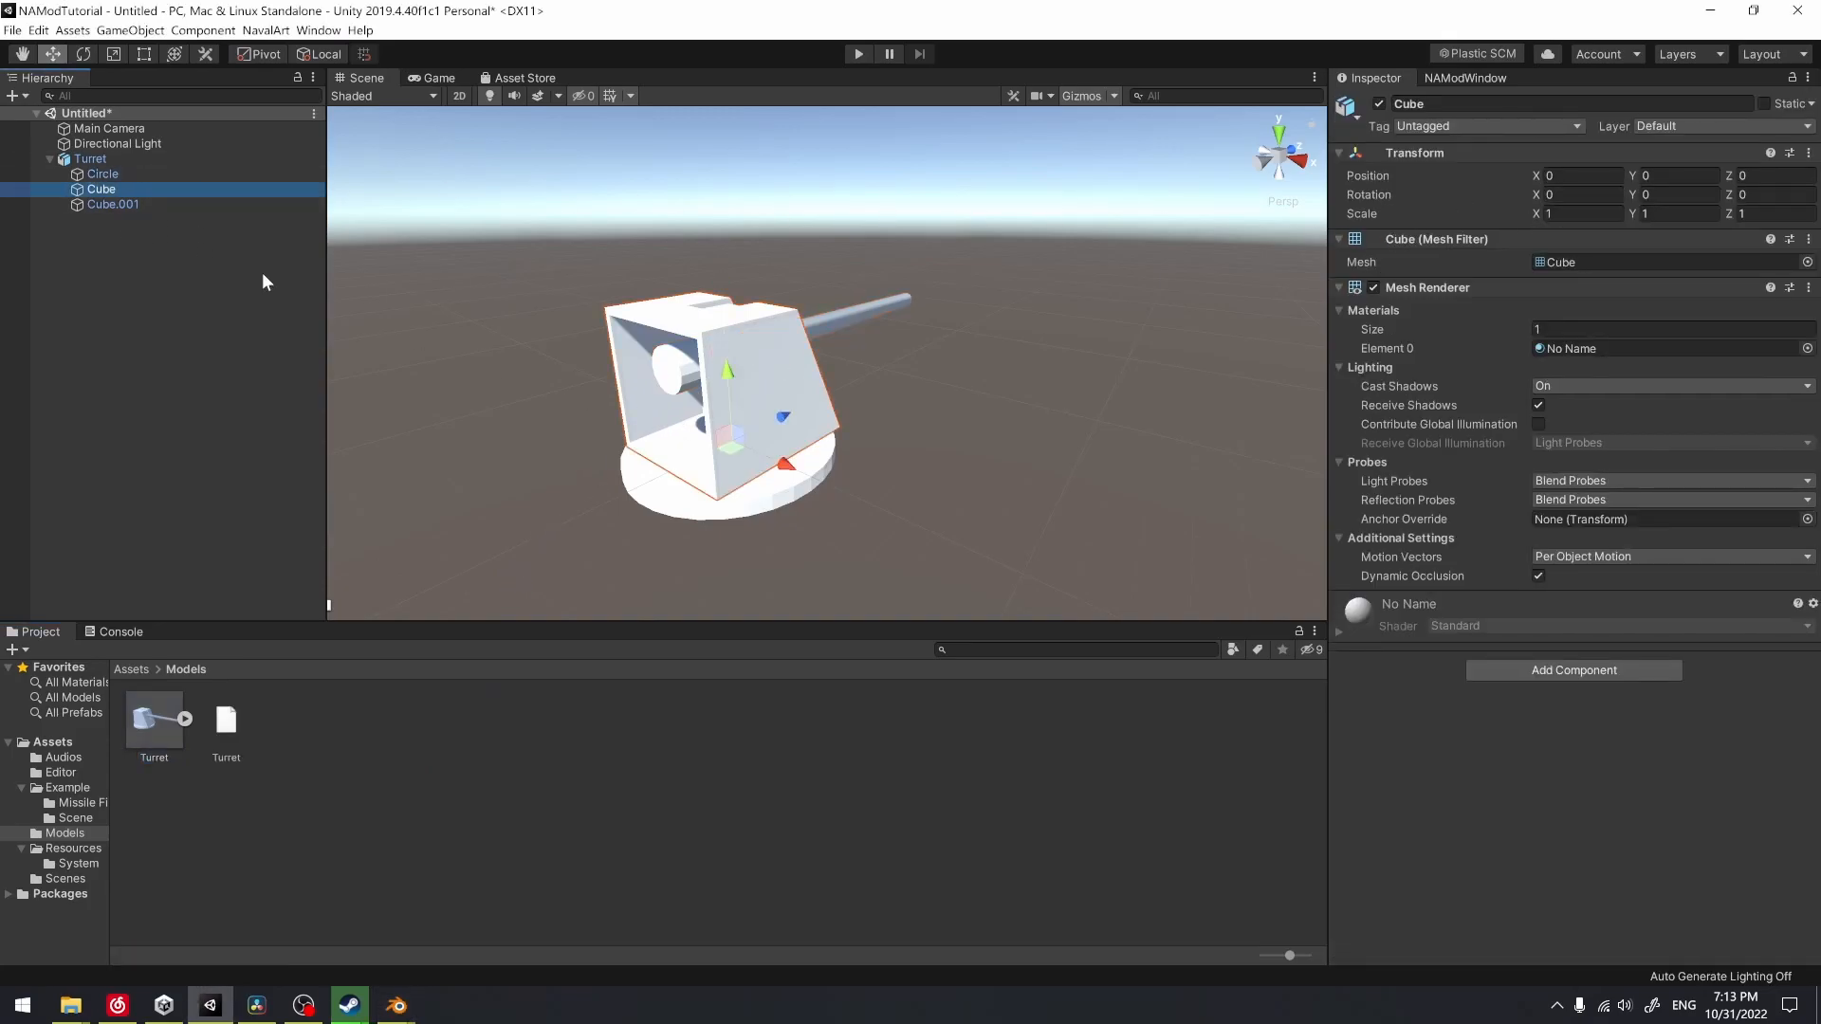
pyautogui.click(133, 205)
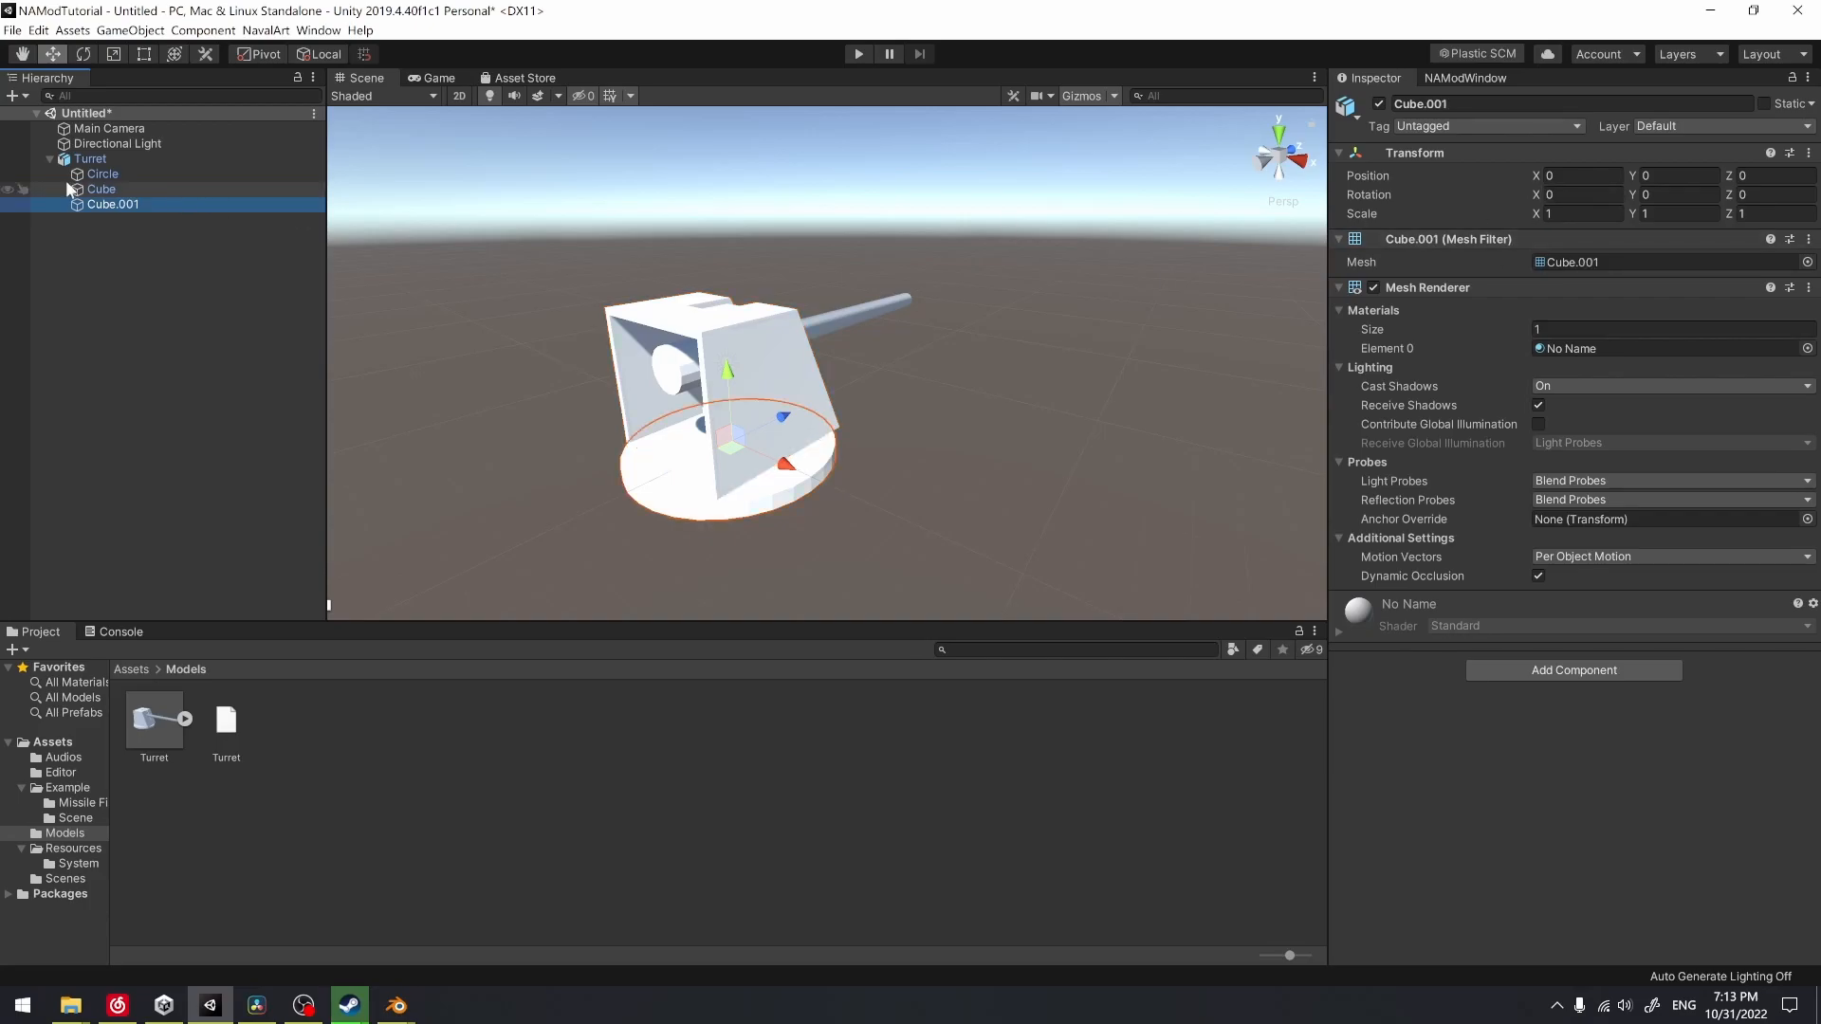
# Unpack the Turret prefab in the scene hierarchy
pyautogui.click(134, 159)
pyautogui.rightClick(157, 159)
pyautogui.click(228, 353)
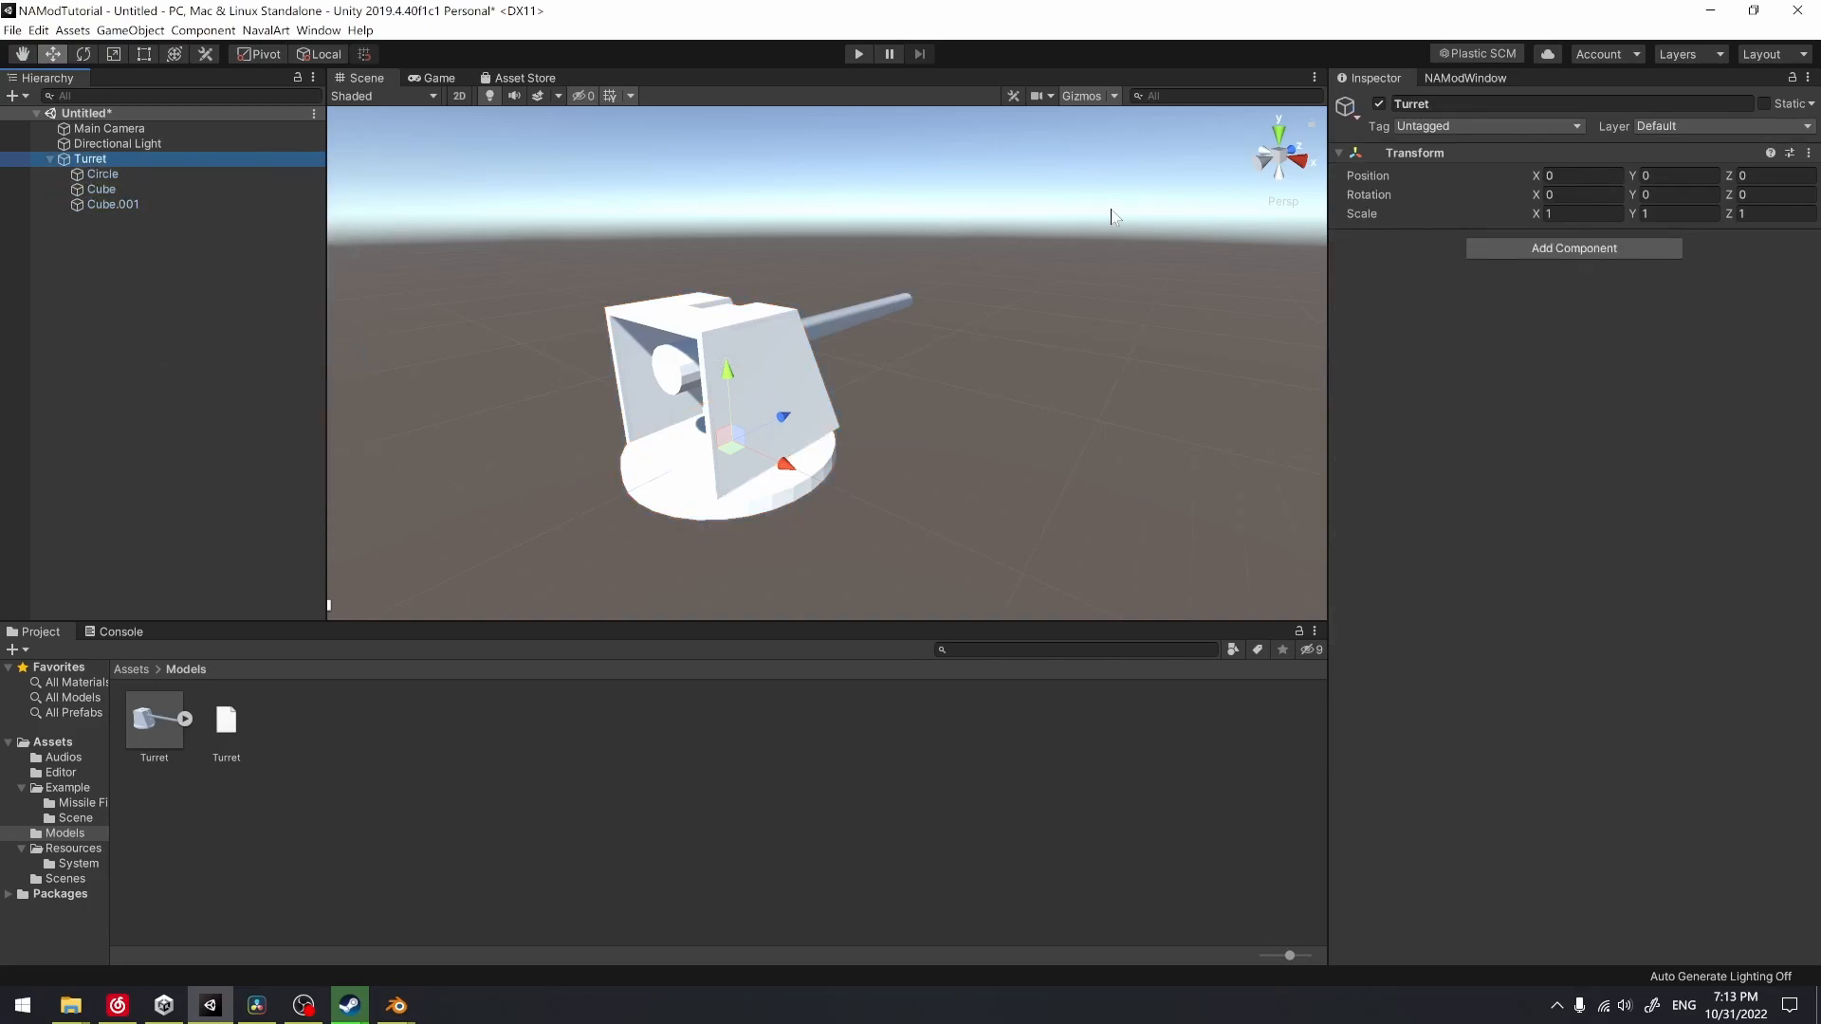
# Create a Turret part in the NavalArt mod tools with the mod type set to Parts
pyautogui.click(1478, 79)
pyautogui.scroll(-2, 1166, 503)
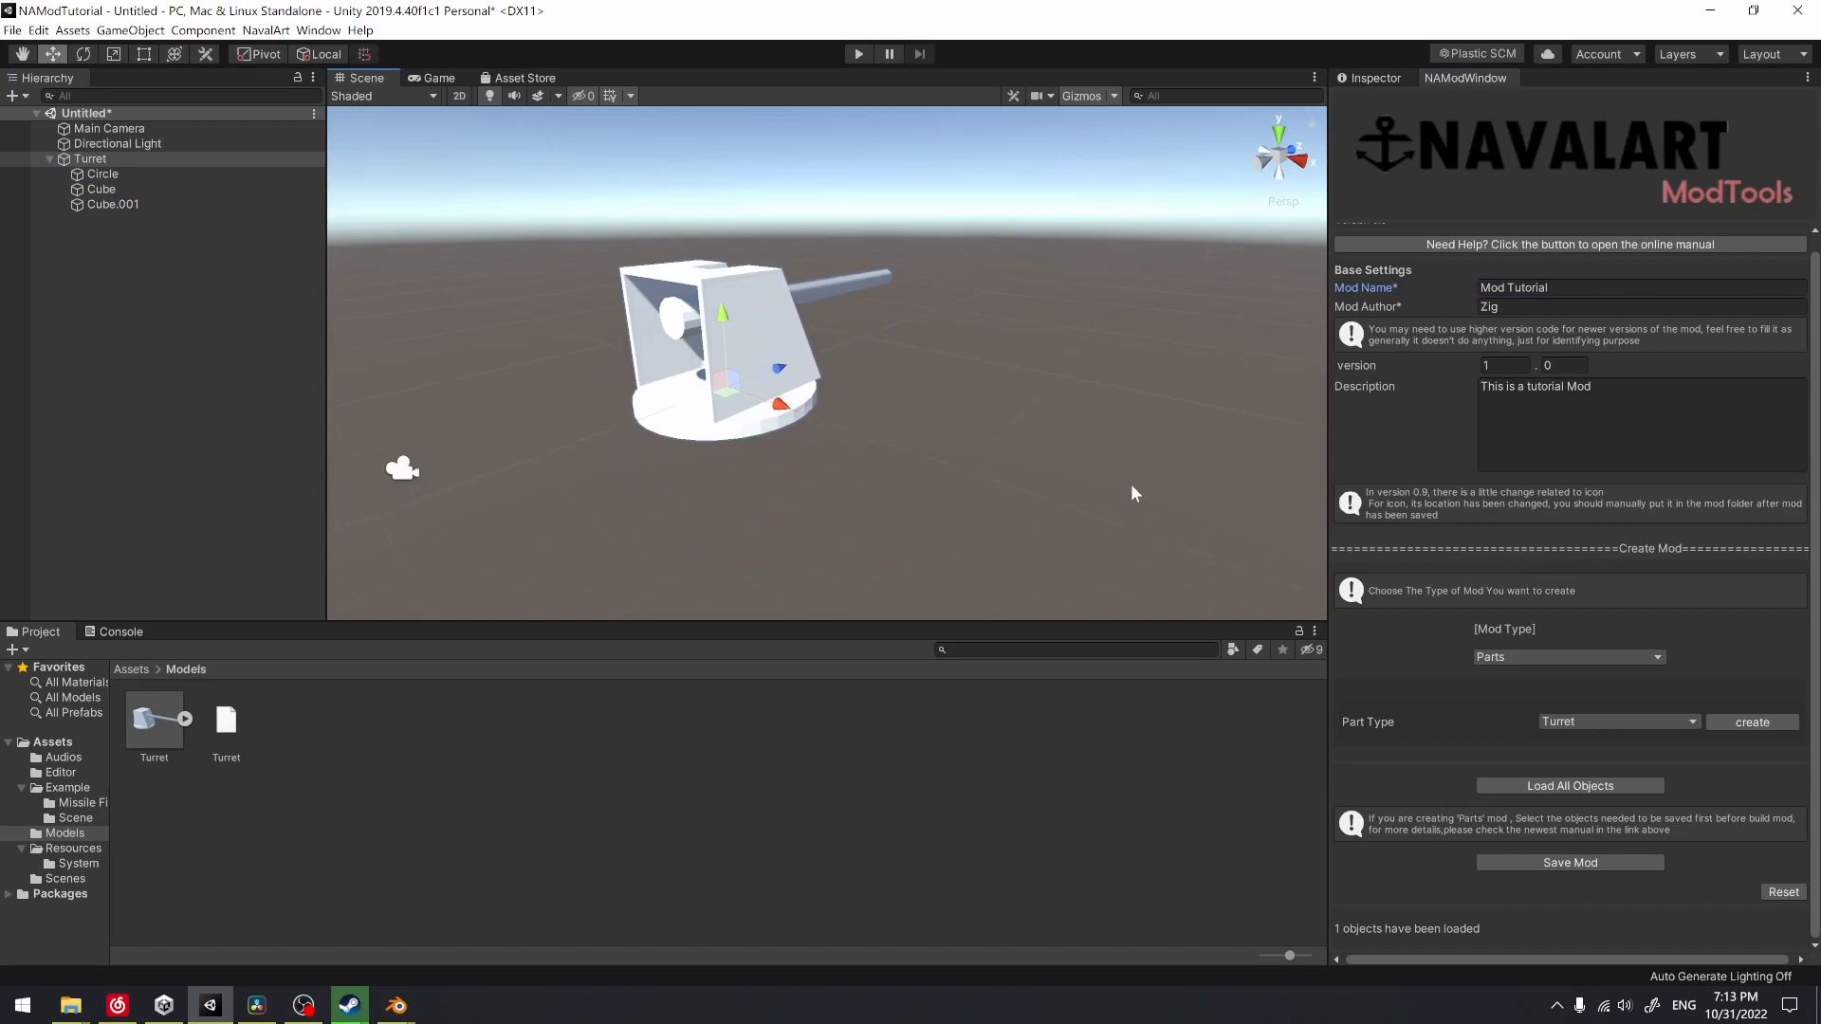
pyautogui.click(1542, 657)
pyautogui.click(1529, 679)
pyautogui.click(1591, 727)
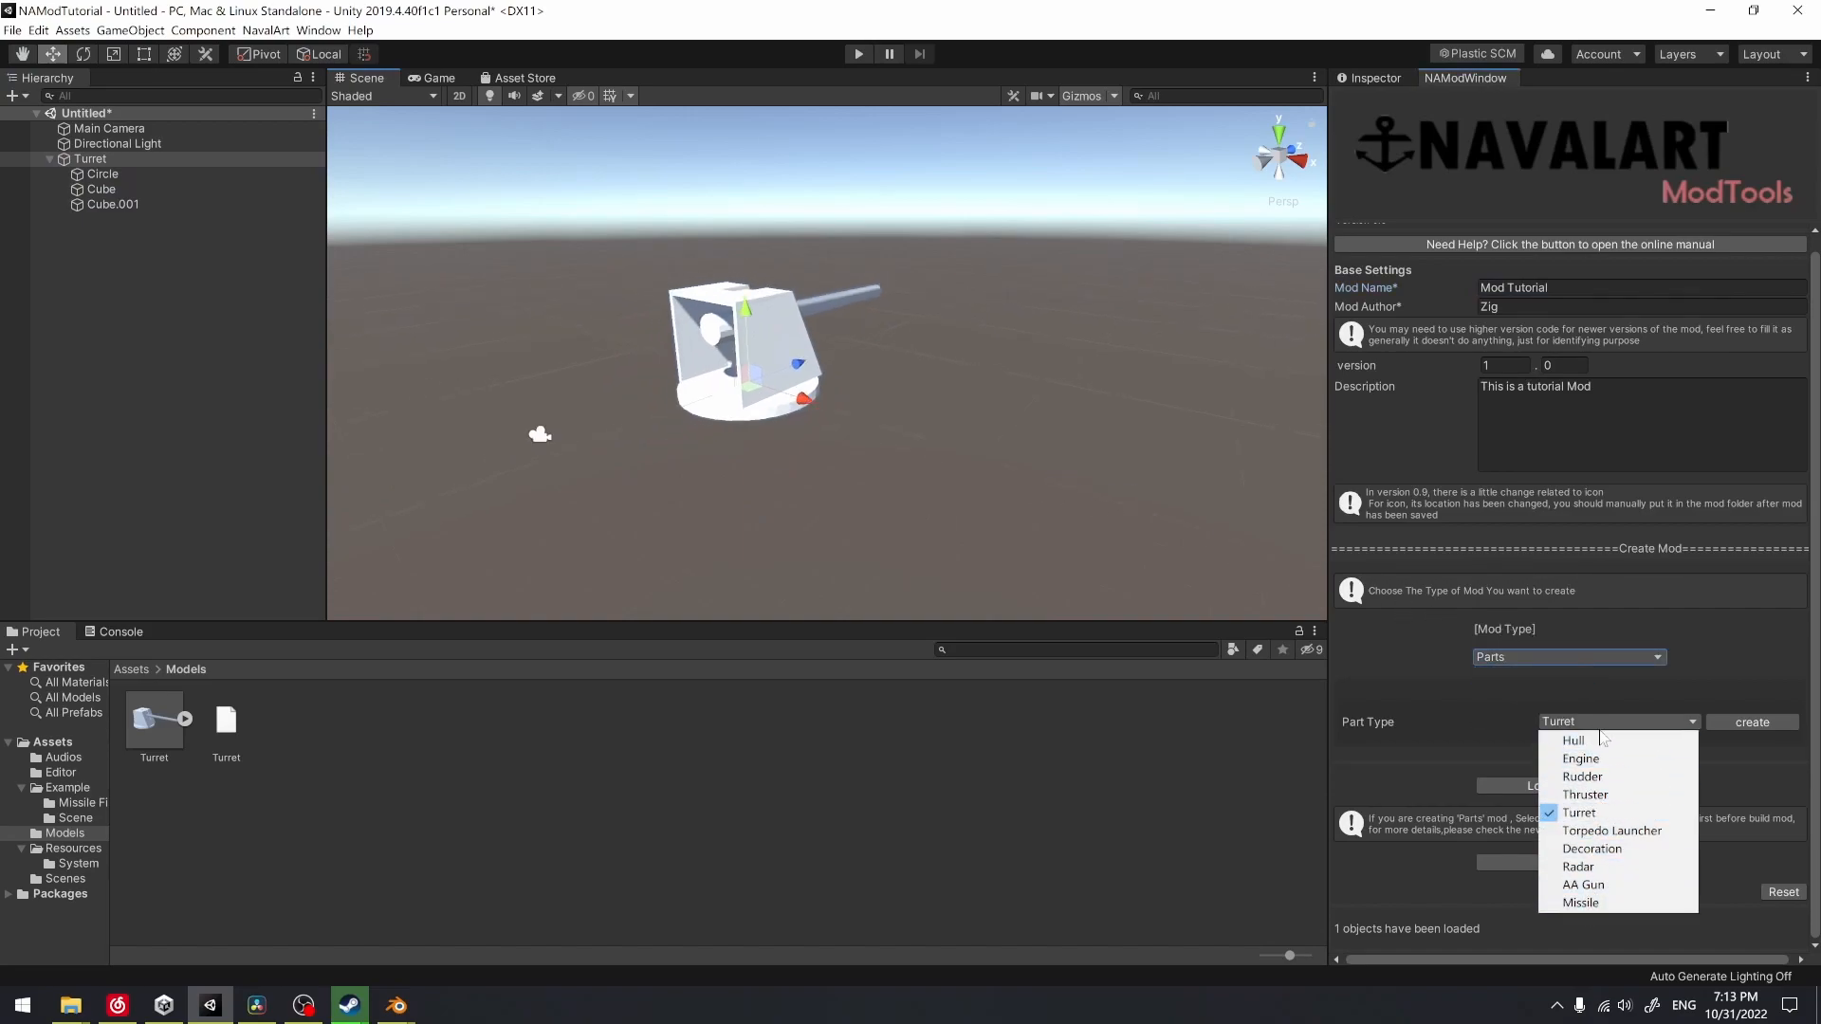
pyautogui.click(1577, 723)
pyautogui.click(1735, 723)
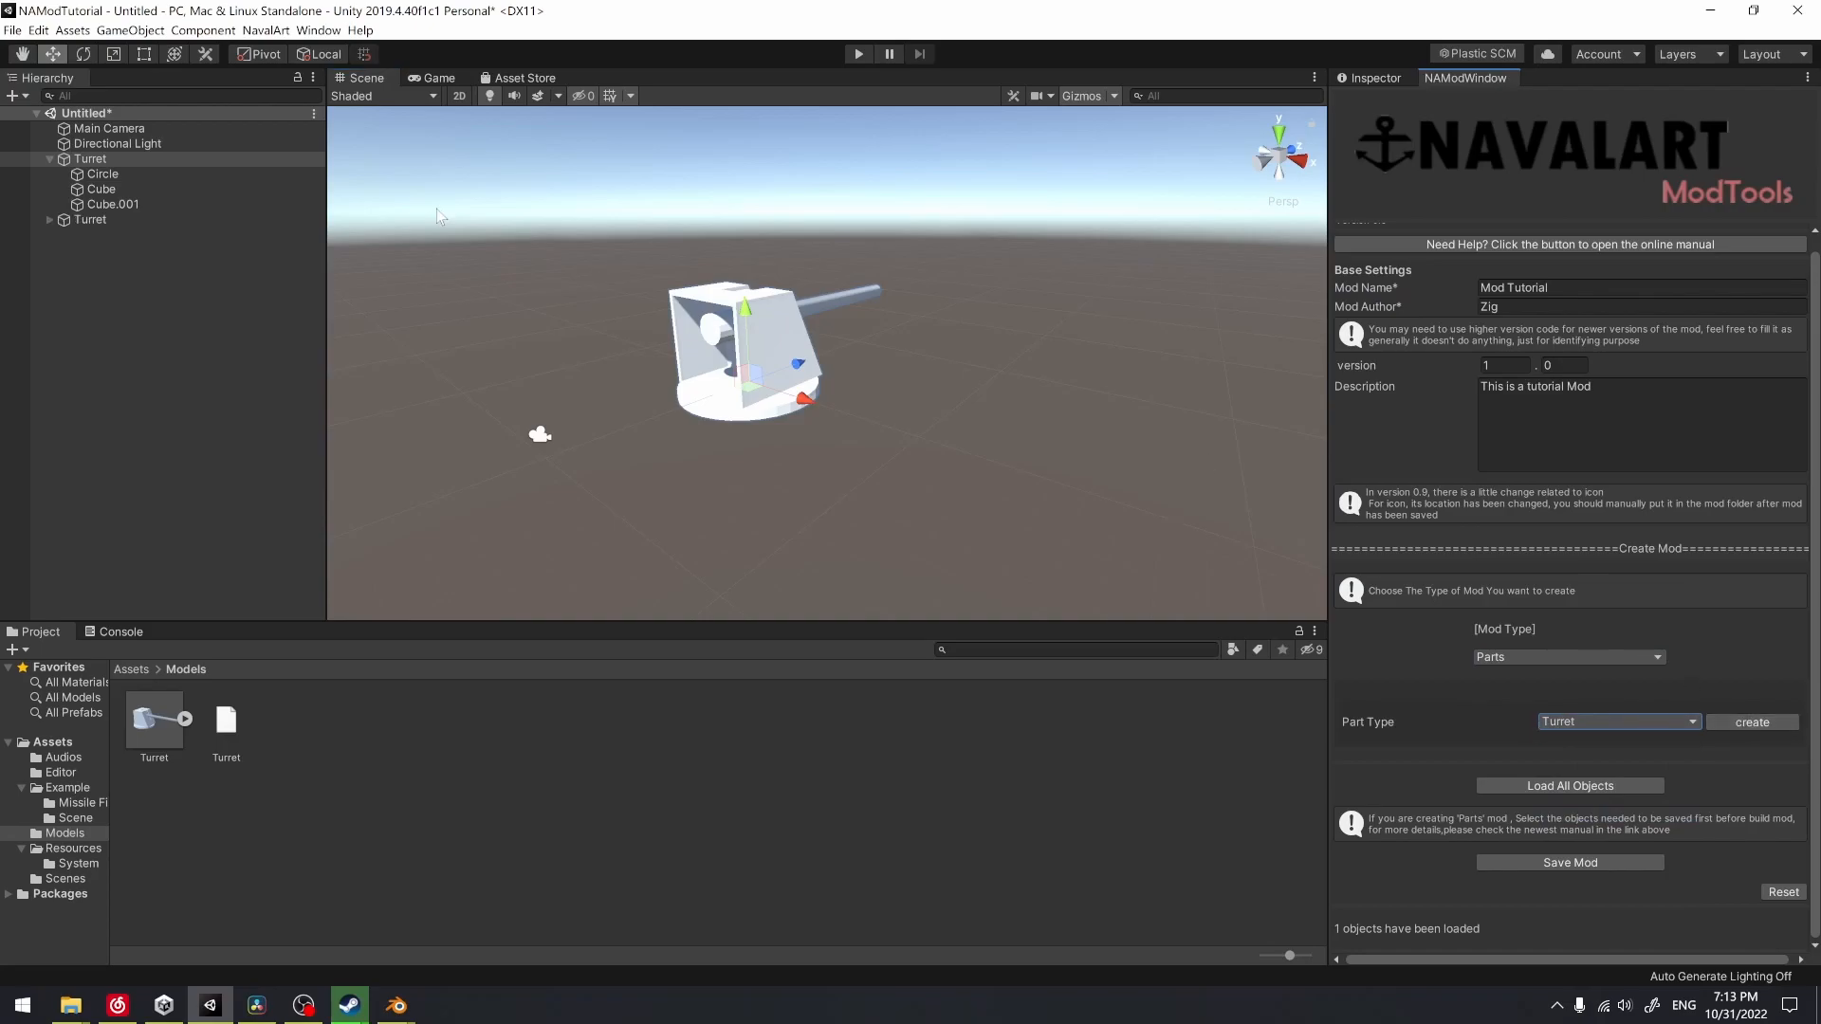
# Focus the newly created Turret part and expand its hierarchy down to the muzzle object
pyautogui.click(186, 222)
pyautogui.press('f')
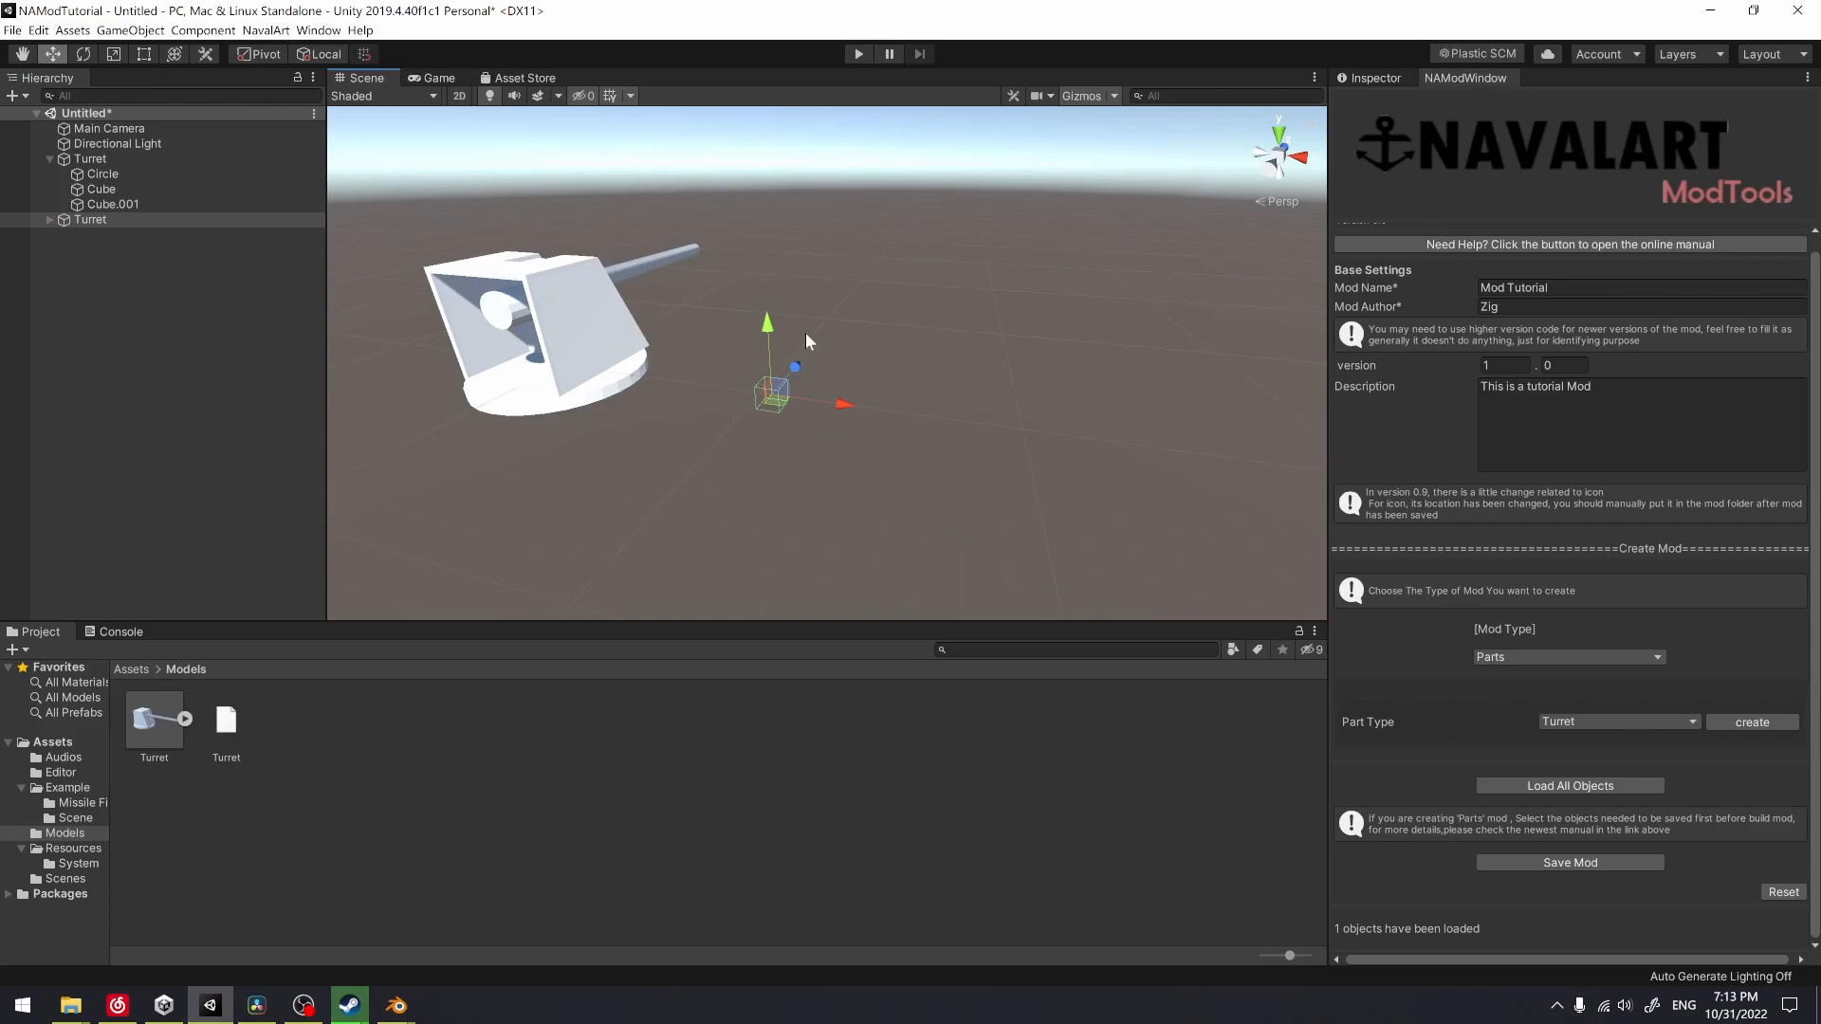
pyautogui.click(49, 220)
pyautogui.click(63, 250)
pyautogui.click(136, 266)
pyautogui.click(76, 265)
pyautogui.click(142, 281)
# Examine the components of the new part's muzzle, barrel, turret, pedestal and root Turret objects
pyautogui.click(1368, 80)
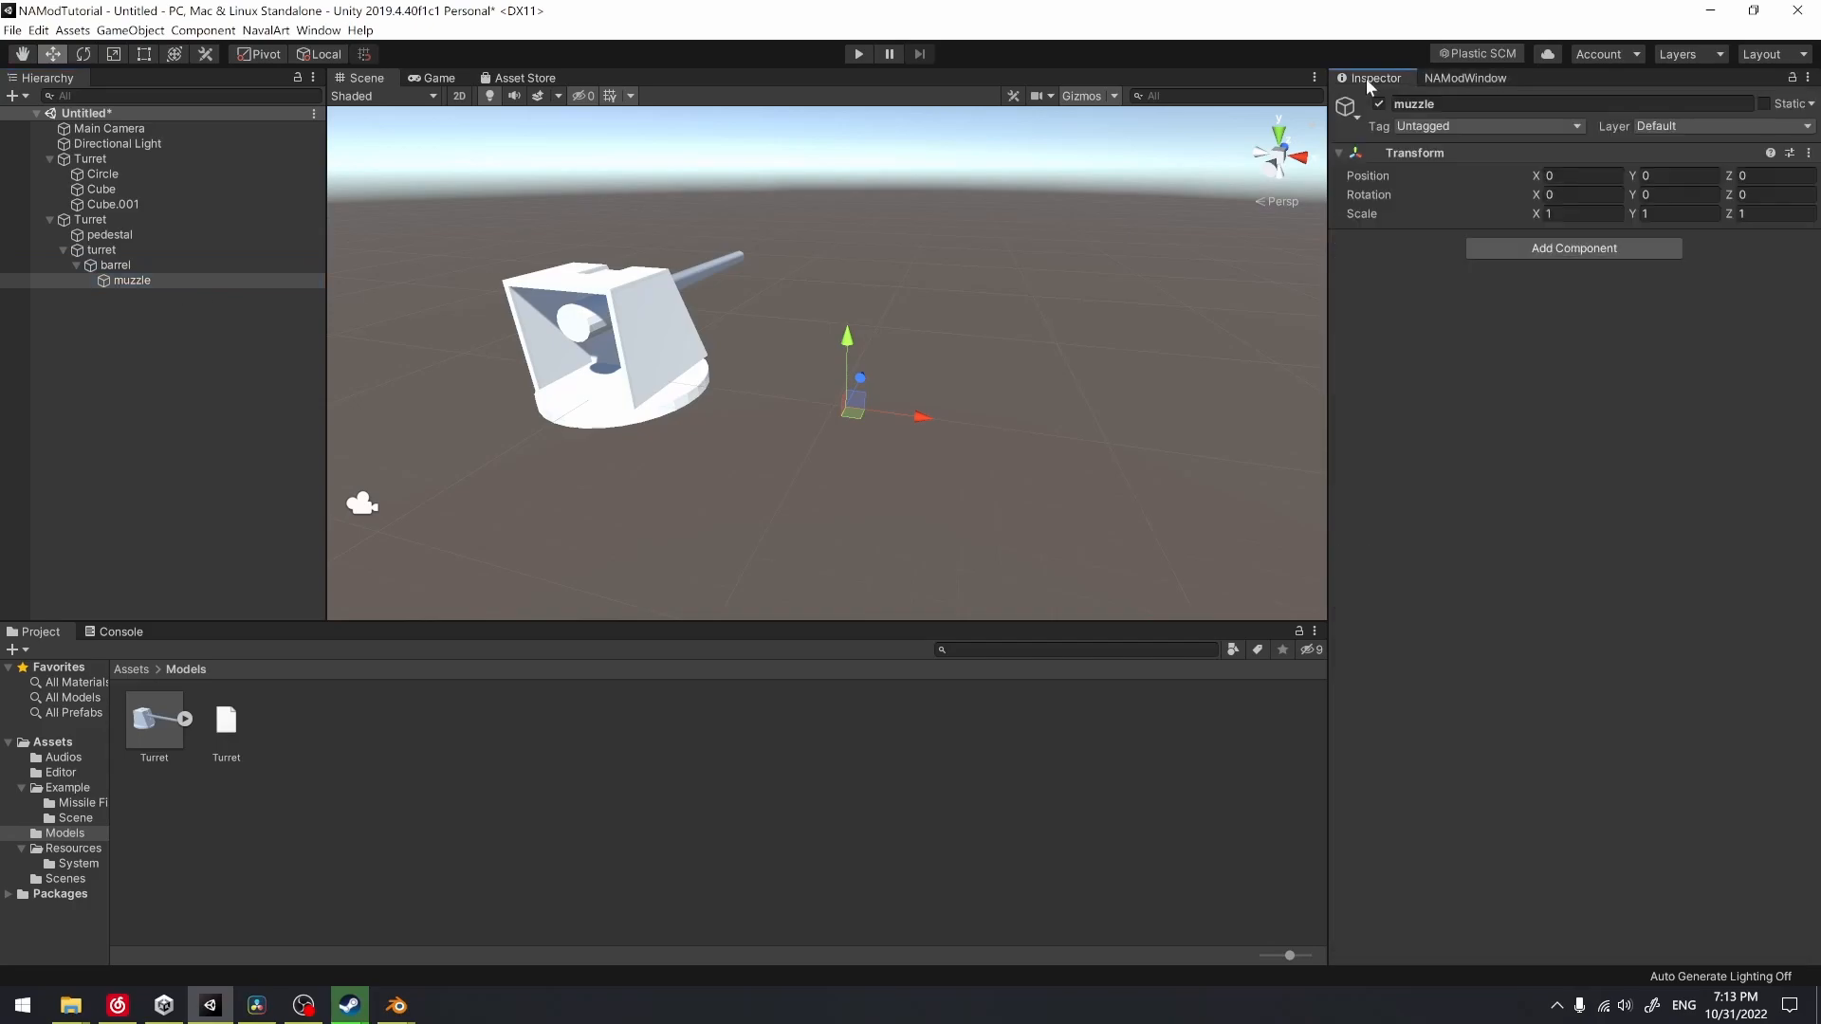
pyautogui.click(142, 266)
pyautogui.click(163, 249)
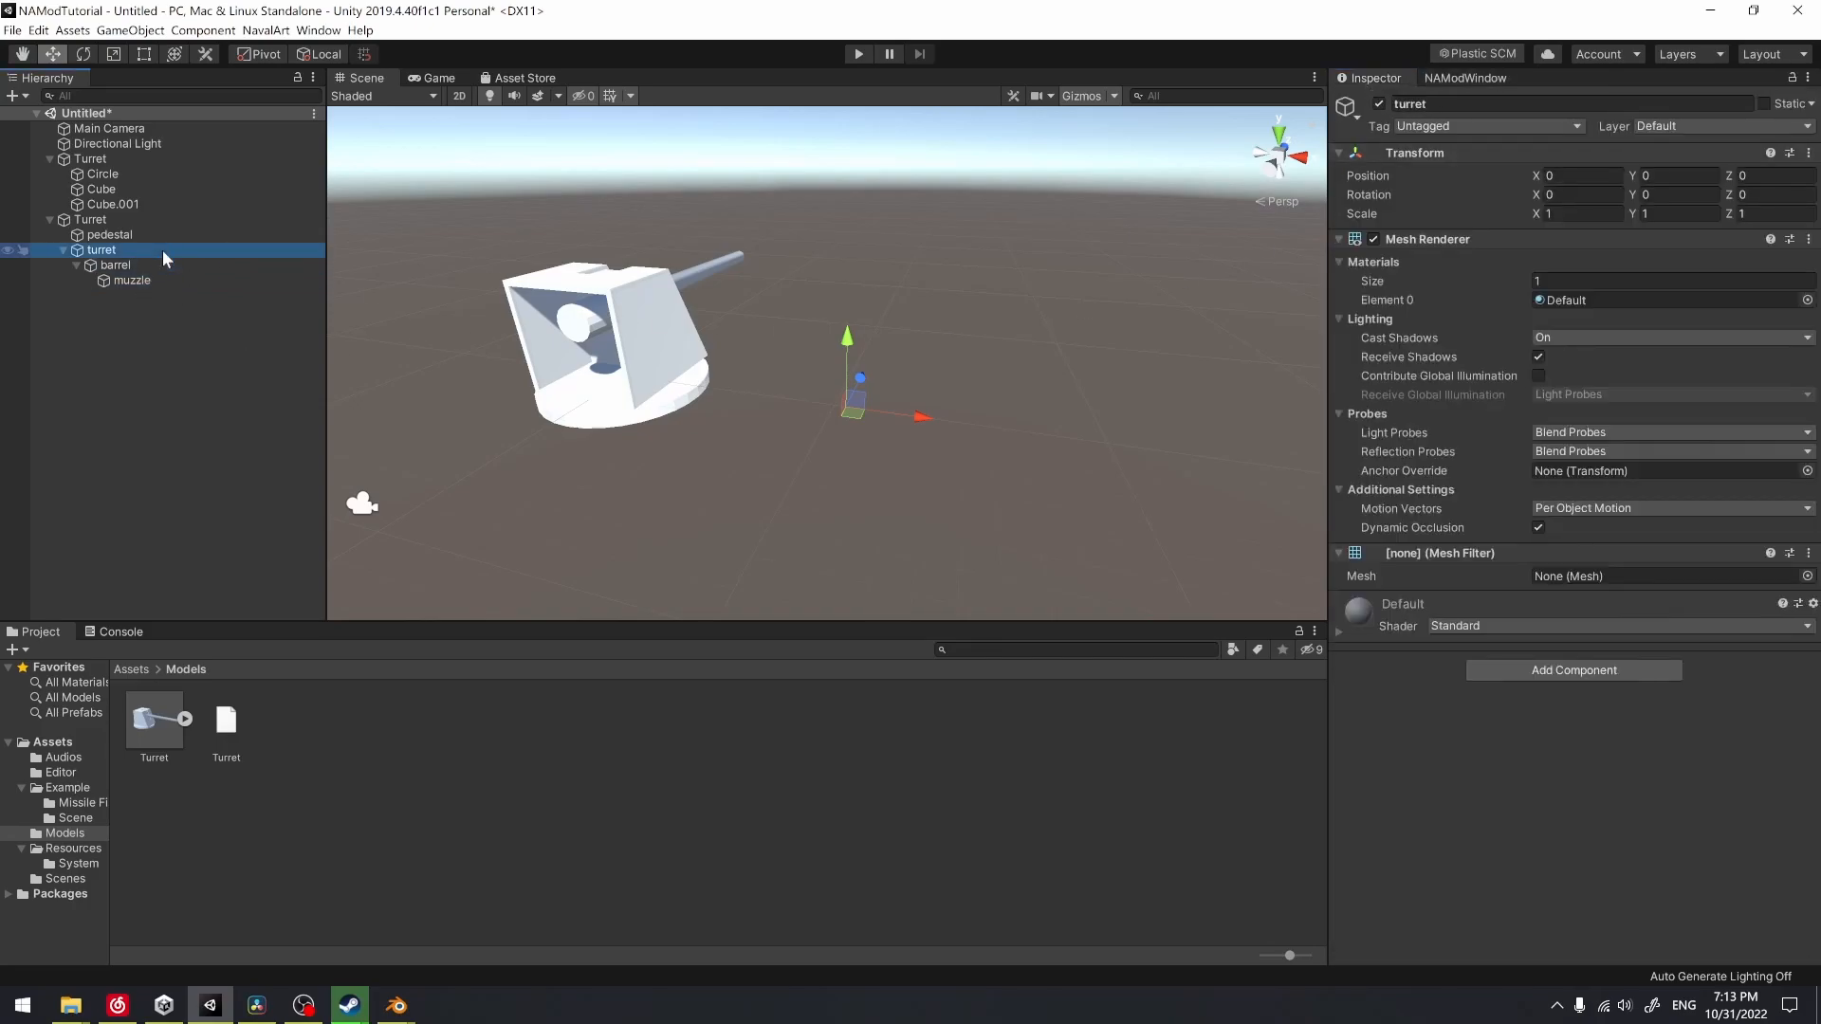
pyautogui.click(194, 234)
pyautogui.click(237, 220)
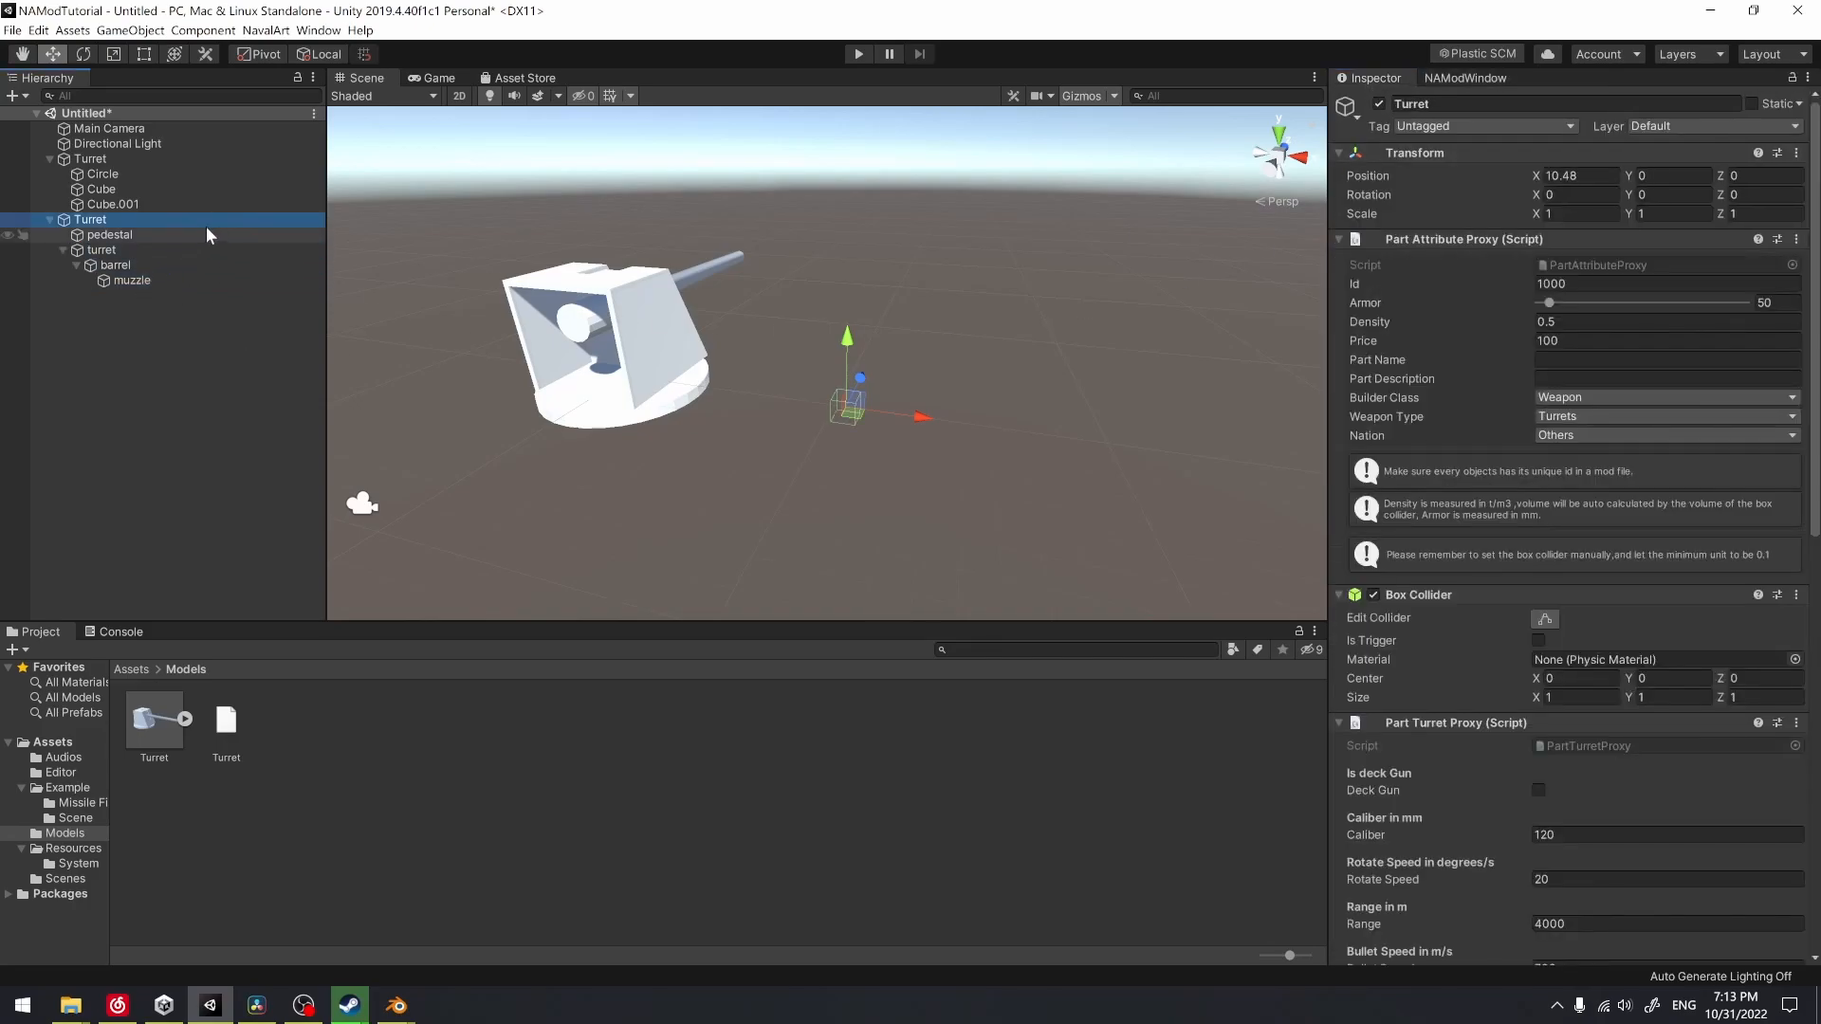
pyautogui.click(206, 235)
pyautogui.click(193, 249)
# Assign the imported model's Cube.001 mesh to the pedestal, Cube to the turret, and Circle to the barrel
pyautogui.click(201, 234)
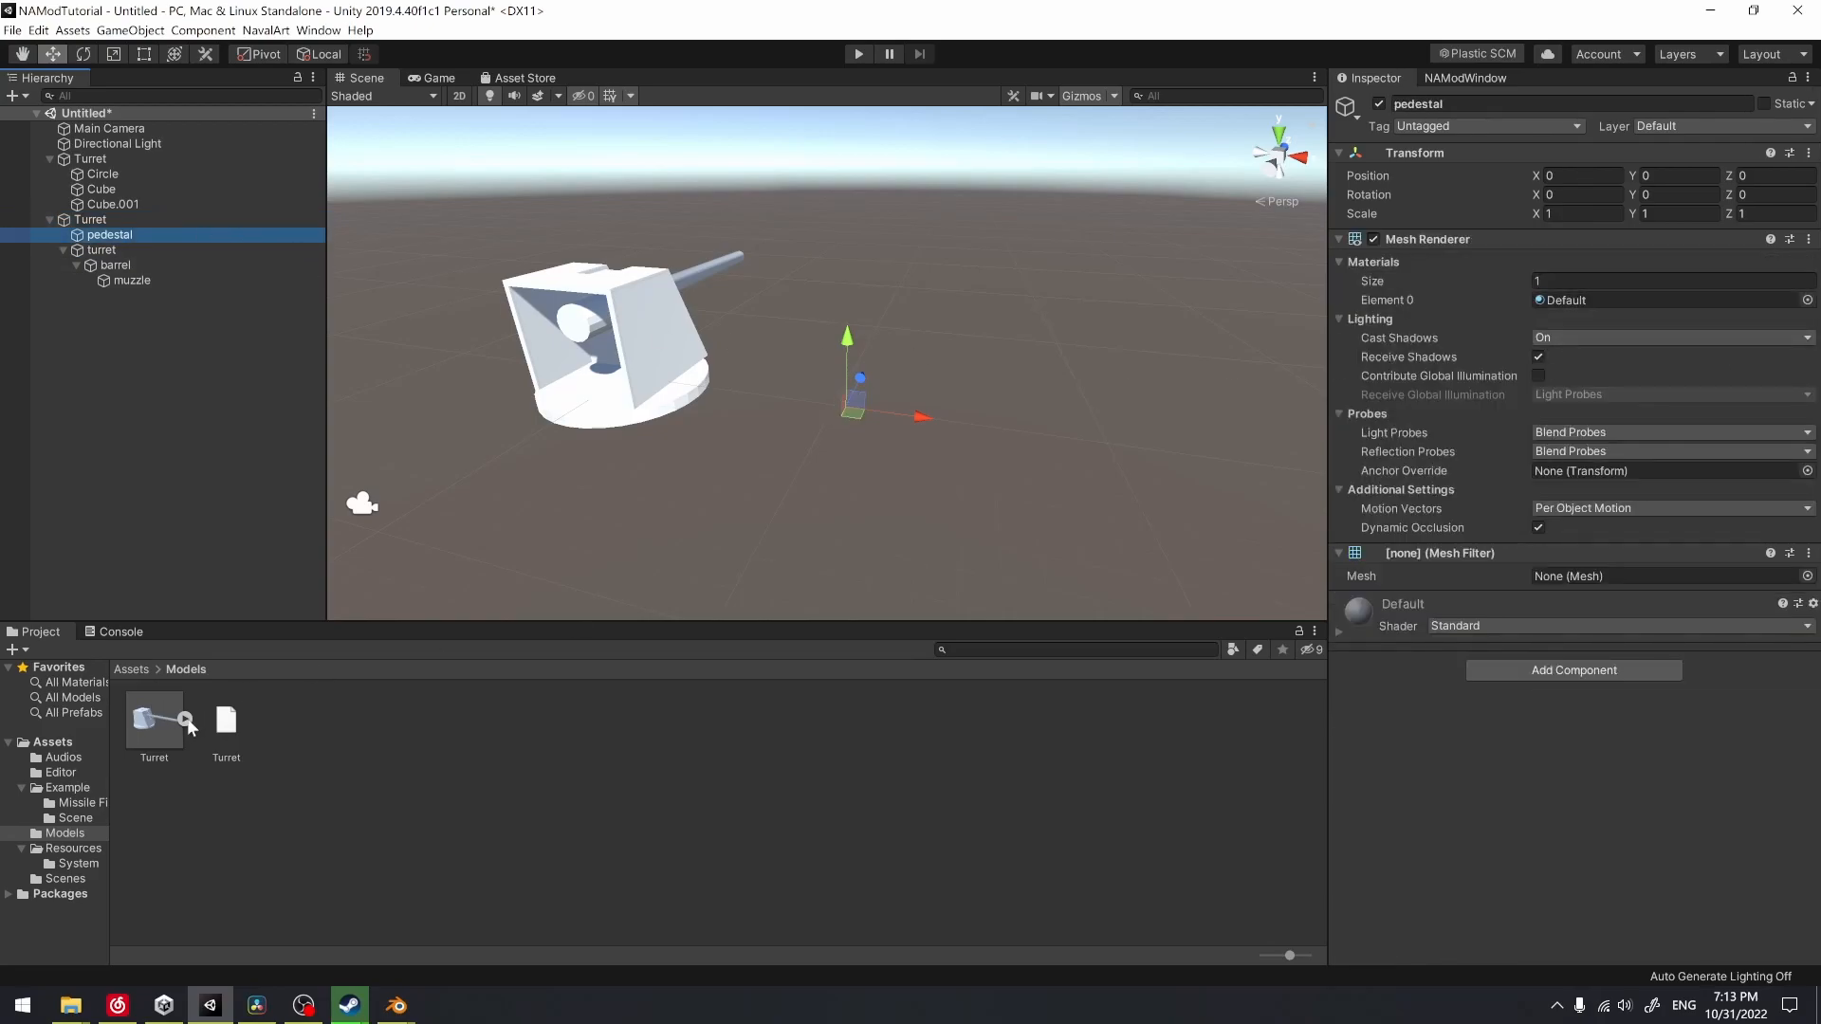
pyautogui.click(188, 722)
pyautogui.moveTo(658, 720); pyautogui.dragTo(1574, 581)
pyautogui.click(169, 250)
pyautogui.moveTo(588, 702); pyautogui.dragTo(1574, 579)
pyautogui.click(223, 266)
pyautogui.moveTo(517, 726); pyautogui.dragTo(1541, 579)
# Copy the Transform values of the imported model's Circle object and paste them onto the part's barrel
pyautogui.keyDown('alt'); pyautogui.moveTo(1012, 389); pyautogui.dragTo(853, 380); pyautogui.keyUp('alt')
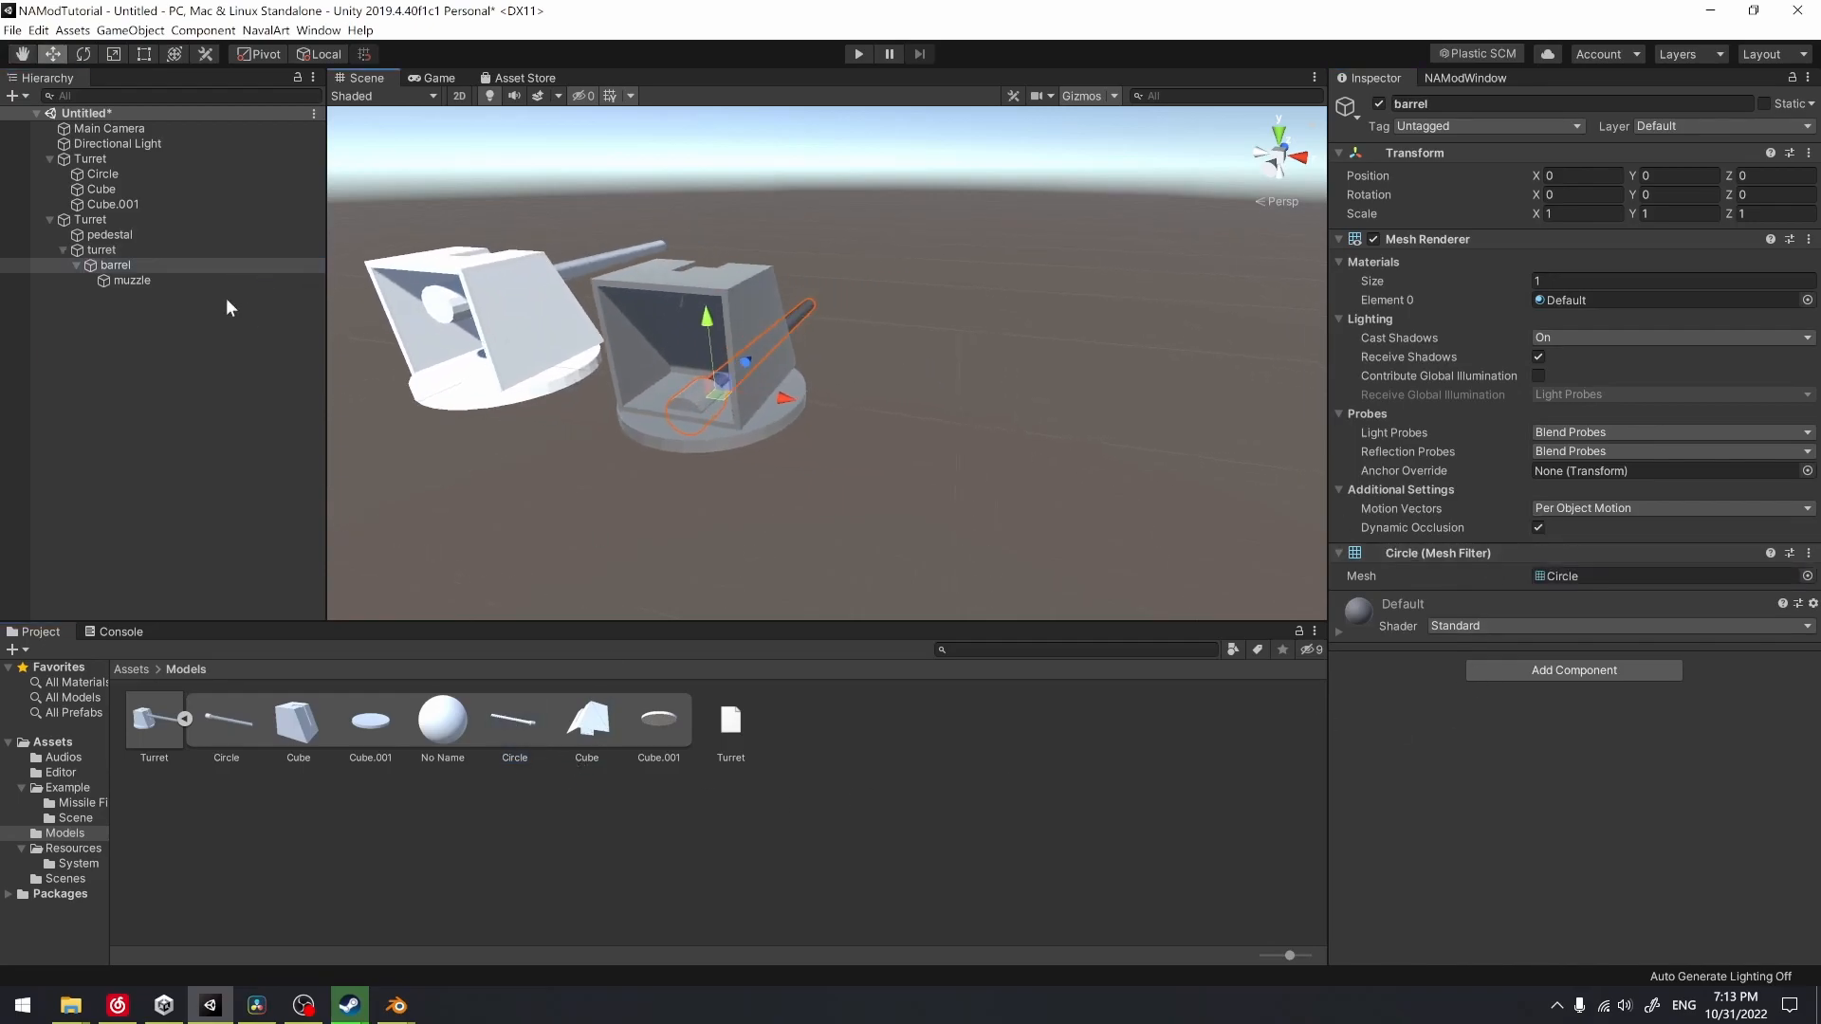
pyautogui.keyDown('alt'); pyautogui.moveTo(1053, 379); pyautogui.dragTo(876, 383); pyautogui.keyUp('alt')
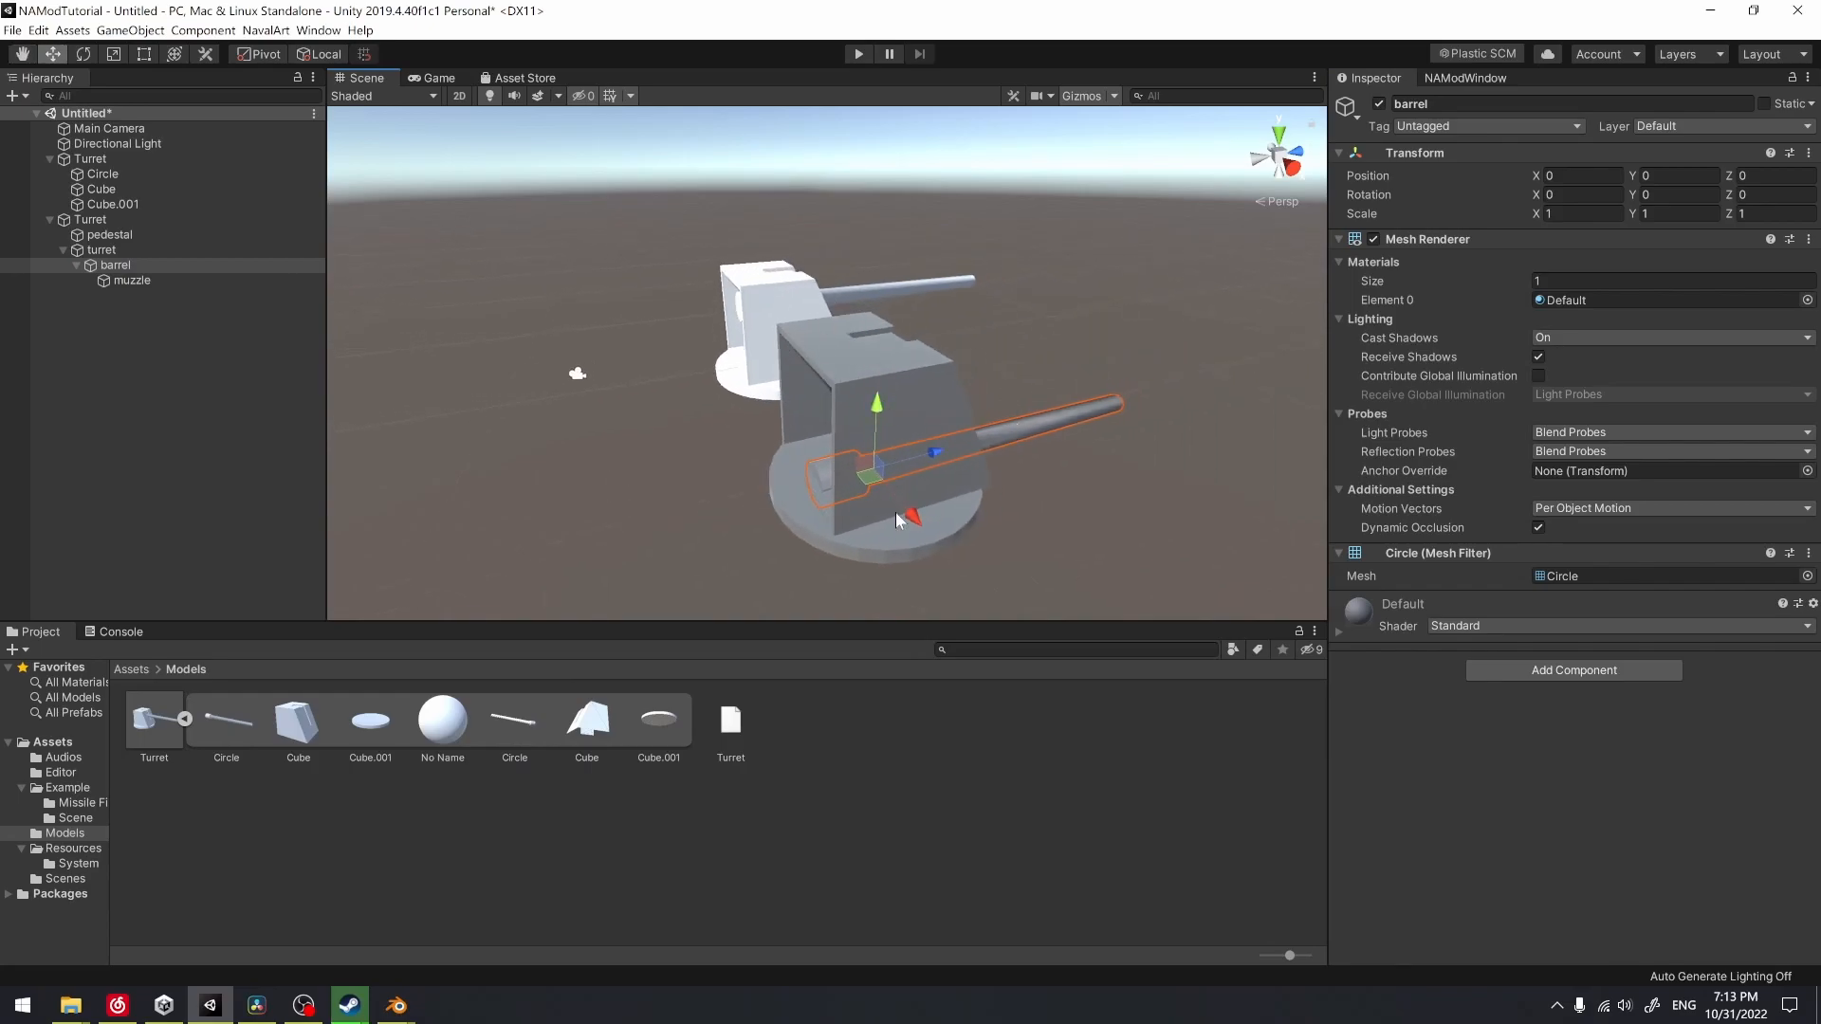
pyautogui.keyDown('alt'); pyautogui.moveTo(565, 263); pyautogui.dragTo(561, 210); pyautogui.keyUp('alt')
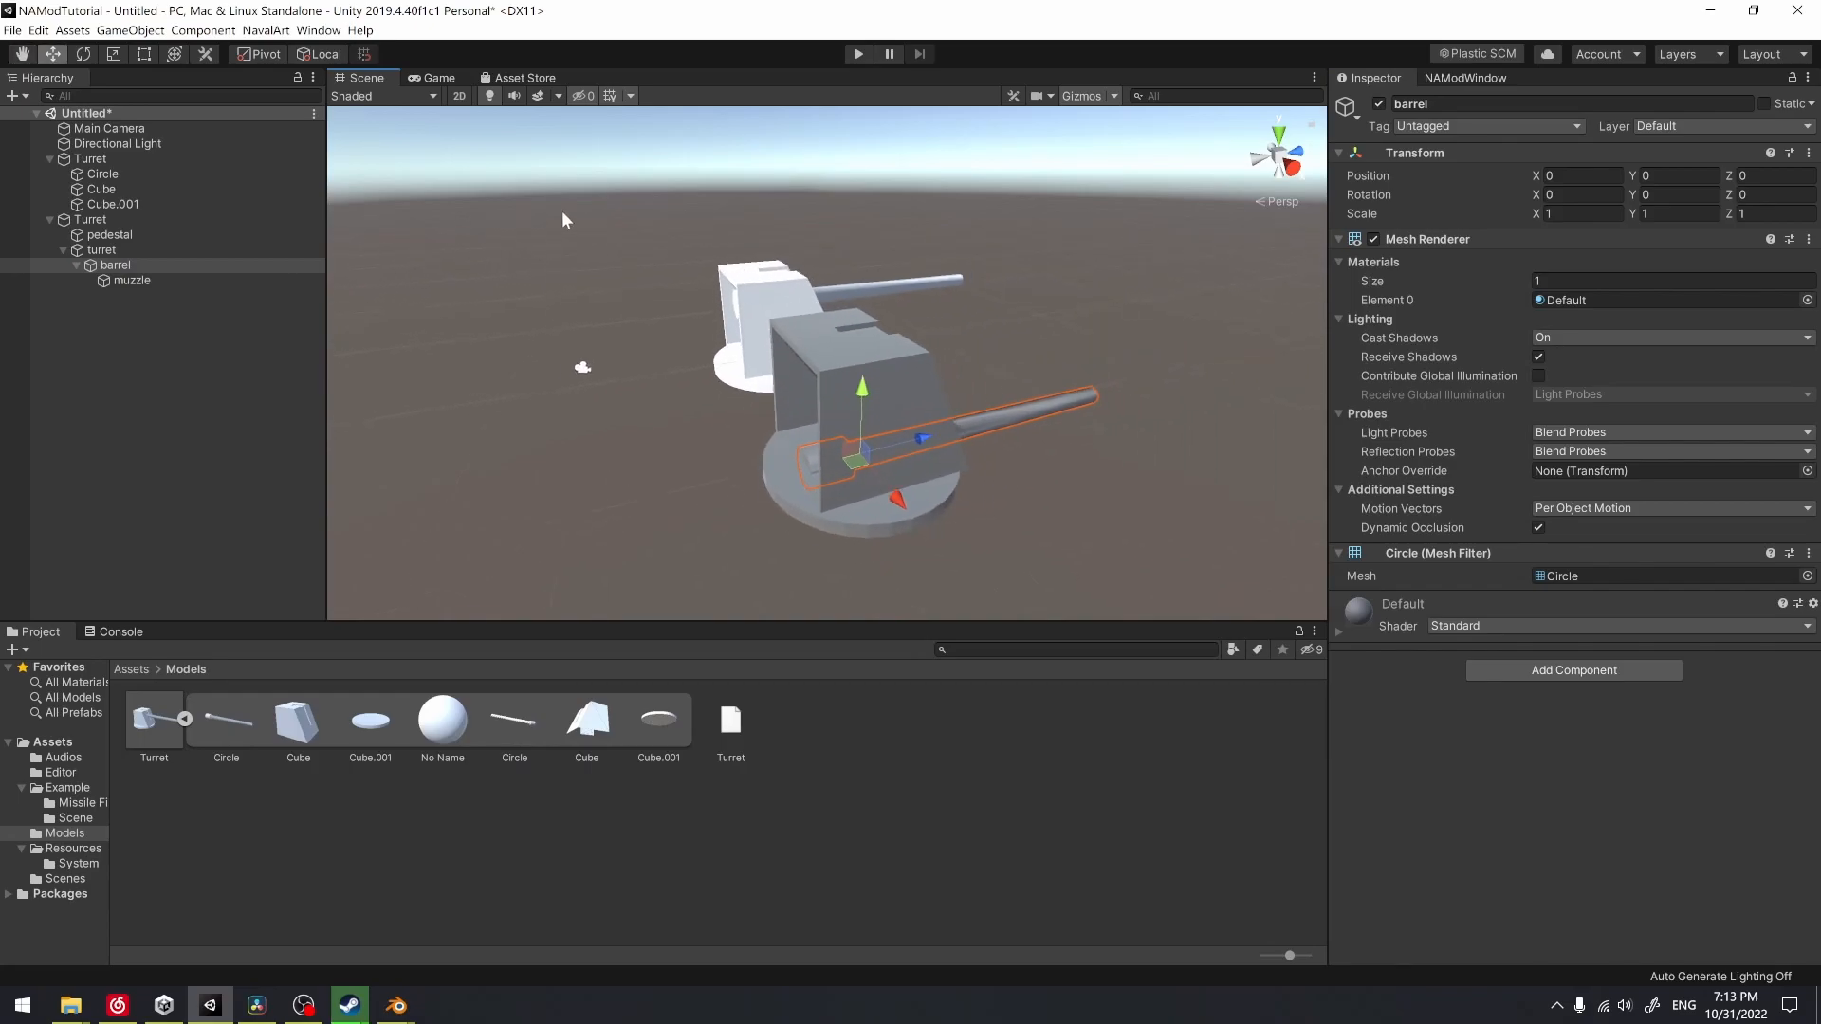
pyautogui.click(102, 174)
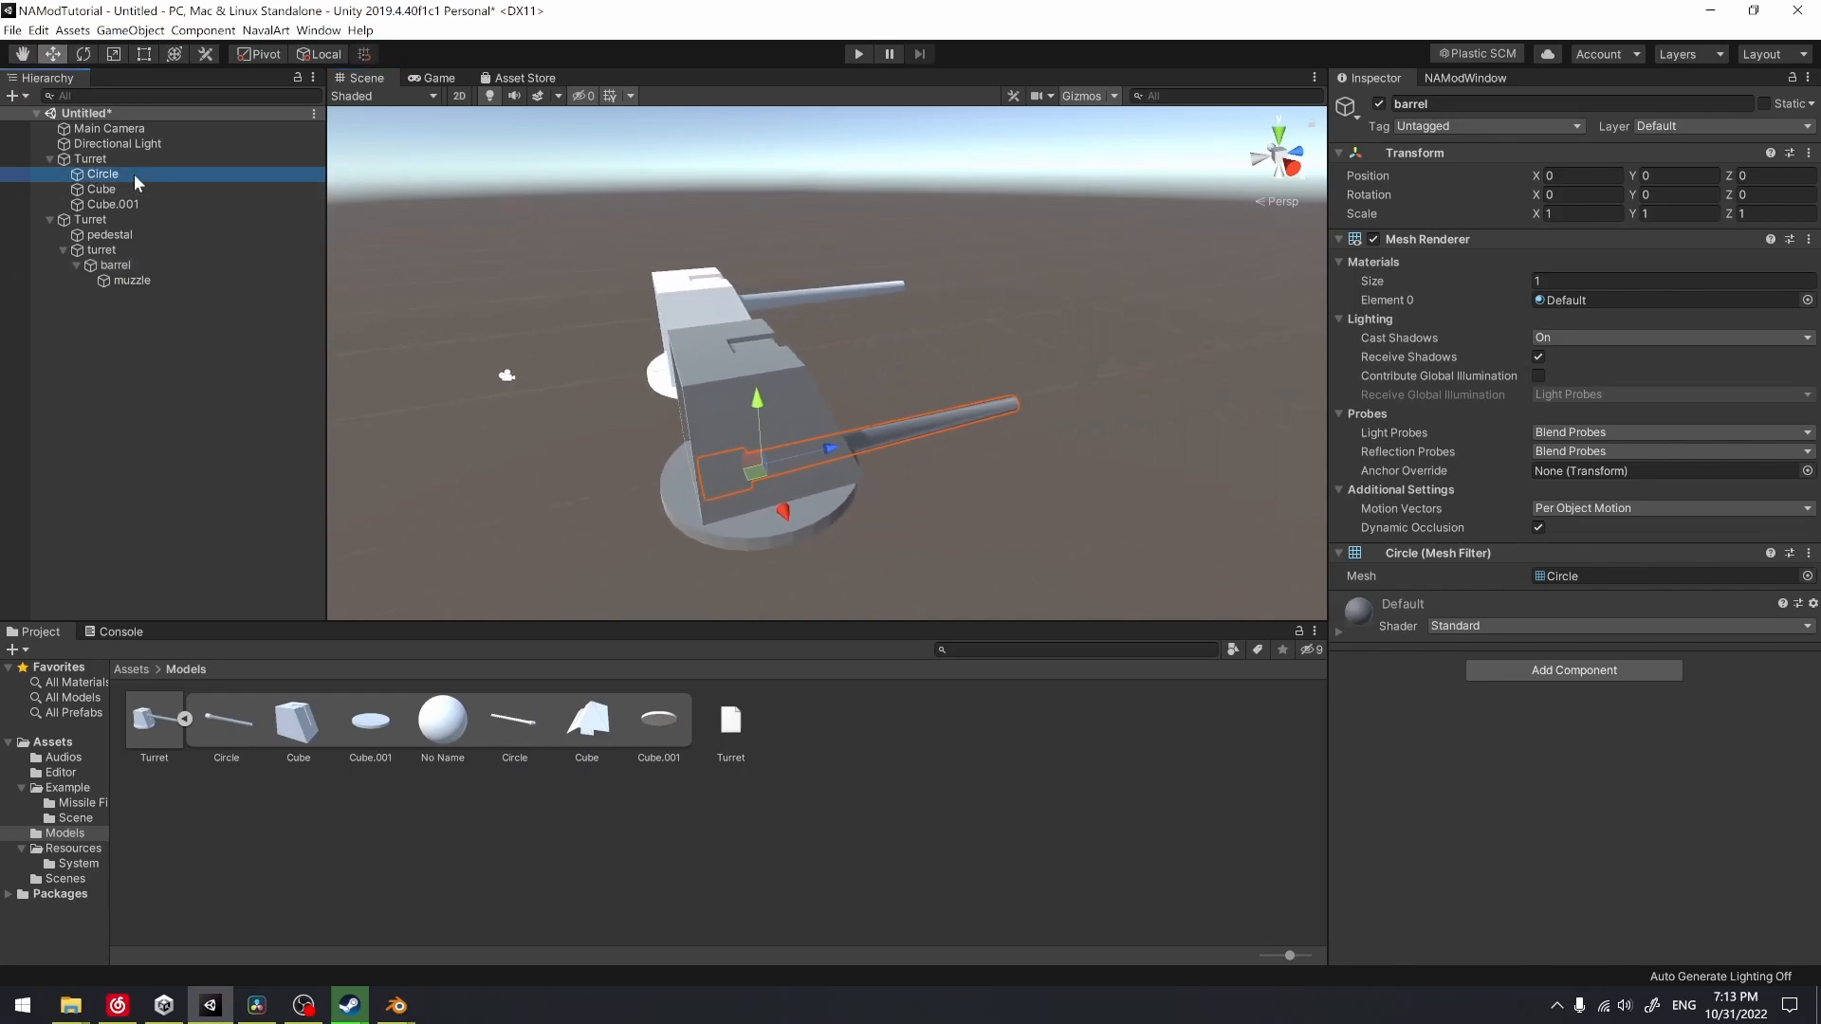
pyautogui.click(1808, 152)
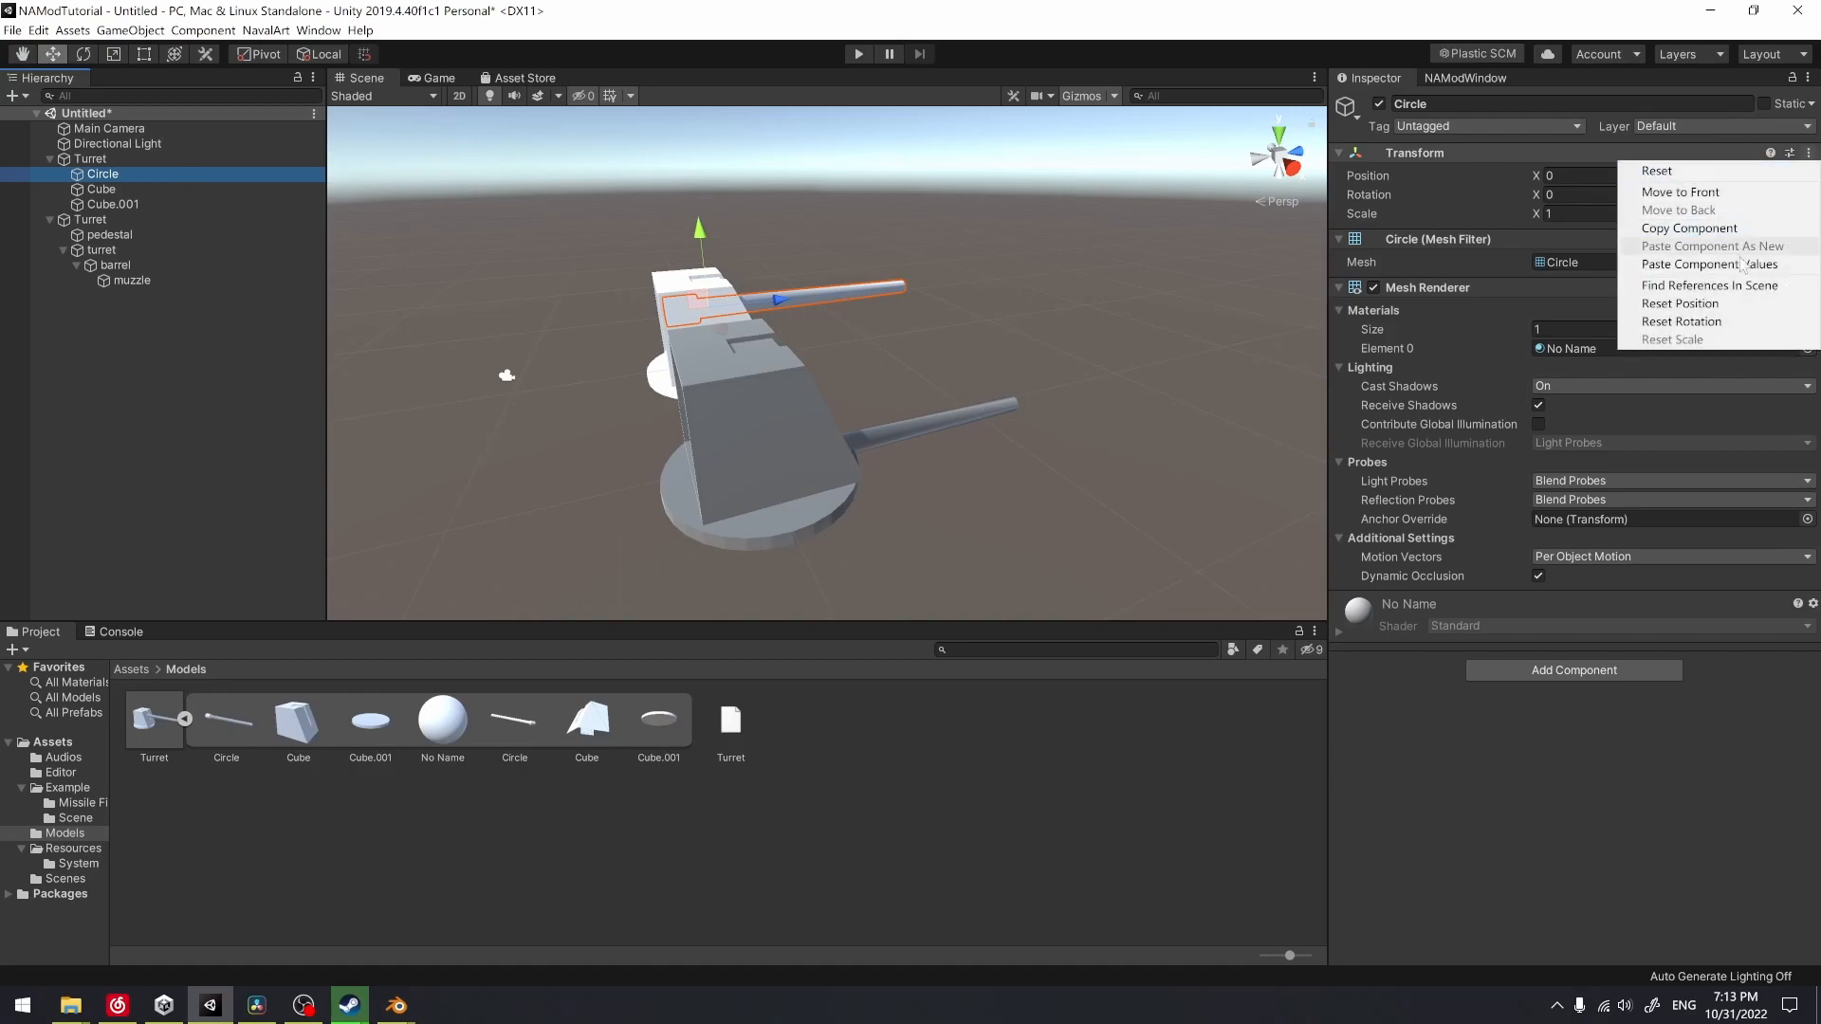
pyautogui.click(1702, 229)
pyautogui.click(174, 278)
pyautogui.click(224, 265)
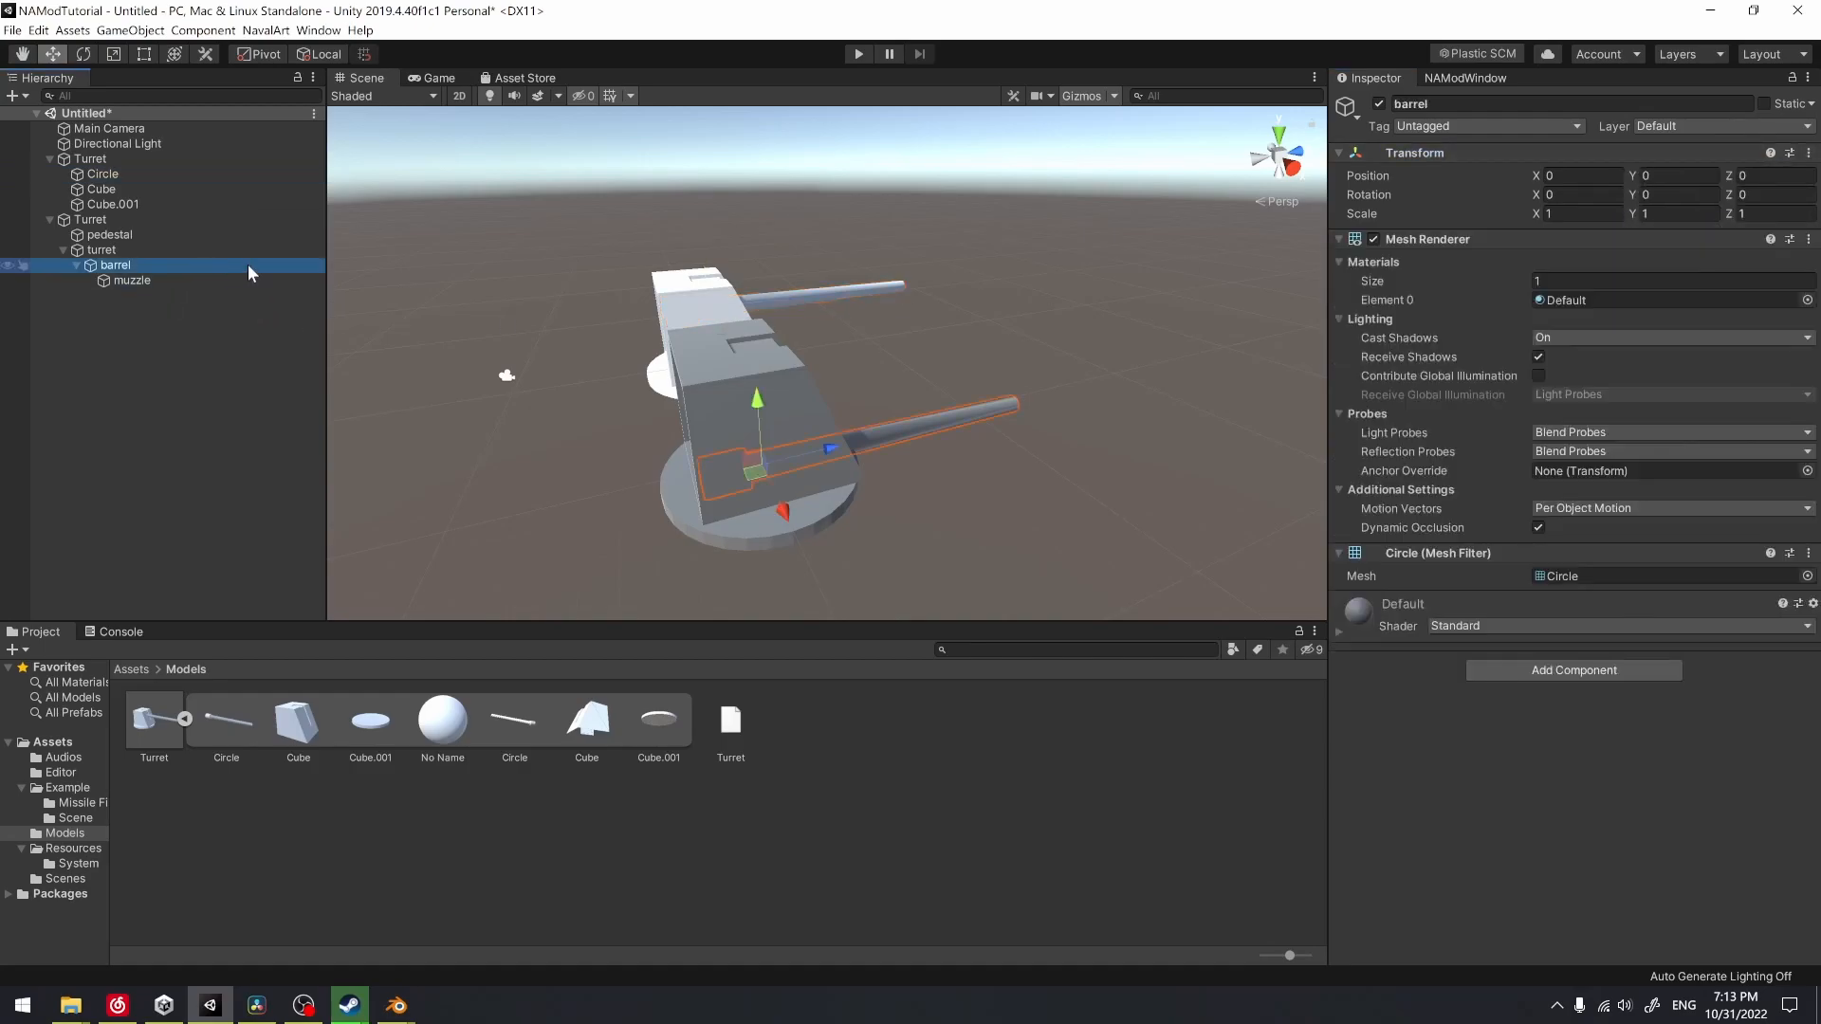
pyautogui.click(1809, 152)
pyautogui.click(1669, 281)
# Move the muzzle object along the barrel's Z axis to the tip of the barrel
pyautogui.moveTo(972, 416); pyautogui.dragTo(817, 412, button='middle')
pyautogui.moveTo(920, 407); pyautogui.dragTo(777, 401, button='right')
pyautogui.moveTo(777, 401); pyautogui.dragTo(526, 388, button='middle')
pyautogui.click(158, 279)
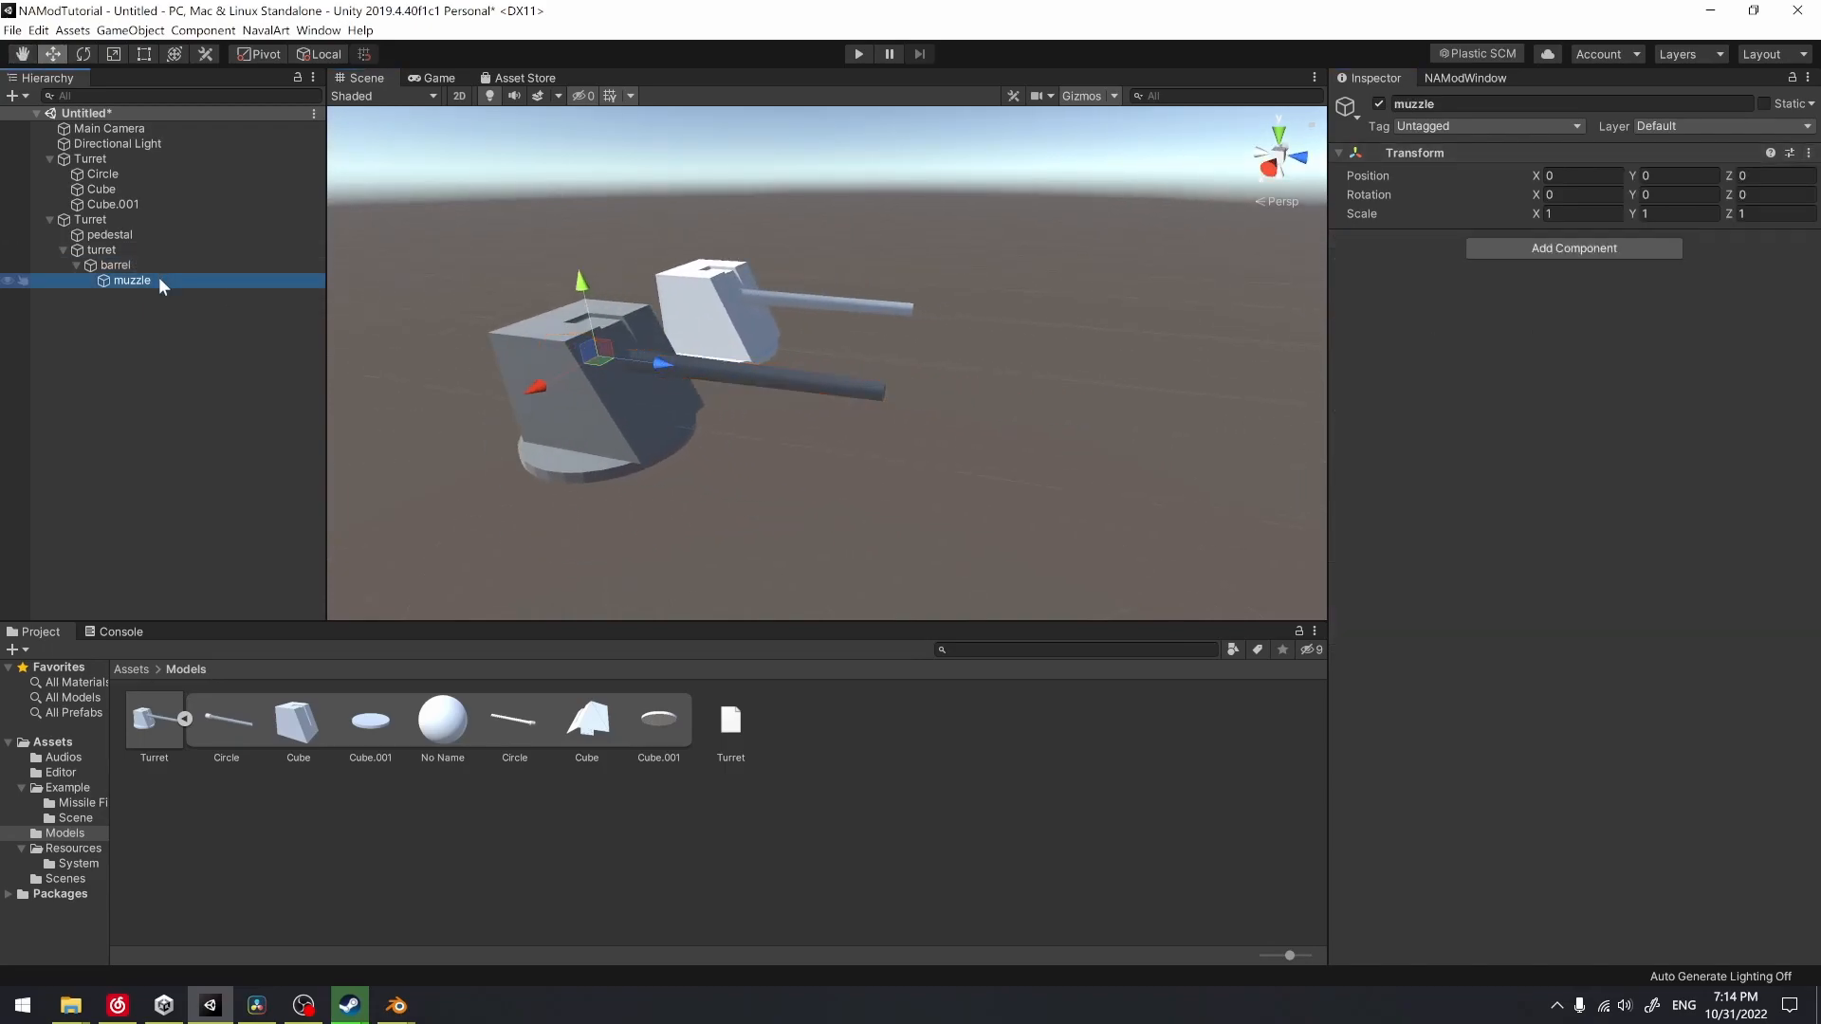
pyautogui.click(131, 292)
pyautogui.click(132, 283)
pyautogui.moveTo(661, 370); pyautogui.dragTo(899, 389)
# Delete the original imported Turret model from the scene, keeping the mod part
pyautogui.moveTo(1011, 407); pyautogui.dragTo(816, 275, button='middle')
pyautogui.moveTo(816, 275); pyautogui.dragTo(754, 237, button='right')
pyautogui.moveTo(753, 237); pyautogui.dragTo(929, 403, button='middle')
pyautogui.moveTo(930, 403); pyautogui.dragTo(1135, 415, button='right')
pyautogui.scroll(-3, 1043, 408)
pyautogui.moveTo(853, 403); pyautogui.dragTo(1196, 328, button='middle')
pyautogui.scroll(-2, 1086, 376)
pyautogui.scroll(-1, 1197, 328)
pyautogui.click(275, 160)
pyautogui.press('Delete')
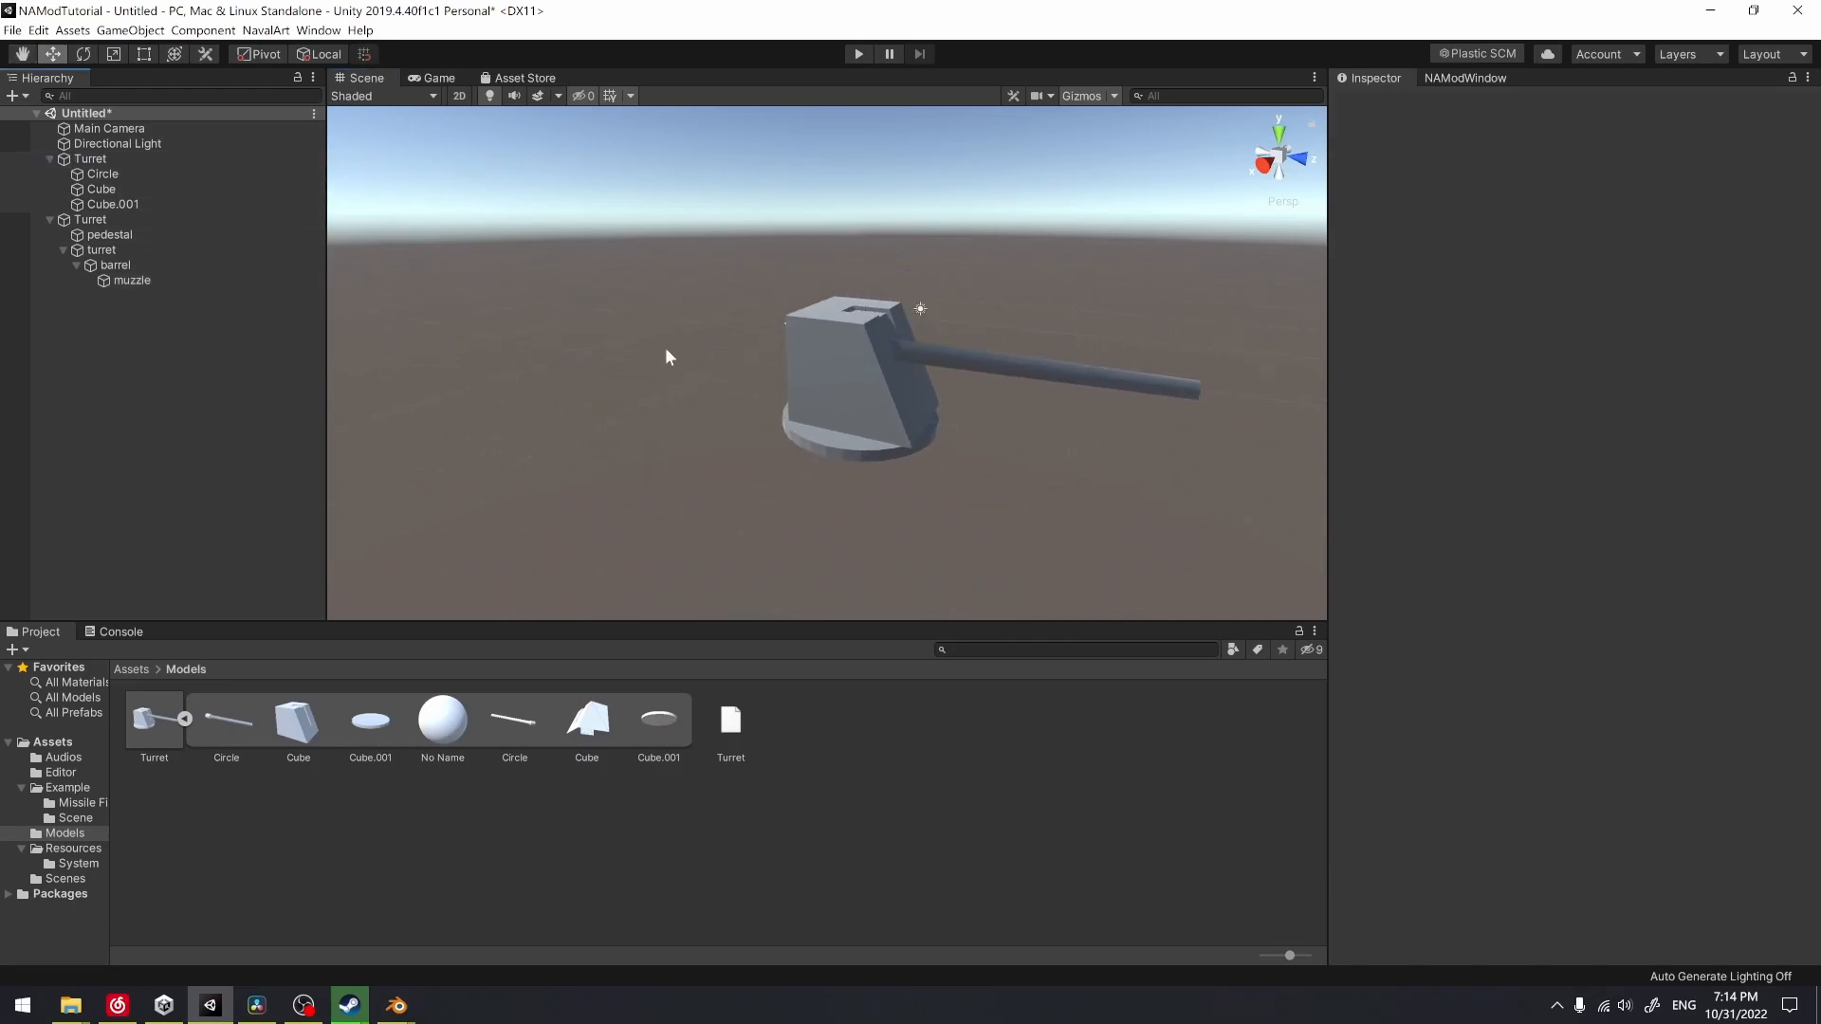
# Set the Turret part's X position to 0
pyautogui.click(105, 160)
pyautogui.click(1614, 181)
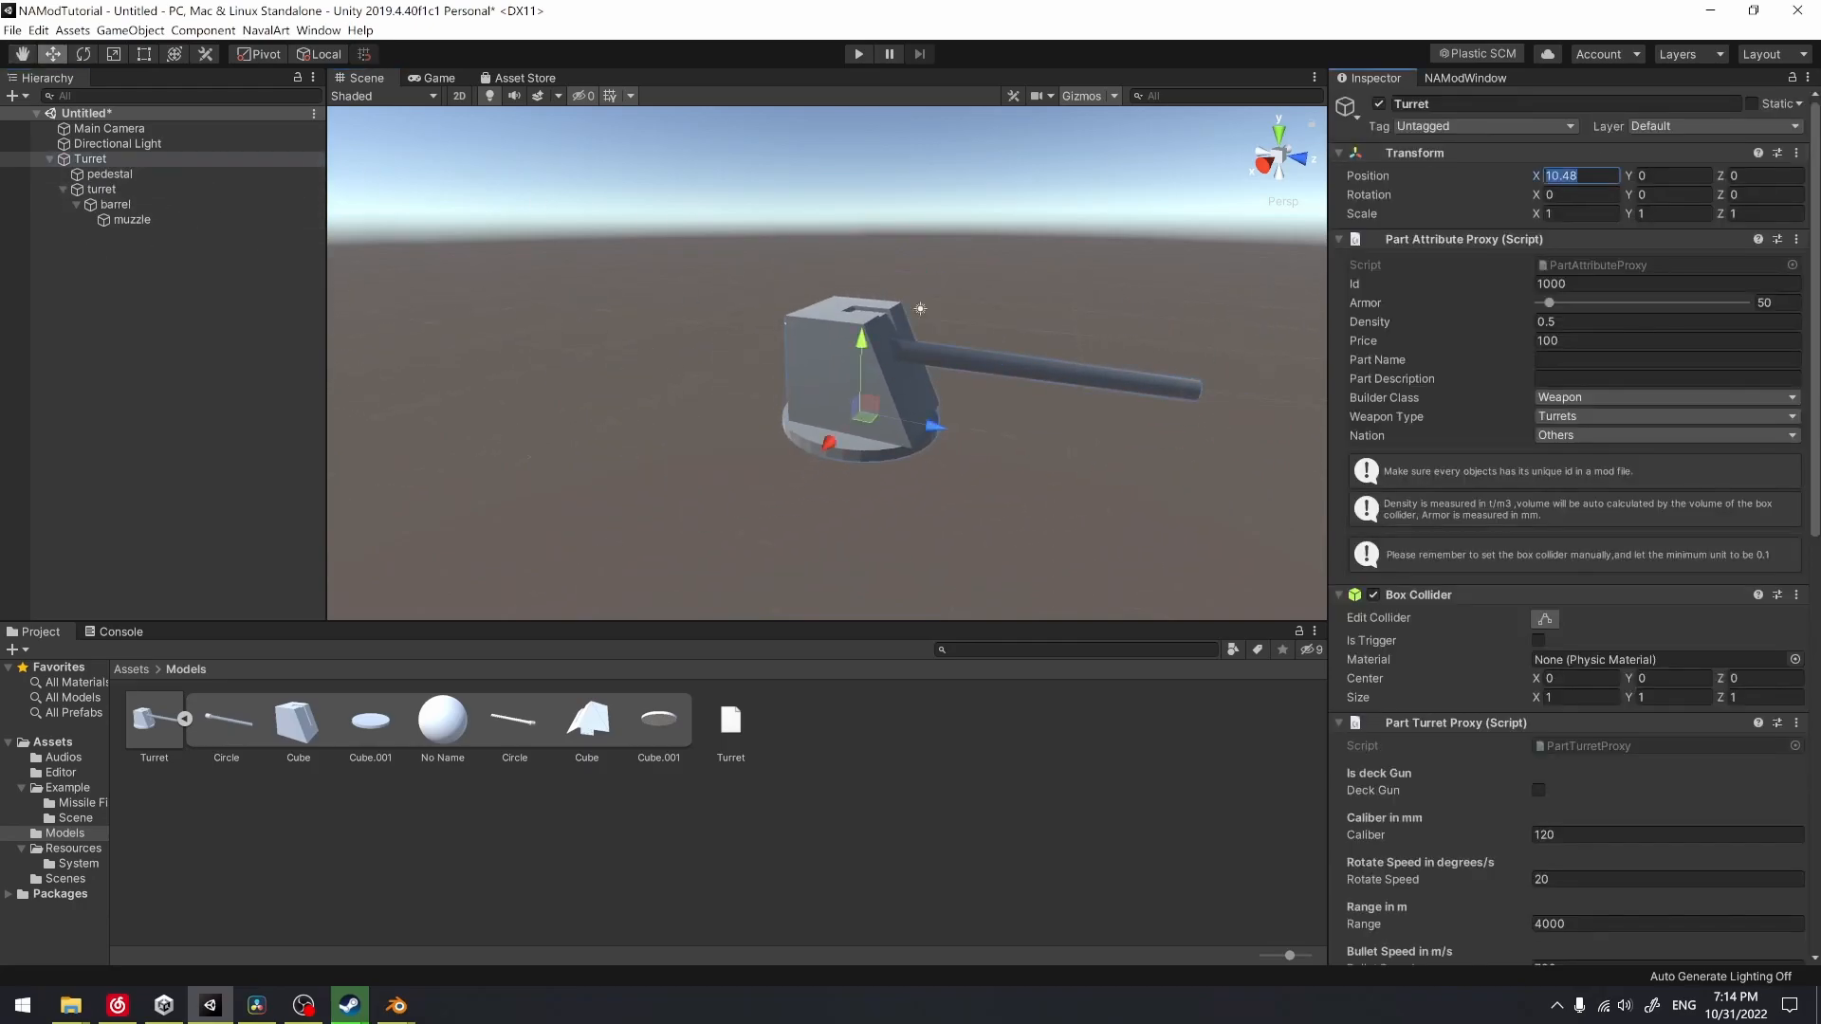
pyautogui.write('0')
# Set the Turret part's Id to 10001 and rename its root object to 10001
pyautogui.moveTo(946, 272); pyautogui.dragTo(826, 288, button='middle')
pyautogui.click(150, 163)
pyautogui.click(1591, 281)
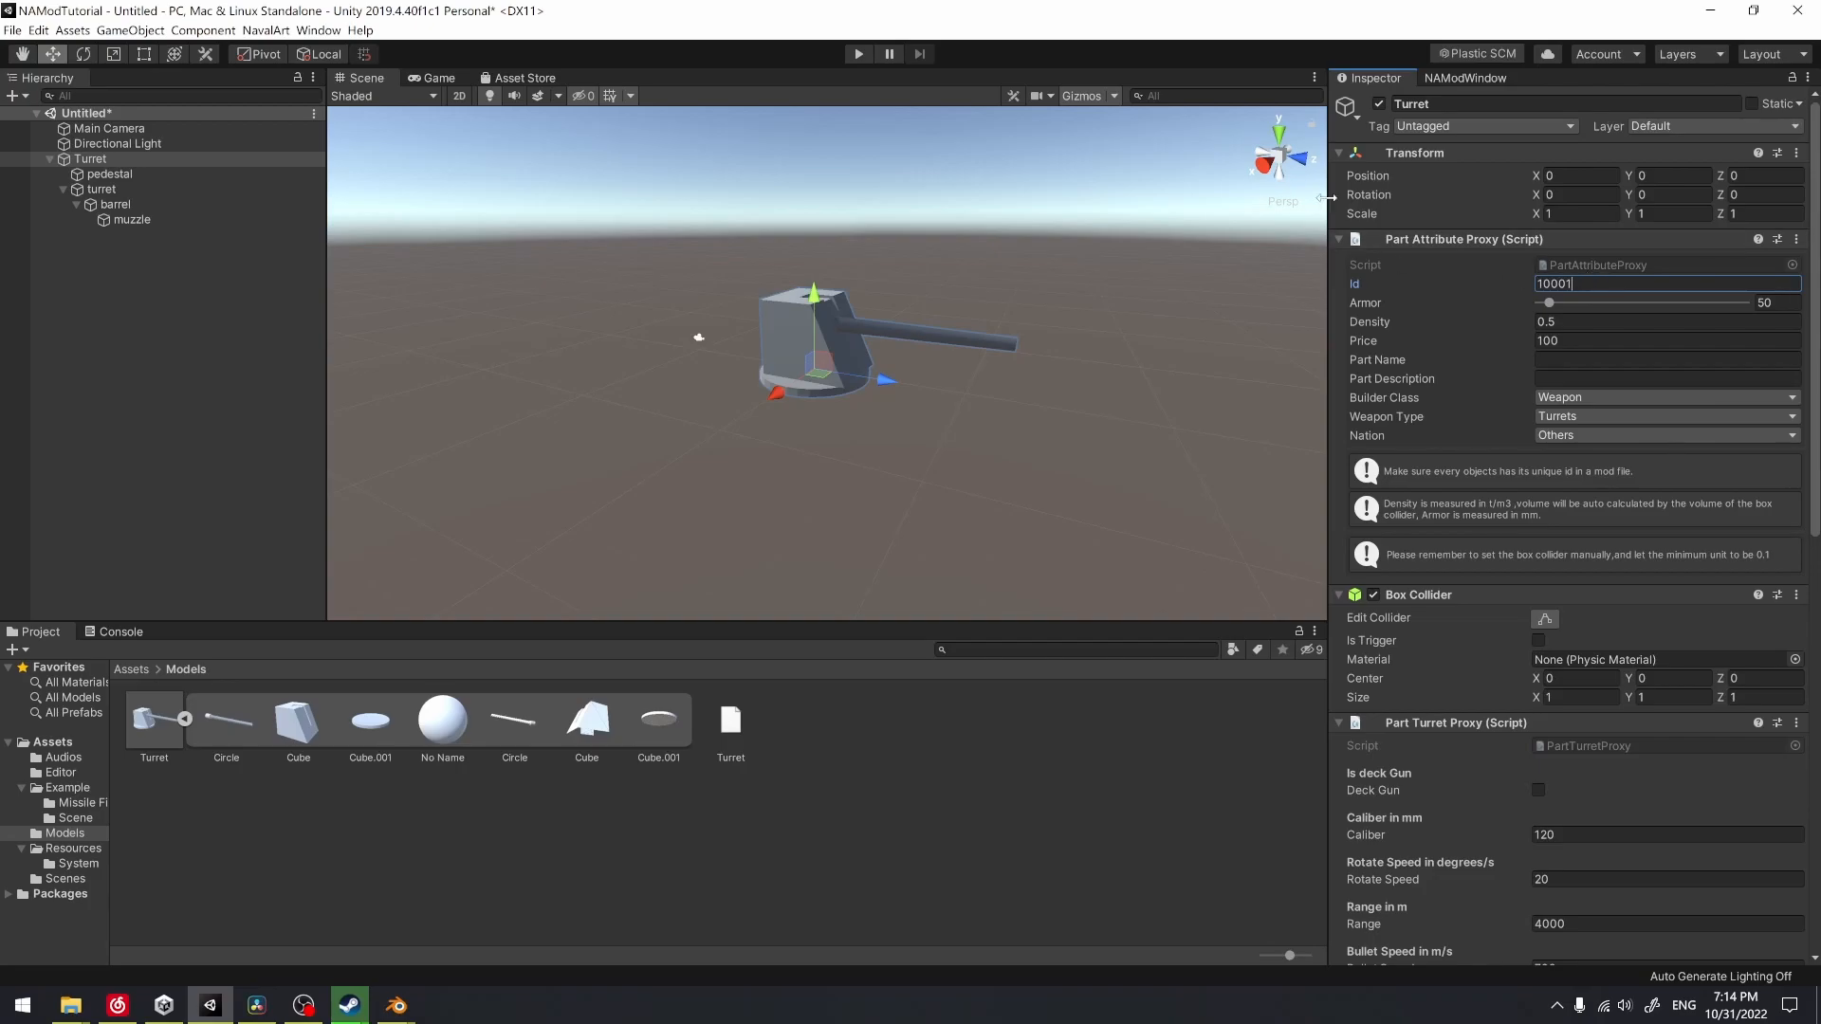
pyautogui.click(161, 163)
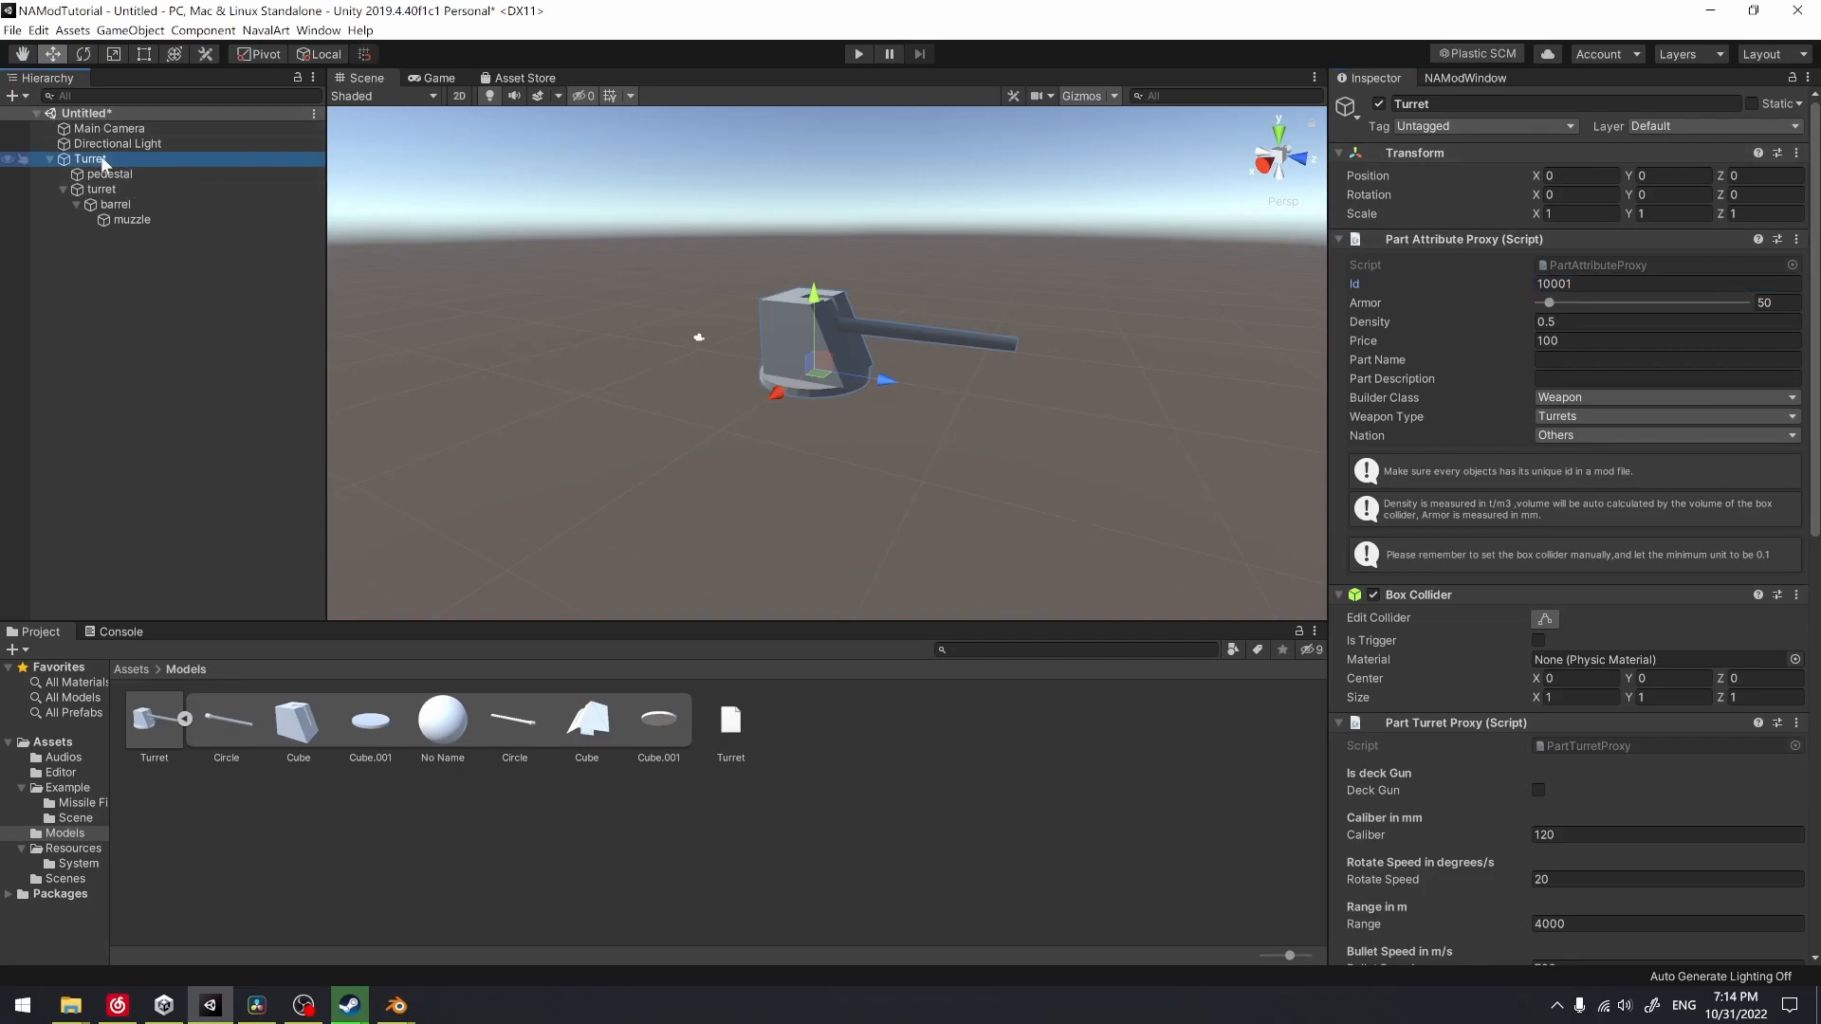
pyautogui.press('F2')
pyautogui.click(1498, 106)
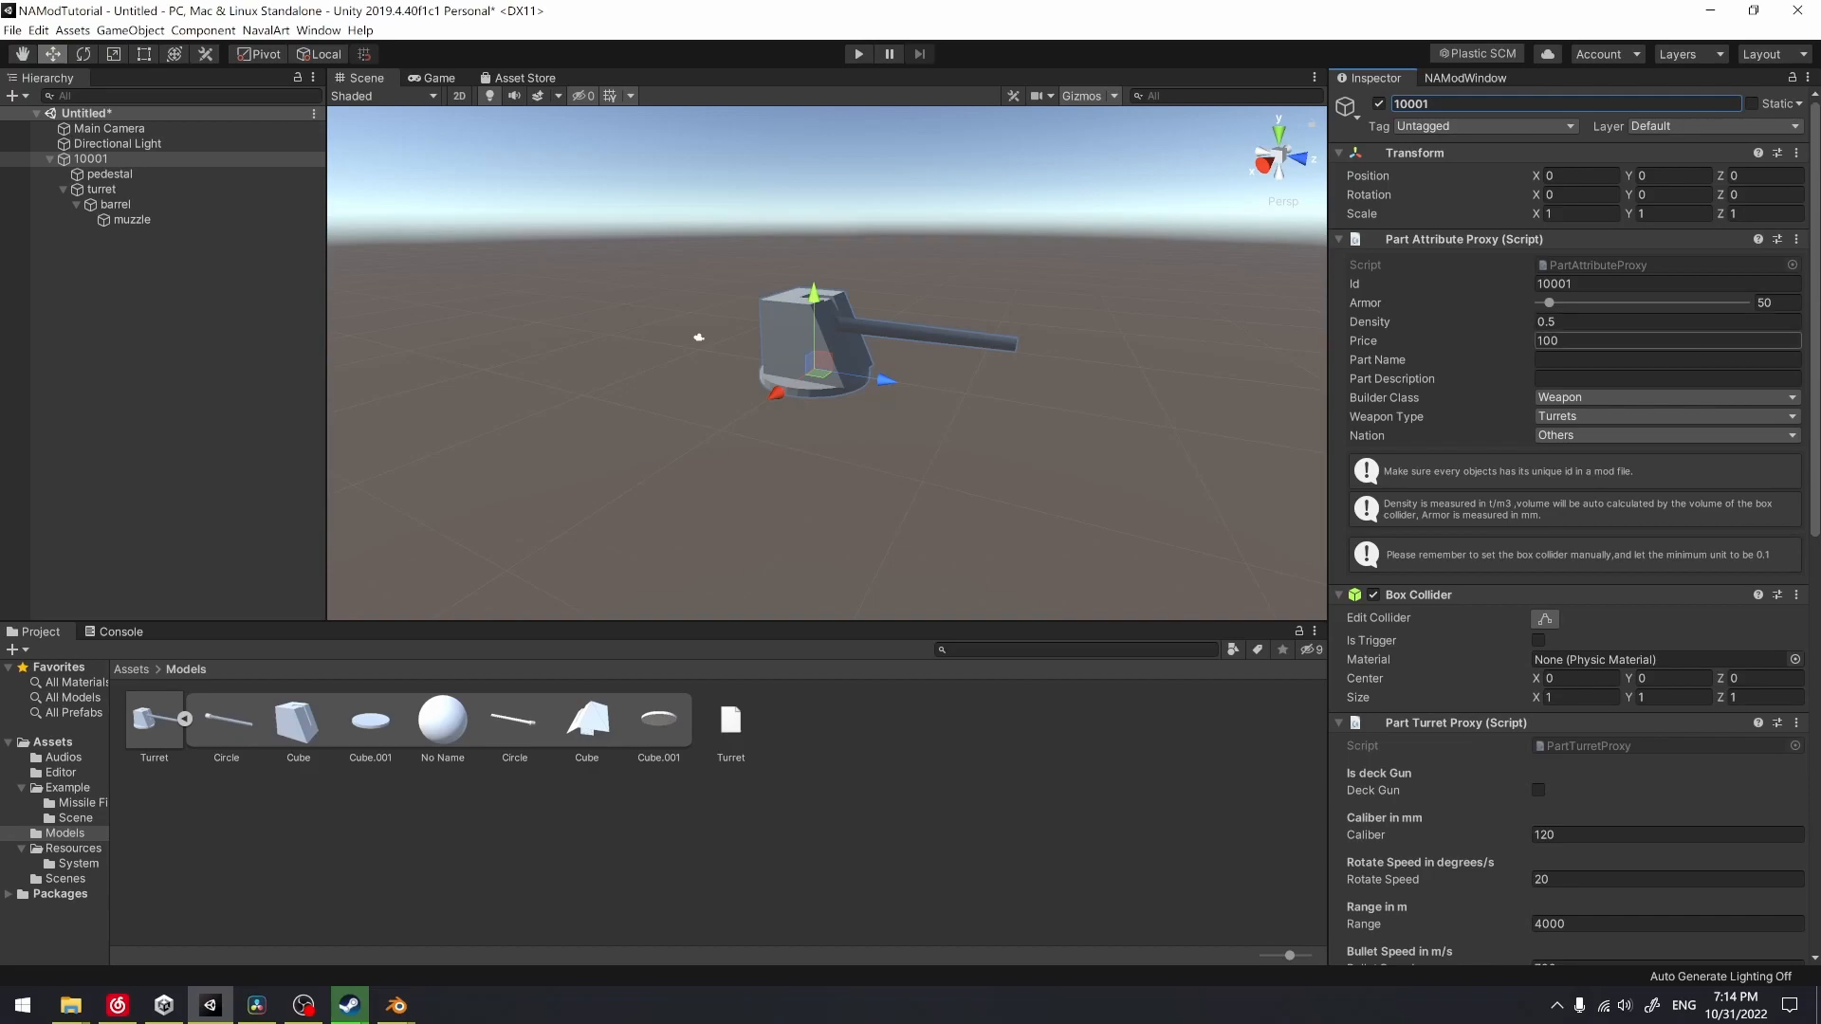
# Set the part's armor to 120 and density to 2, name it "Example Turret" and describe it as "Just a example turret"
pyautogui.click(1494, 327)
pyautogui.click(1776, 303)
pyautogui.write('120')
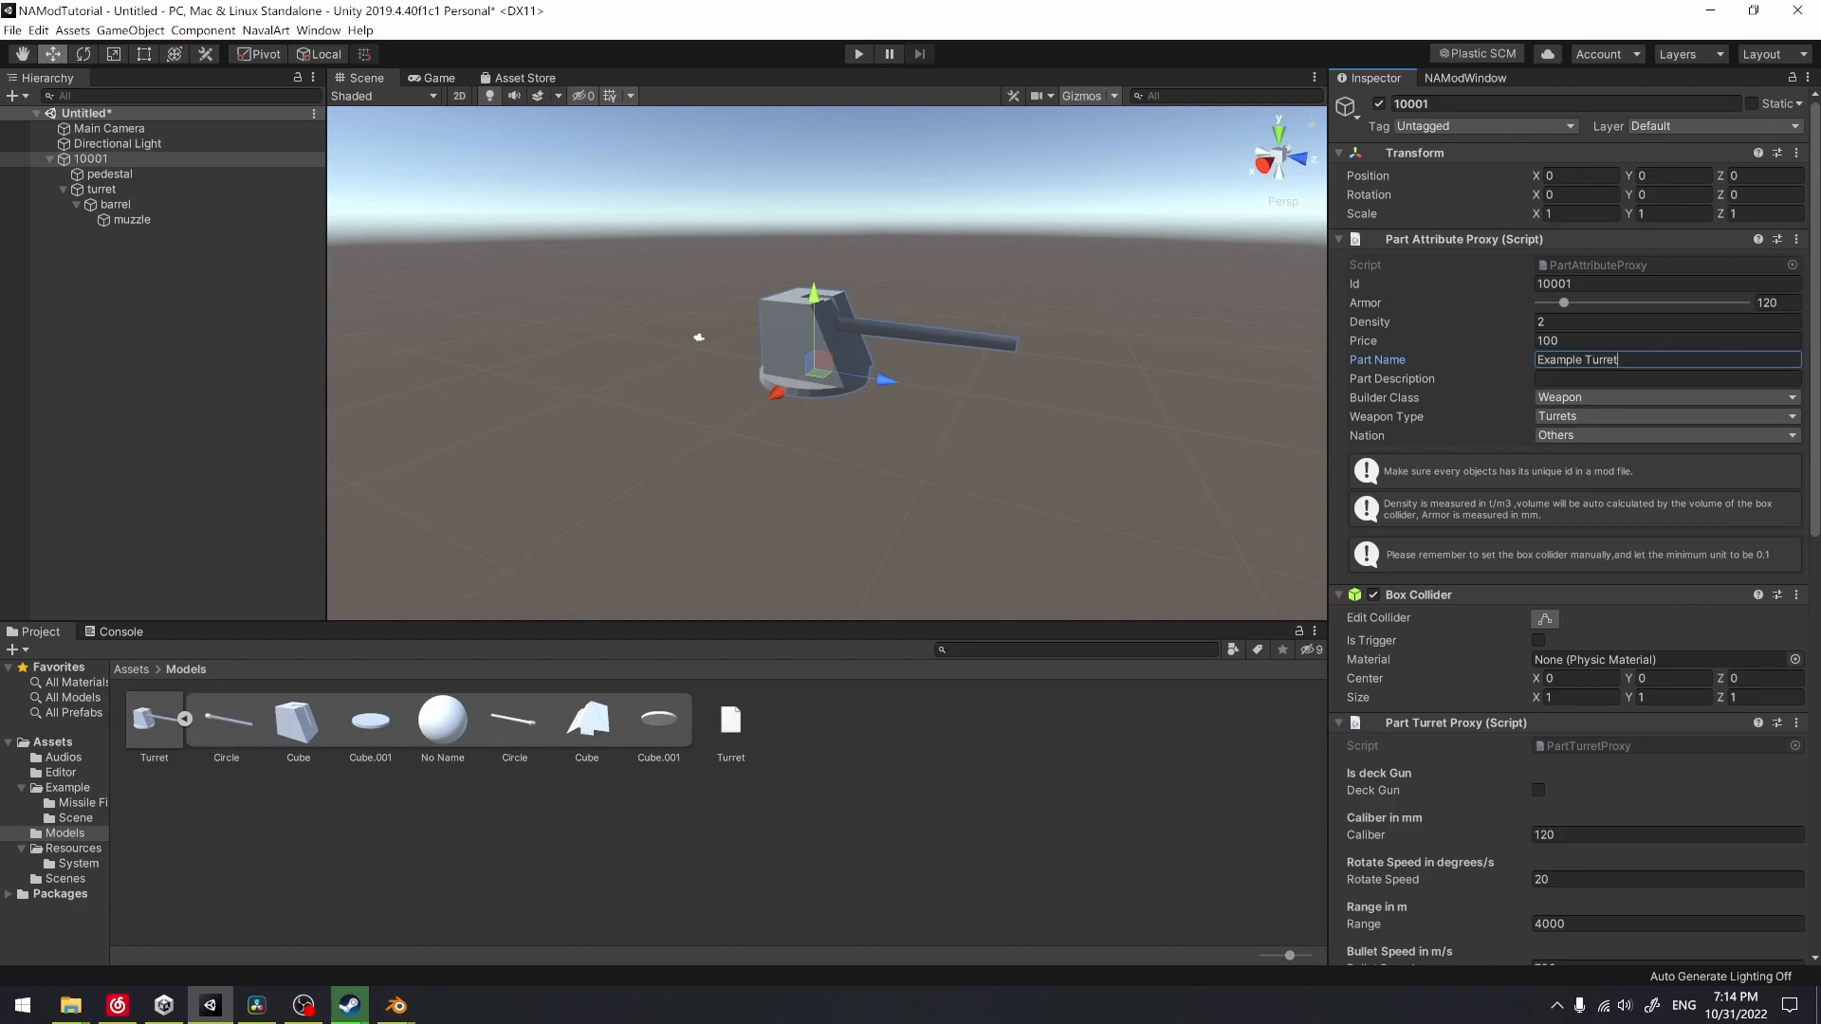
pyautogui.press('Tab')
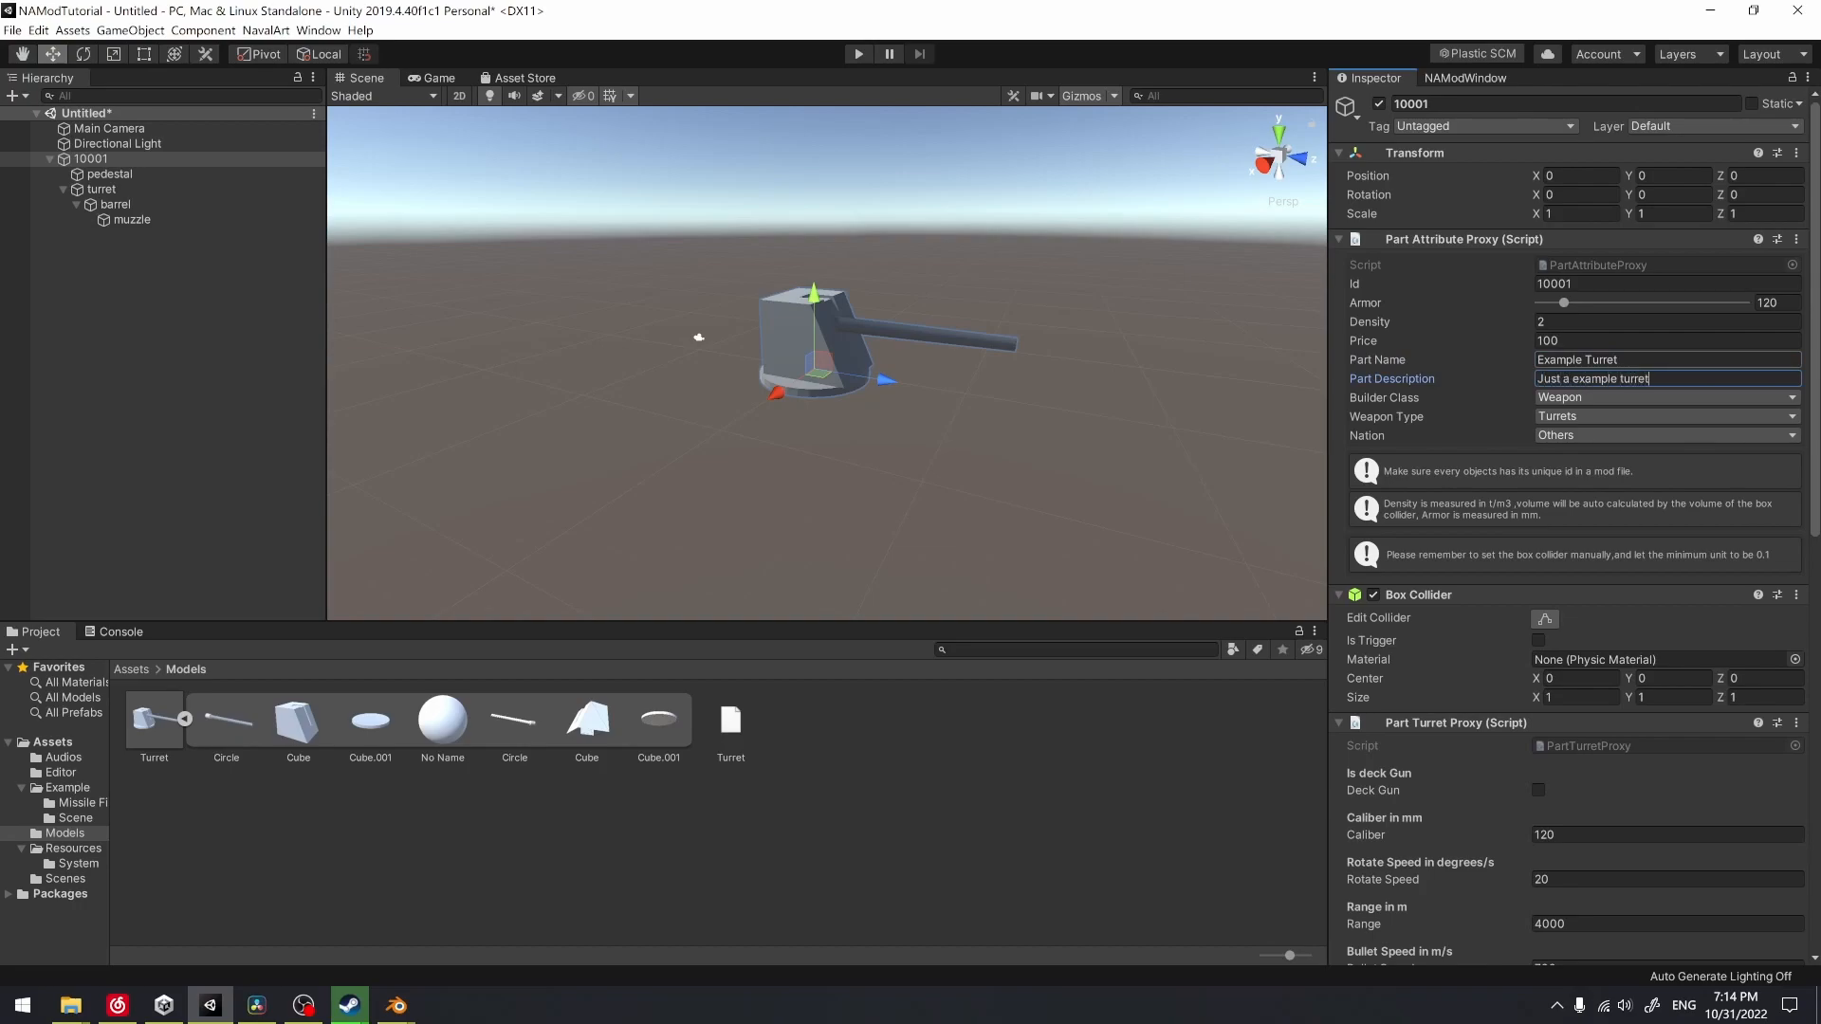
# Keep the builder class as Weapon, set the weapon type to DP Guns and the nation to Britian
pyautogui.click(1667, 397)
pyautogui.click(1603, 434)
pyautogui.click(1595, 419)
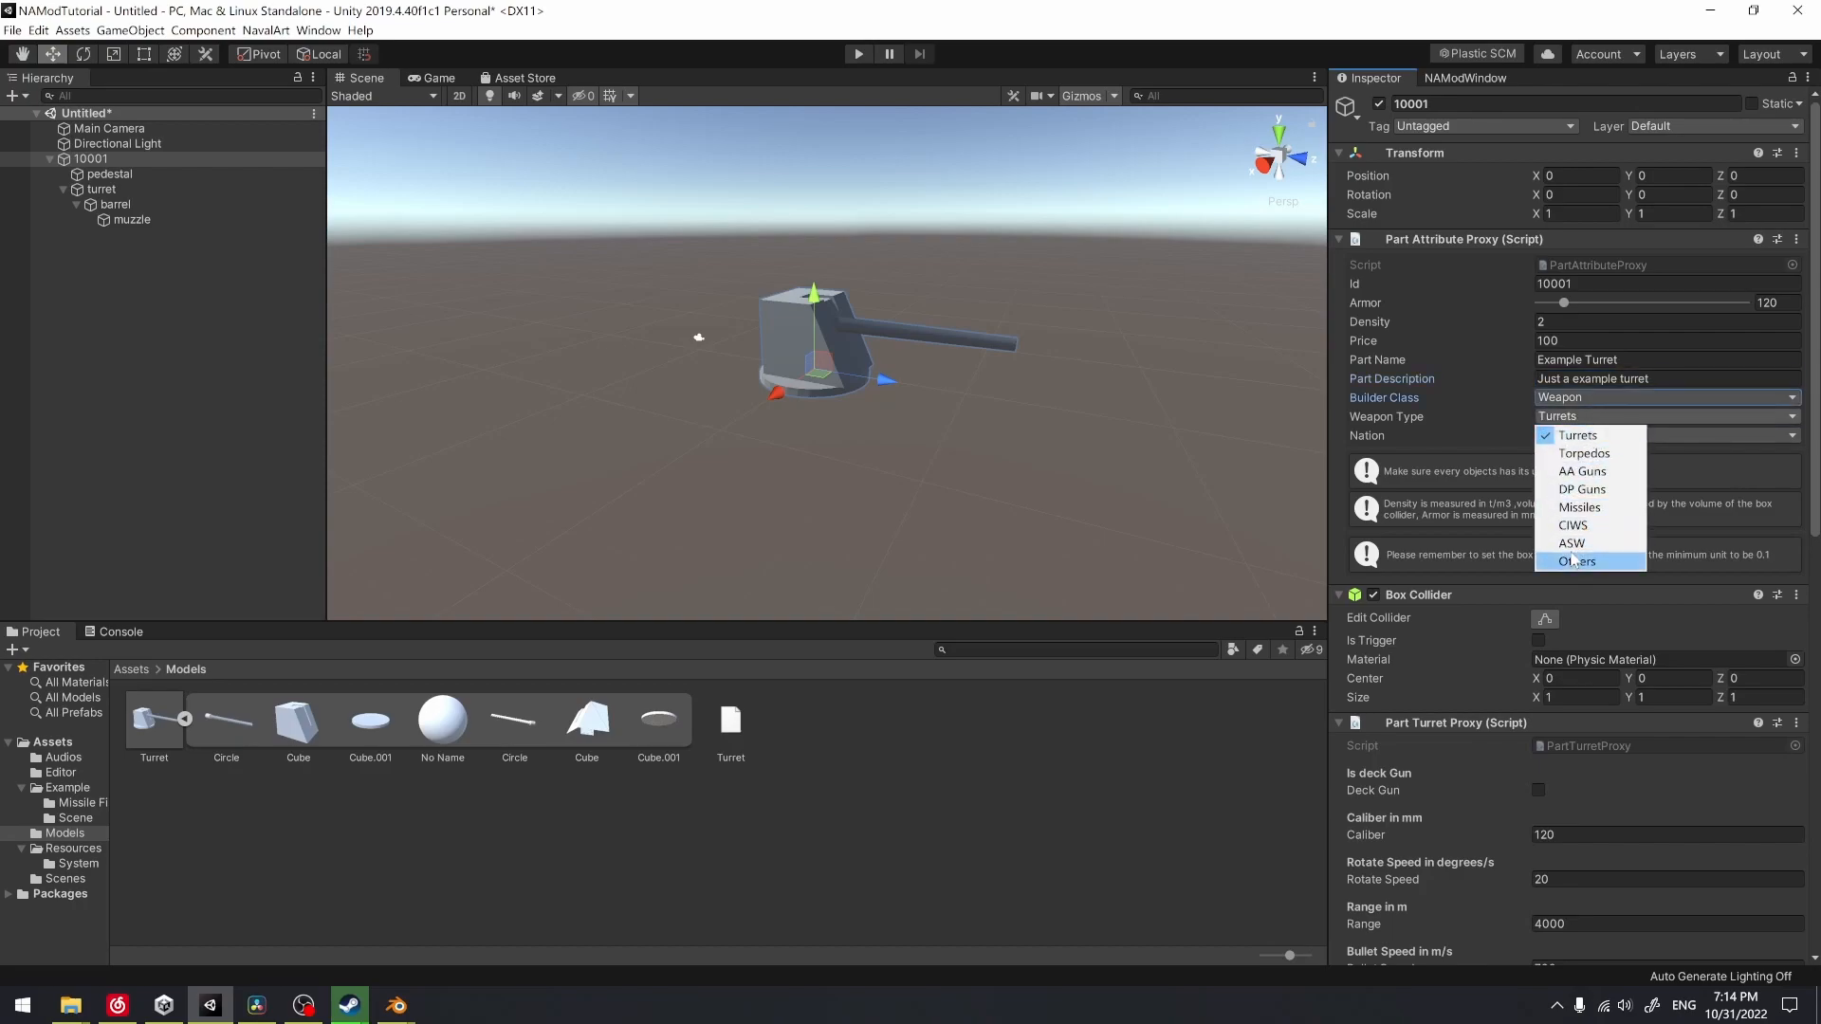
pyautogui.click(1582, 489)
pyautogui.click(1765, 439)
pyautogui.click(1756, 472)
# Widen the part's box collider along X to about 7.44 to match the turret base
pyautogui.scroll(-3, 1757, 471)
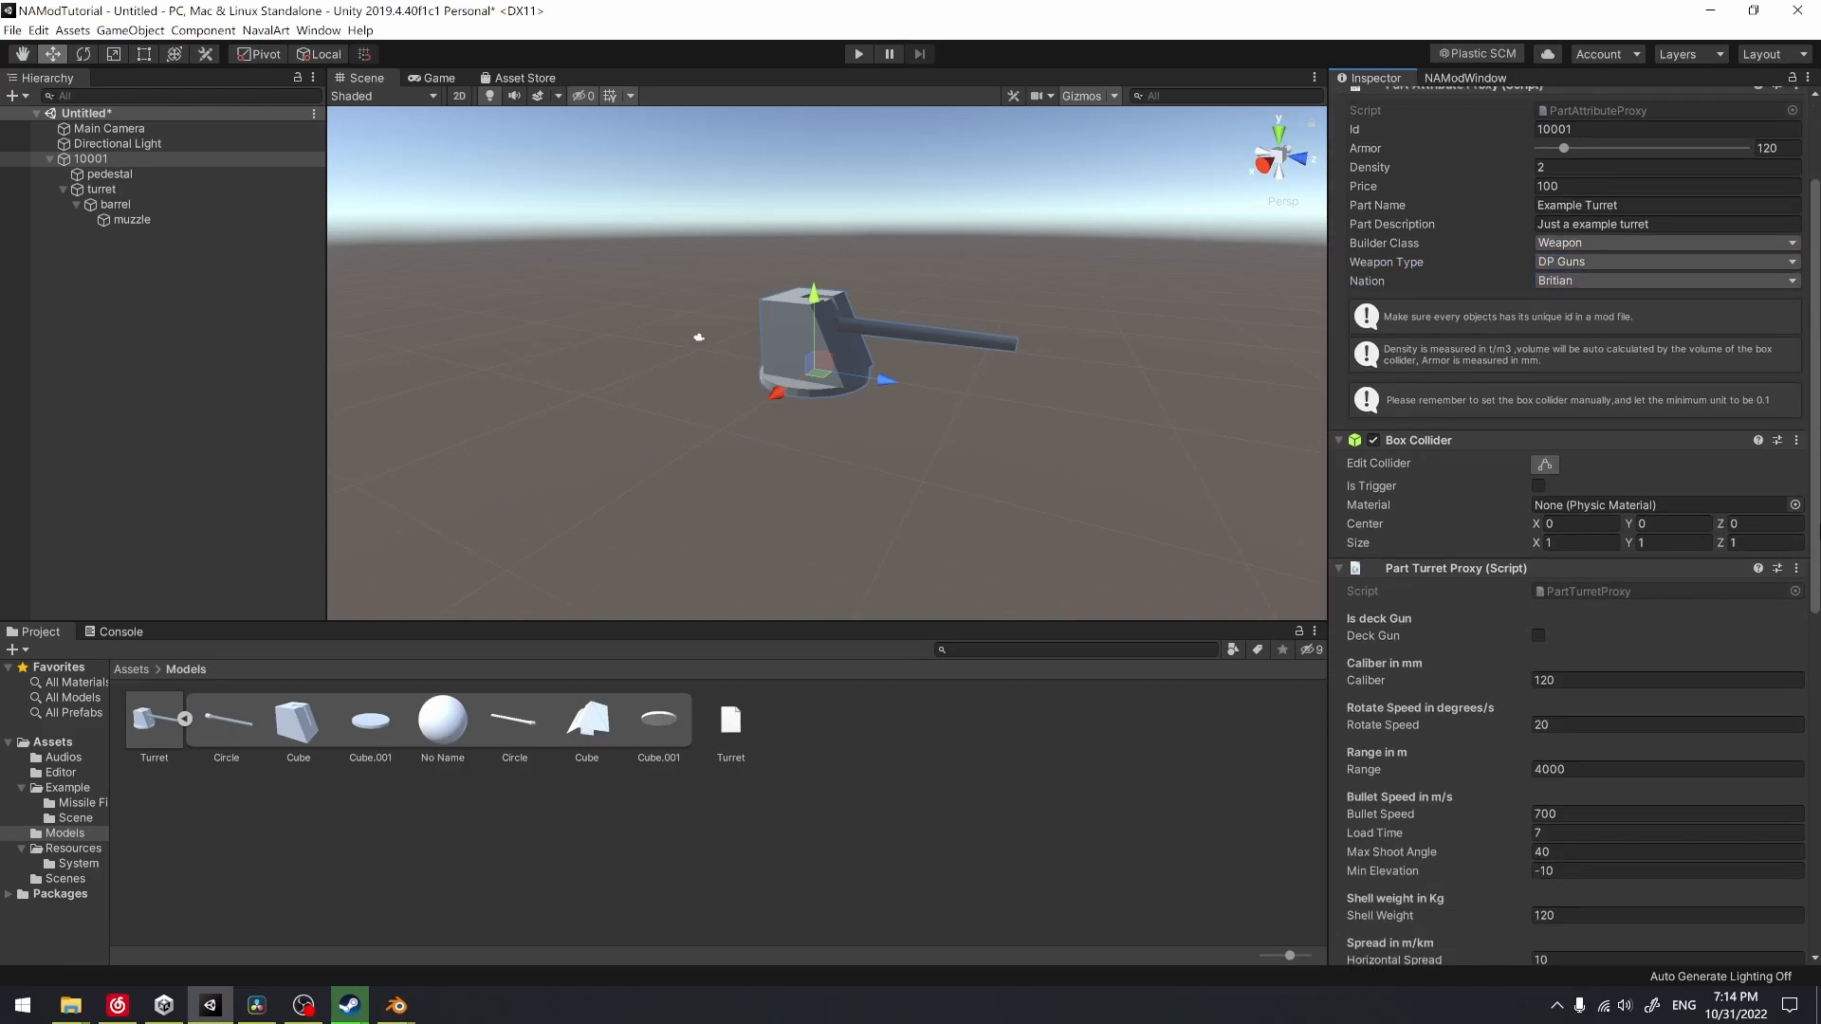
pyautogui.moveTo(1819, 519); pyautogui.dragTo(1819, 542)
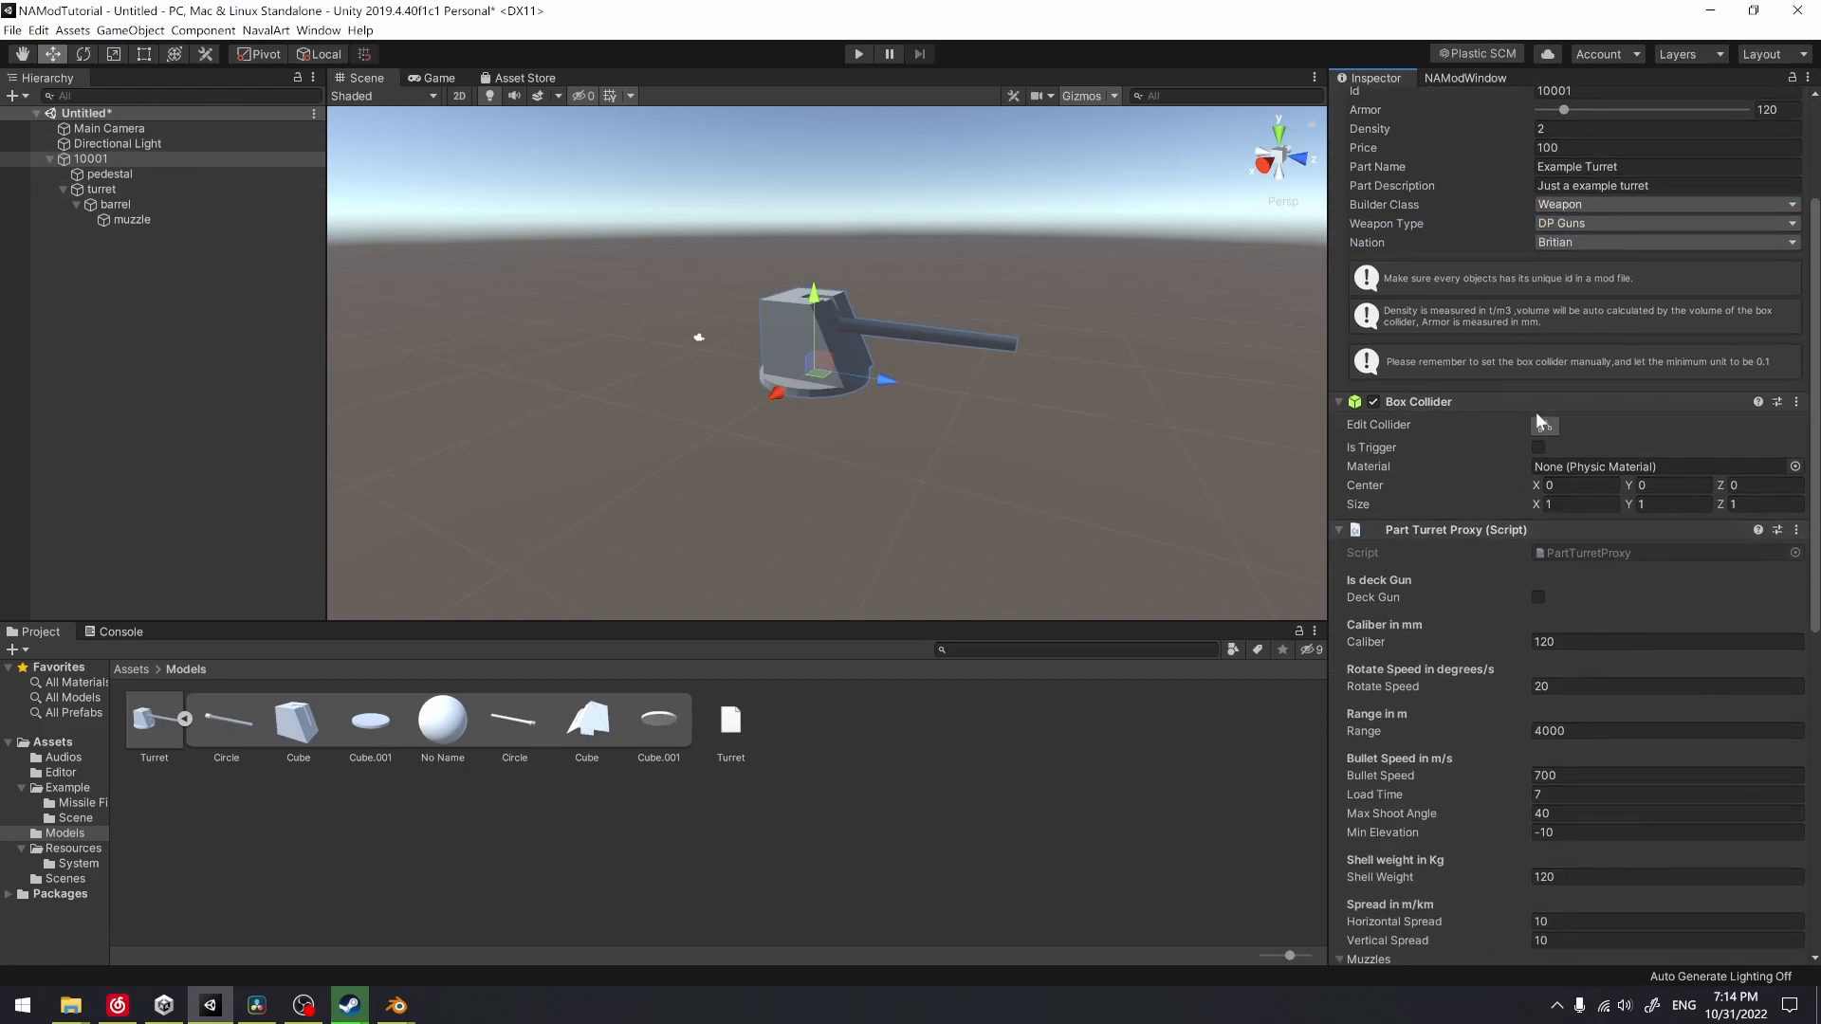
pyautogui.moveTo(958, 372); pyautogui.dragTo(1000, 391, button='middle')
pyautogui.scroll(4, 1003, 350)
pyautogui.scroll(3, 1003, 349)
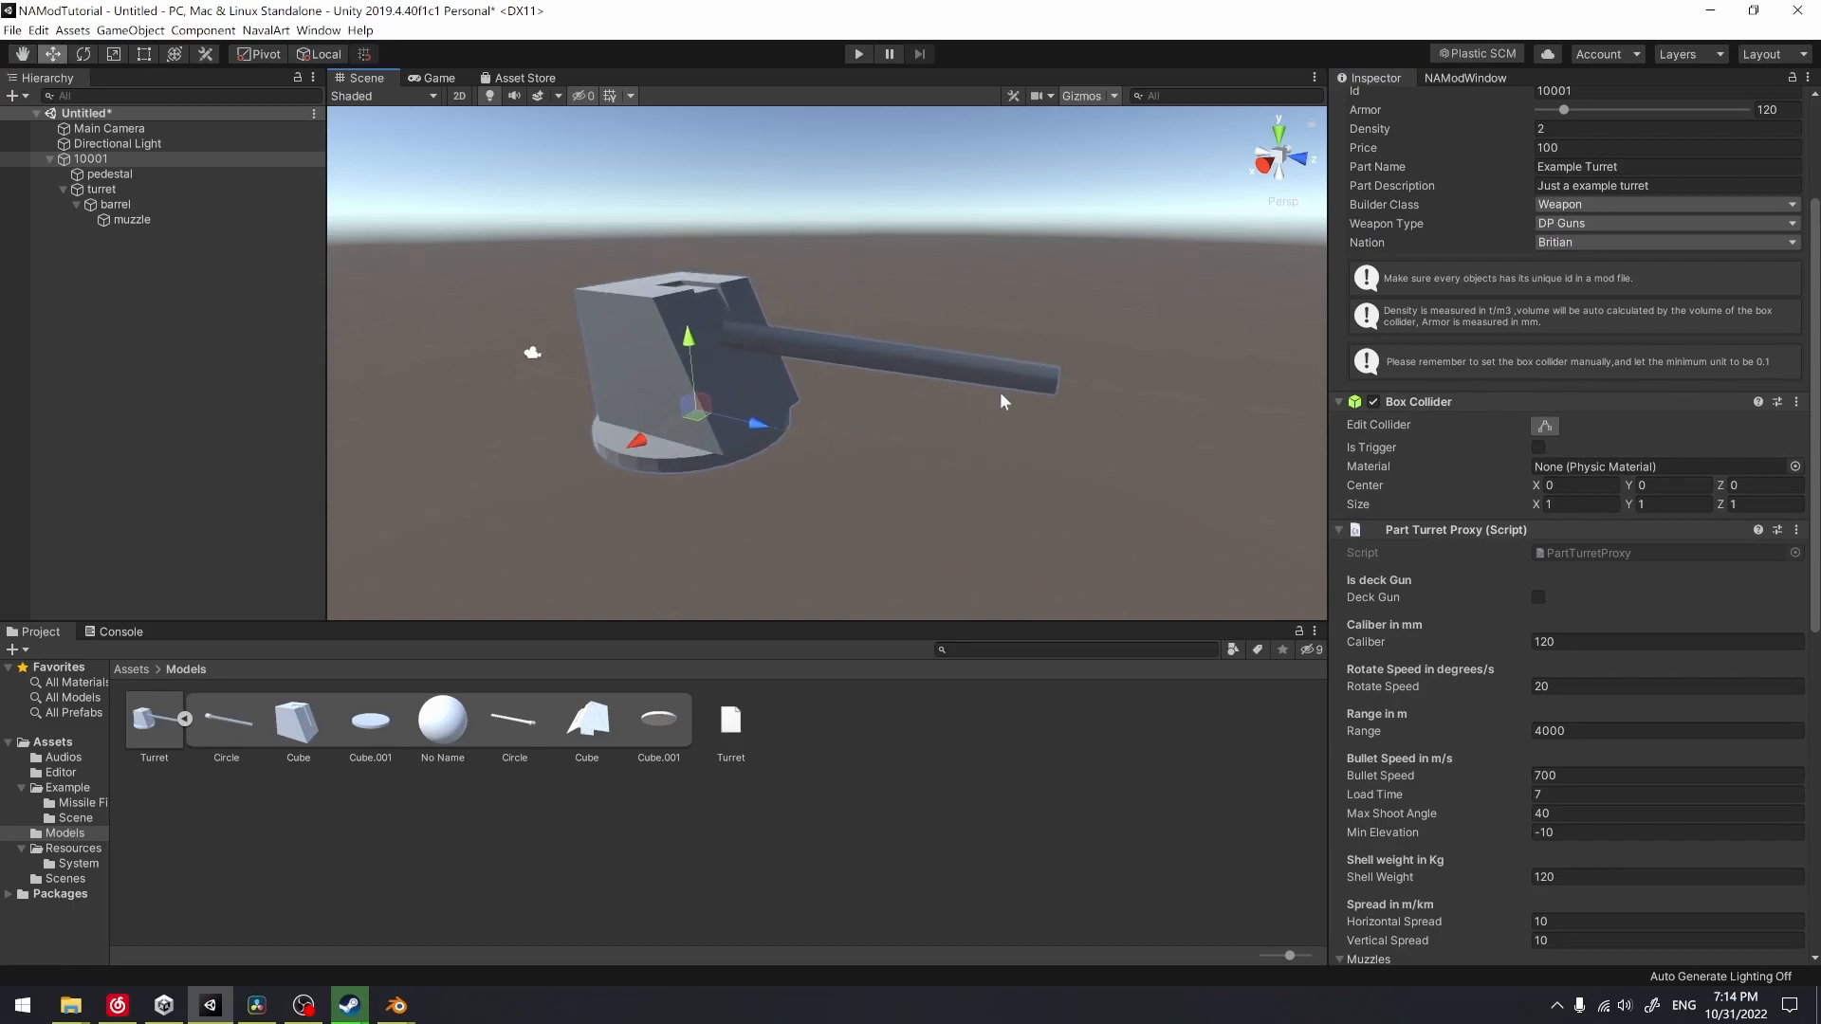
pyautogui.moveTo(1259, 417); pyautogui.dragTo(1170, 407, button='right')
pyautogui.keyDown('alt'); pyautogui.moveTo(1318, 426); pyautogui.dragTo(976, 366); pyautogui.keyUp('alt')
pyautogui.click(1536, 504)
pyautogui.moveTo(1536, 503); pyautogui.dragTo(1613, 499)
# Raise the box collider's upper face to the turret roof, making it about 5.59 high
pyautogui.moveTo(1205, 498); pyautogui.dragTo(1166, 483, button='middle')
pyautogui.moveTo(932, 474); pyautogui.dragTo(917, 366, button='right')
pyautogui.moveTo(951, 449); pyautogui.dragTo(947, 368, button='middle')
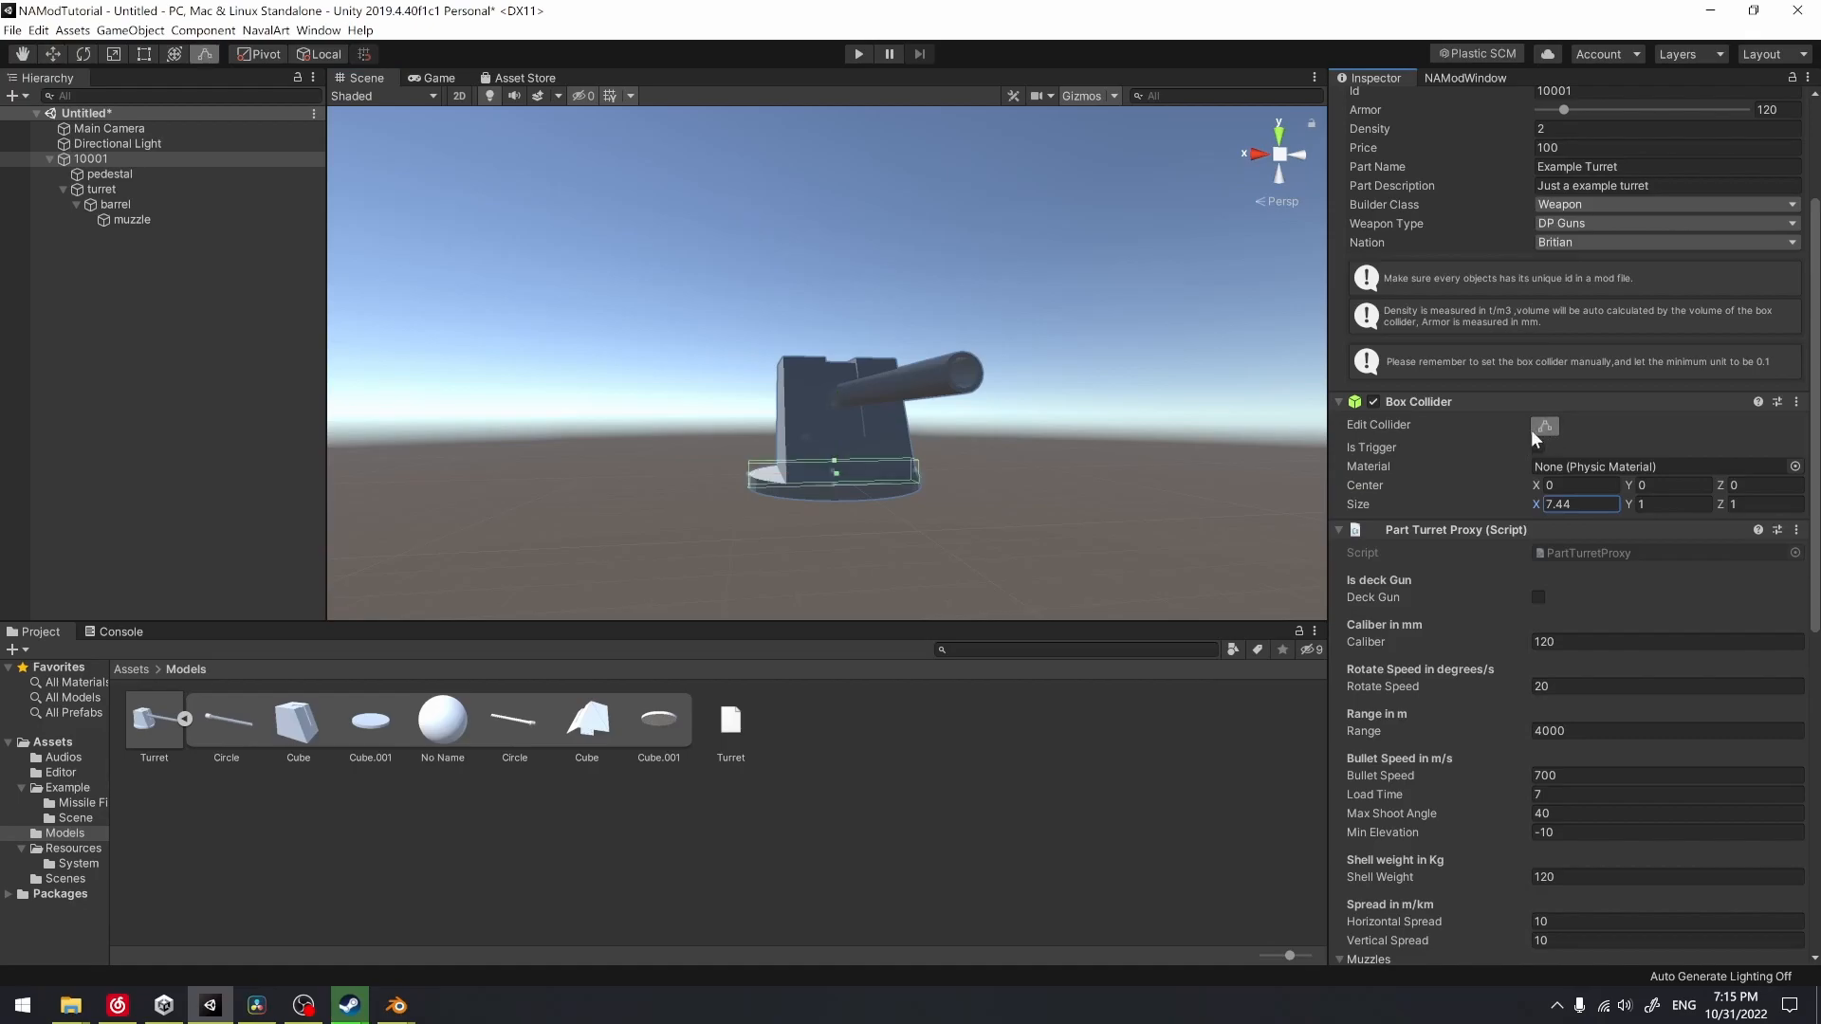
pyautogui.moveTo(835, 467); pyautogui.dragTo(835, 357)
# Check the collider in front orthographic view and set its size to X 7.4, Y 5.6 and its center Y to 2.3
pyautogui.click(1281, 158)
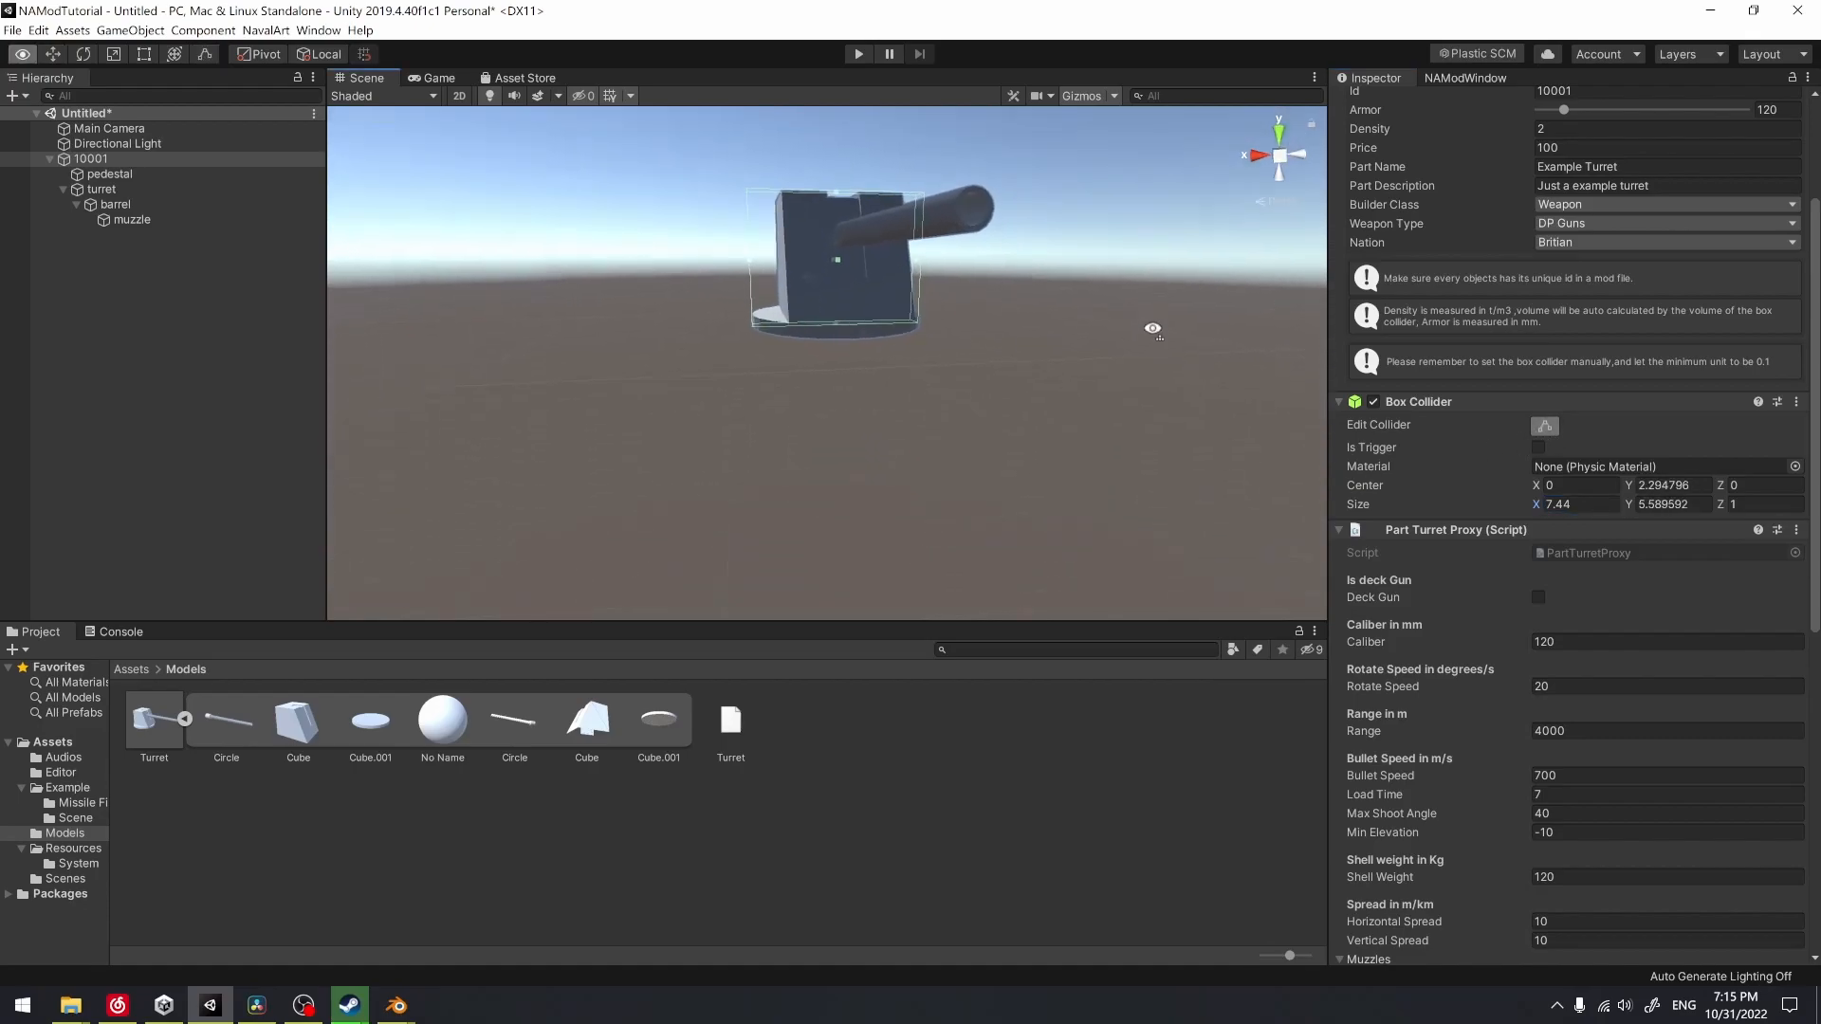
pyautogui.click(1278, 158)
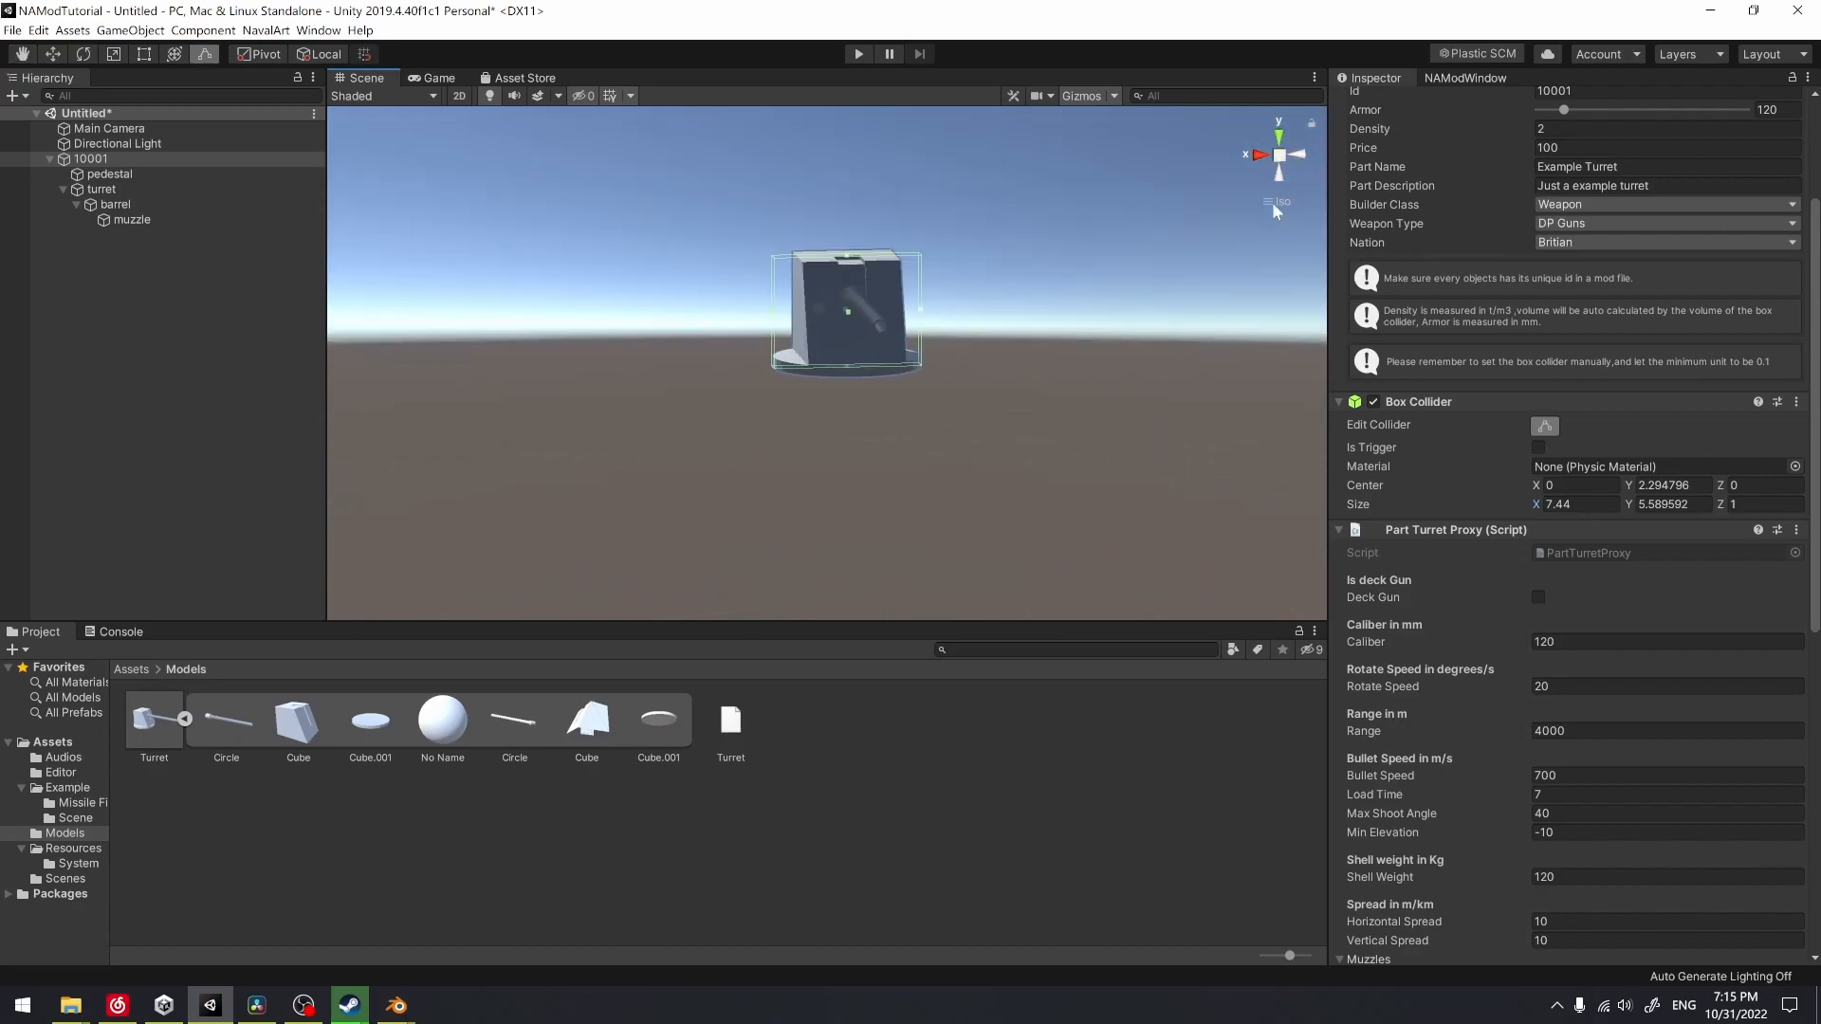
pyautogui.click(1273, 202)
pyautogui.click(1279, 159)
pyautogui.click(1280, 160)
pyautogui.click(1279, 163)
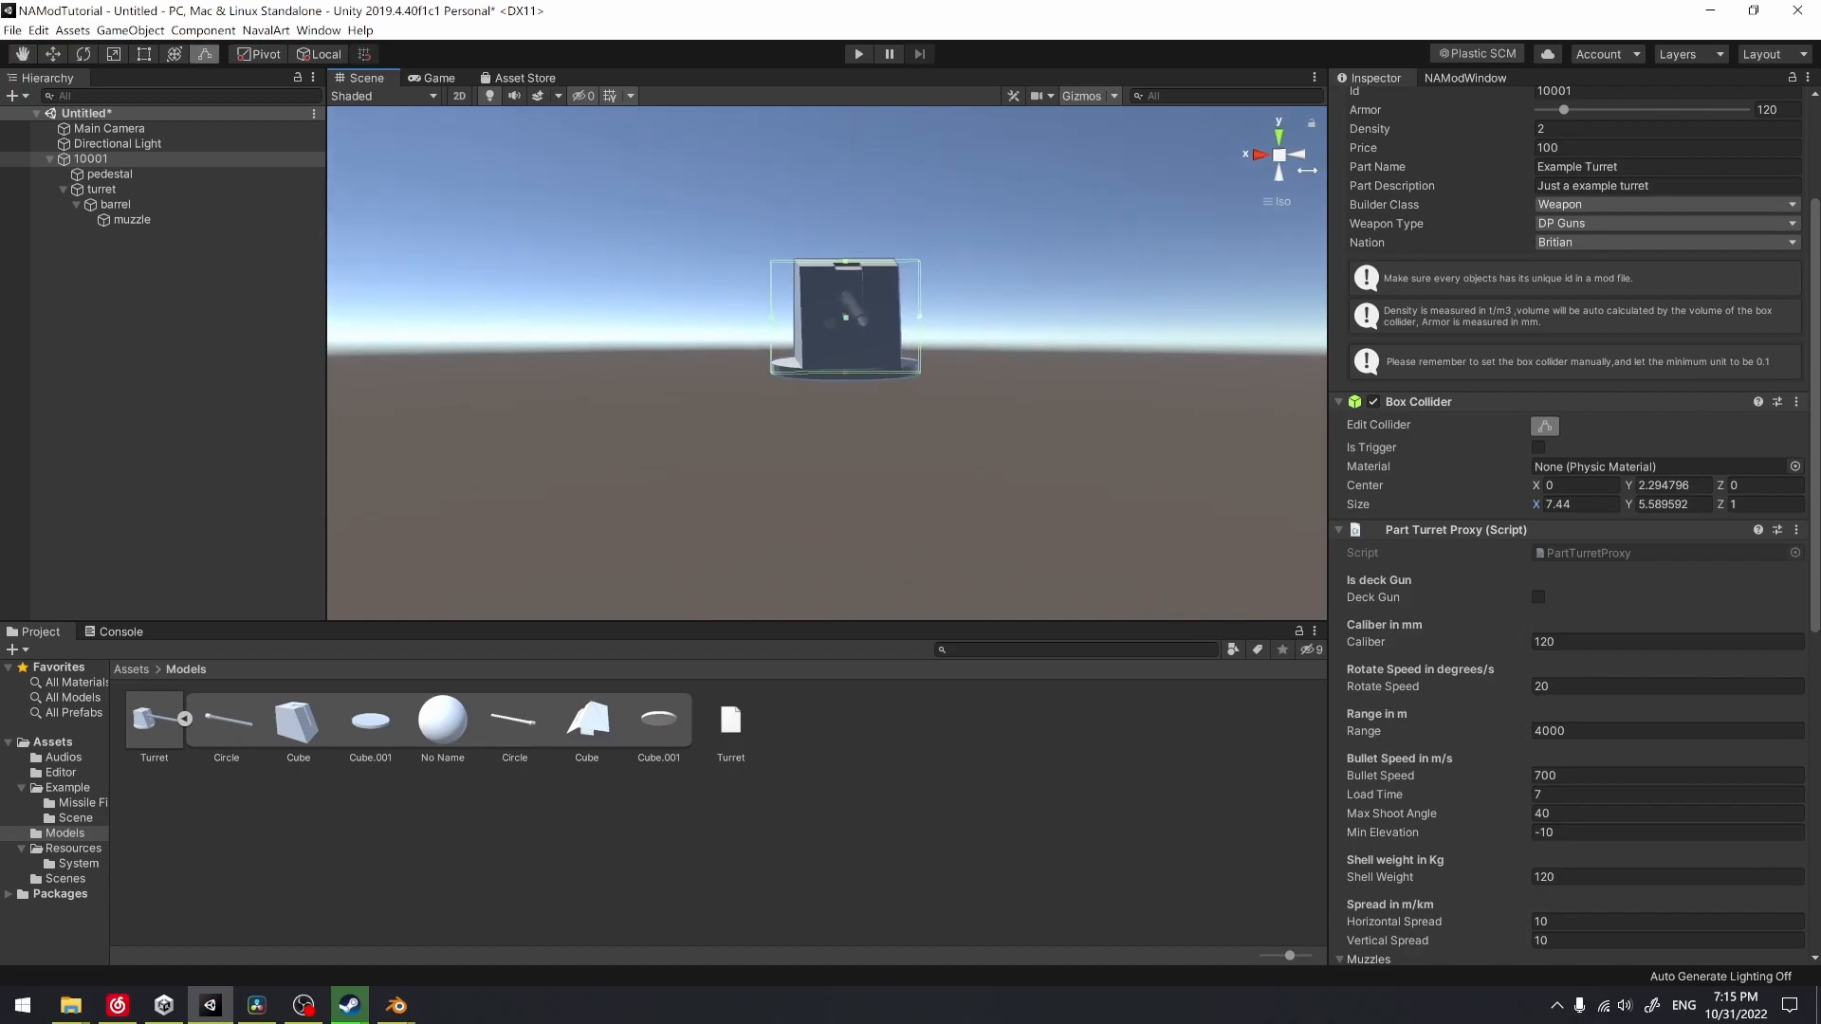
pyautogui.click(1273, 169)
pyautogui.click(1286, 169)
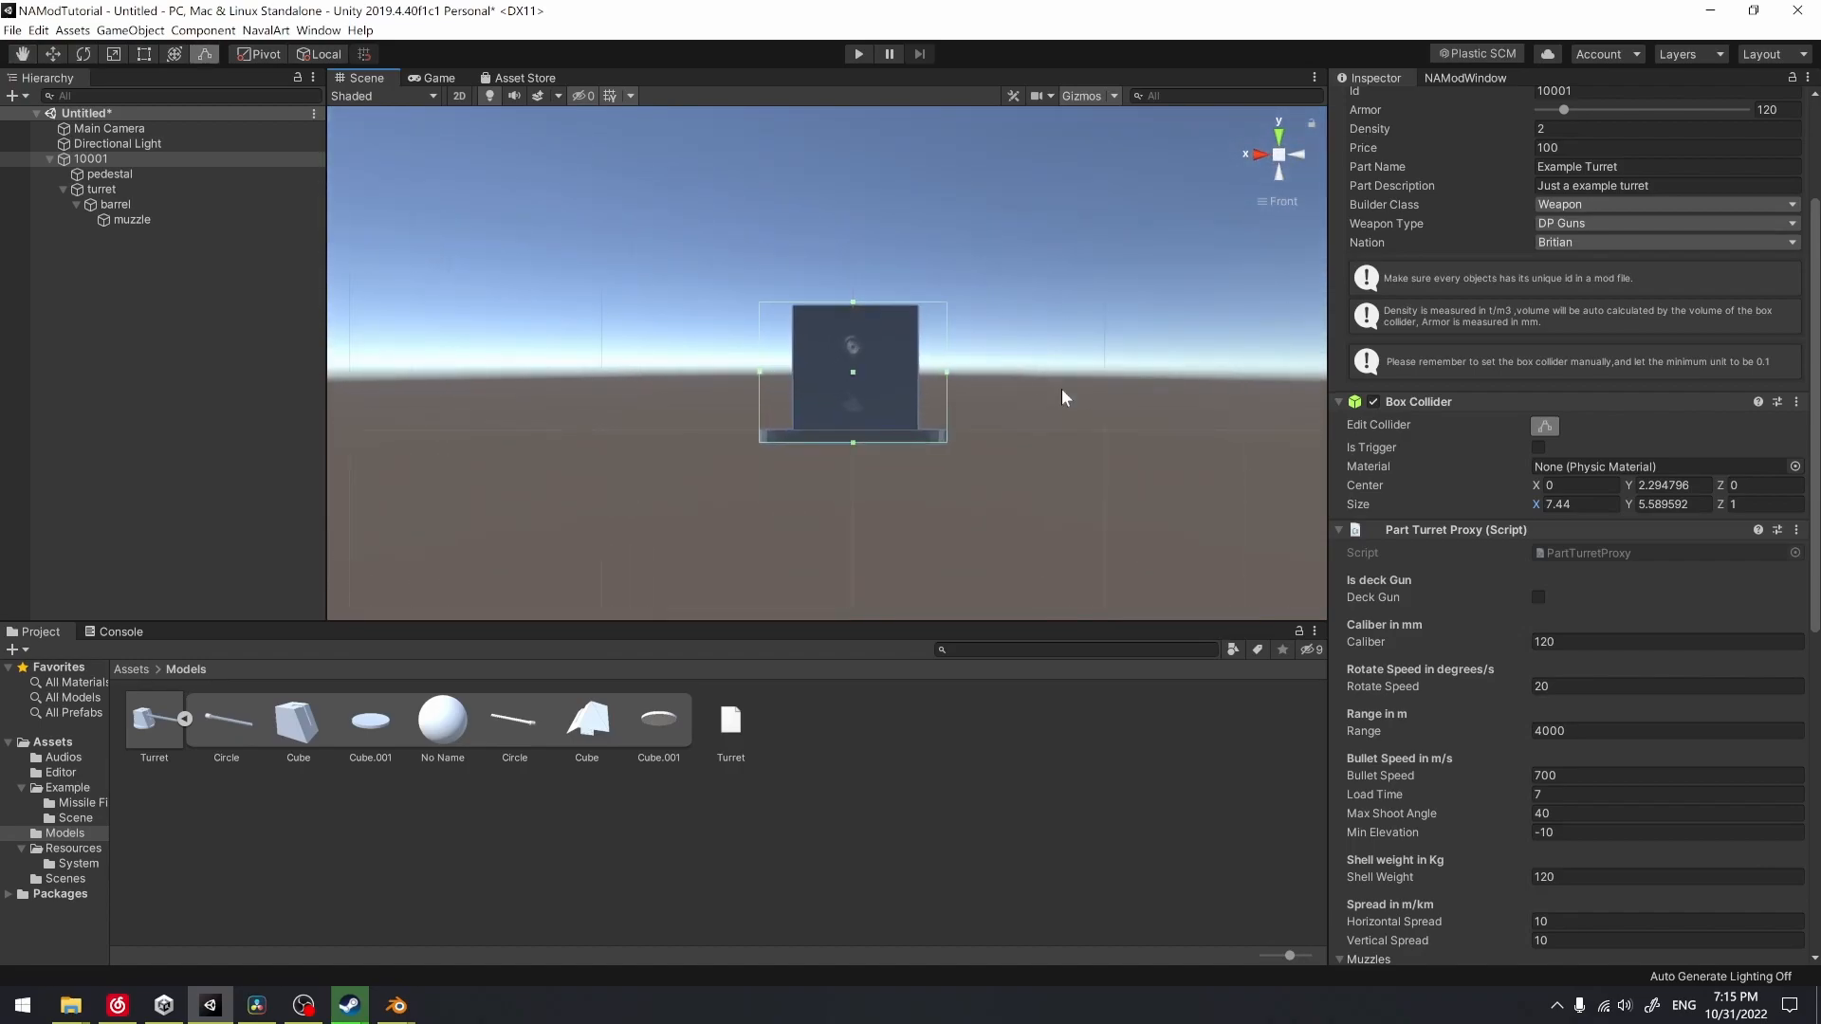
pyautogui.click(1574, 504)
pyautogui.write('7.4')
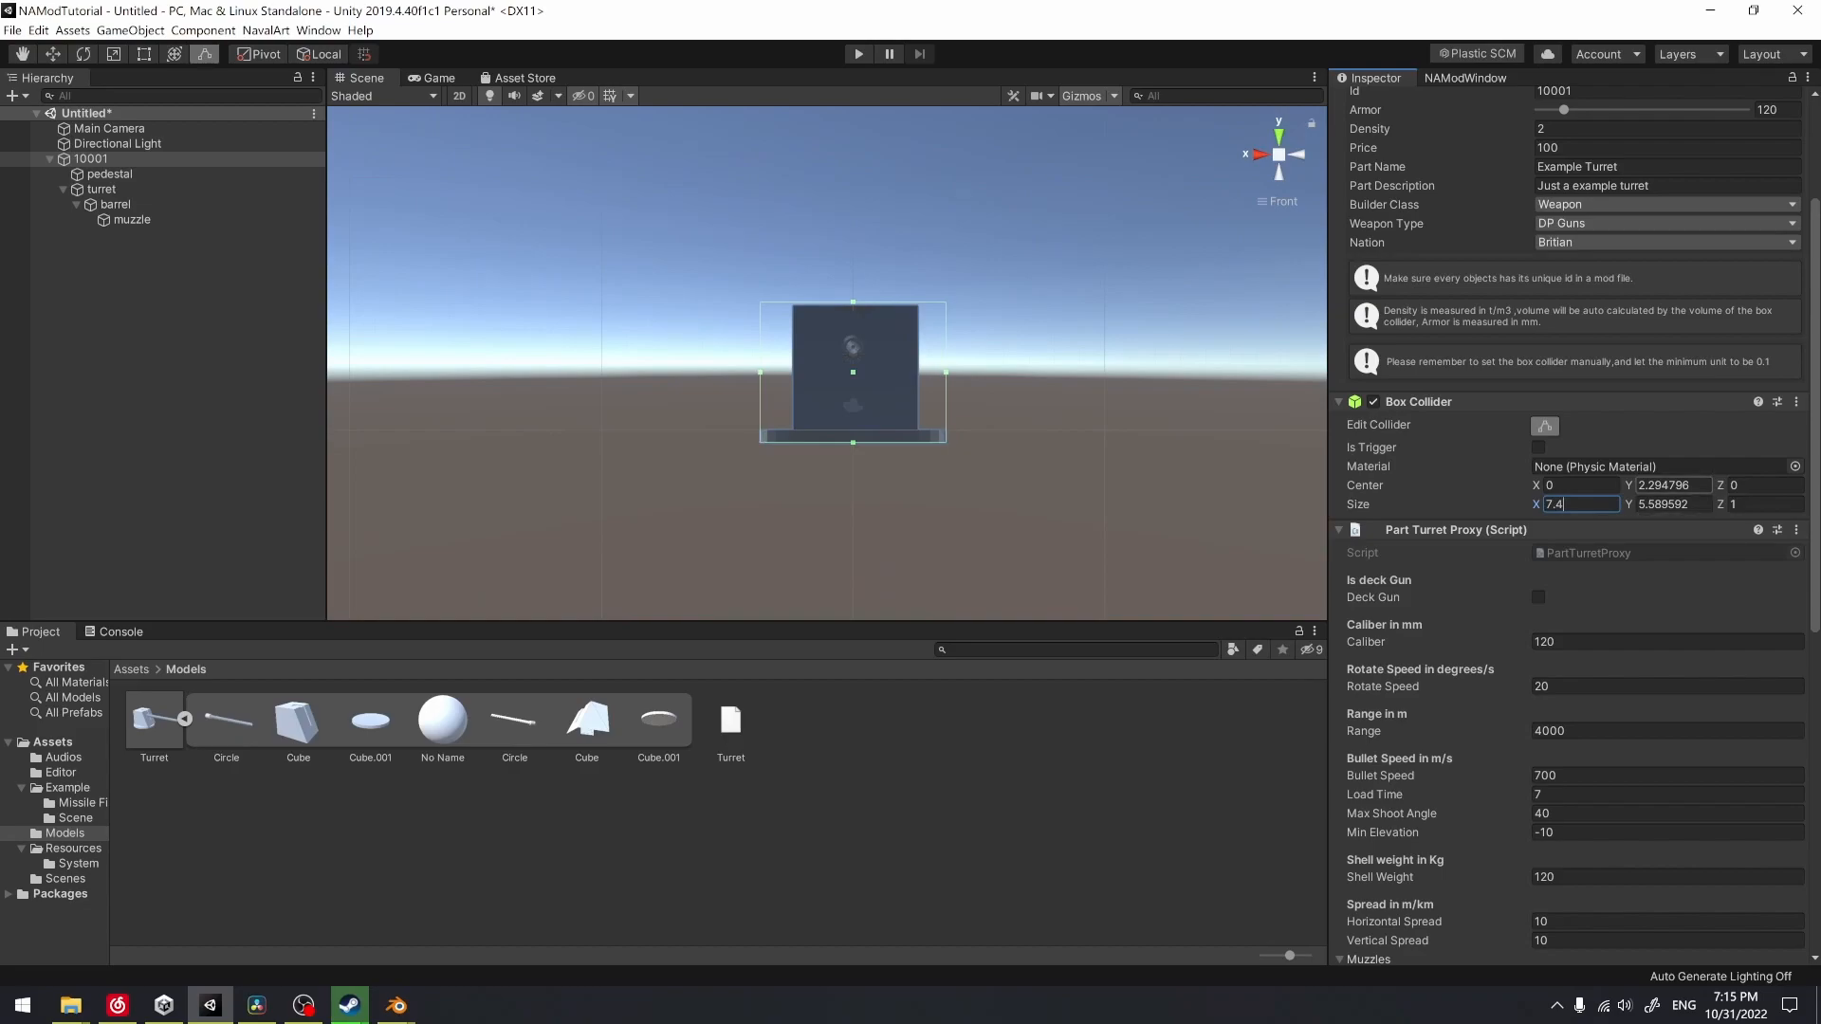
pyautogui.click(1664, 504)
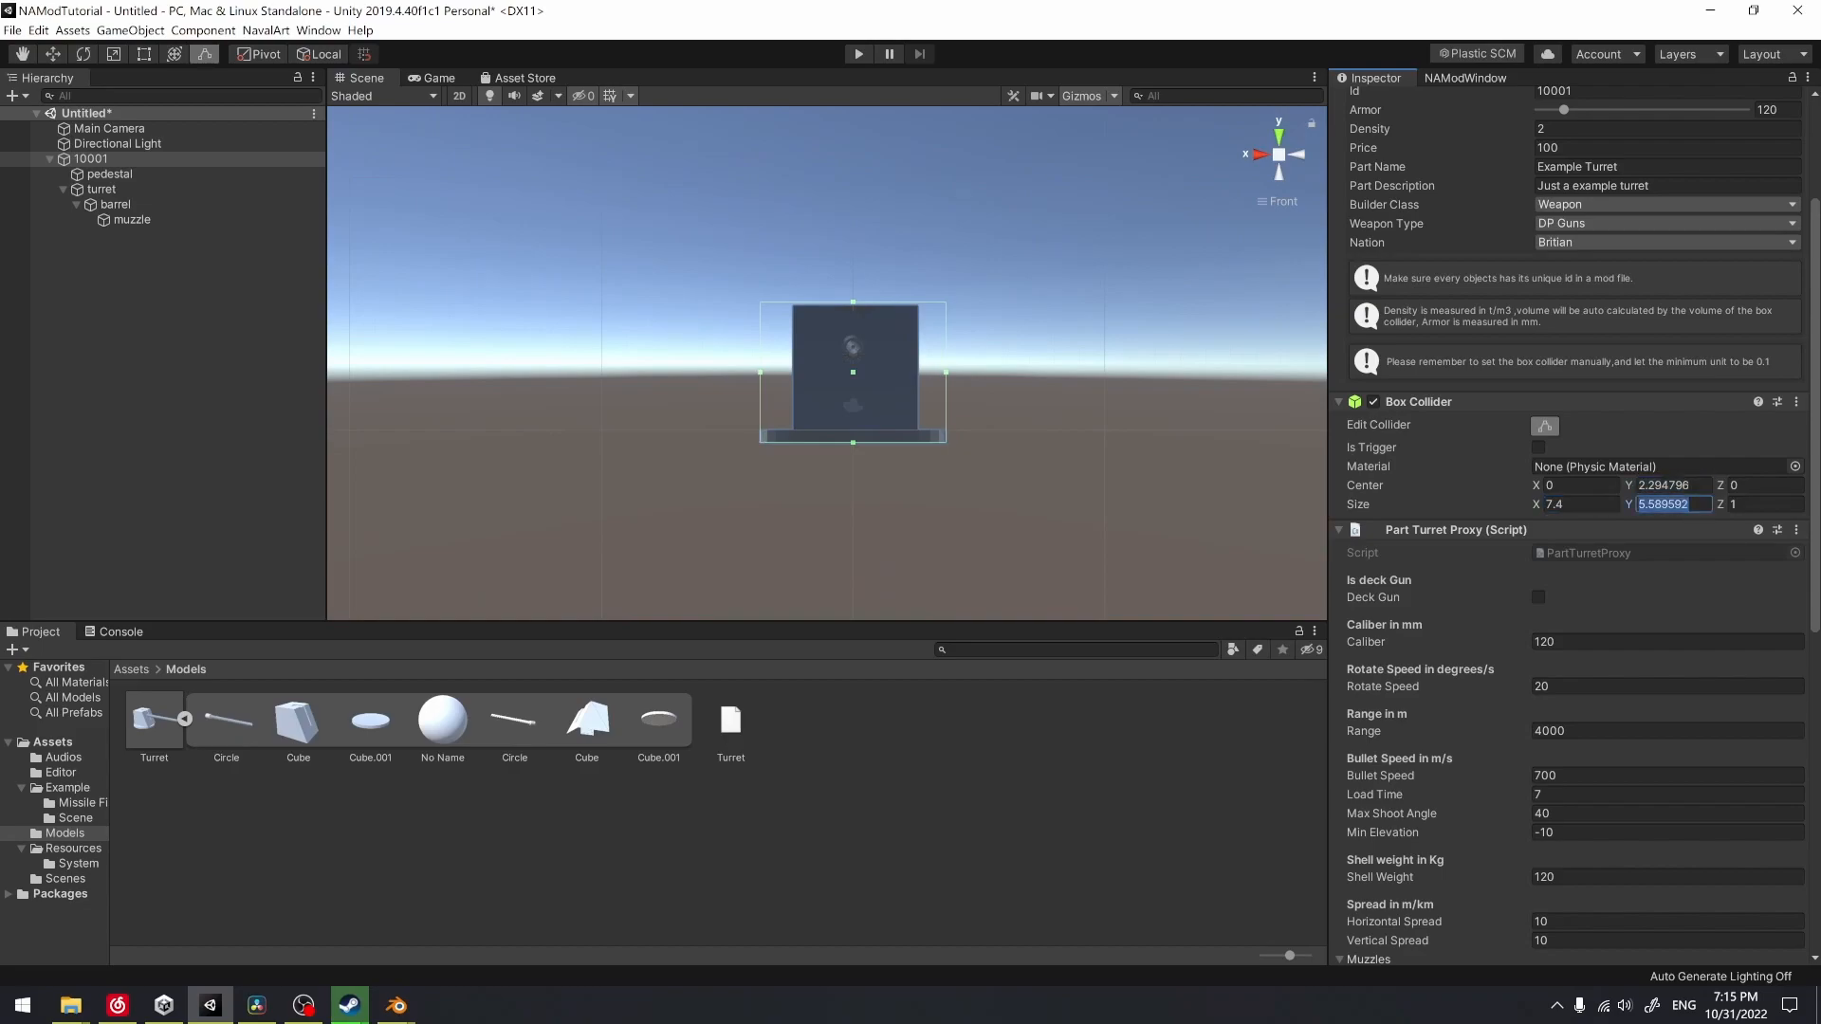
pyautogui.write('5.6')
pyautogui.click(1665, 484)
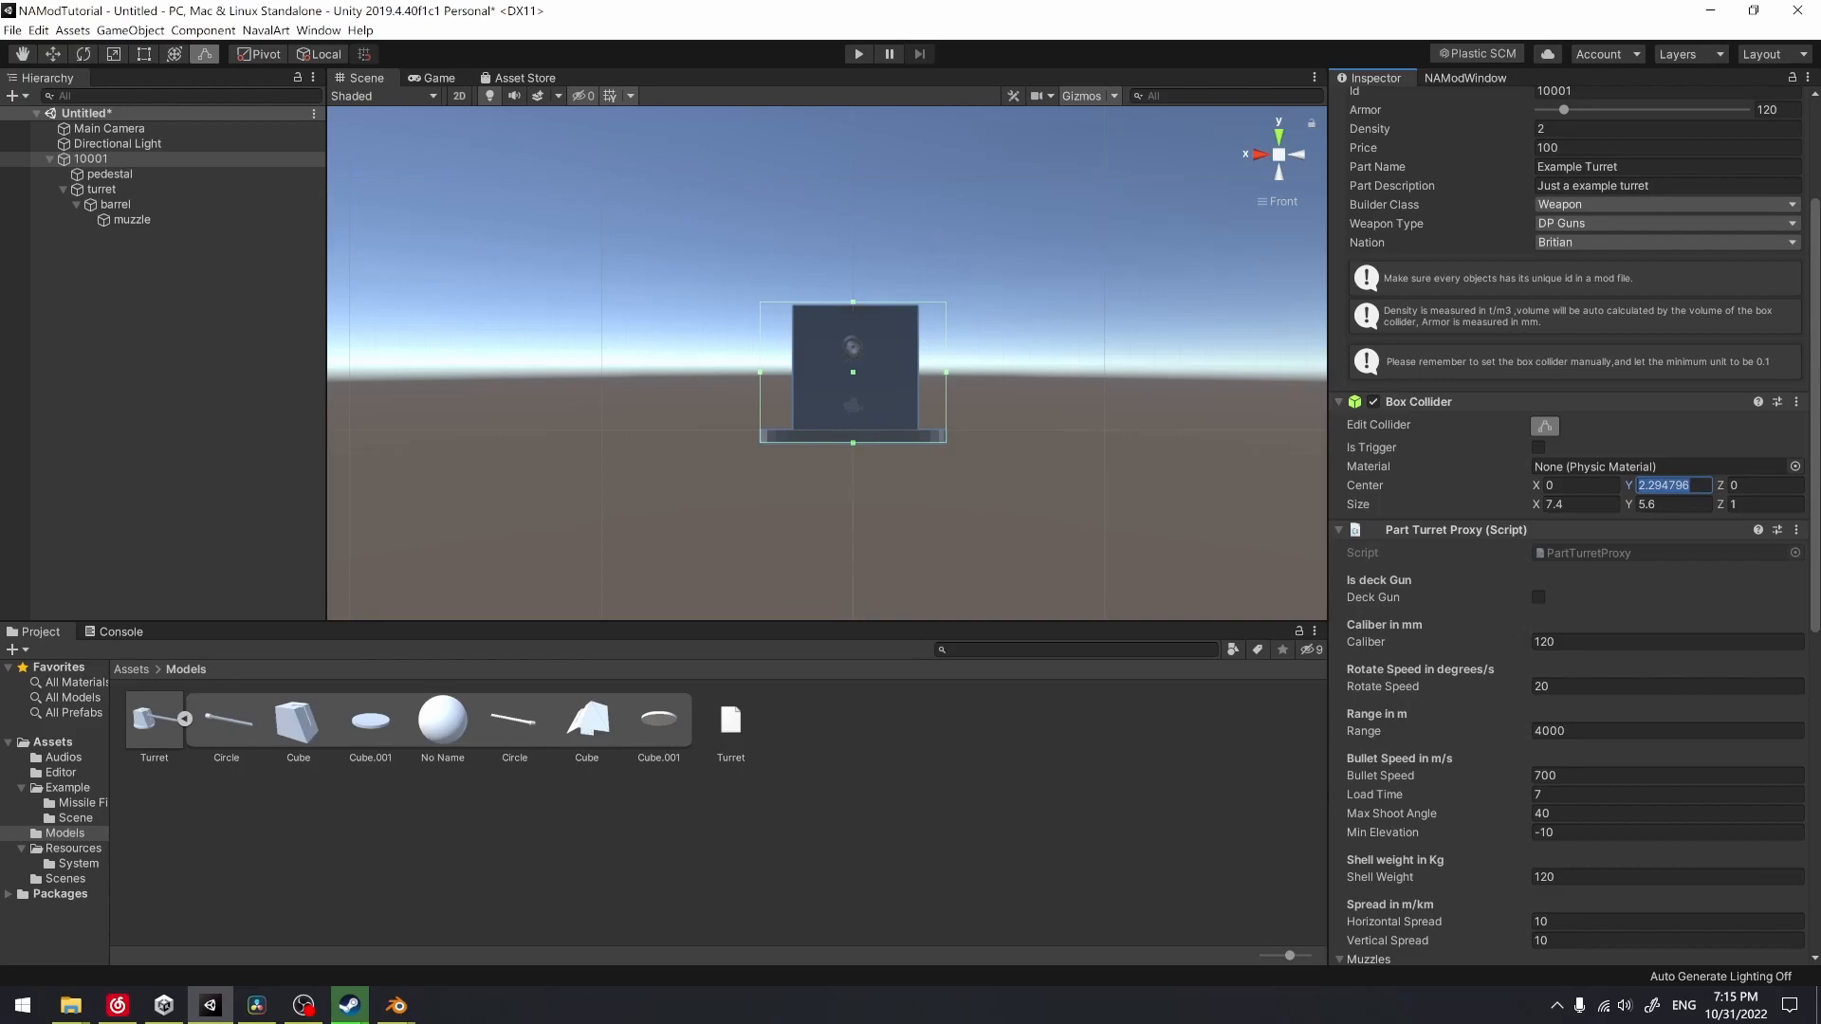
pyautogui.write('2.3')
# In side view, stretch the box collider along Z from the turret base's rear to the barrel tip, about 16.1 long
pyautogui.moveTo(1176, 170); pyautogui.dragTo(1492, 264, button='right')
pyautogui.click(1295, 159)
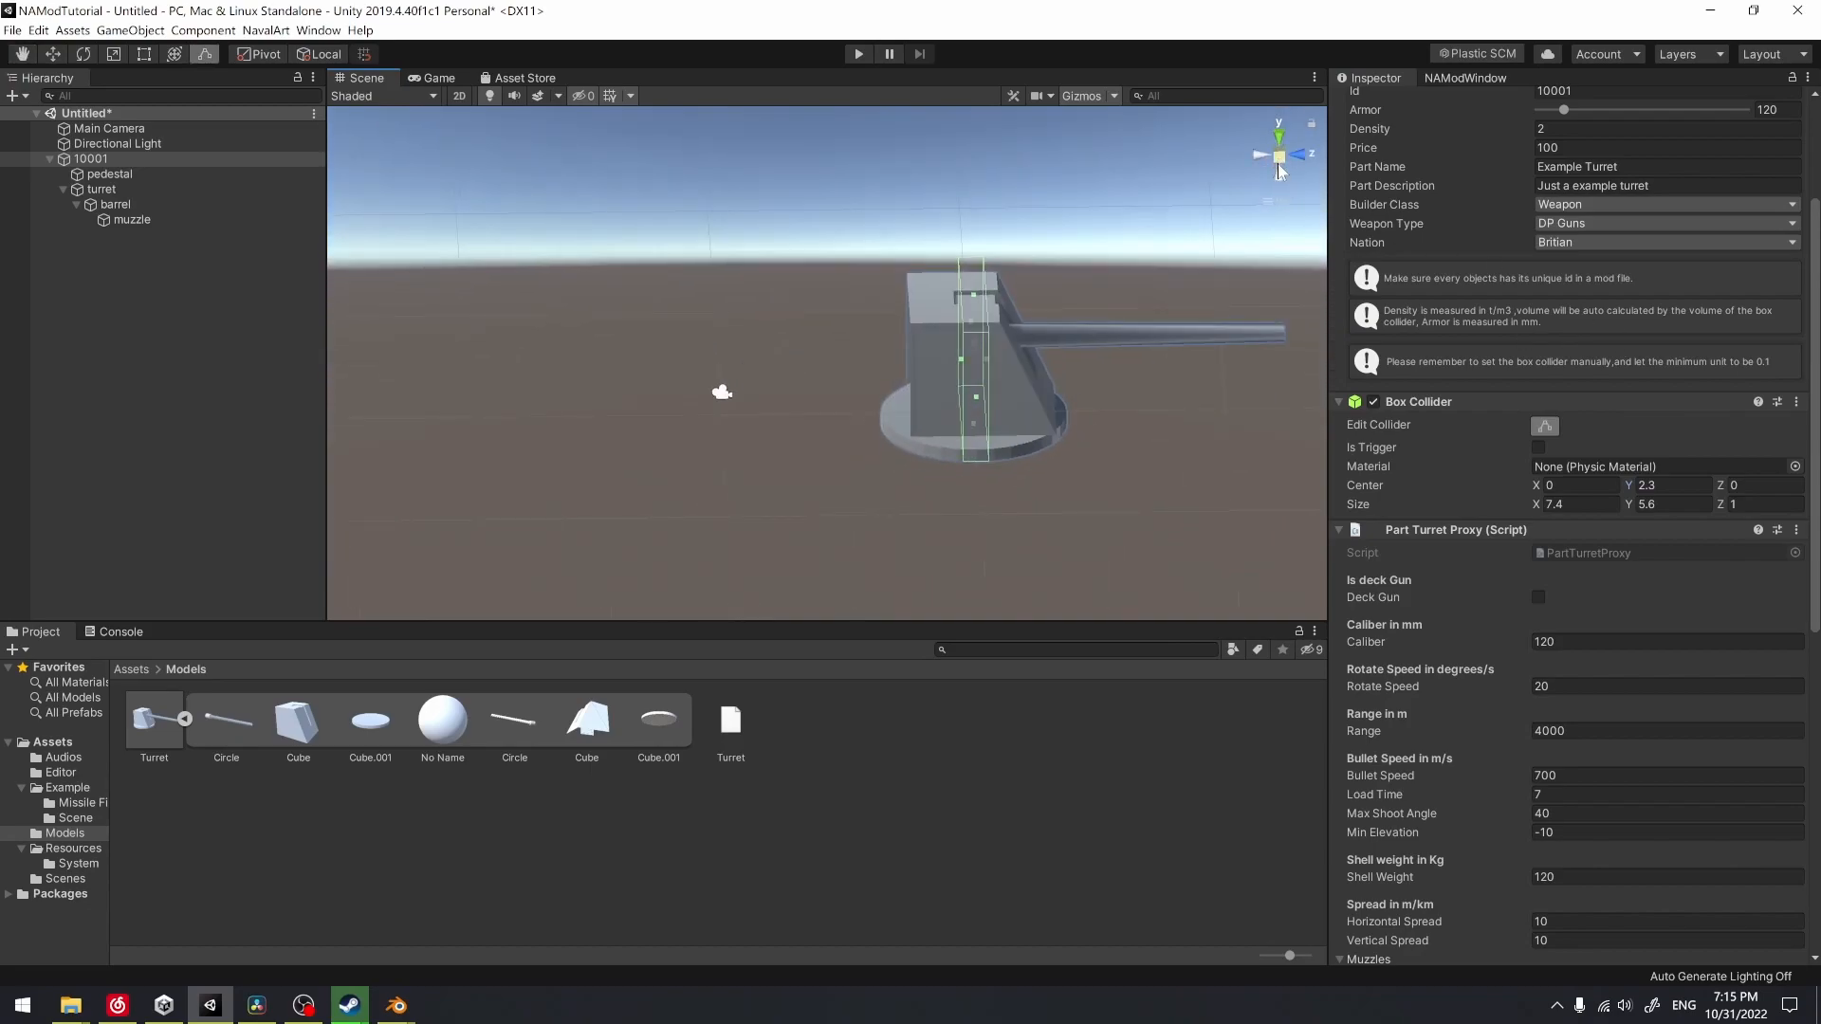
pyautogui.click(1279, 158)
pyautogui.click(1281, 159)
pyautogui.moveTo(1288, 170); pyautogui.dragTo(1100, 286, button='right')
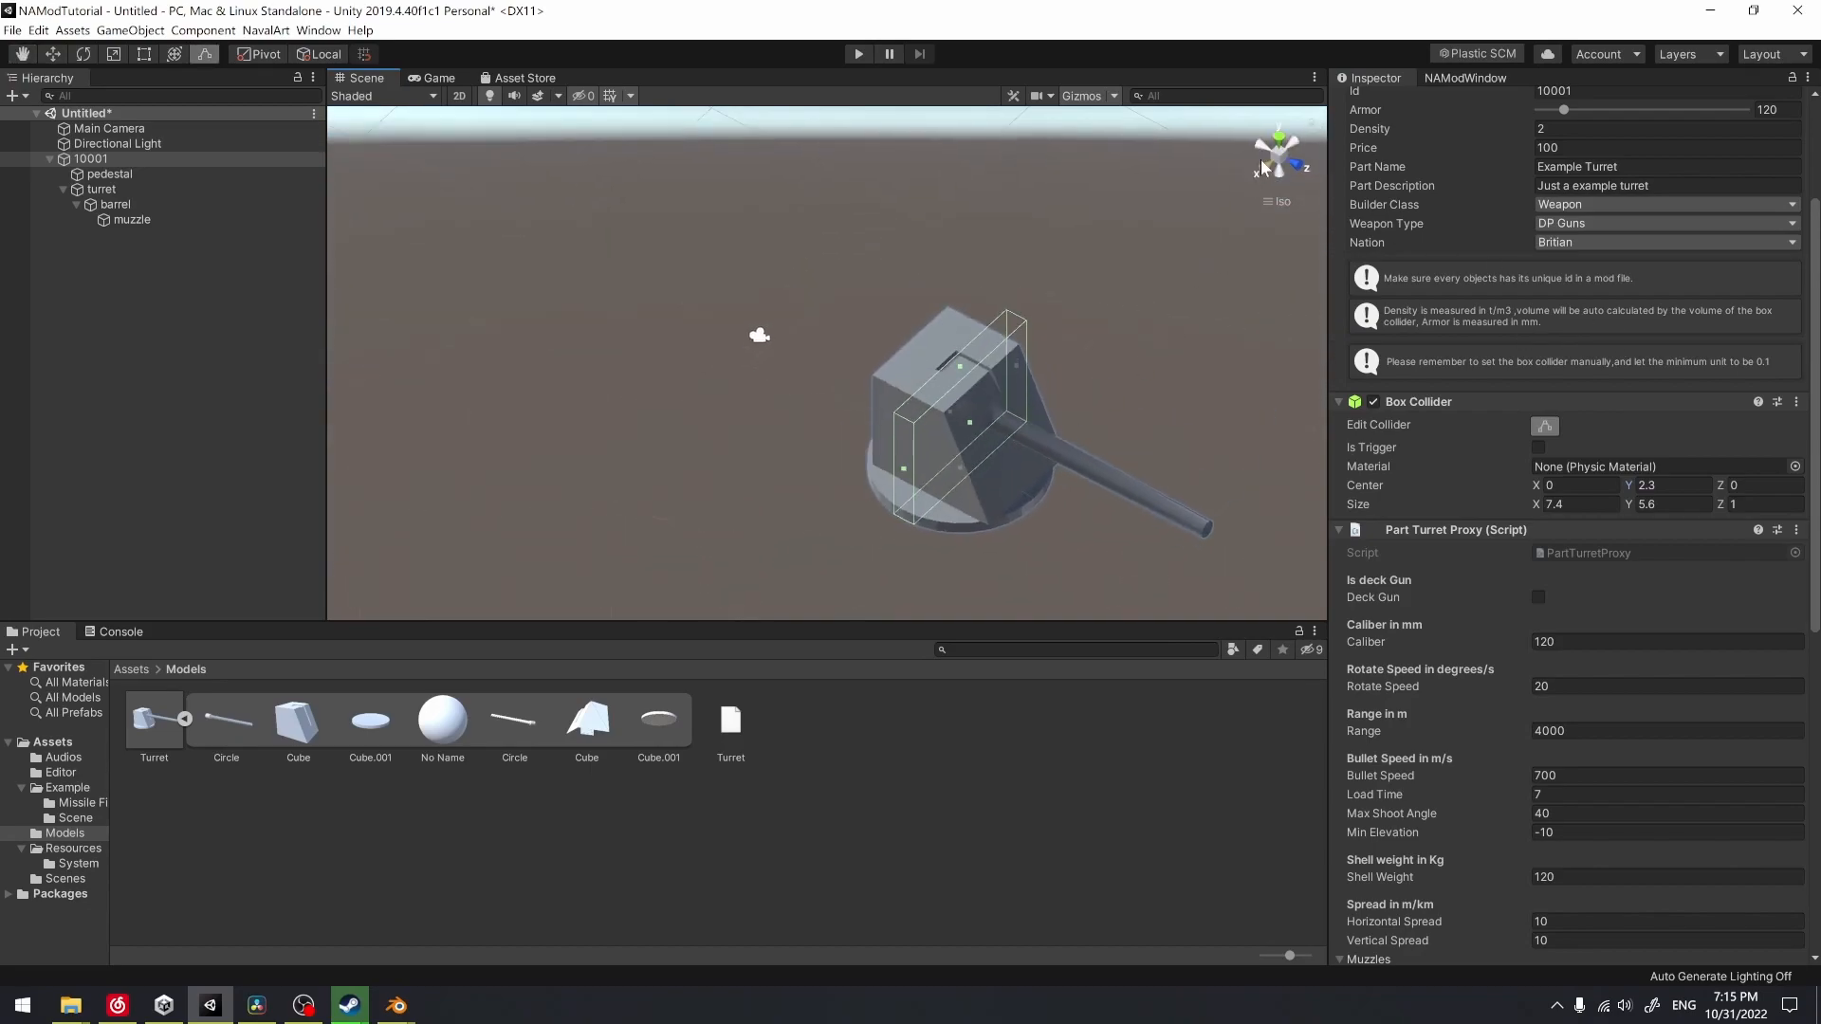
pyautogui.click(1263, 168)
pyautogui.moveTo(907, 369); pyautogui.dragTo(1188, 391)
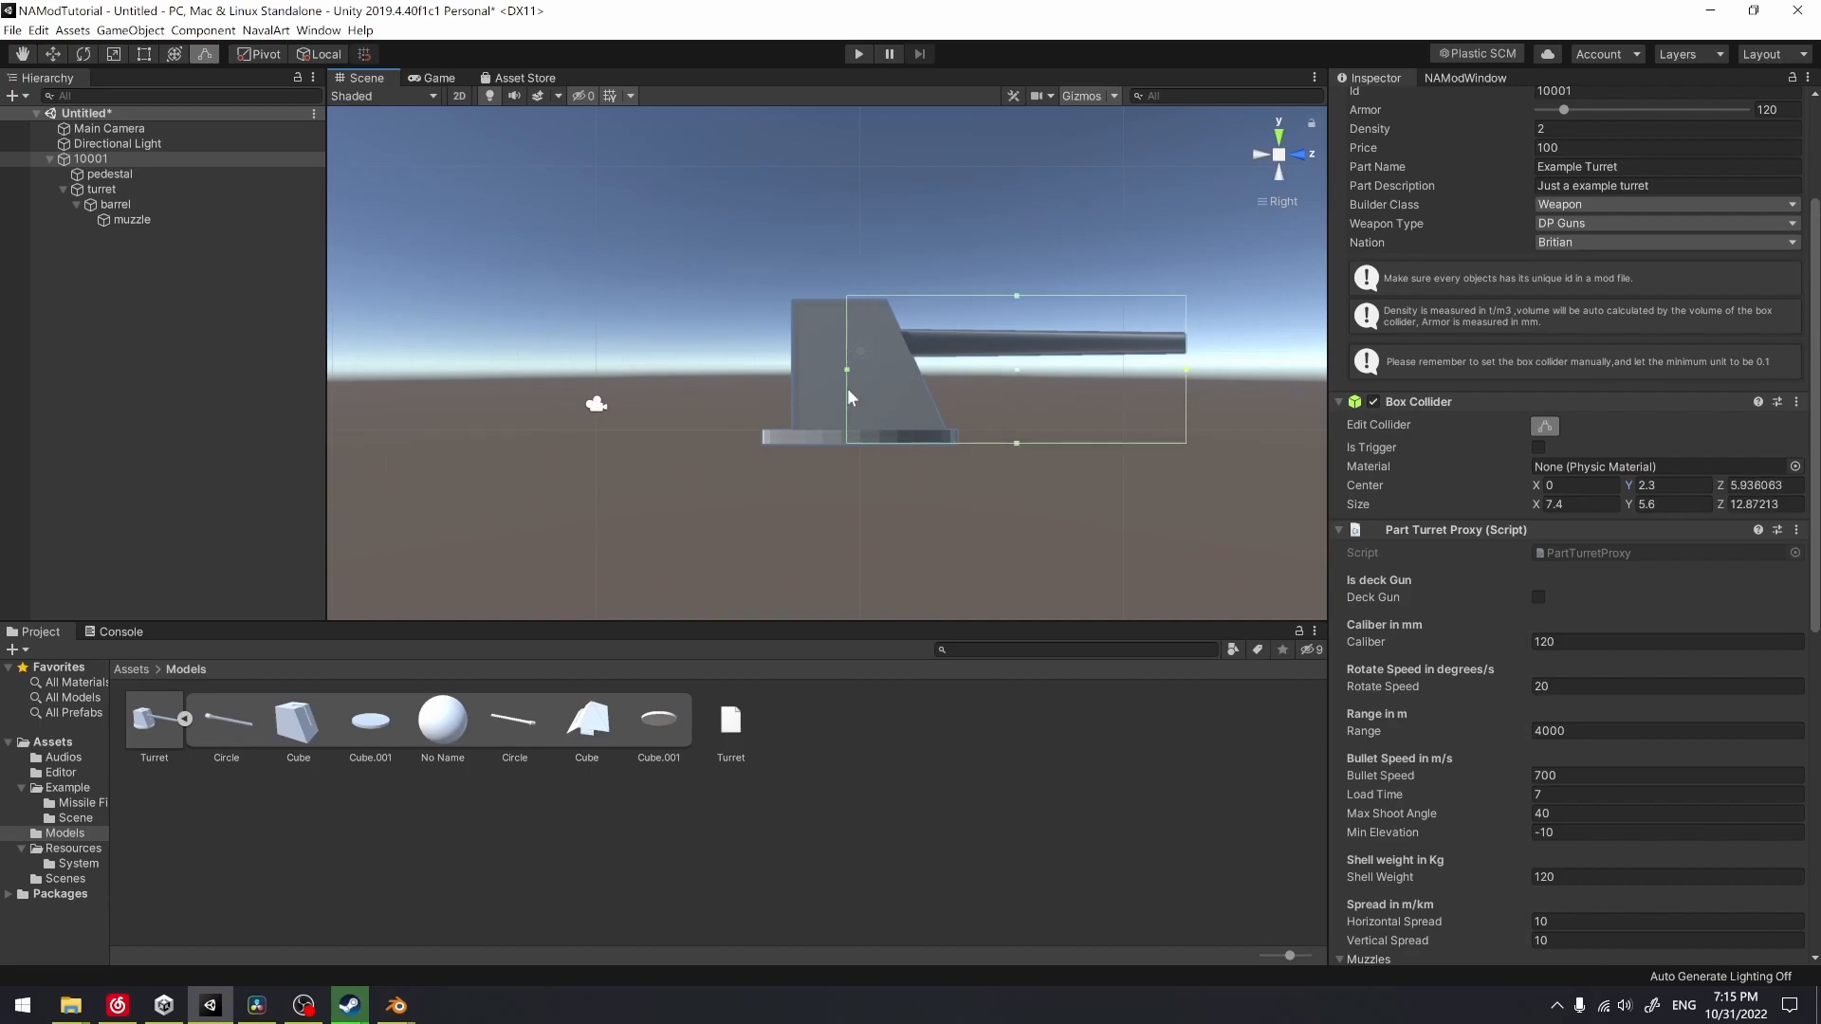
pyautogui.moveTo(845, 370); pyautogui.dragTo(759, 381)
# Set the box collider's center Z to 4.3 and size Z to 16, and check its fit around the turret
pyautogui.click(1754, 484)
pyautogui.write('4.3')
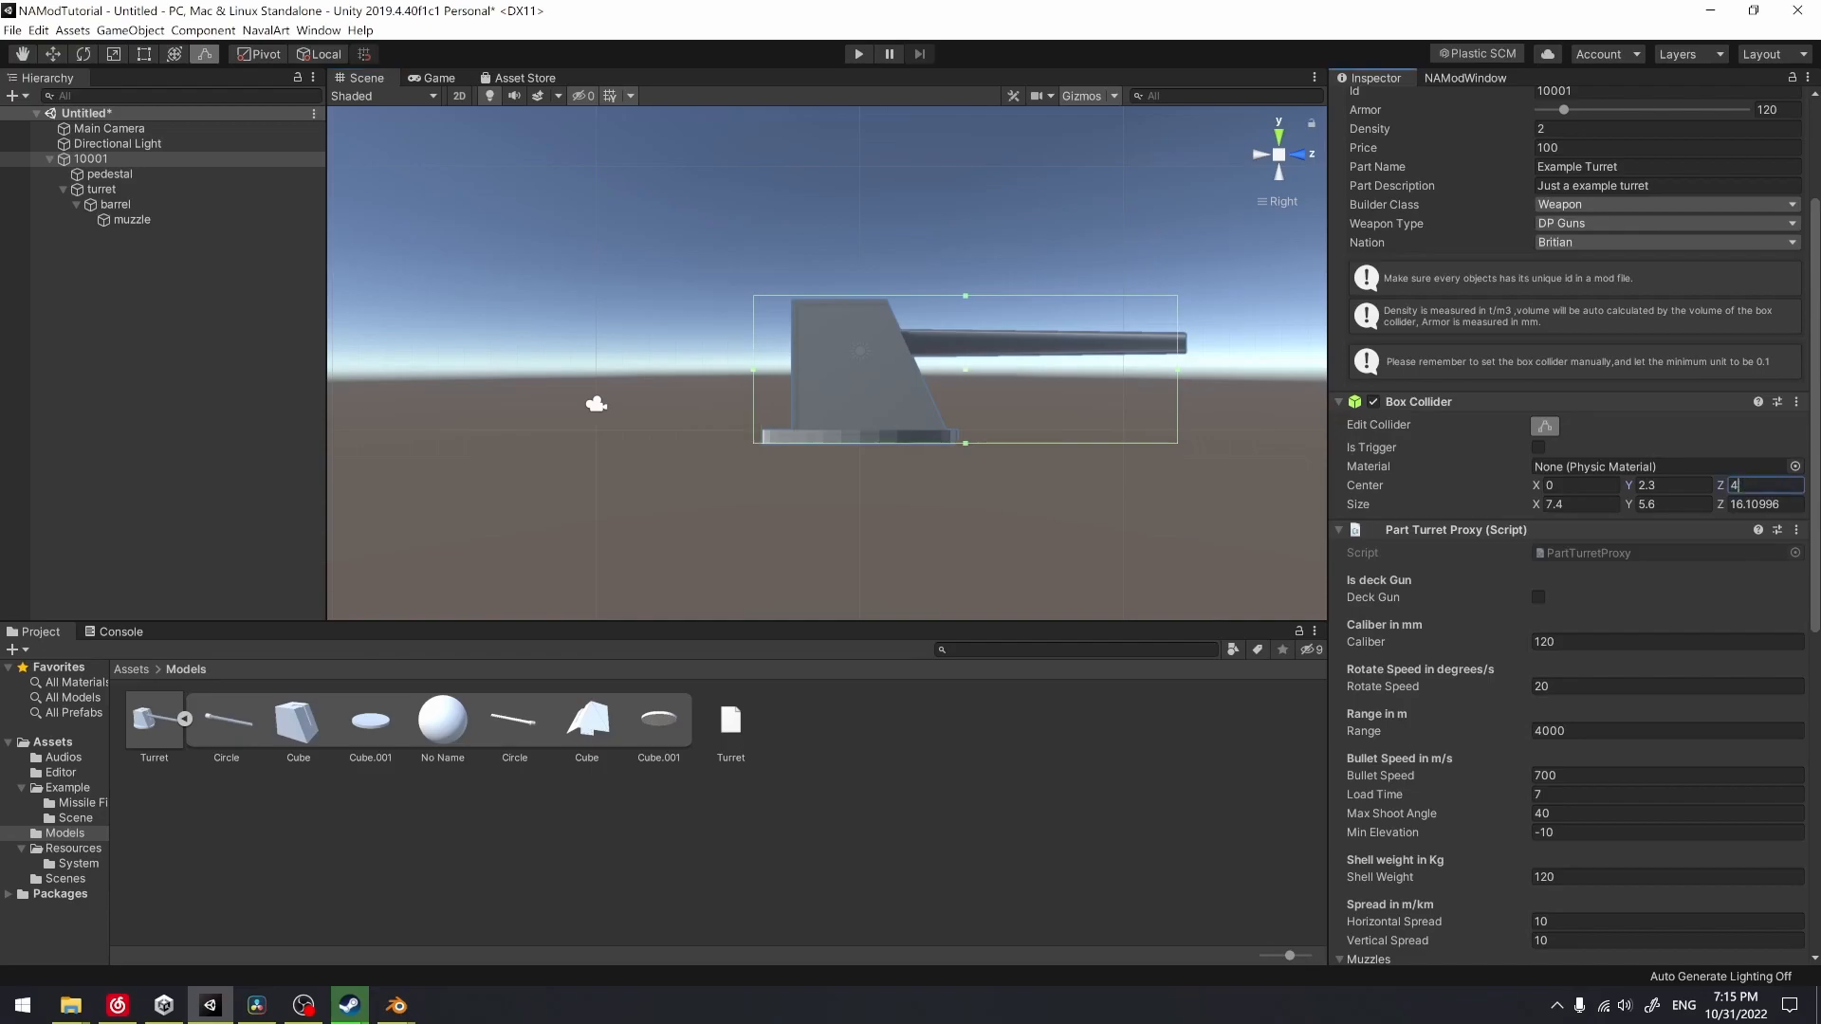
pyautogui.moveTo(1795, 506); pyautogui.dragTo(1705, 505)
pyautogui.write('16')
pyautogui.keyDown('alt'); pyautogui.moveTo(1049, 407); pyautogui.dragTo(1072, 479); pyautogui.keyUp('alt')
pyautogui.moveTo(1073, 479)
pyautogui.mouseDown(button='right')
pyautogui.moveTo(1098, 411)
pyautogui.moveTo(1124, 408)
pyautogui.mouseUp(button='right')
pyautogui.moveTo(1220, 182)
pyautogui.mouseDown(button='right')
pyautogui.moveTo(1098, 332)
pyautogui.moveTo(1030, 376)
pyautogui.moveTo(1135, 386)
pyautogui.moveTo(1270, 474)
pyautogui.moveTo(1165, 479)
pyautogui.moveTo(1271, 486)
pyautogui.mouseUp(button='right')
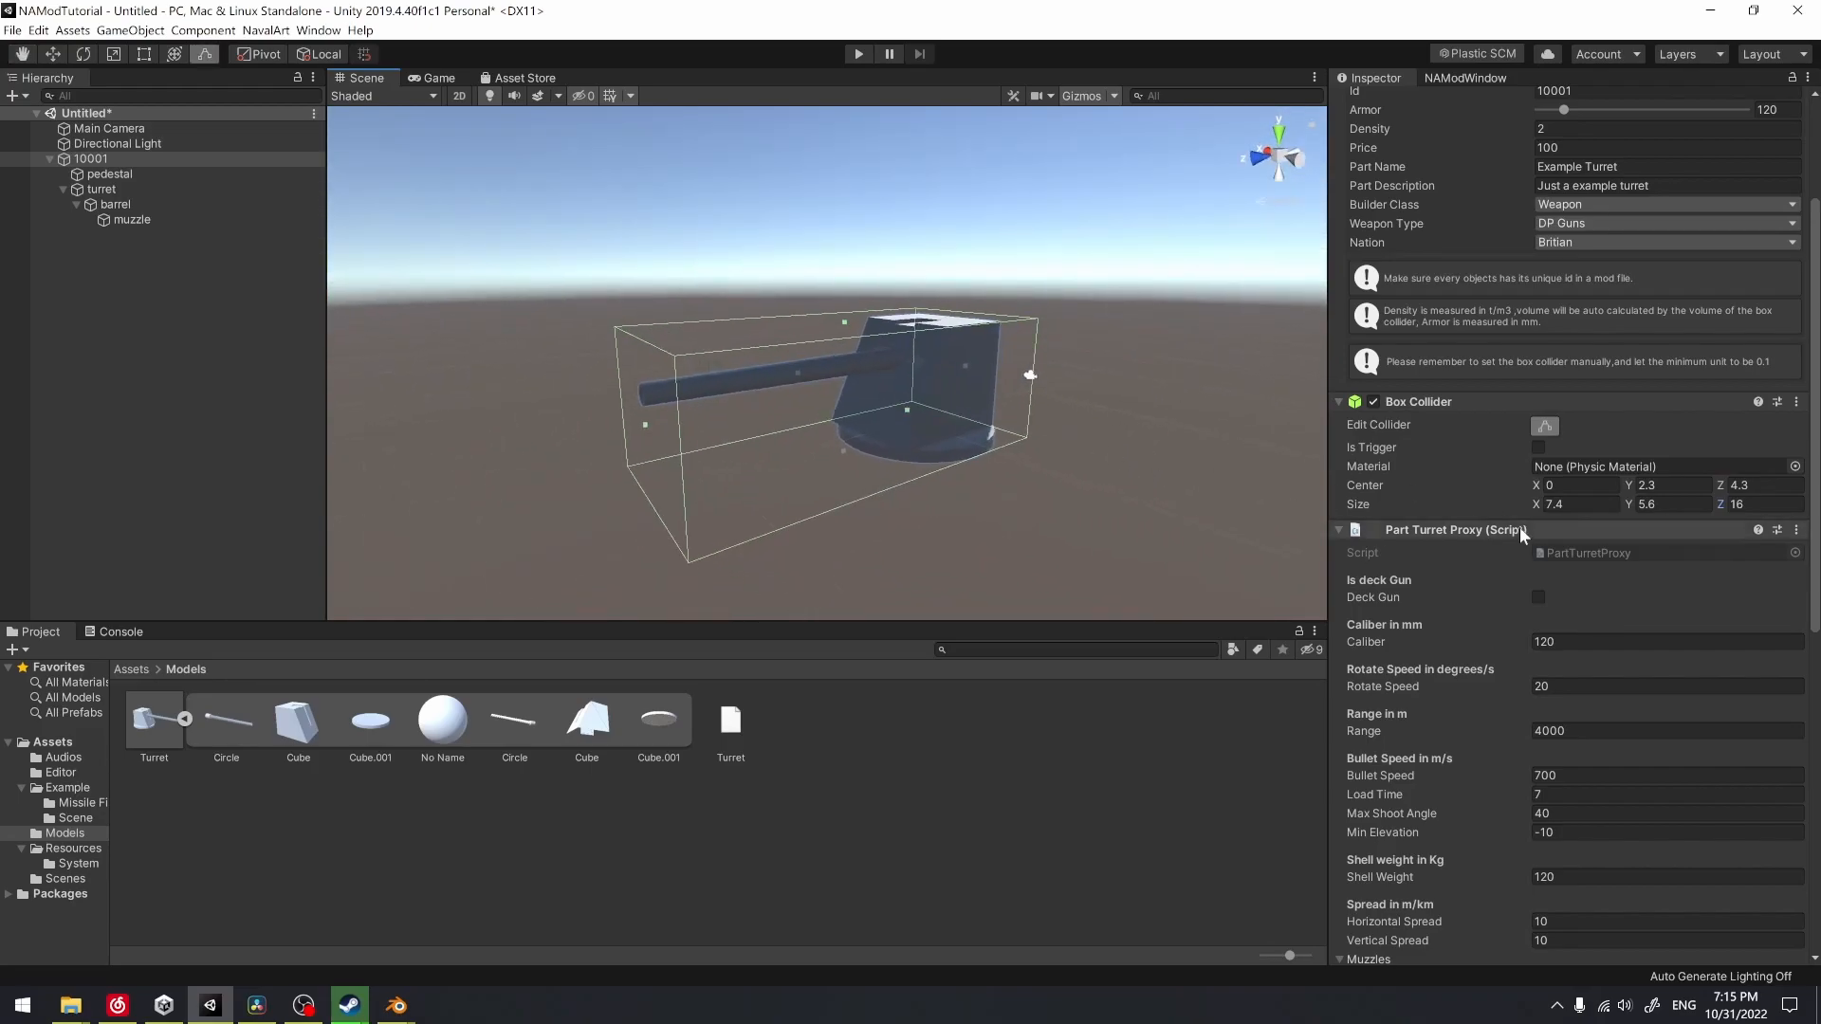
# In the Part Turret Proxy settings, set Rotate Speed to 5 and Range to 15000
pyautogui.scroll(-10, 1519, 528)
pyautogui.scroll(4, 1527, 364)
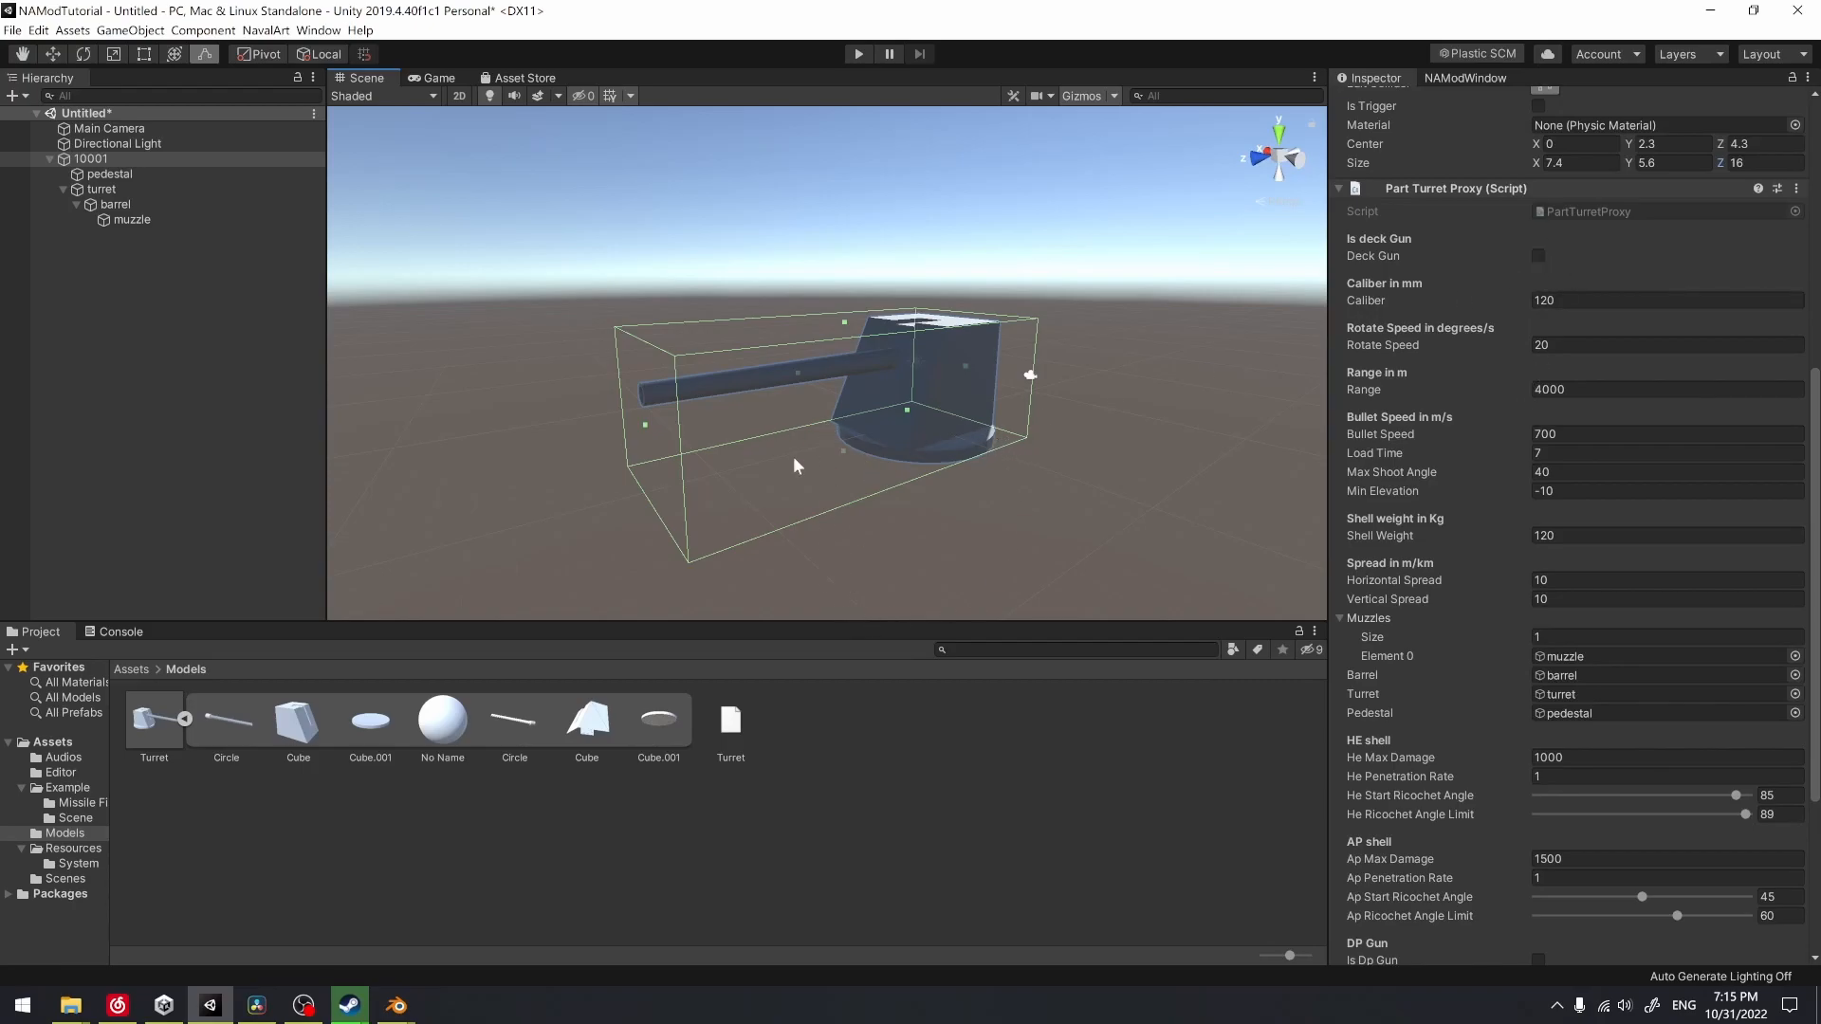
pyautogui.click(1612, 300)
pyautogui.click(1574, 345)
pyautogui.write('5')
pyautogui.press('Tab')
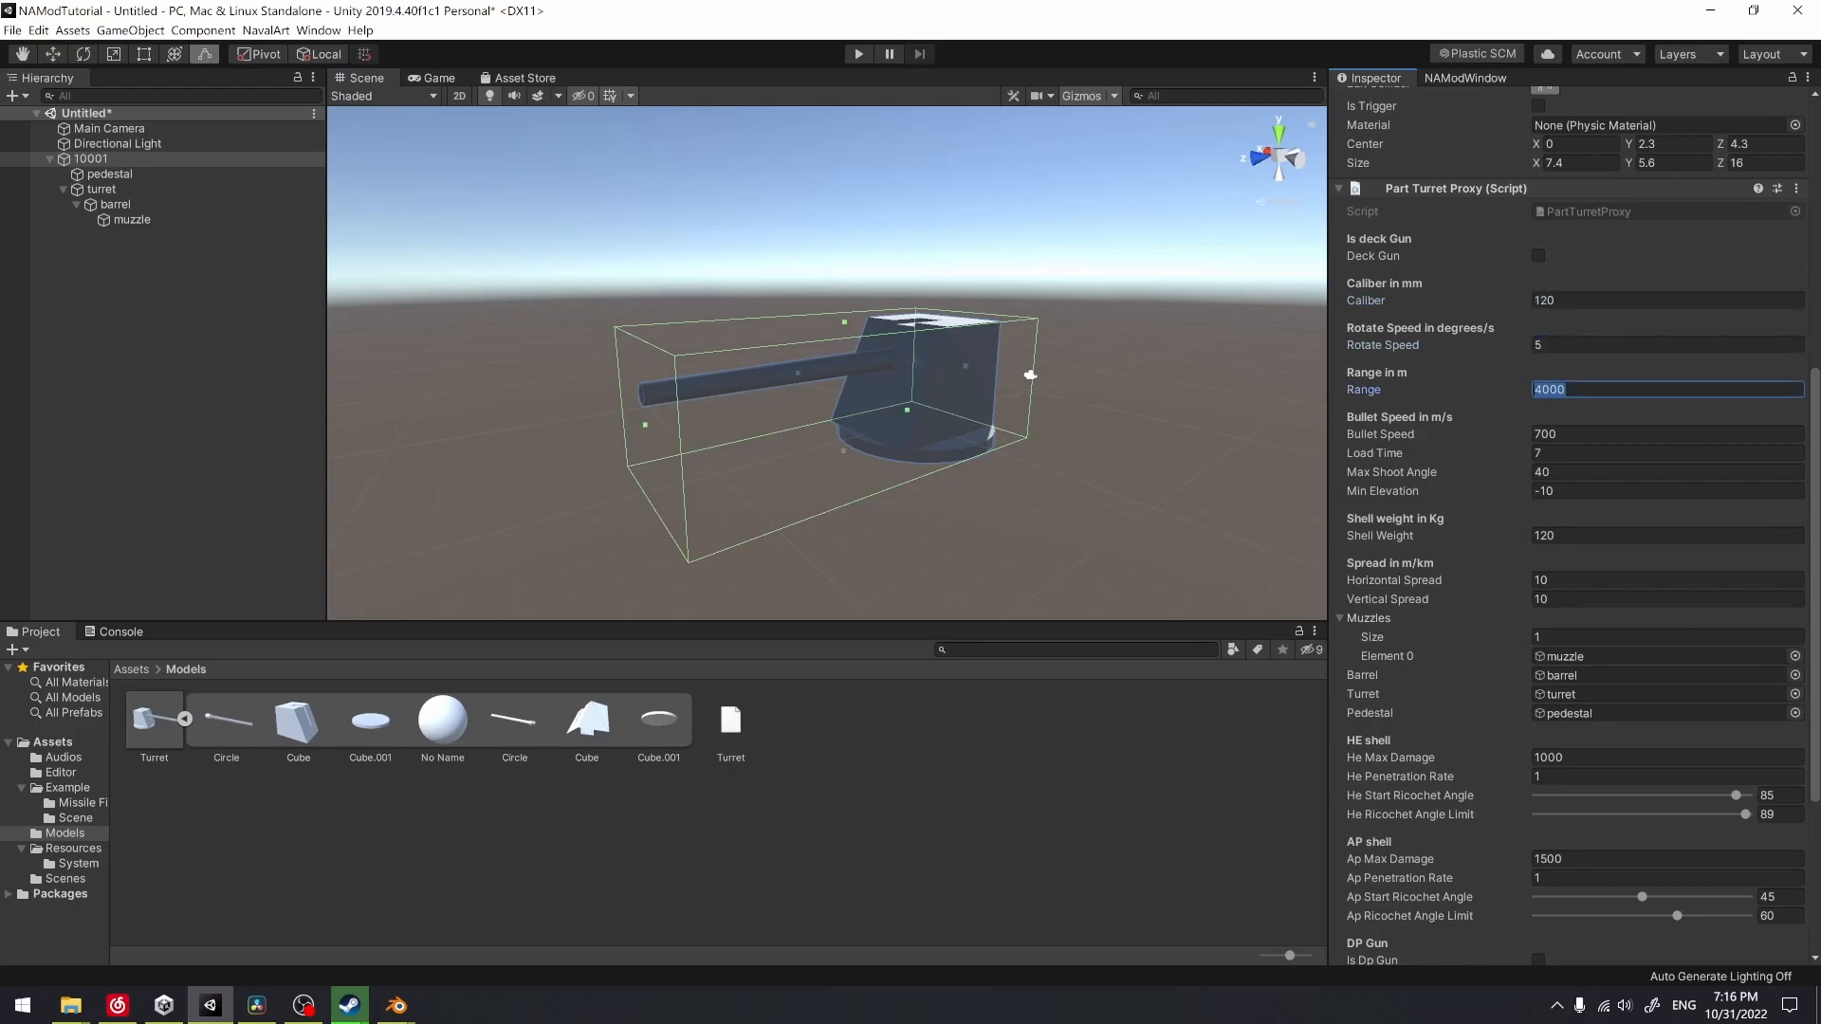
pyautogui.write('15000')
pyautogui.press('Tab')
# Set the turret's Bullet Speed to 800, Load Time to 5 and Max Shoot Angle to 45
pyautogui.write('800')
pyautogui.press('Tab')
pyautogui.write('5')
pyautogui.press('Tab')
pyautogui.write('45')
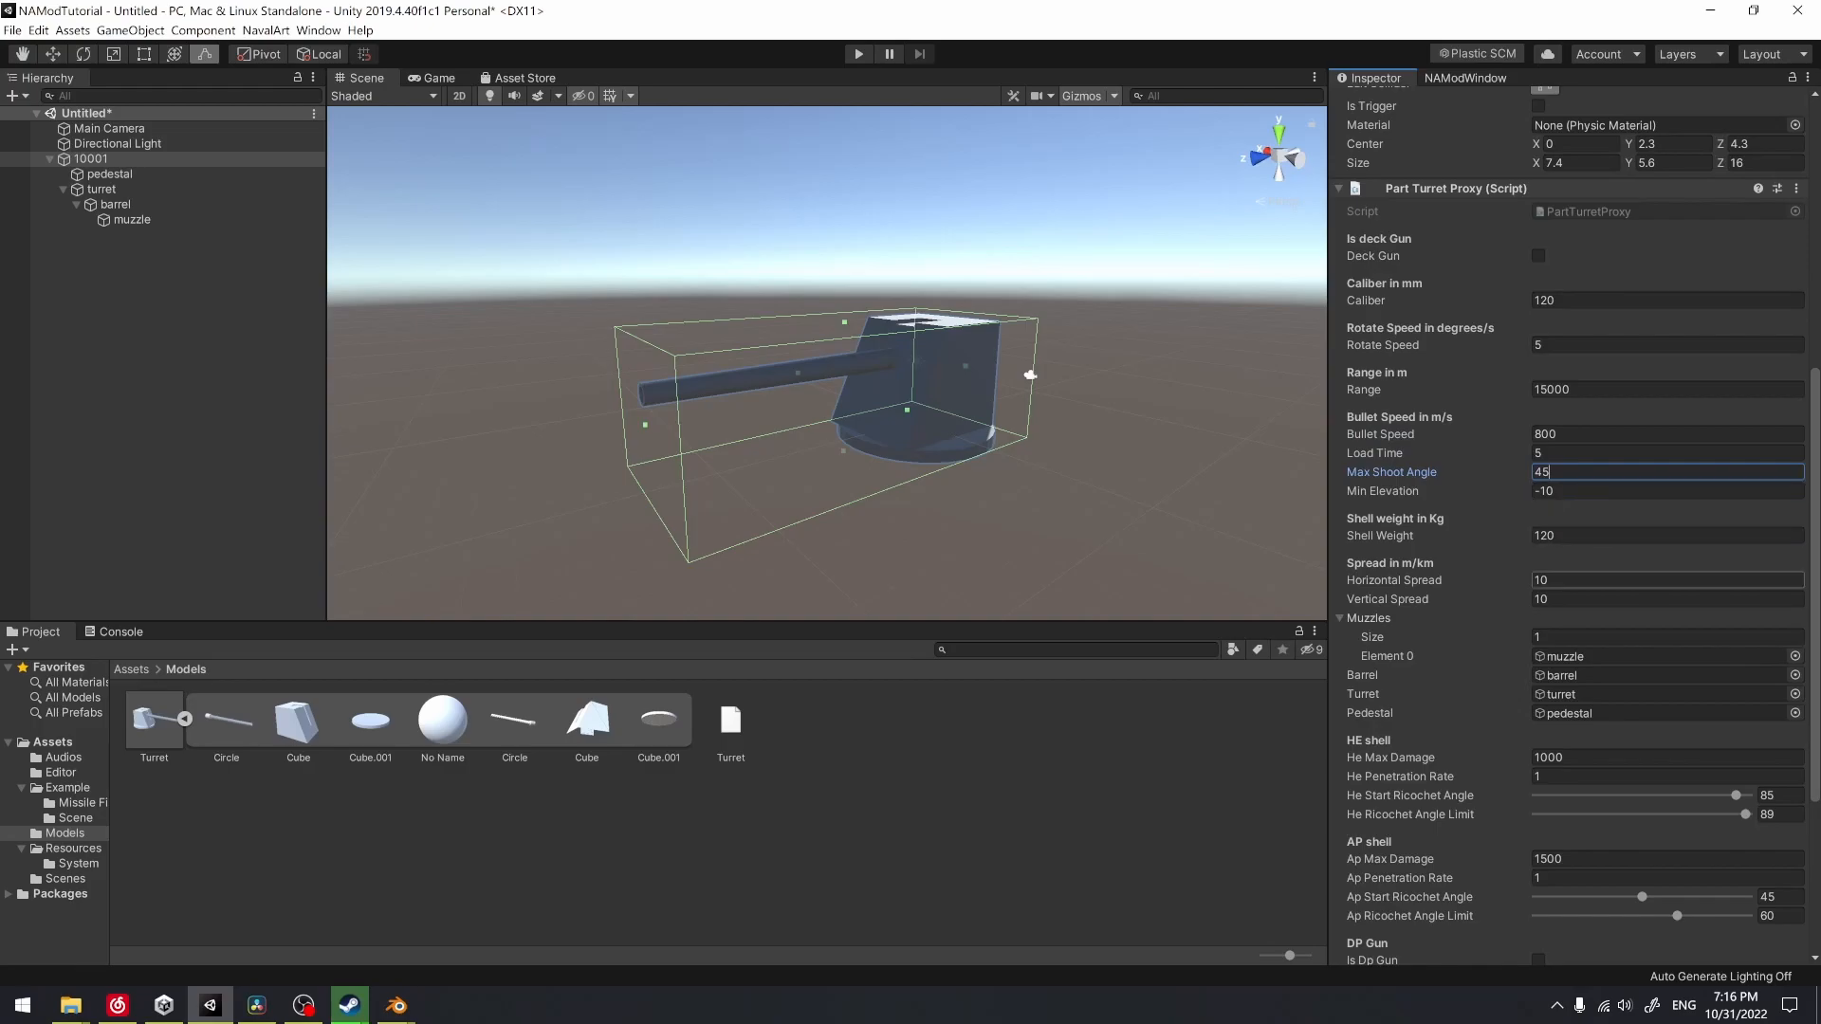
# Set the turret's Horizontal Spread to 12 and Vertical Spread to 8
pyautogui.scroll(-3, 1561, 565)
pyautogui.write('12')
pyautogui.moveTo(1562, 411); pyautogui.dragTo(1431, 427)
# Set the Muzzles list size to 2 and duplicate the muzzle object under the barrel
pyautogui.moveTo(1563, 466); pyautogui.dragTo(1464, 456)
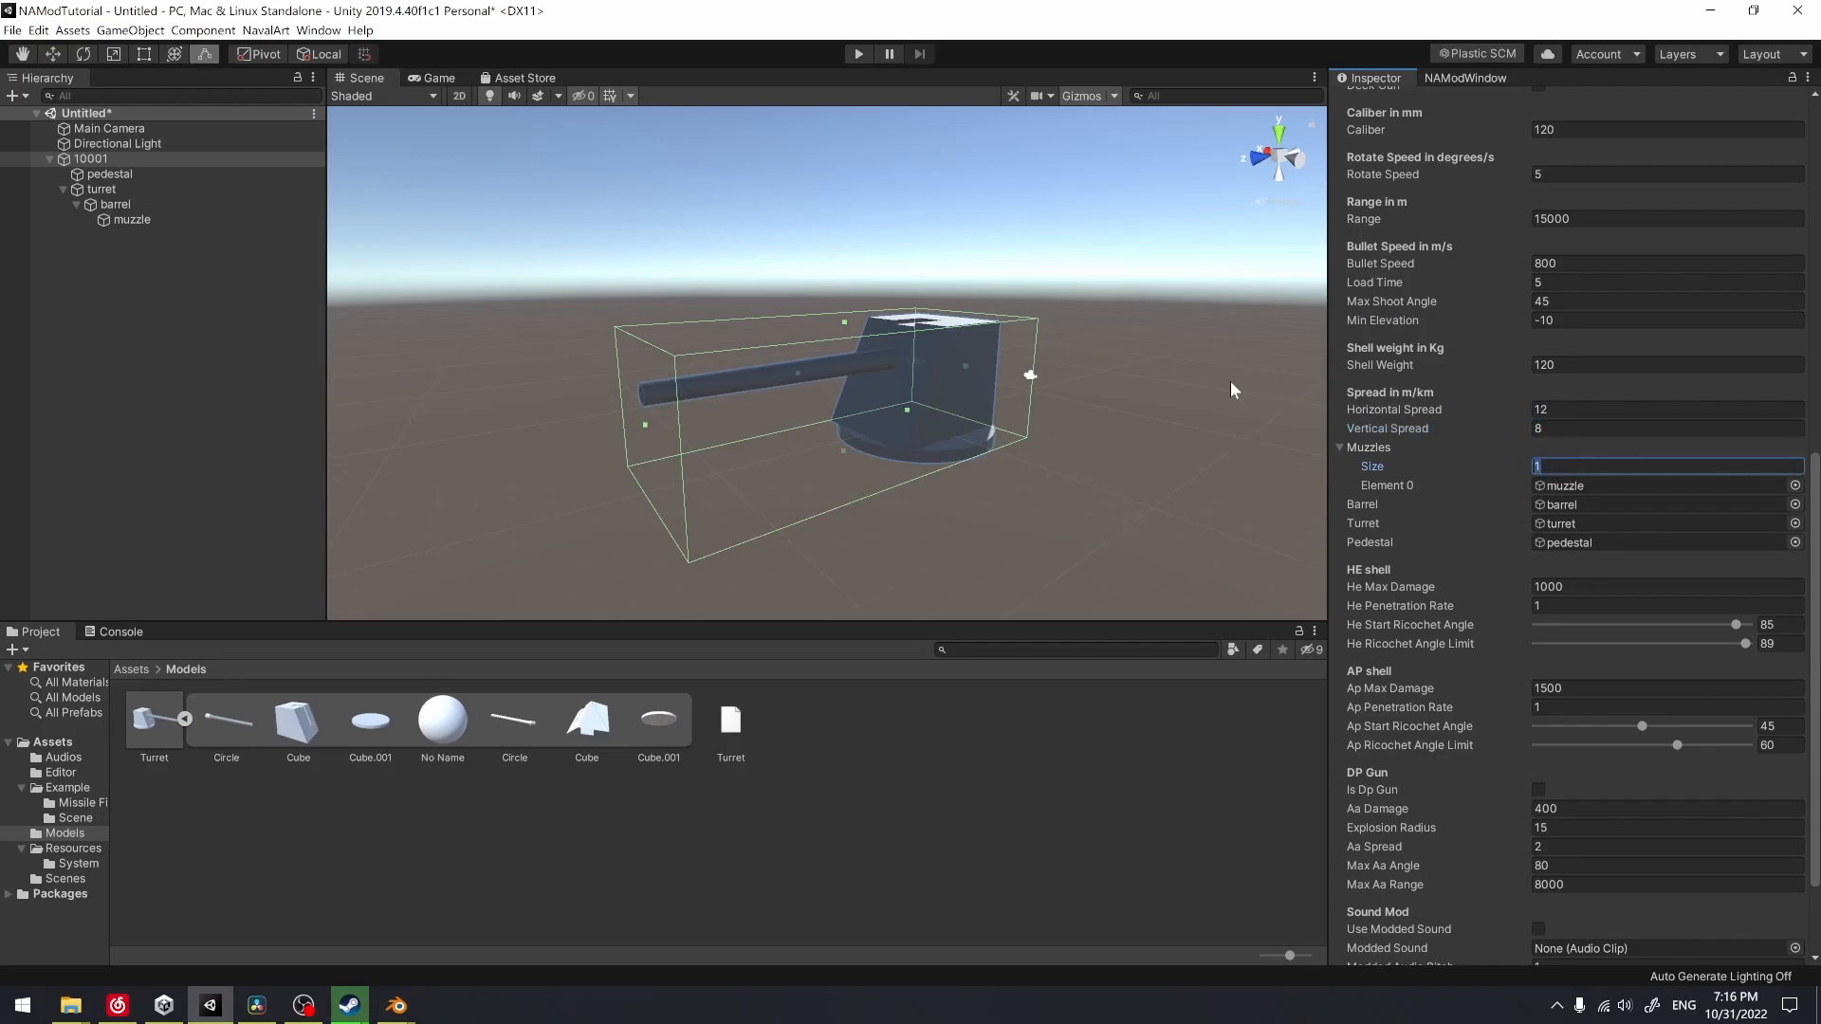
pyautogui.press('Return')
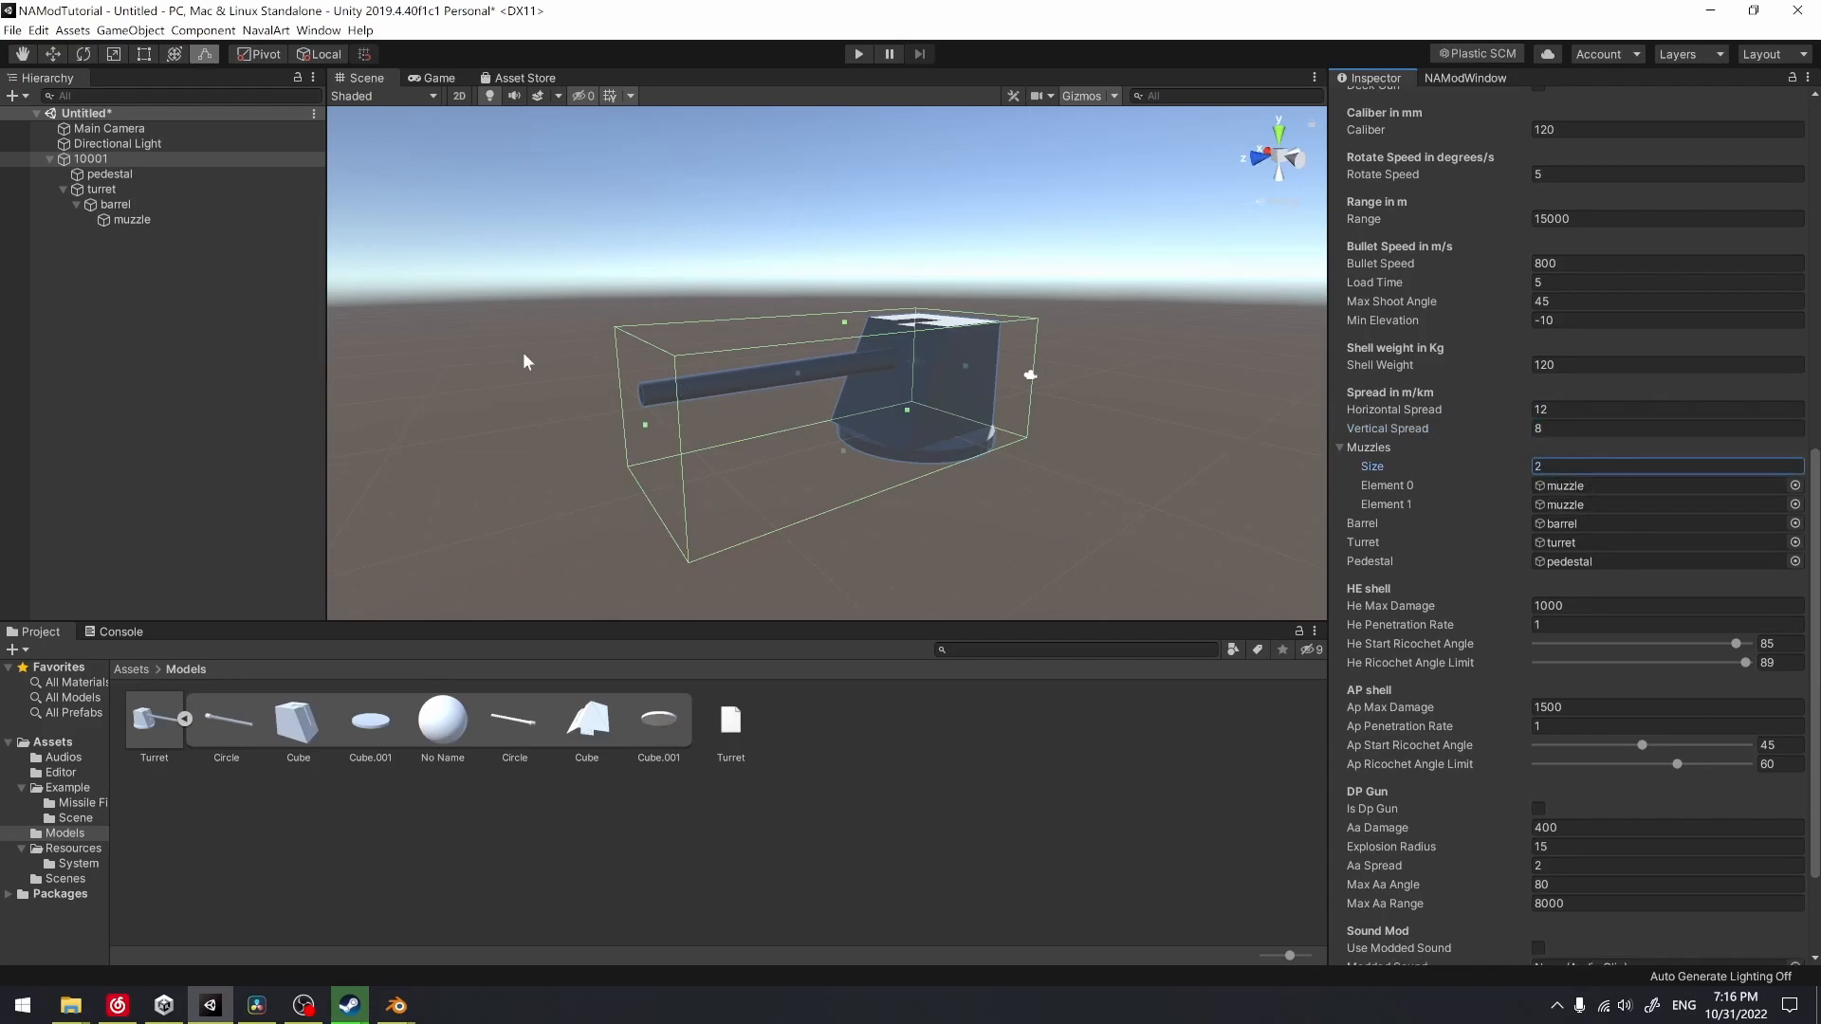
pyautogui.click(140, 218)
pyautogui.hotkey('ctrl', 'd')
pyautogui.moveTo(755, 383); pyautogui.dragTo(901, 436, button='right')
pyautogui.press('a')
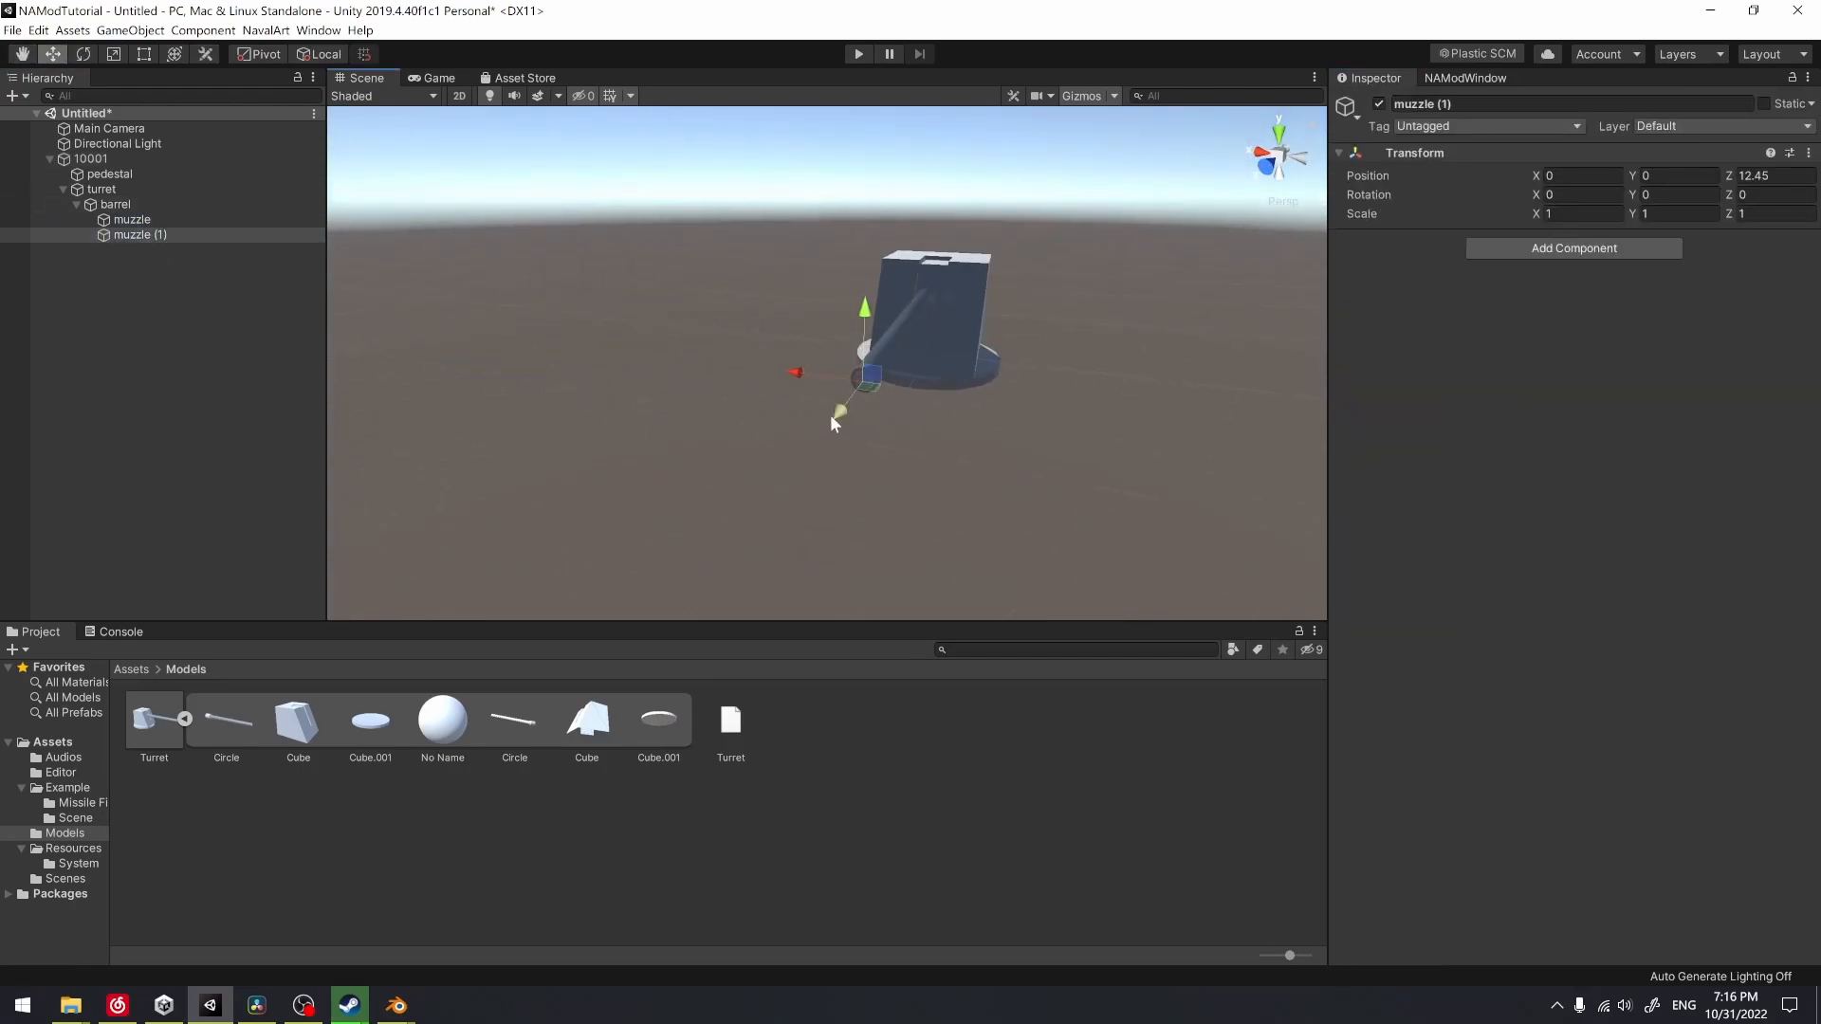
# Replace the muzzle copy with a fresh duplicate of muzzle and move it to X -1.35
pyautogui.rightClick(201, 237)
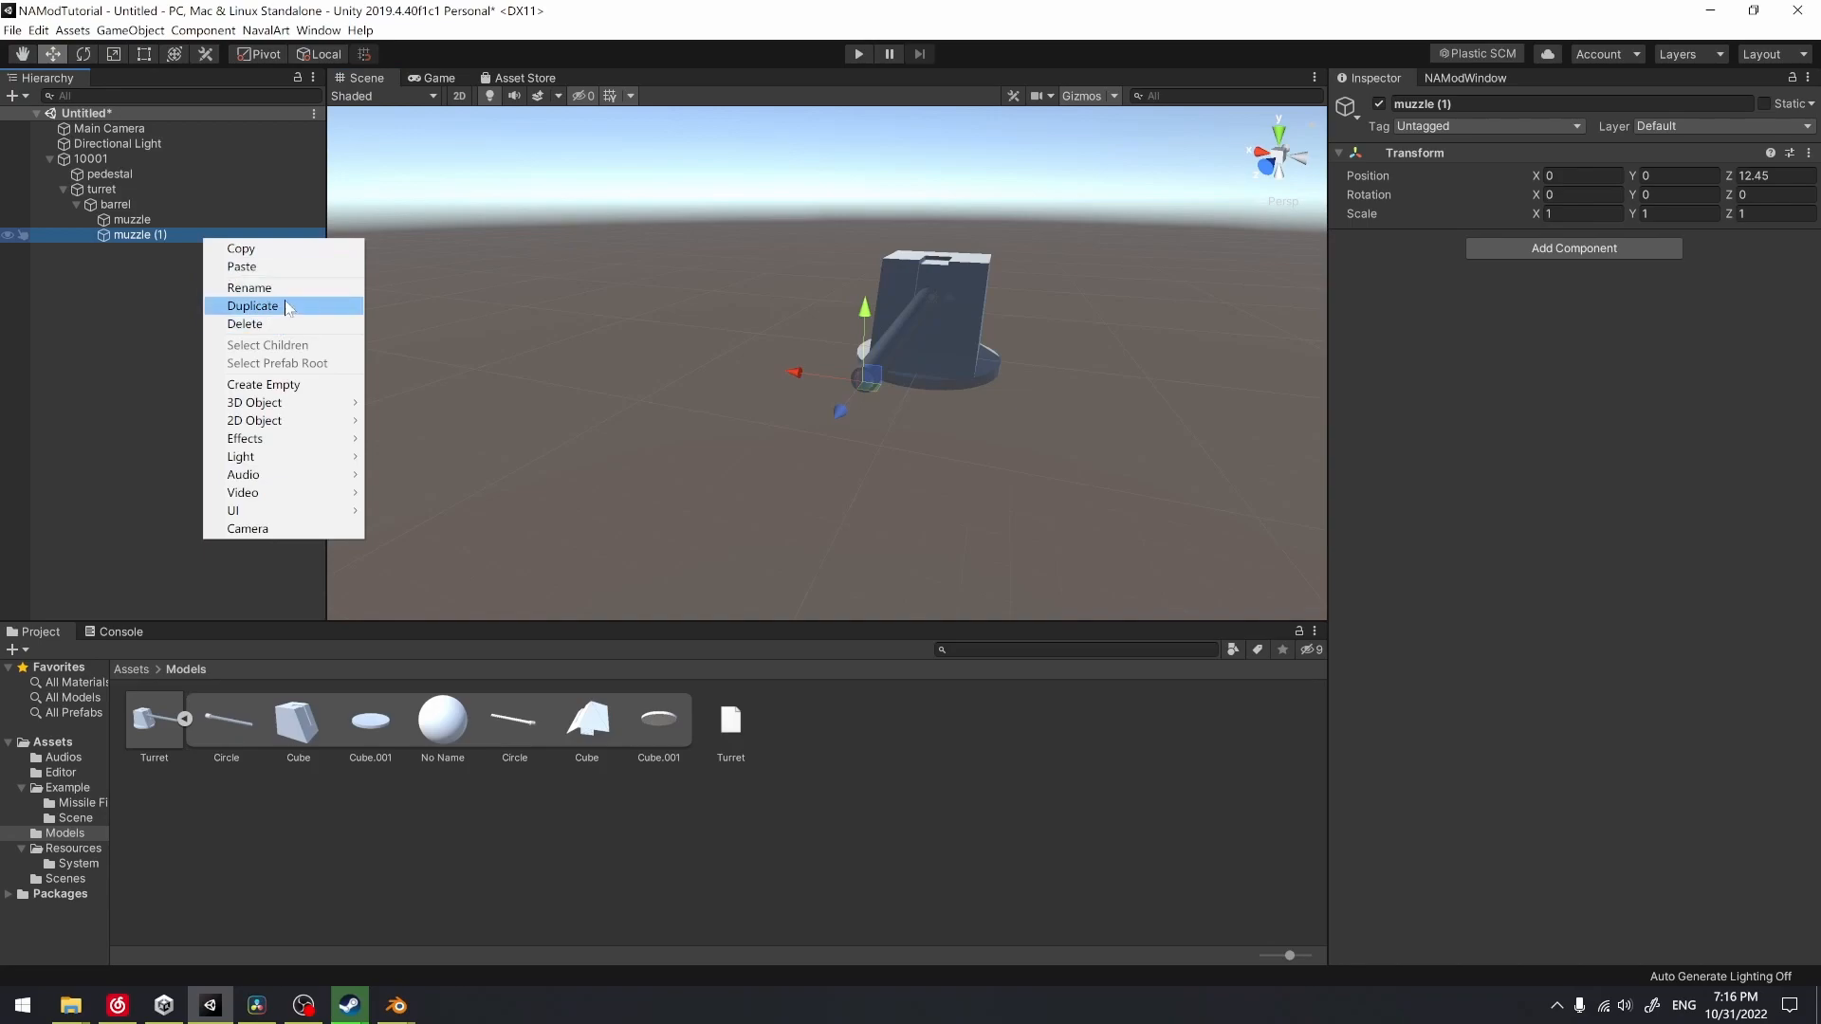
pyautogui.click(151, 248)
pyautogui.rightClick(187, 234)
pyautogui.click(165, 241)
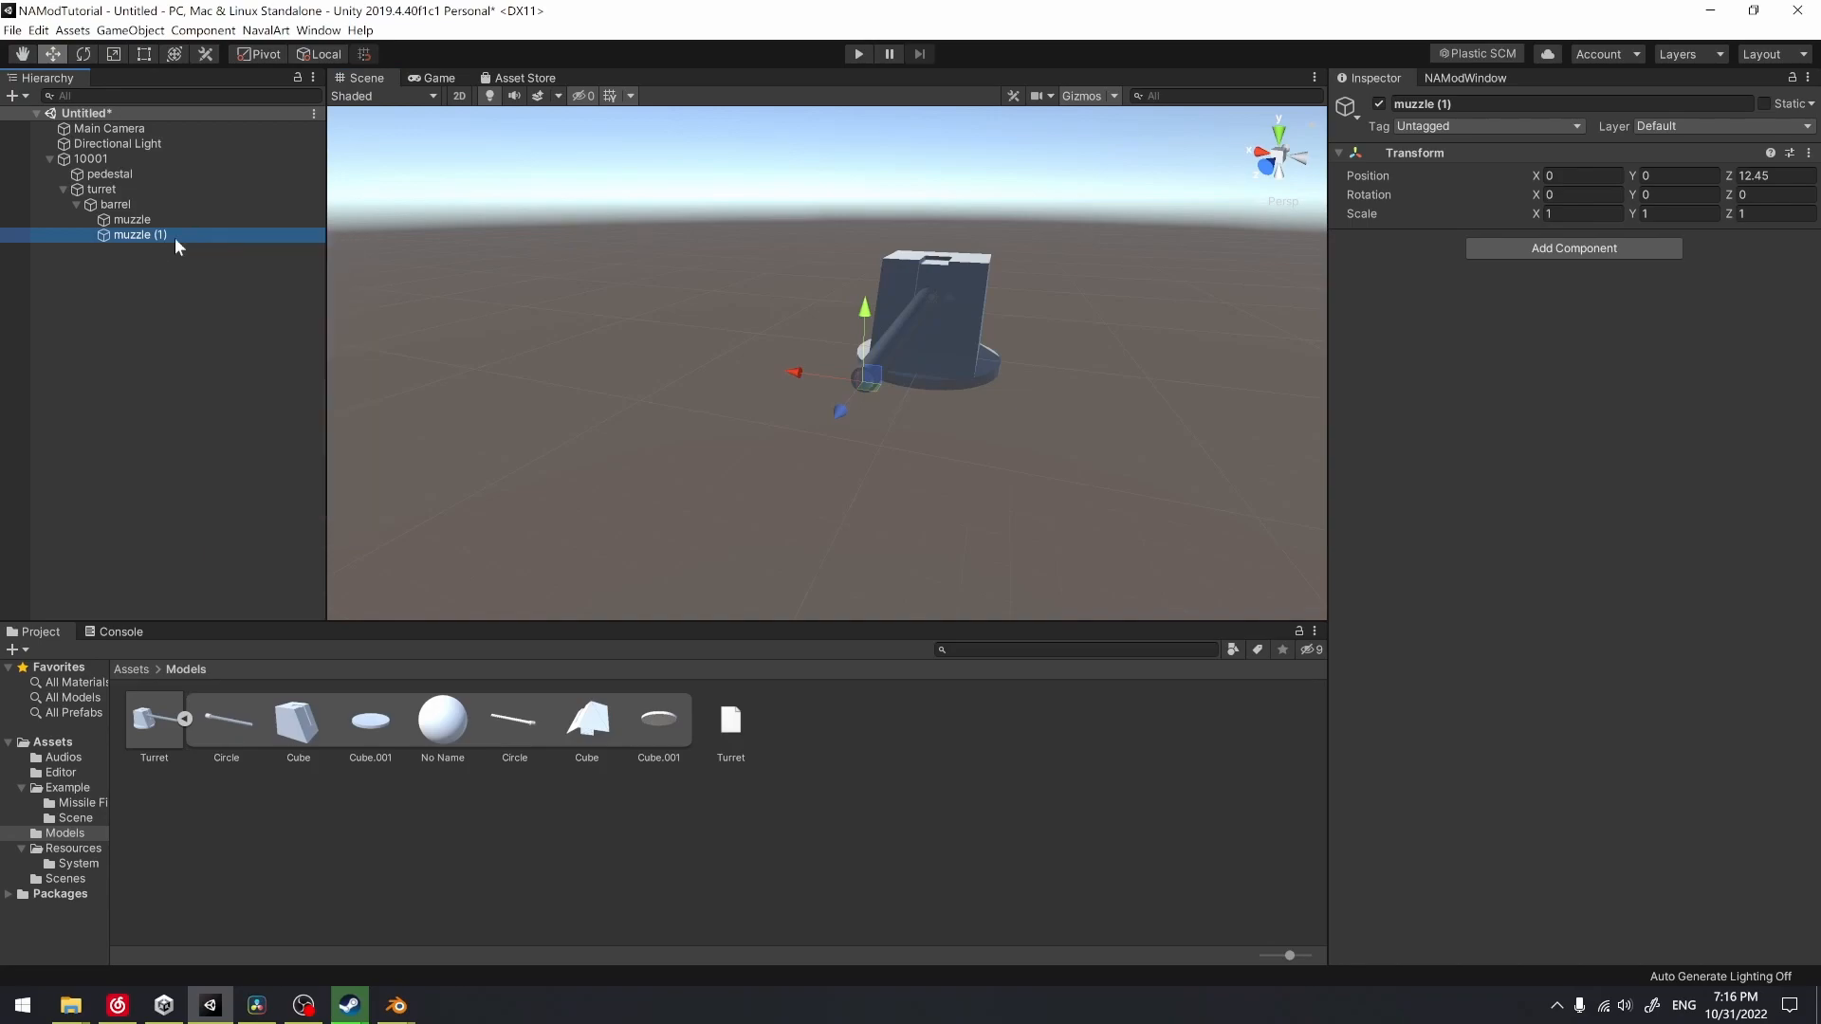
pyautogui.click(93, 252)
pyautogui.click(134, 237)
pyautogui.press('Delete')
pyautogui.rightClick(187, 223)
pyautogui.click(223, 294)
pyautogui.moveTo(802, 377); pyautogui.dragTo(858, 299)
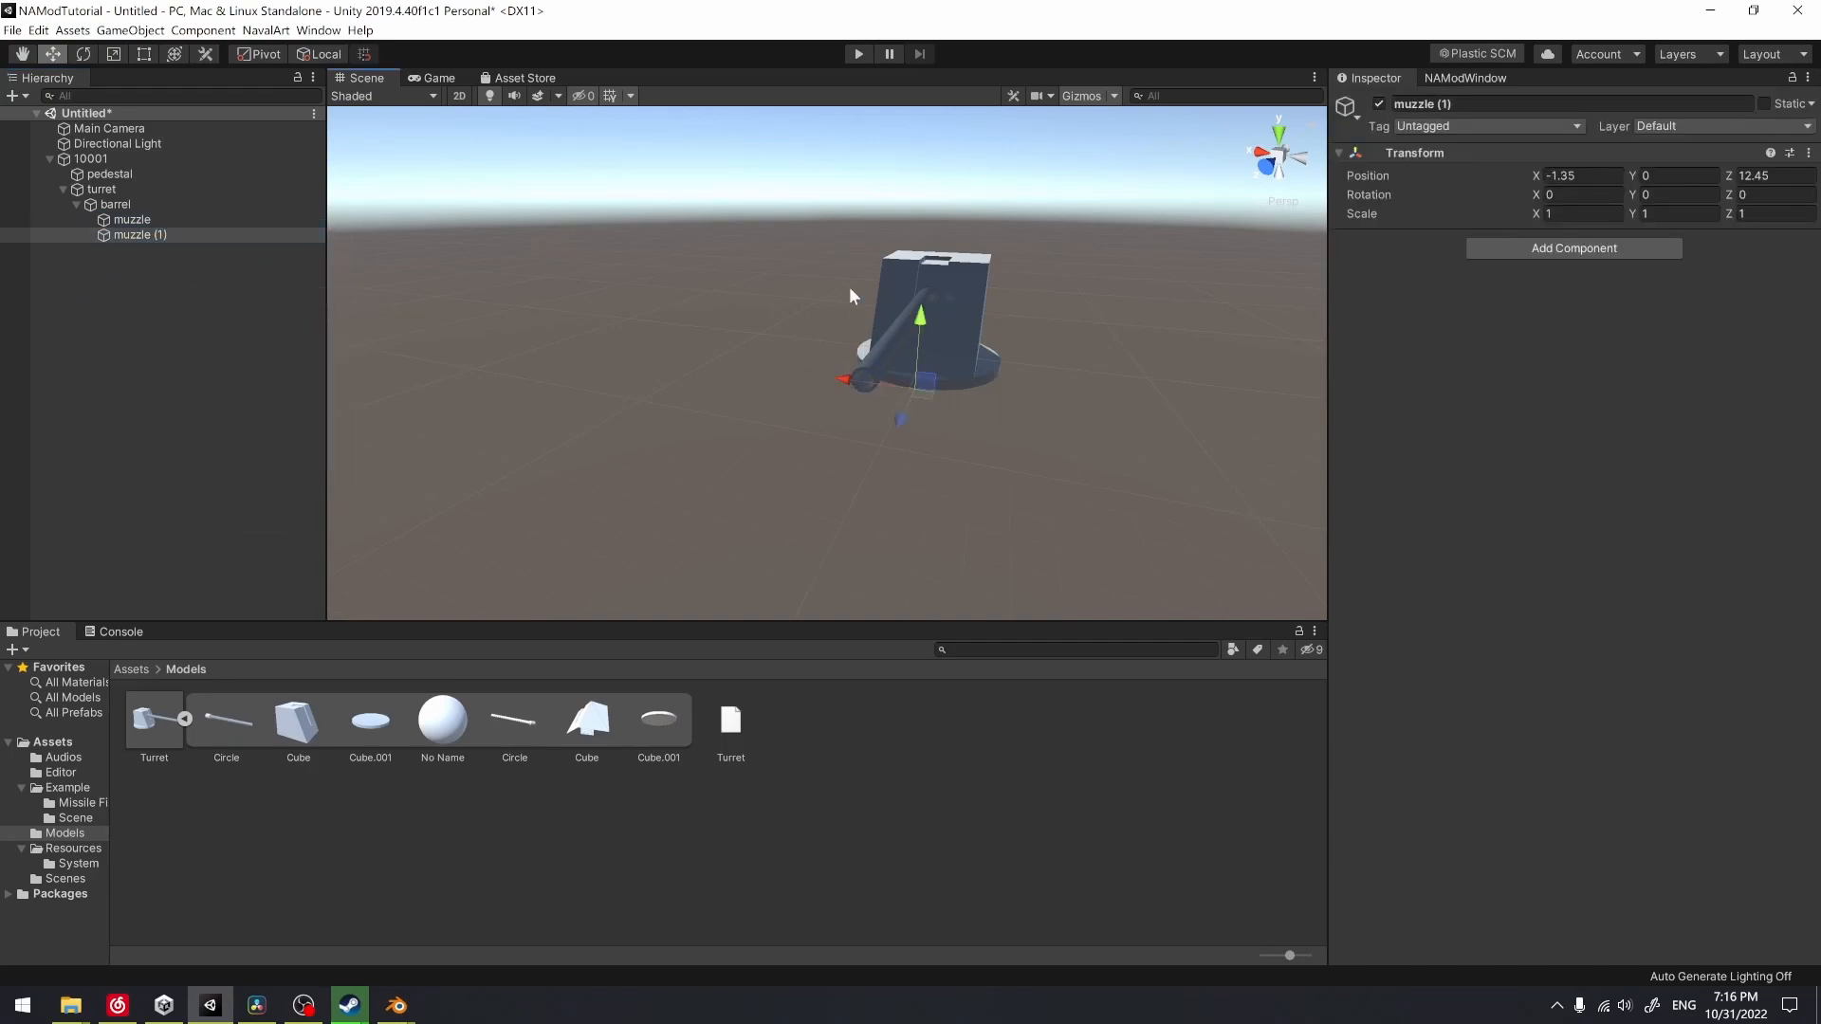
# Assign muzzle (1) to Element 1 of part 10001's Muzzles list
pyautogui.click(189, 220)
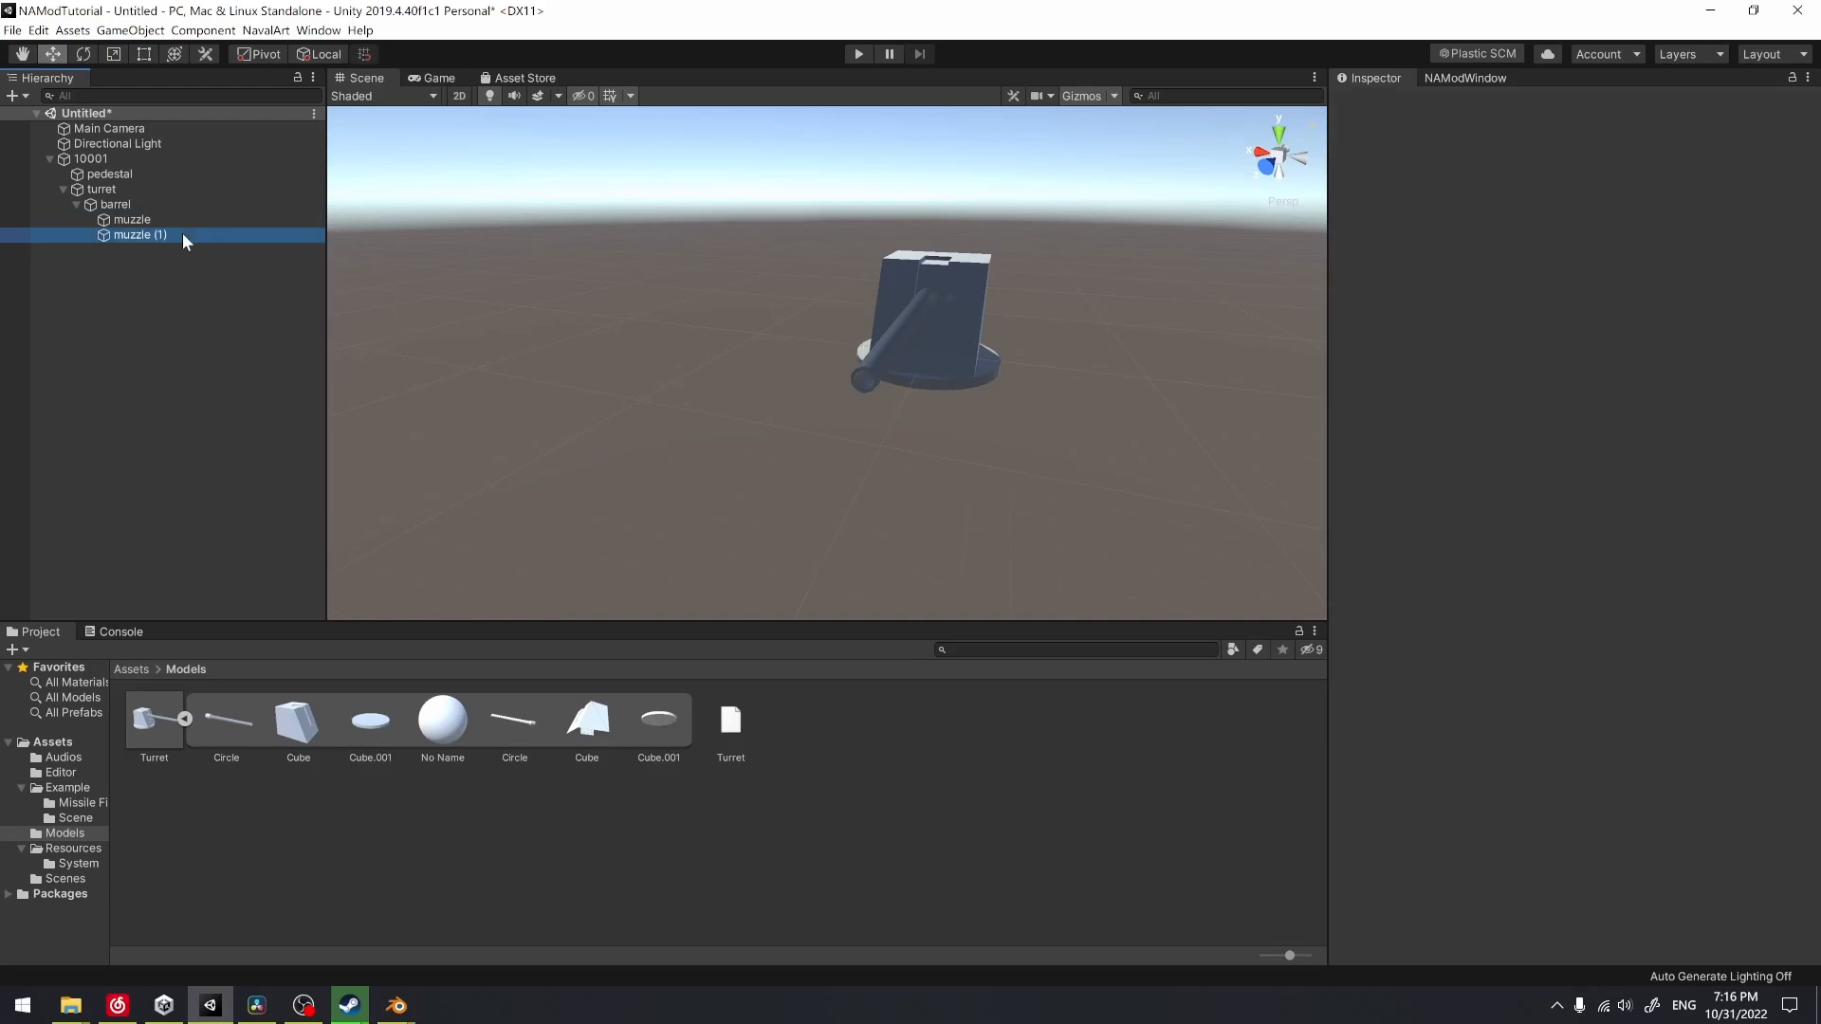
pyautogui.click(182, 234)
pyautogui.click(200, 204)
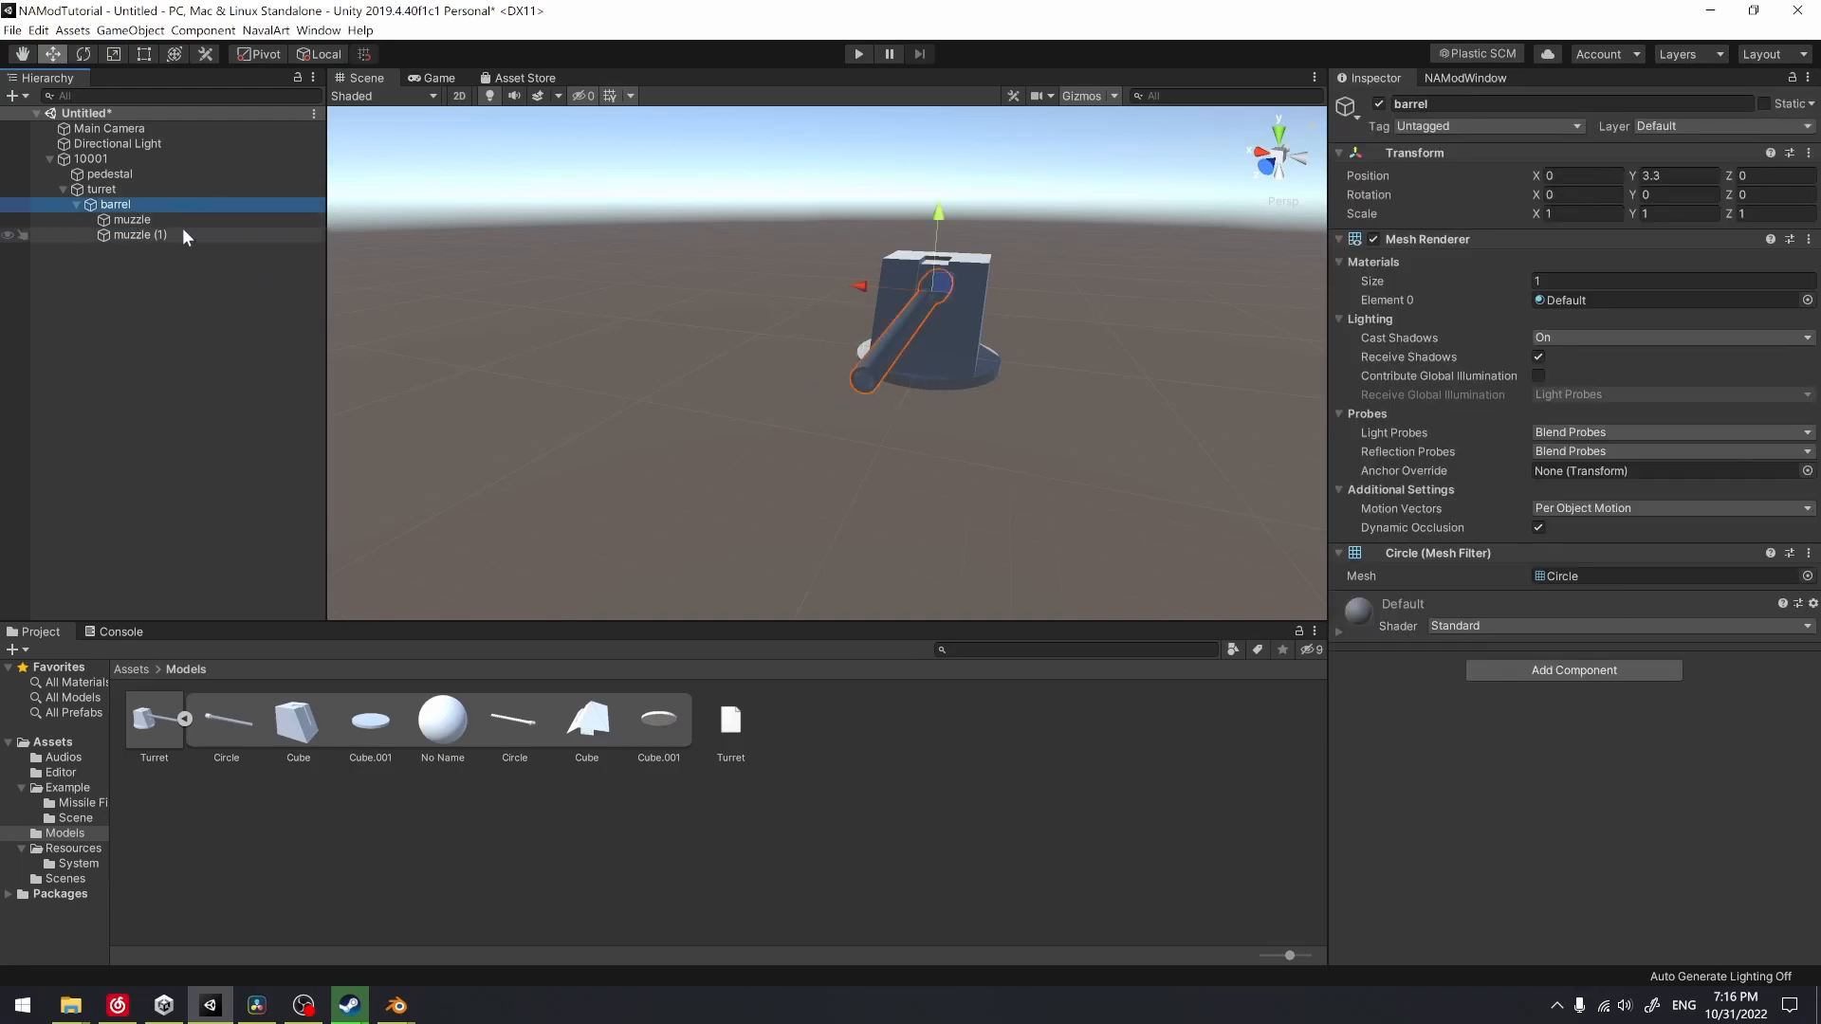
pyautogui.click(203, 160)
pyautogui.scroll(-10, 1680, 417)
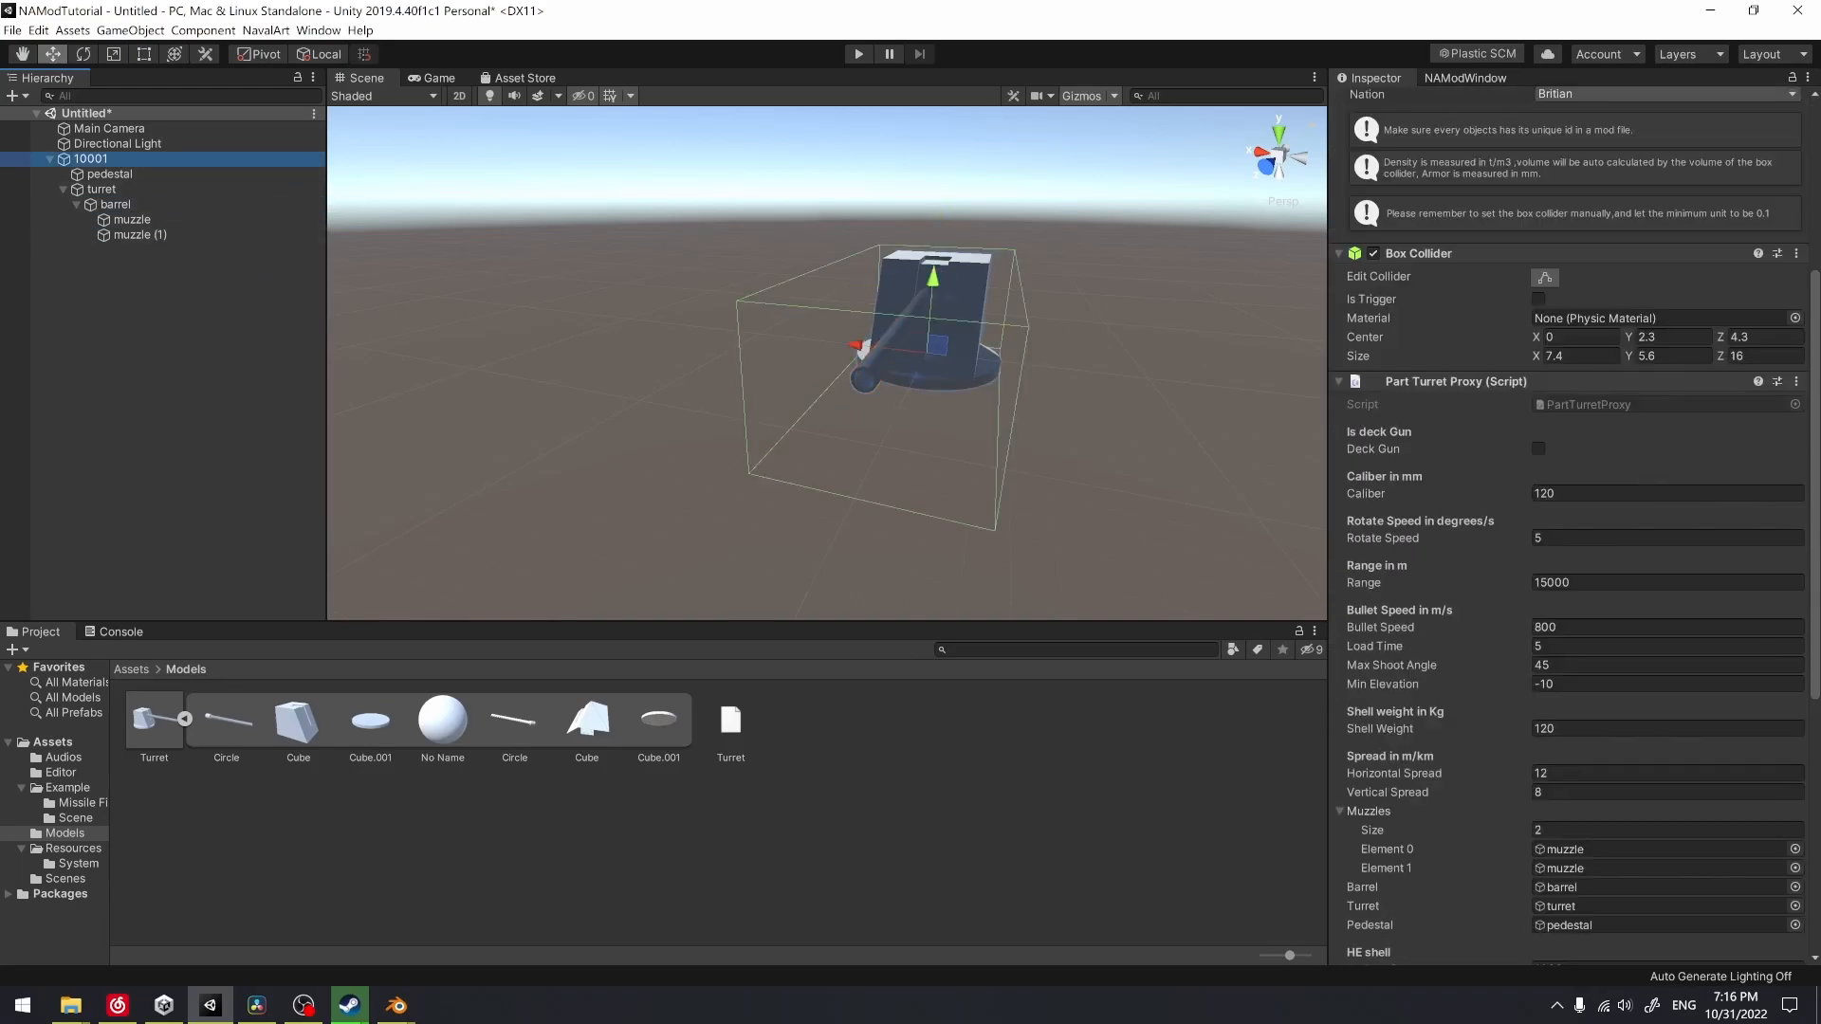
pyautogui.moveTo(189, 235); pyautogui.dragTo(1552, 523)
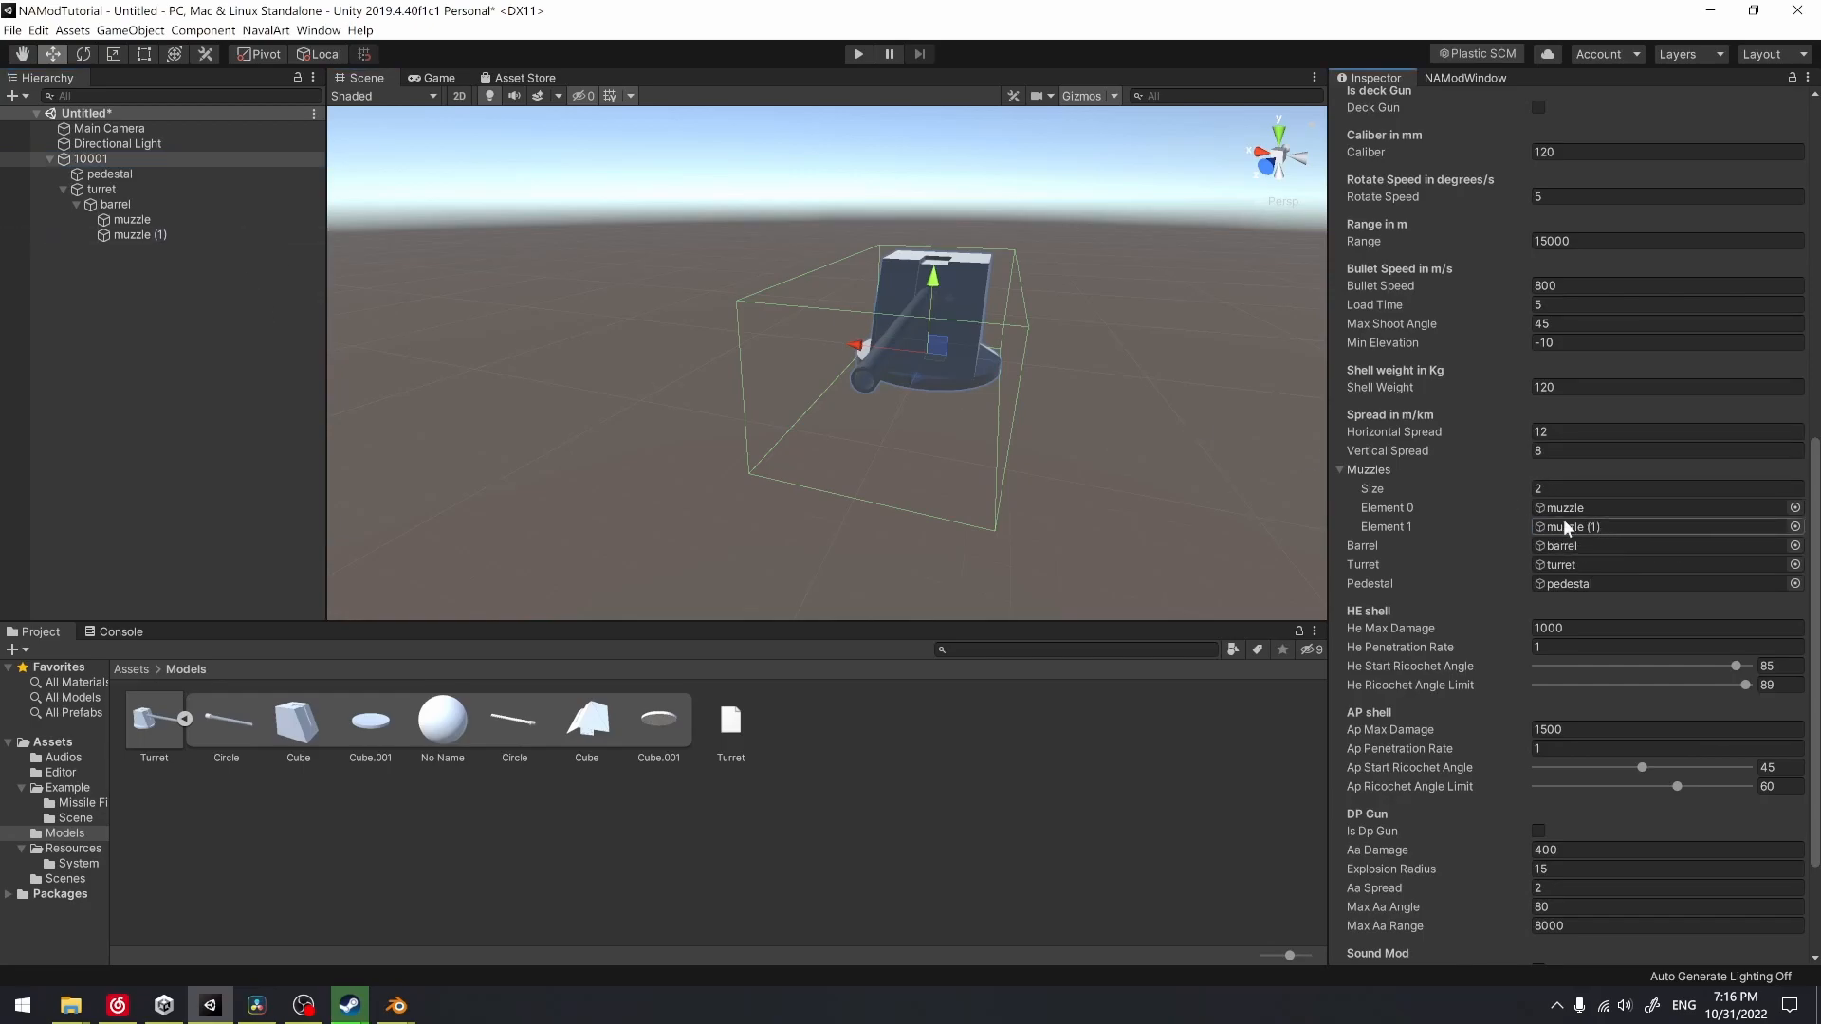
# Reset the Muzzles list size to 1 and delete the extra muzzle (1) object
pyautogui.click(1568, 487)
pyautogui.write('1')
pyautogui.press('Return')
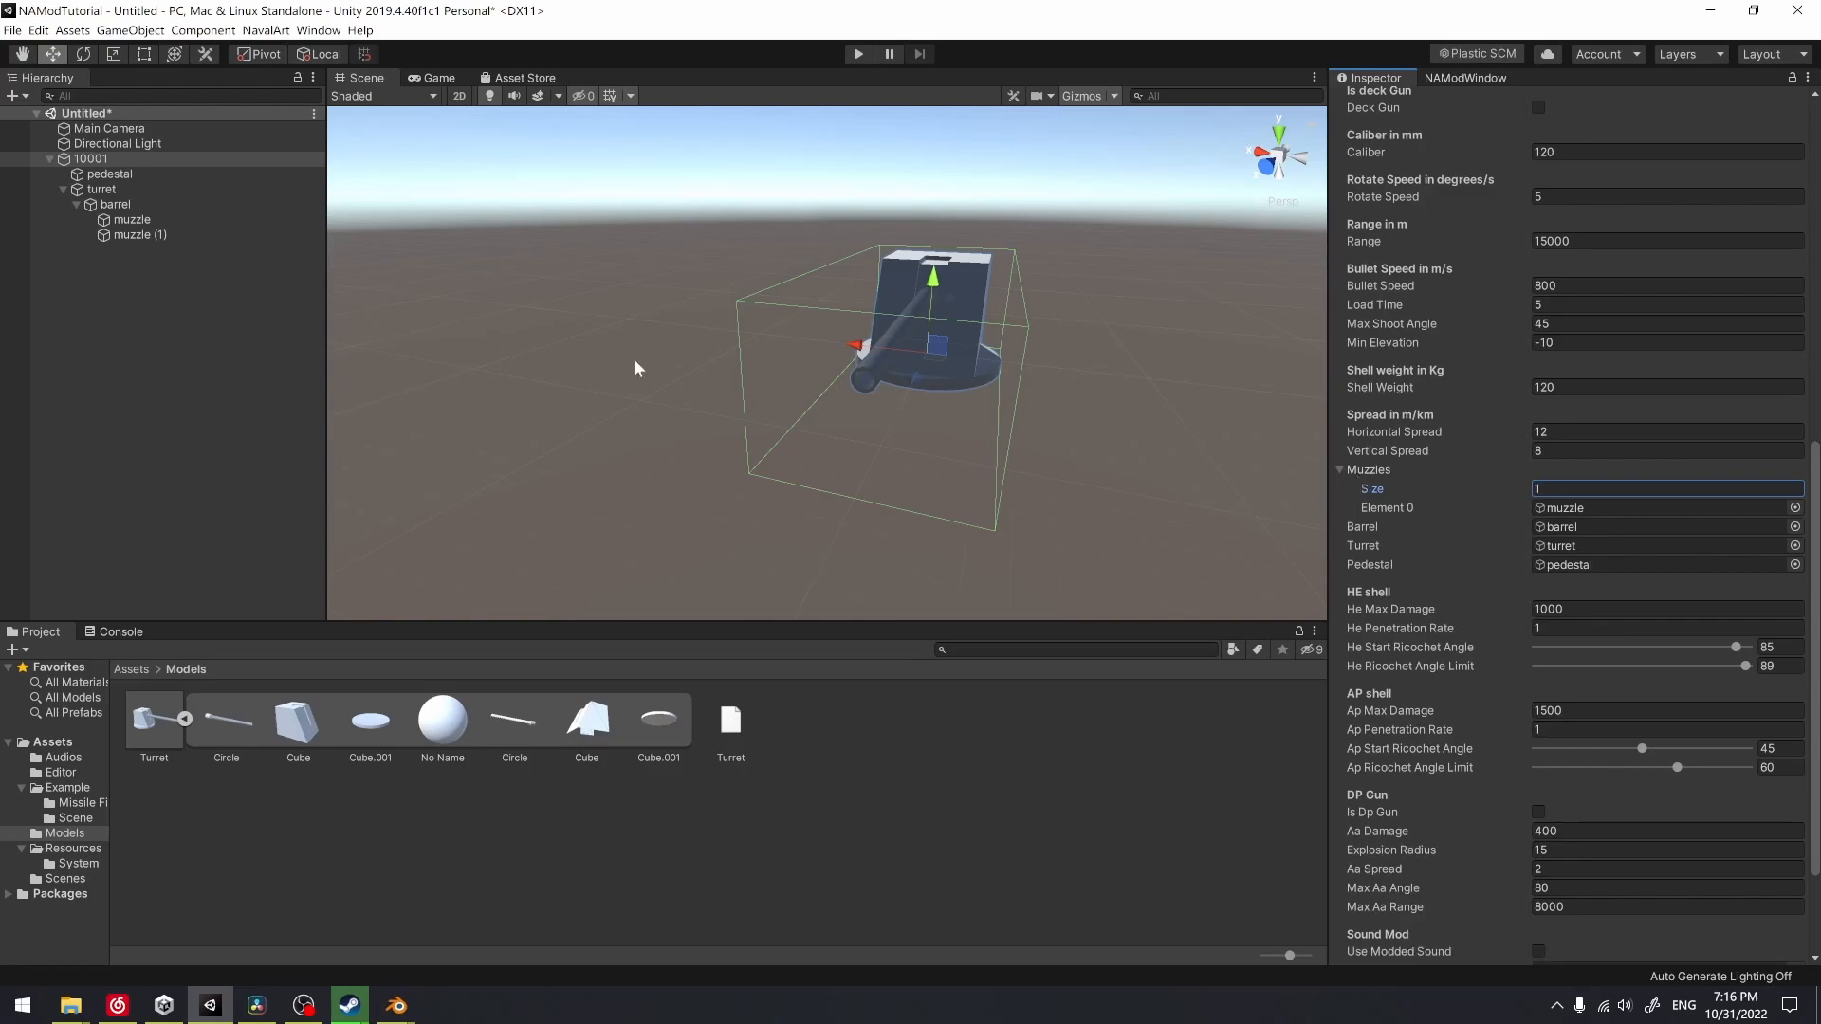
pyautogui.click(194, 234)
pyautogui.press('Delete')
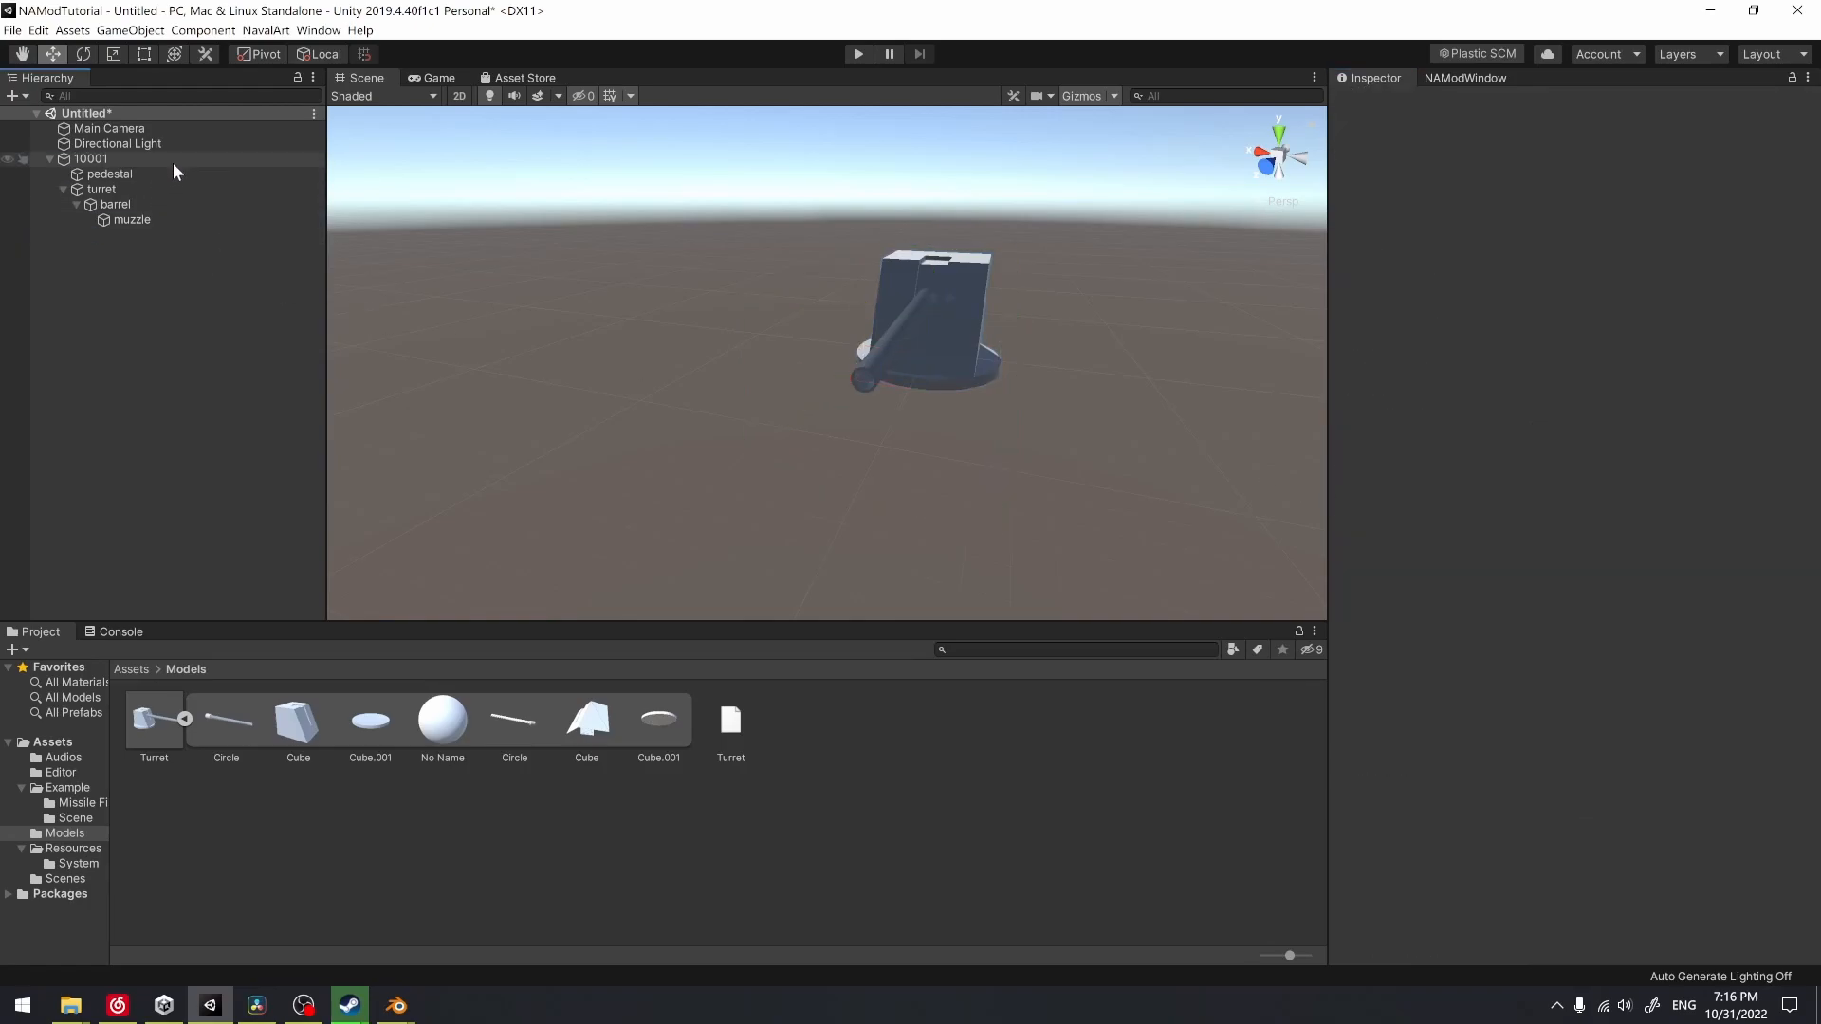
# Inspect part 10001's object references by highlighting the ones assigned as Turret and Pedestal
pyautogui.click(173, 161)
pyautogui.scroll(-10, 1569, 493)
pyautogui.scroll(-2, 1580, 573)
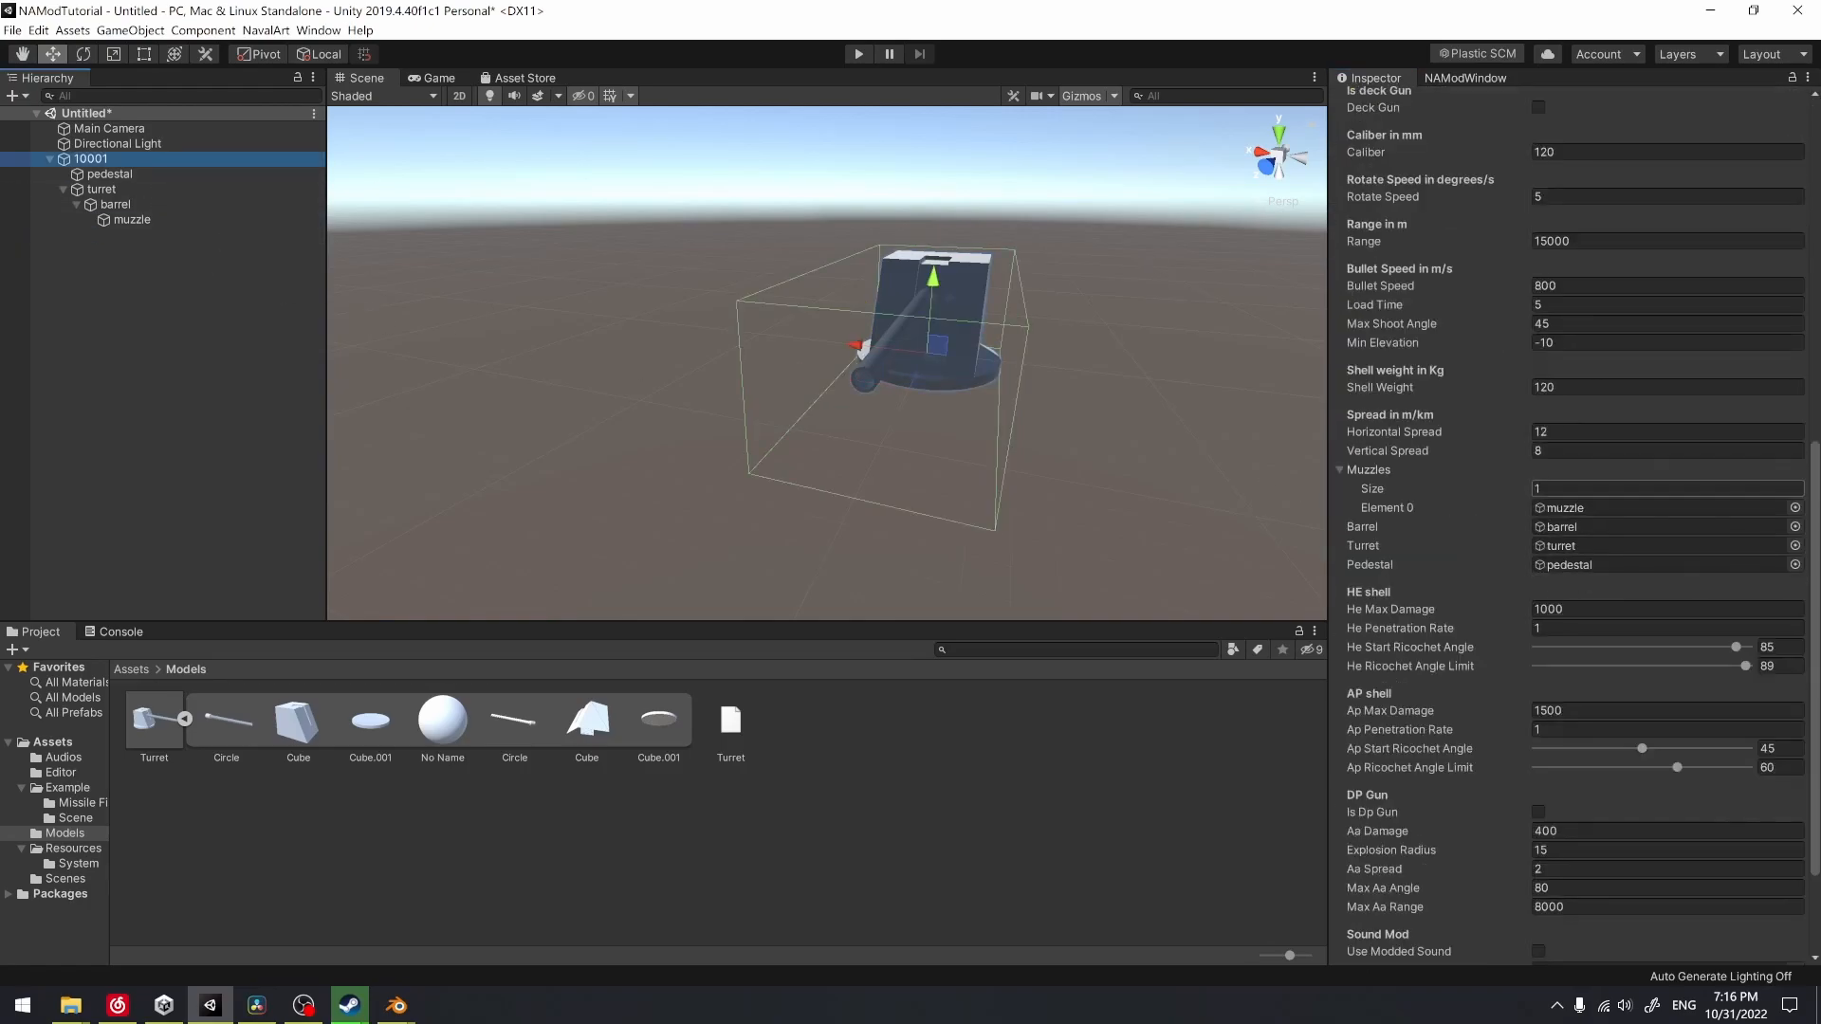
pyautogui.moveTo(1188, 464); pyautogui.dragTo(1105, 474, button='middle')
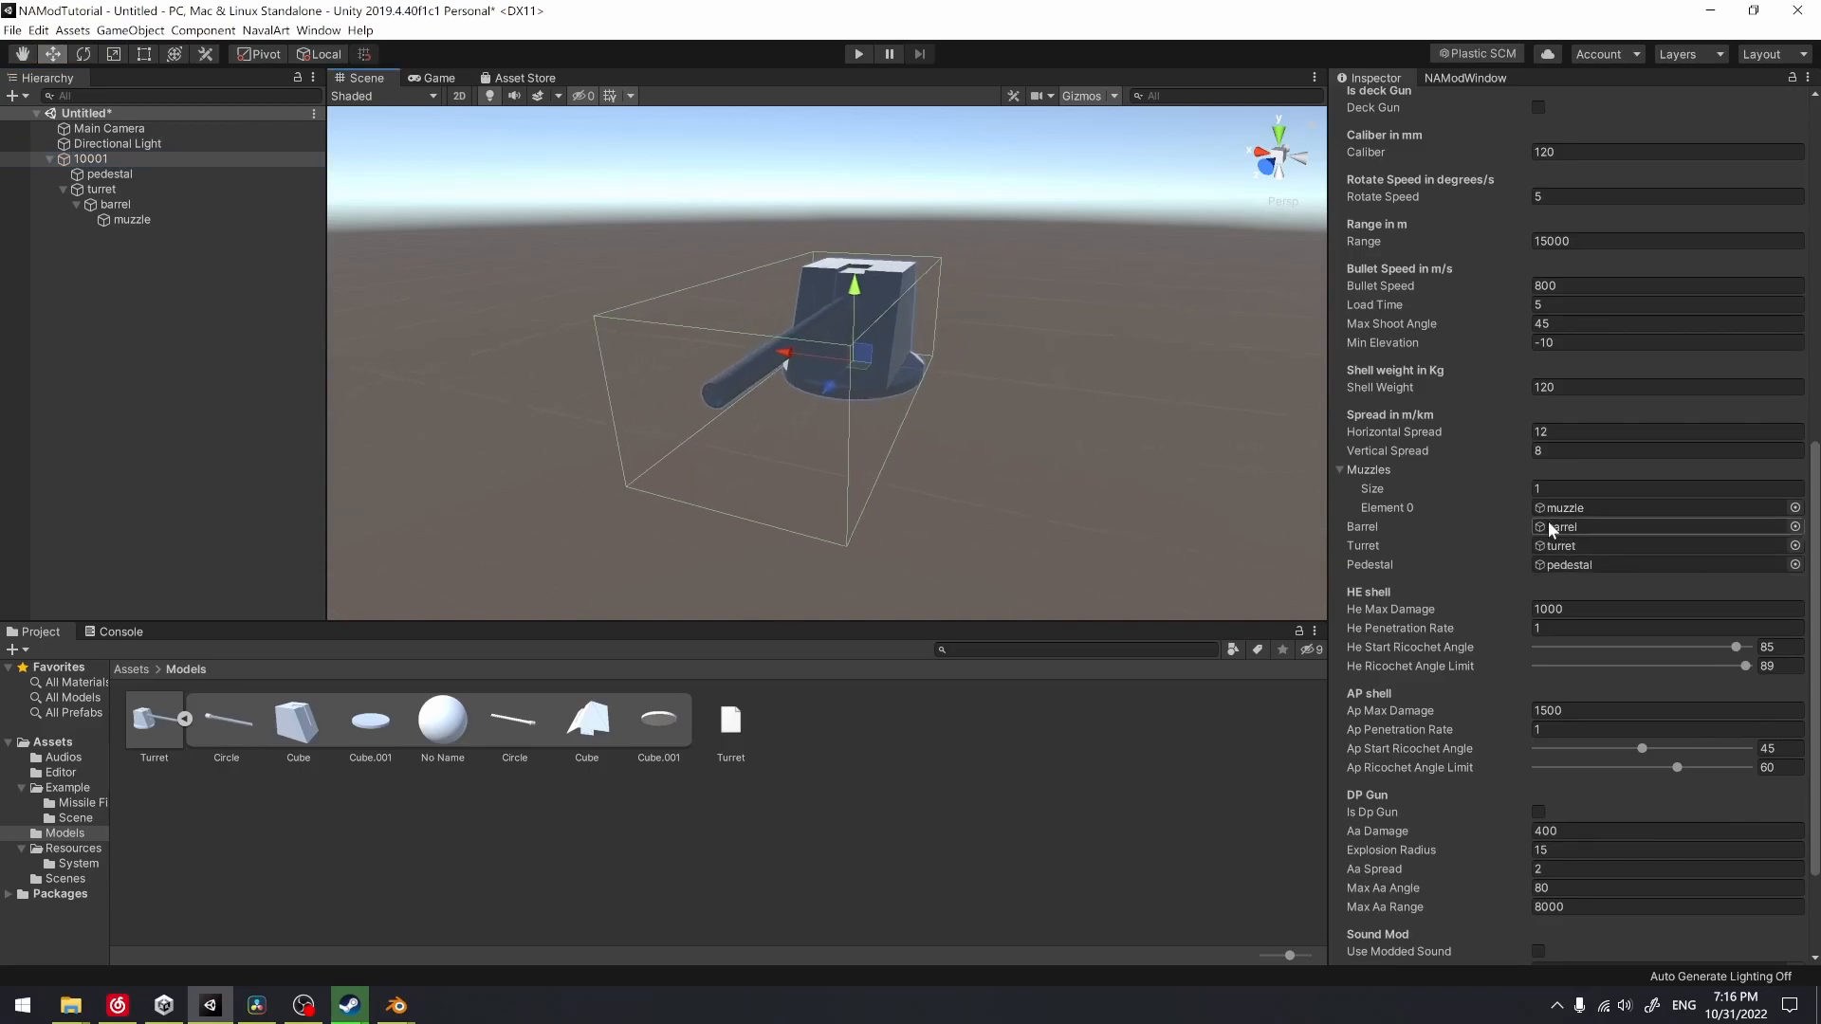
pyautogui.click(1551, 544)
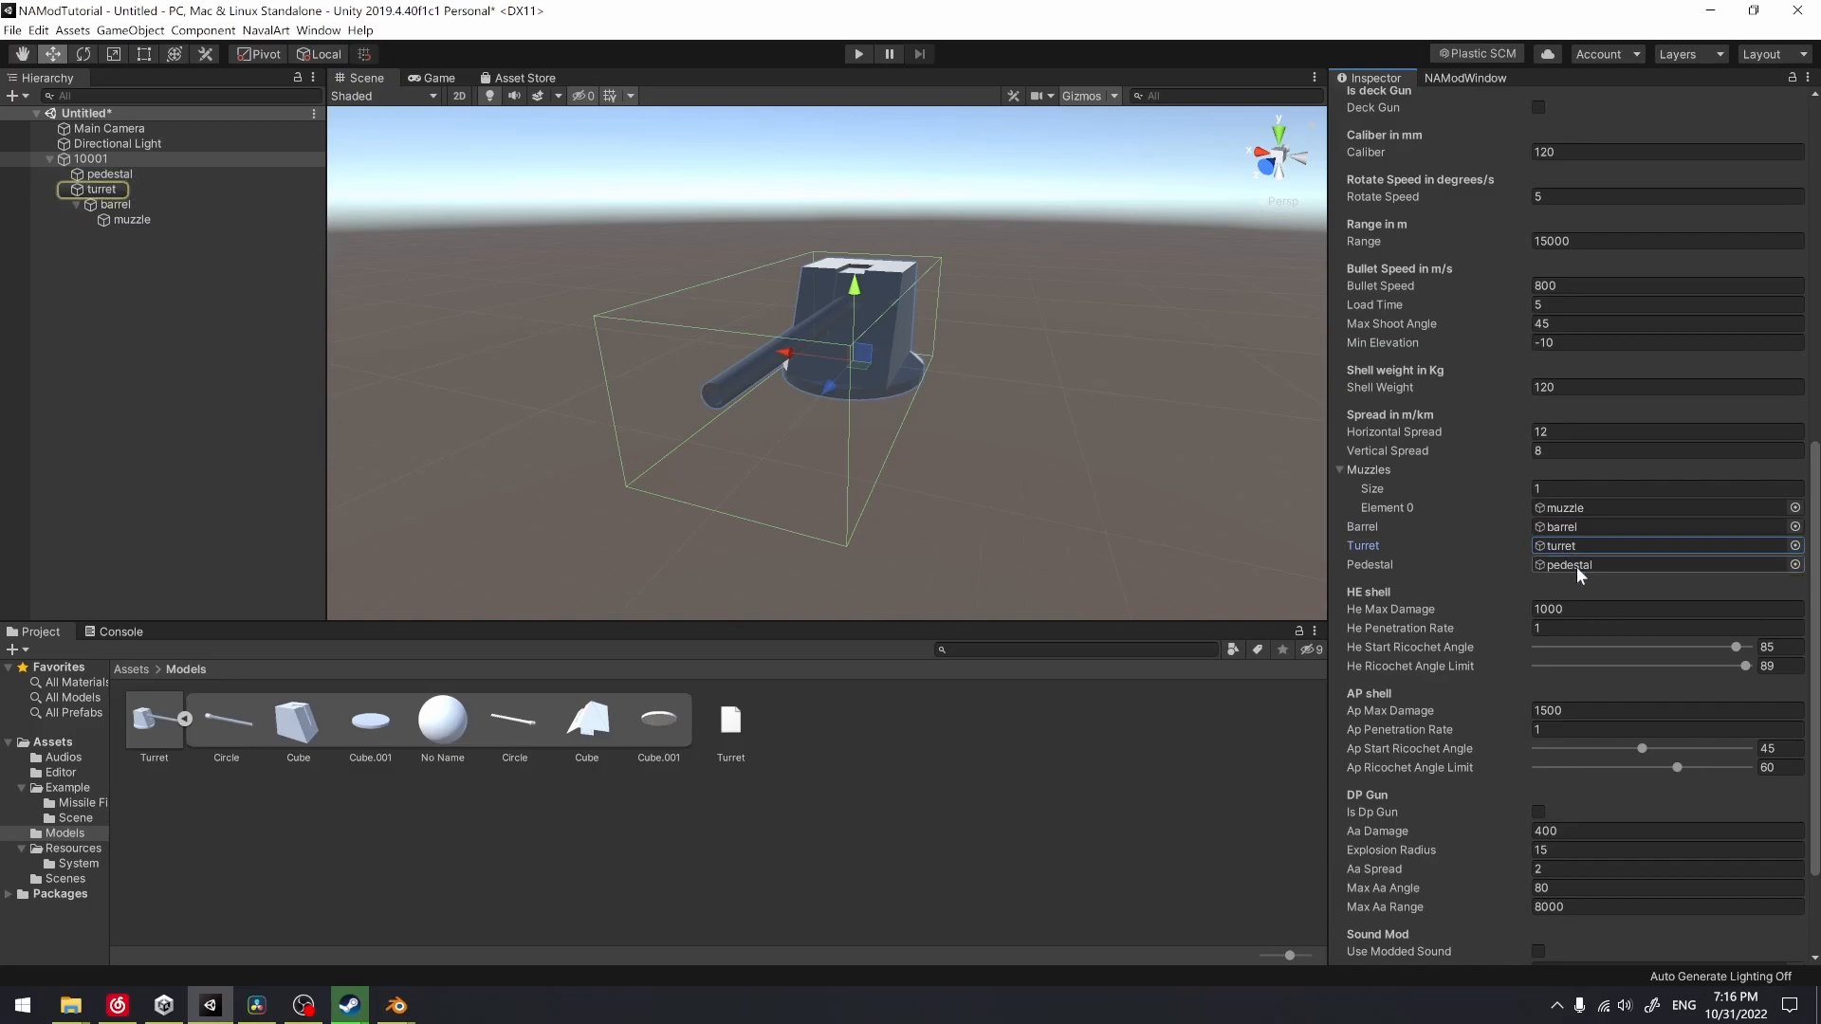
pyautogui.click(1576, 566)
# Set the HE shell's Max Damage to 1200 and the AP shell's Max Damage to 2000
pyautogui.scroll(-3, 1516, 558)
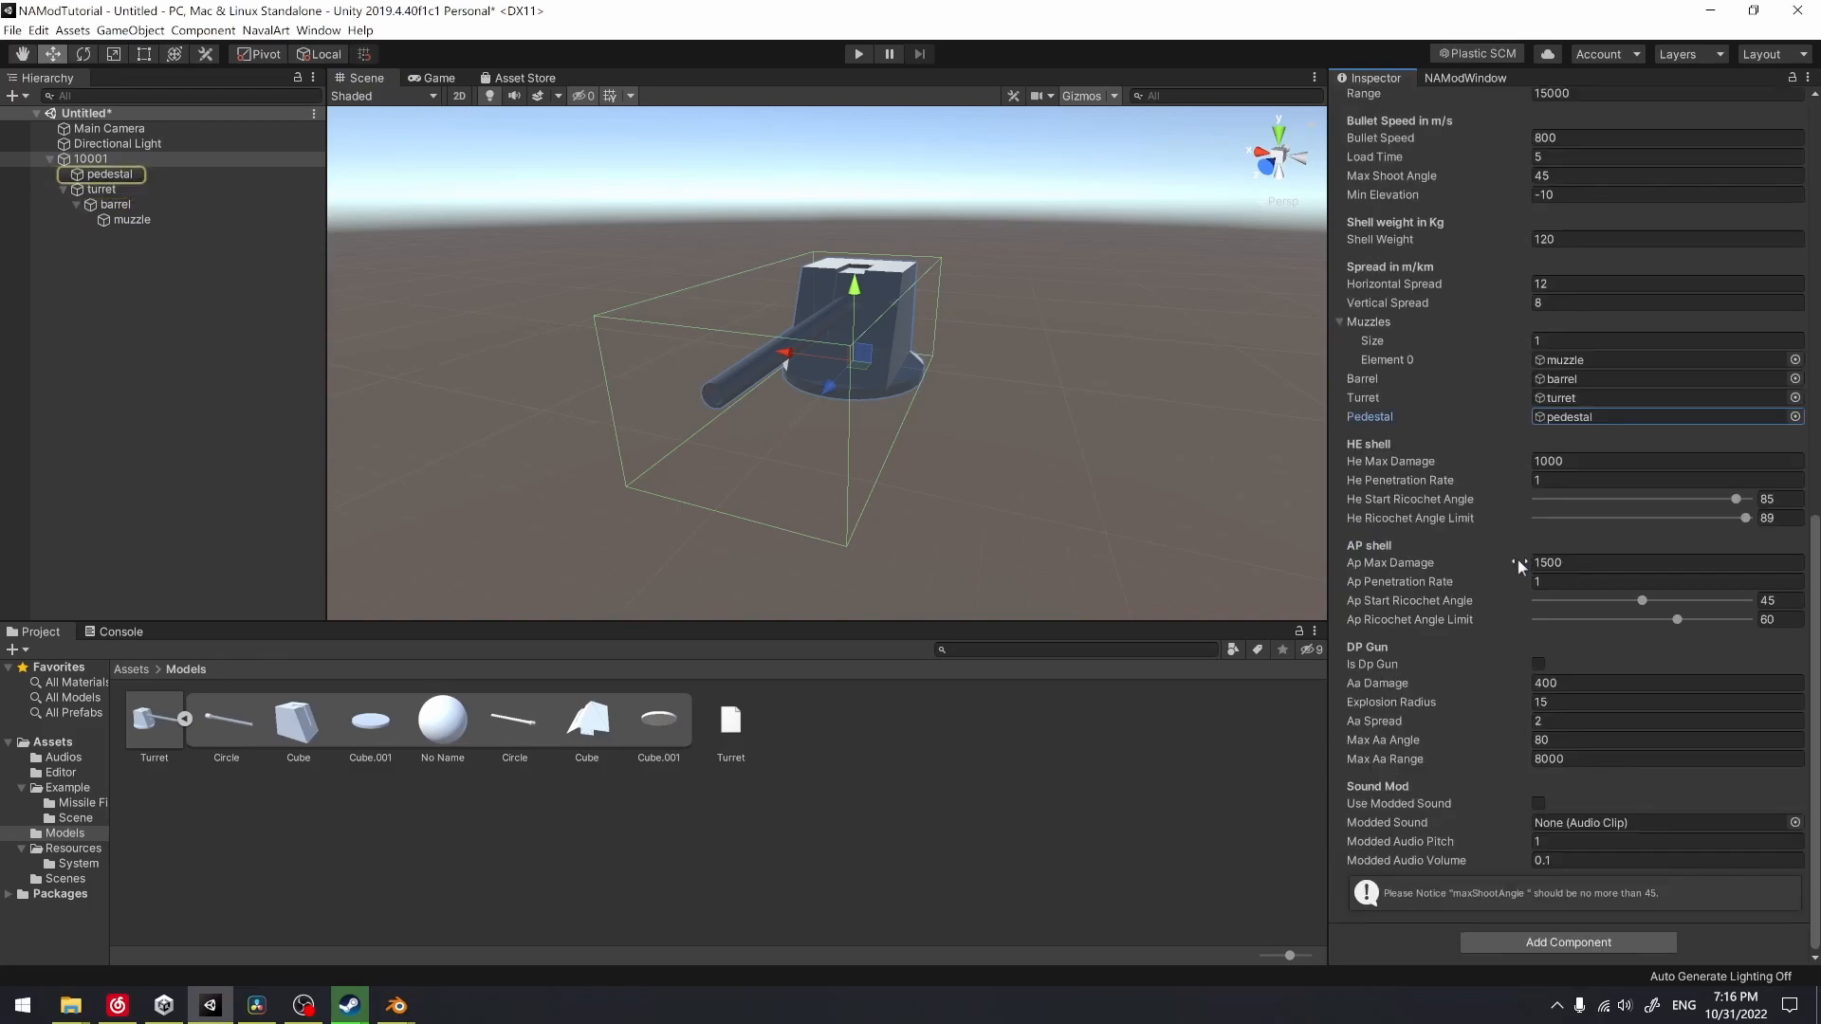
pyautogui.click(1538, 461)
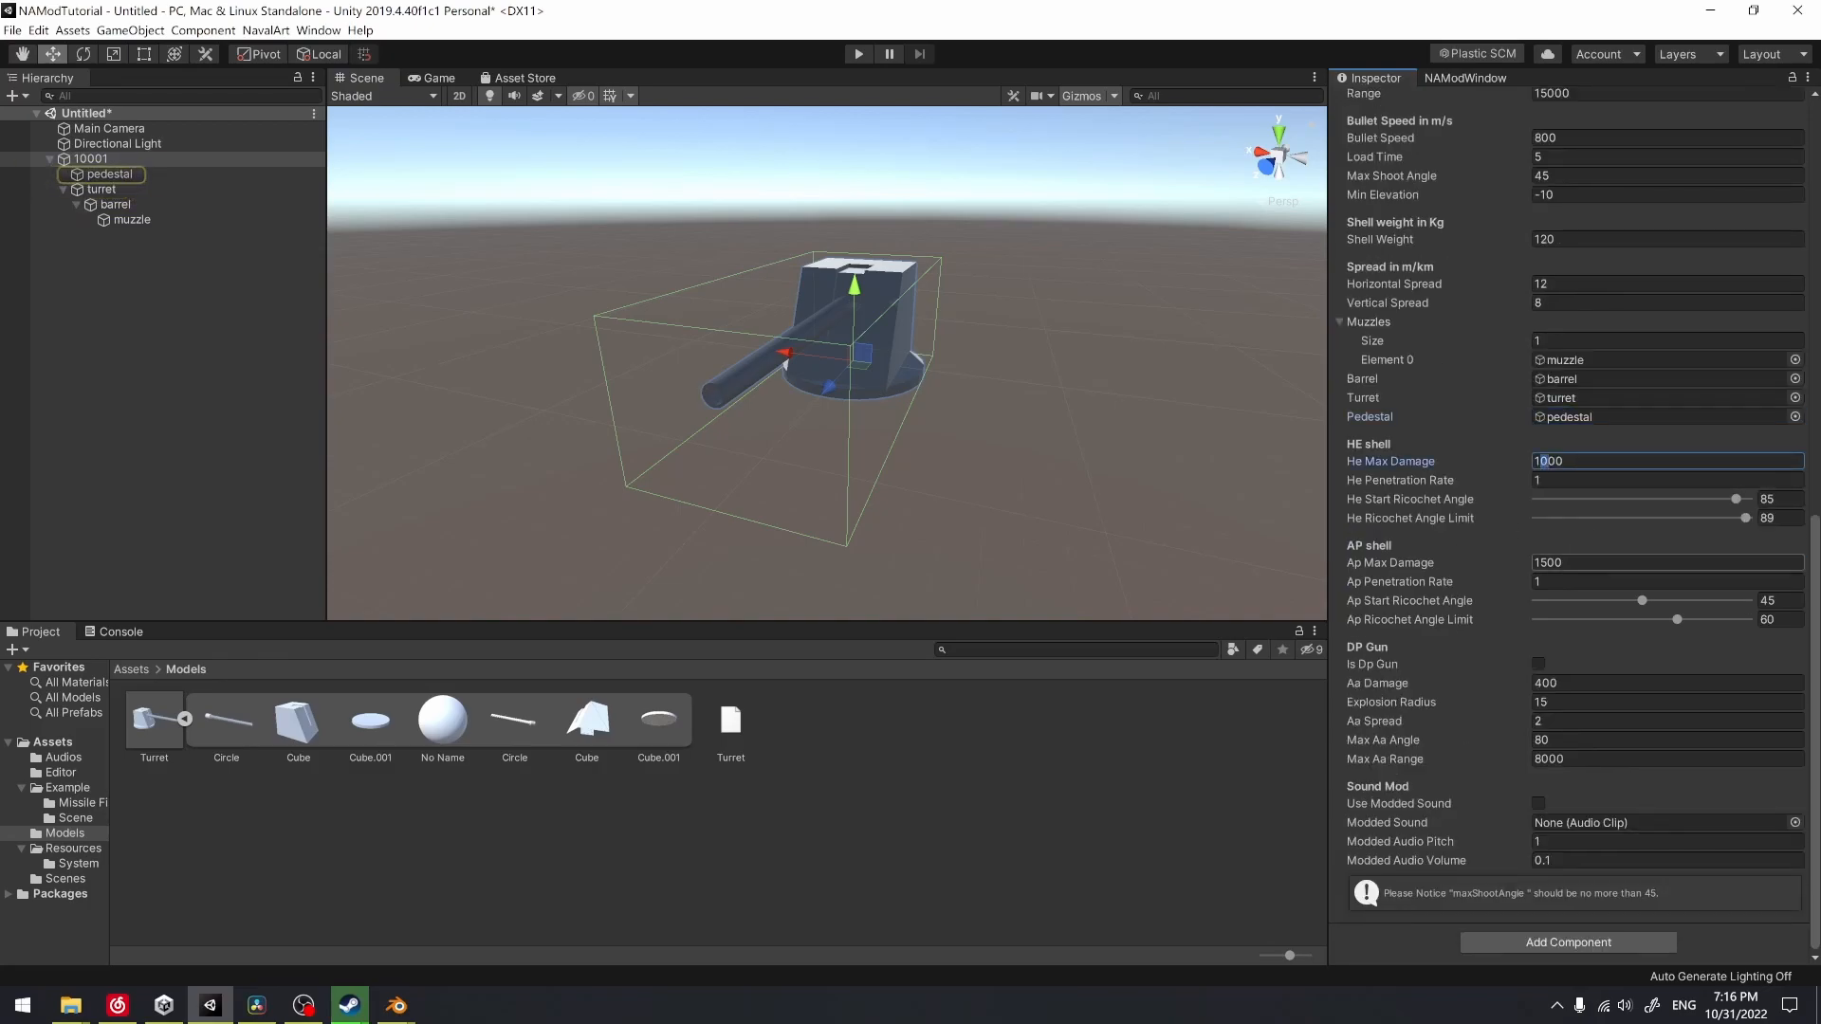
pyautogui.write('2')
pyautogui.moveTo(1548, 563); pyautogui.dragTo(1524, 567)
pyautogui.write('20')
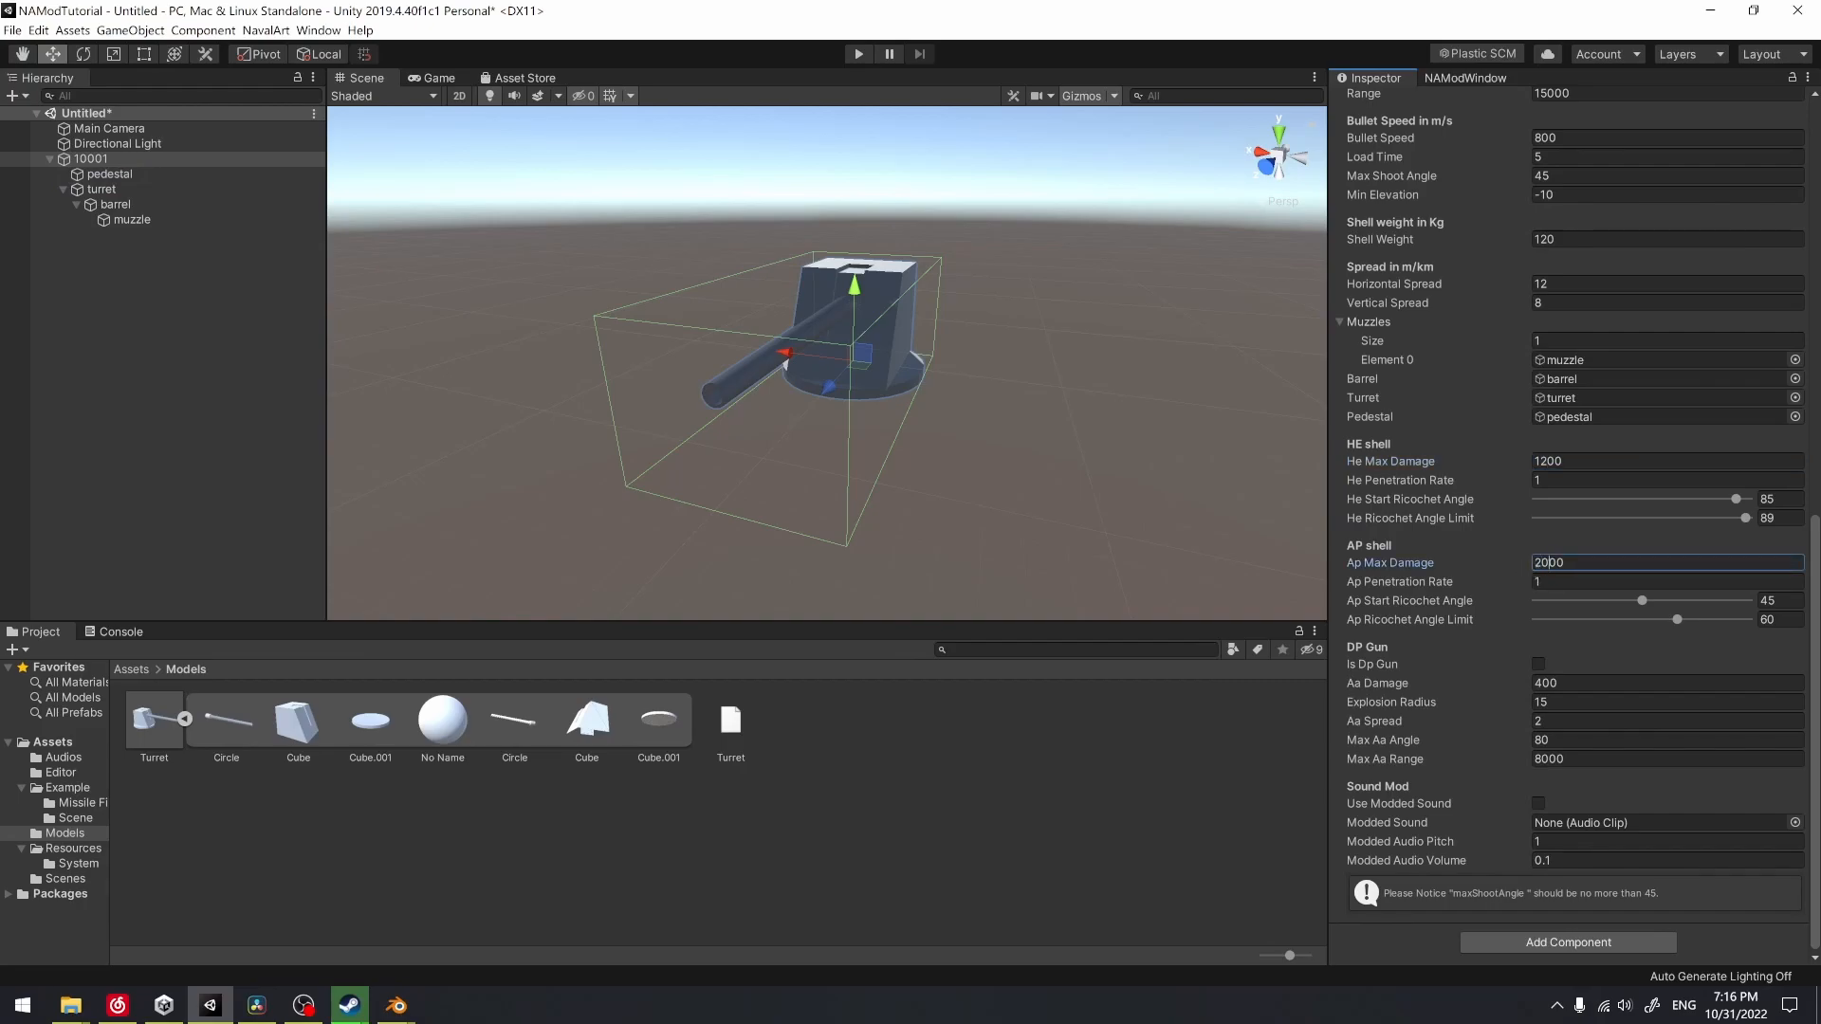
# Enable Is Dp Gun for the turret and set its Aa Damage to 800
pyautogui.click(1727, 671)
pyautogui.click(1538, 664)
pyautogui.click(1457, 684)
pyautogui.write('800')
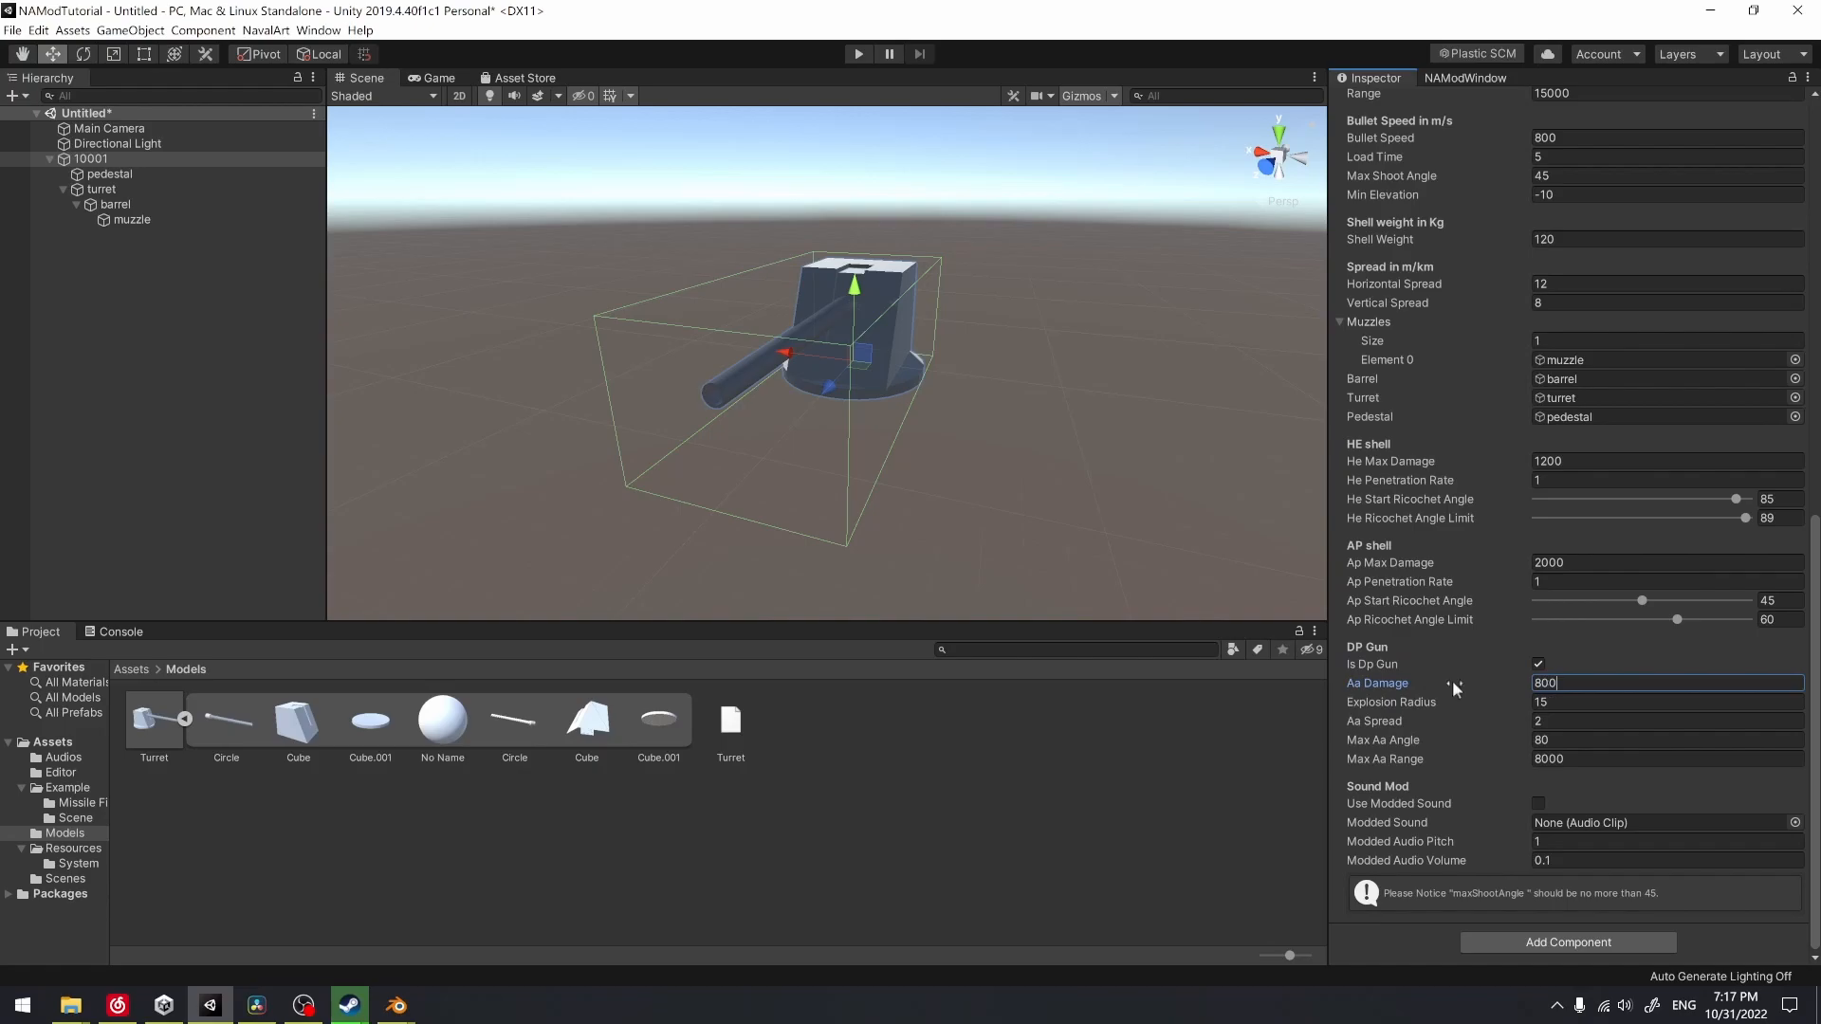
# Enable Use Modded Sound, choose the FireModSound1 audio clip and set Modded Audio Pitch to 0.9
pyautogui.click(1538, 803)
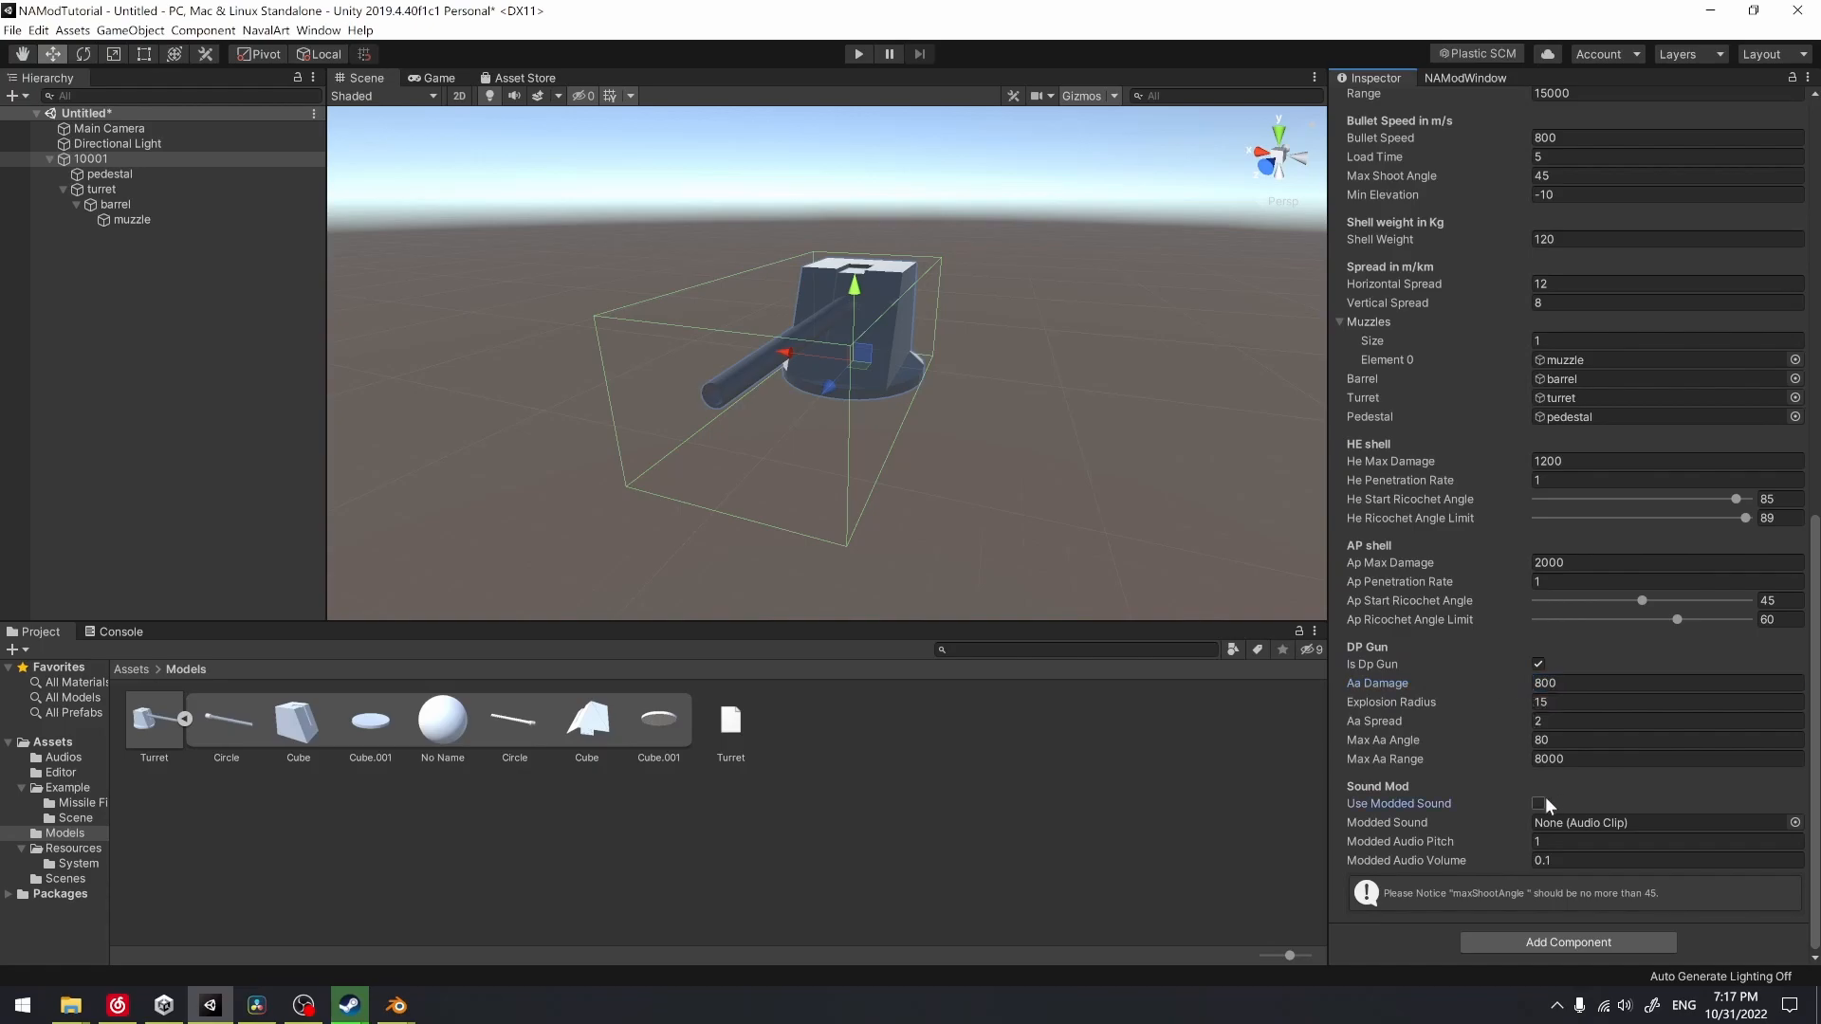
pyautogui.click(1795, 822)
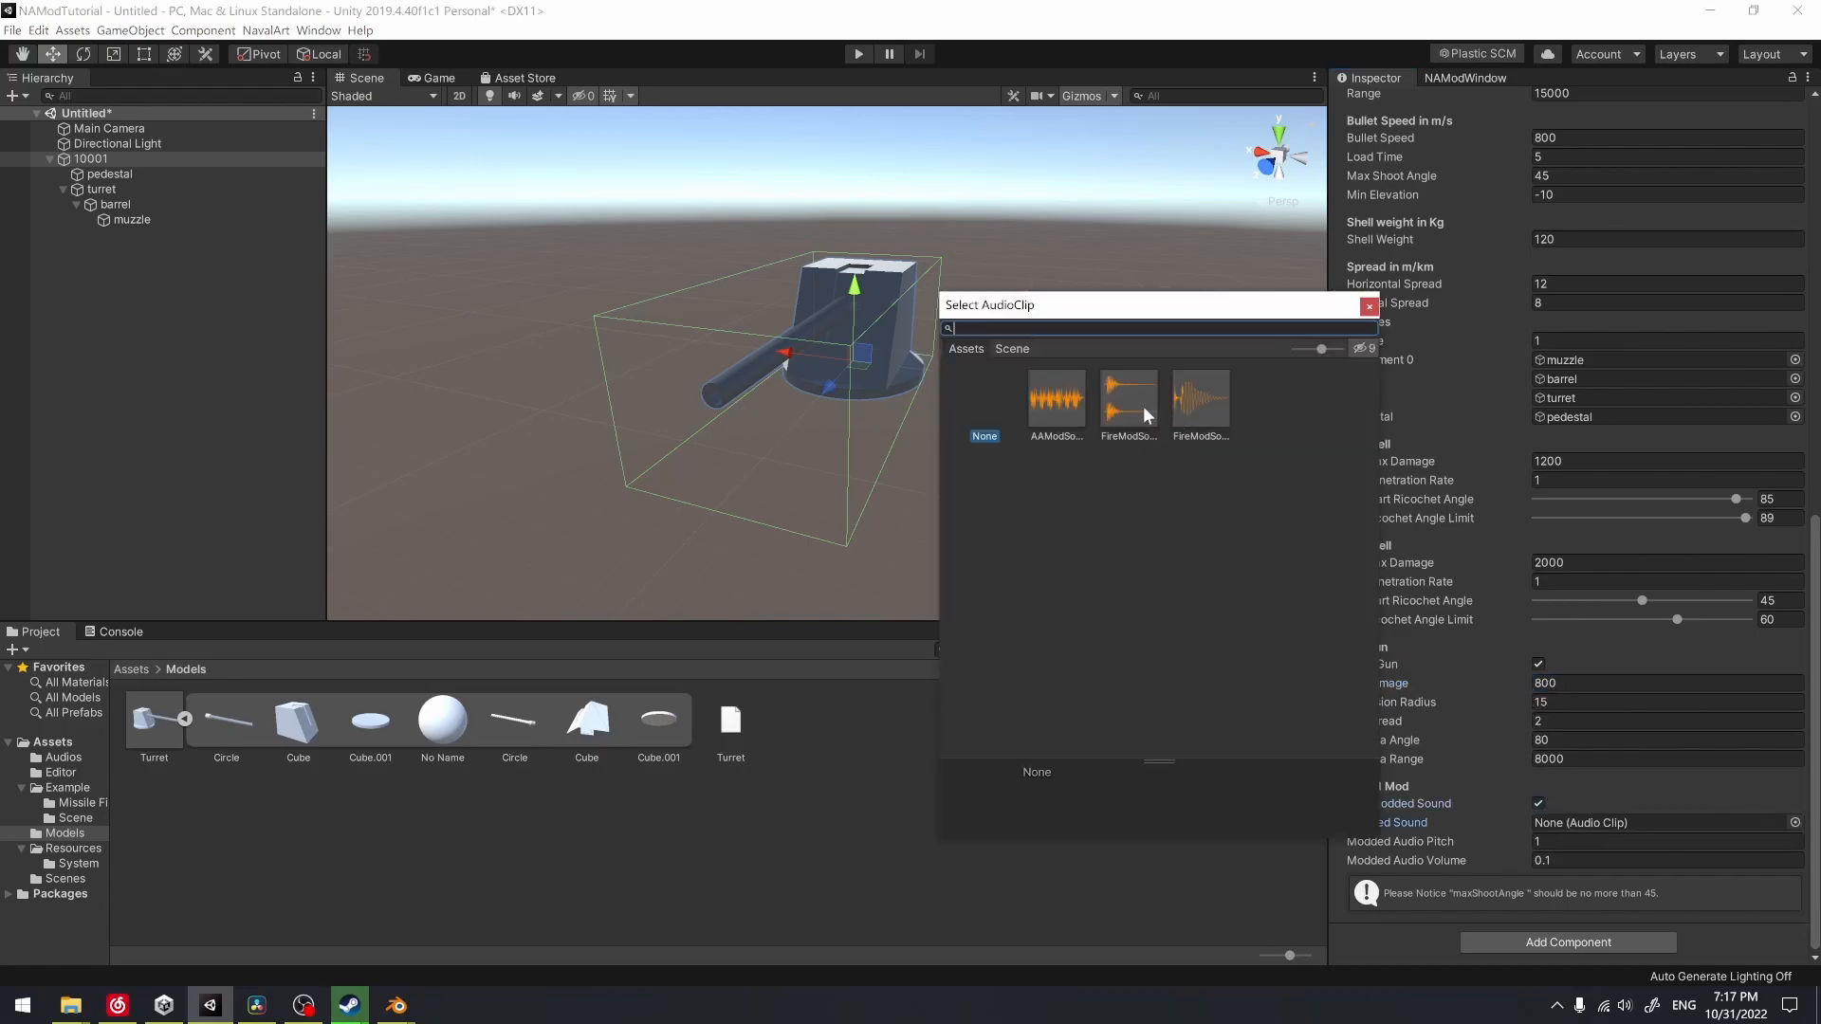
pyautogui.doubleClick(1125, 391)
pyautogui.click(1563, 842)
pyautogui.write('0.9')
pyautogui.click(1487, 786)
# Frame the whole turret in an angled isometric scene view with the barrel fully visible
pyautogui.moveTo(552, 263); pyautogui.dragTo(712, 315, button='right')
pyautogui.moveTo(712, 315); pyautogui.dragTo(958, 352, button='middle')
pyautogui.moveTo(958, 353); pyautogui.dragTo(1083, 269, button='right')
pyautogui.moveTo(1083, 270); pyautogui.dragTo(1128, 233, button='middle')
pyautogui.moveTo(745, 259); pyautogui.dragTo(745, 242, button='middle')
pyautogui.click(1280, 160)
pyautogui.moveTo(890, 207); pyautogui.dragTo(906, 190, button='right')
pyautogui.scroll(2, 882, 209)
# Hide the scene's grid, skybox and gizmos, and deselect the part to leave the turret on a plain background
pyautogui.click(613, 96)
pyautogui.moveTo(621, 175); pyautogui.dragTo(622, 196, button='right')
pyautogui.click(557, 96)
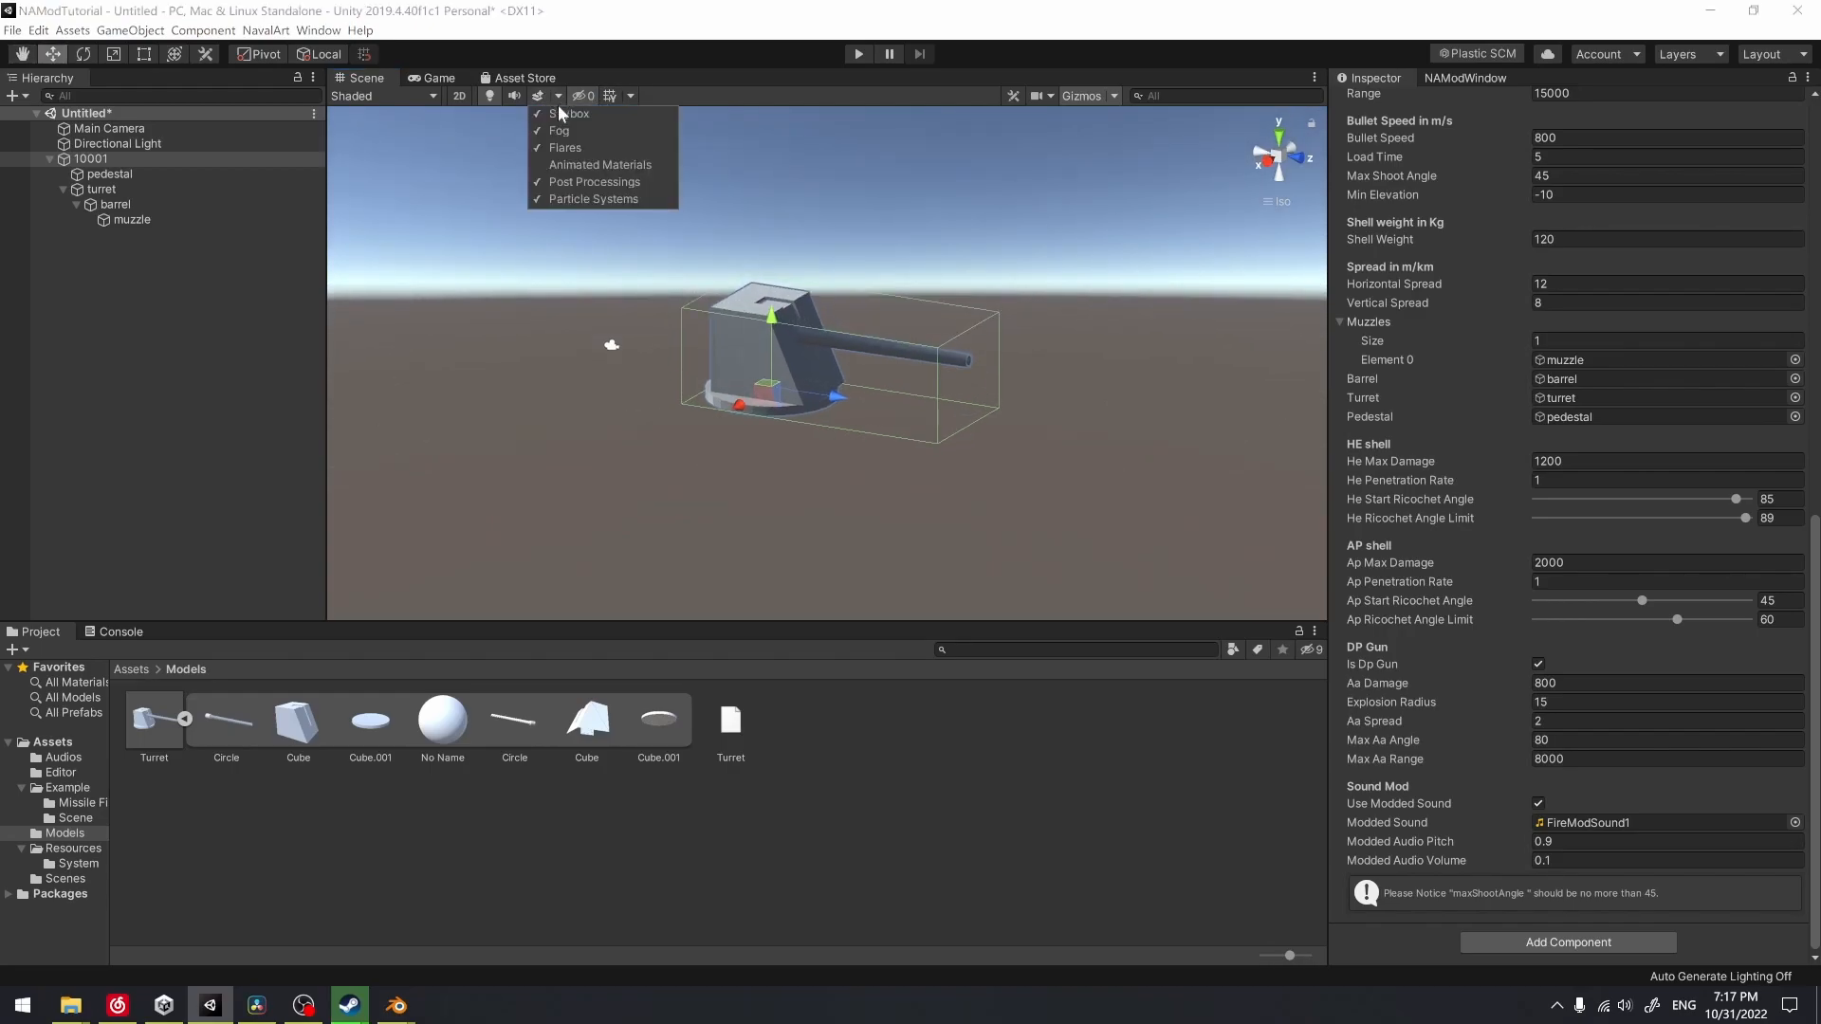
pyautogui.click(563, 113)
pyautogui.click(1071, 96)
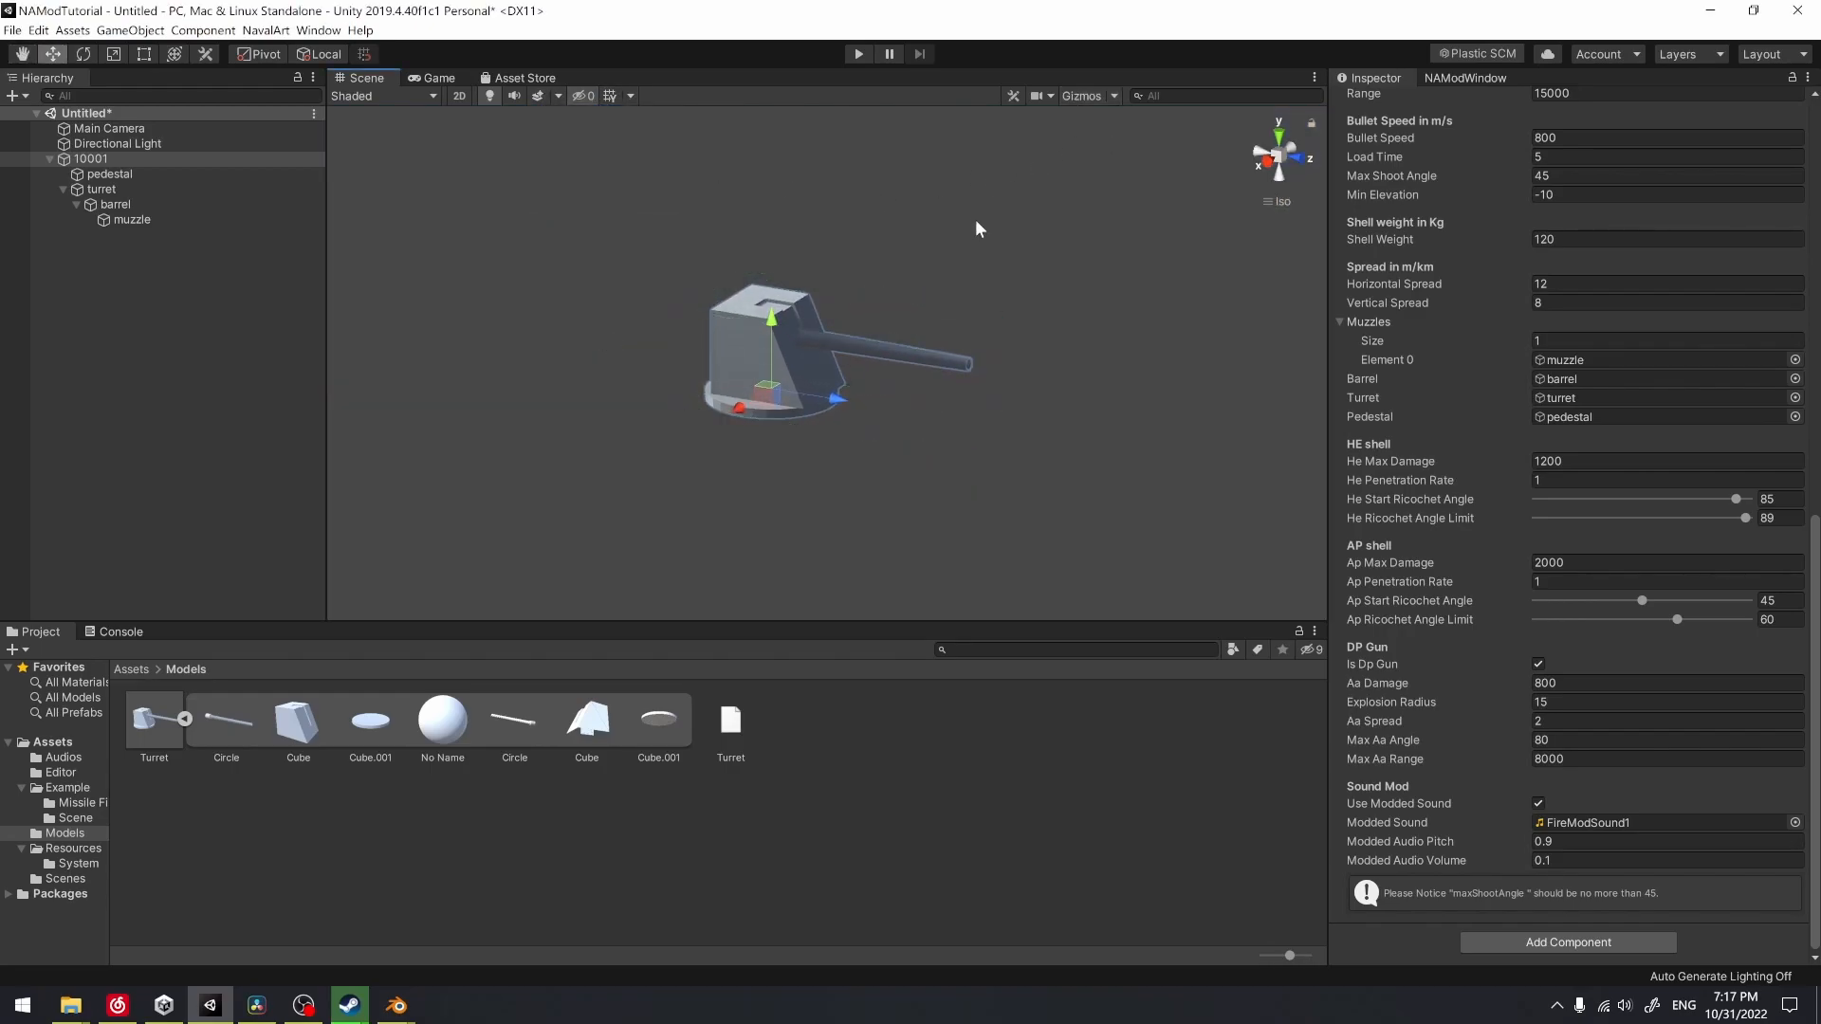
pyautogui.click(871, 429)
# Switch to the Windows Snipping Tool and capture a roughly square image of the turret in the scene view
pyautogui.press('super')
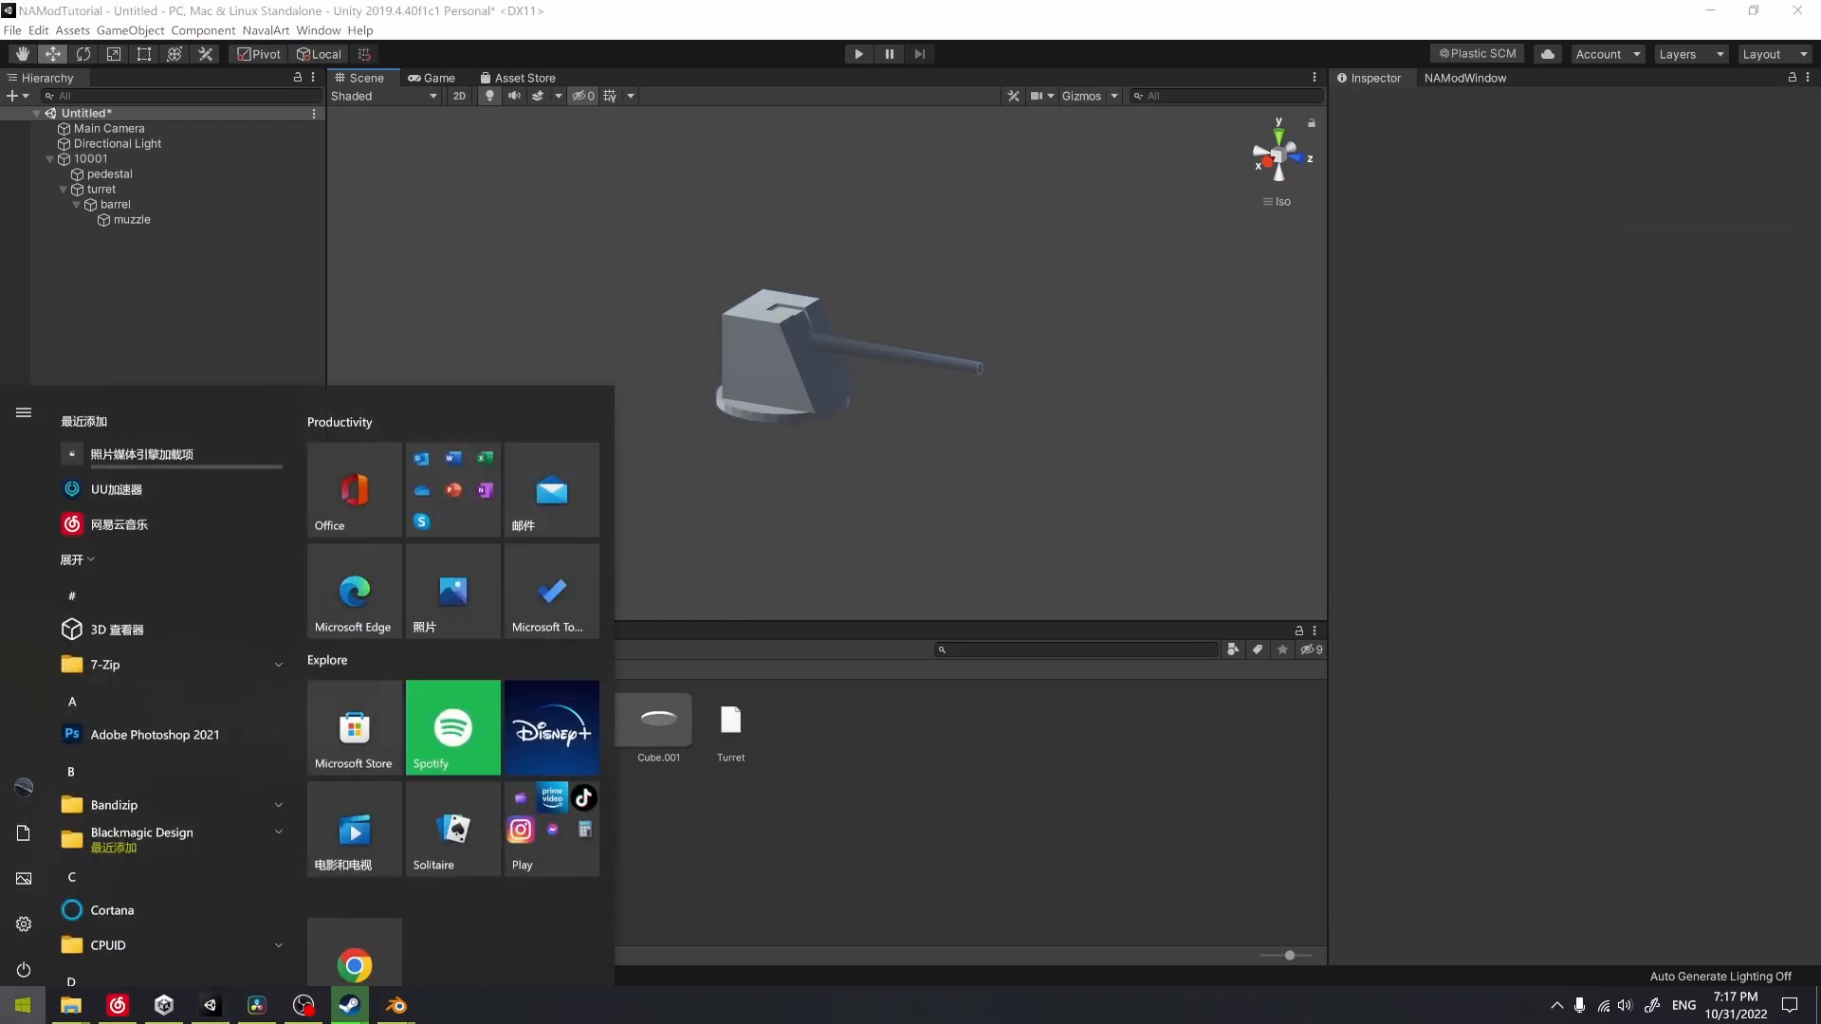
pyautogui.write('snip')
pyautogui.press('Return')
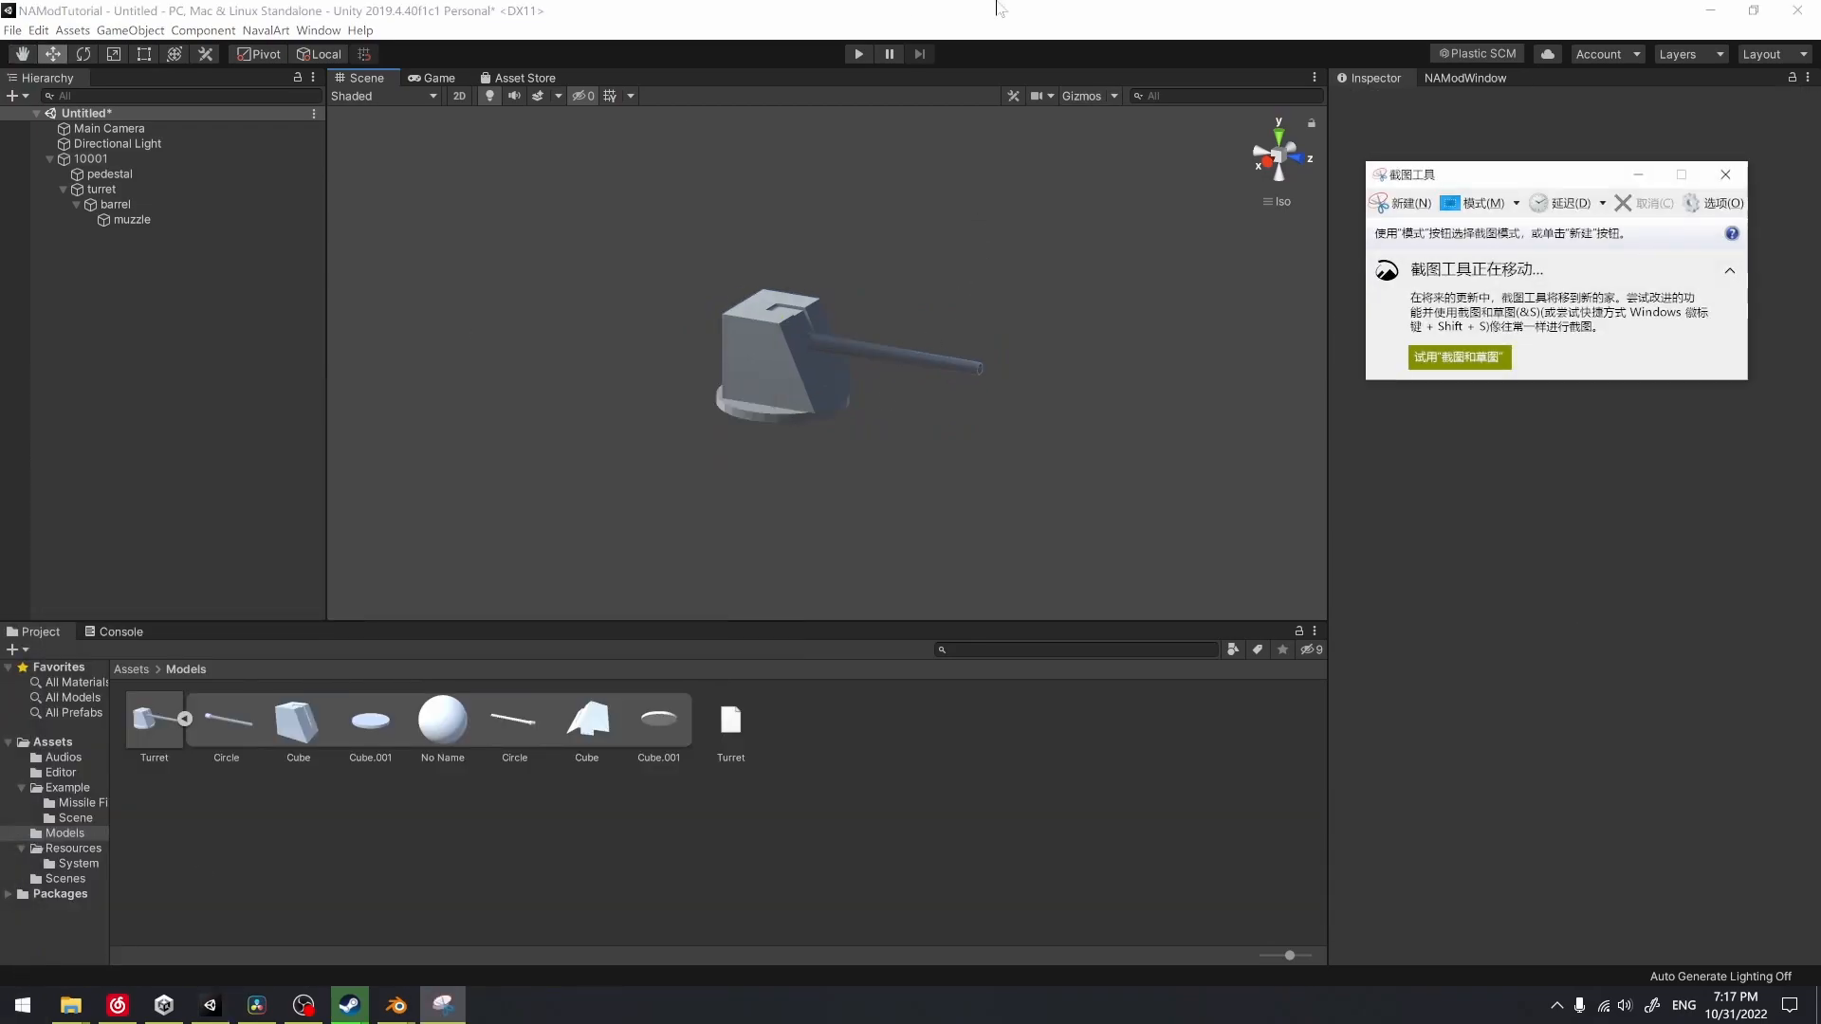
pyautogui.moveTo(1064, 286)
pyautogui.mouseDown(button='right')
pyautogui.moveTo(1010, 281)
pyautogui.moveTo(1051, 275)
pyautogui.mouseUp(button='right')
pyautogui.hotkey('alt', 'Tab')
pyautogui.hotkey('ctrl', 'n')
pyautogui.moveTo(648, 194); pyautogui.dragTo(980, 507)
# Save the turret capture to the desktop as PNG file p10001 and close the Snipping Tool
pyautogui.click(817, 87)
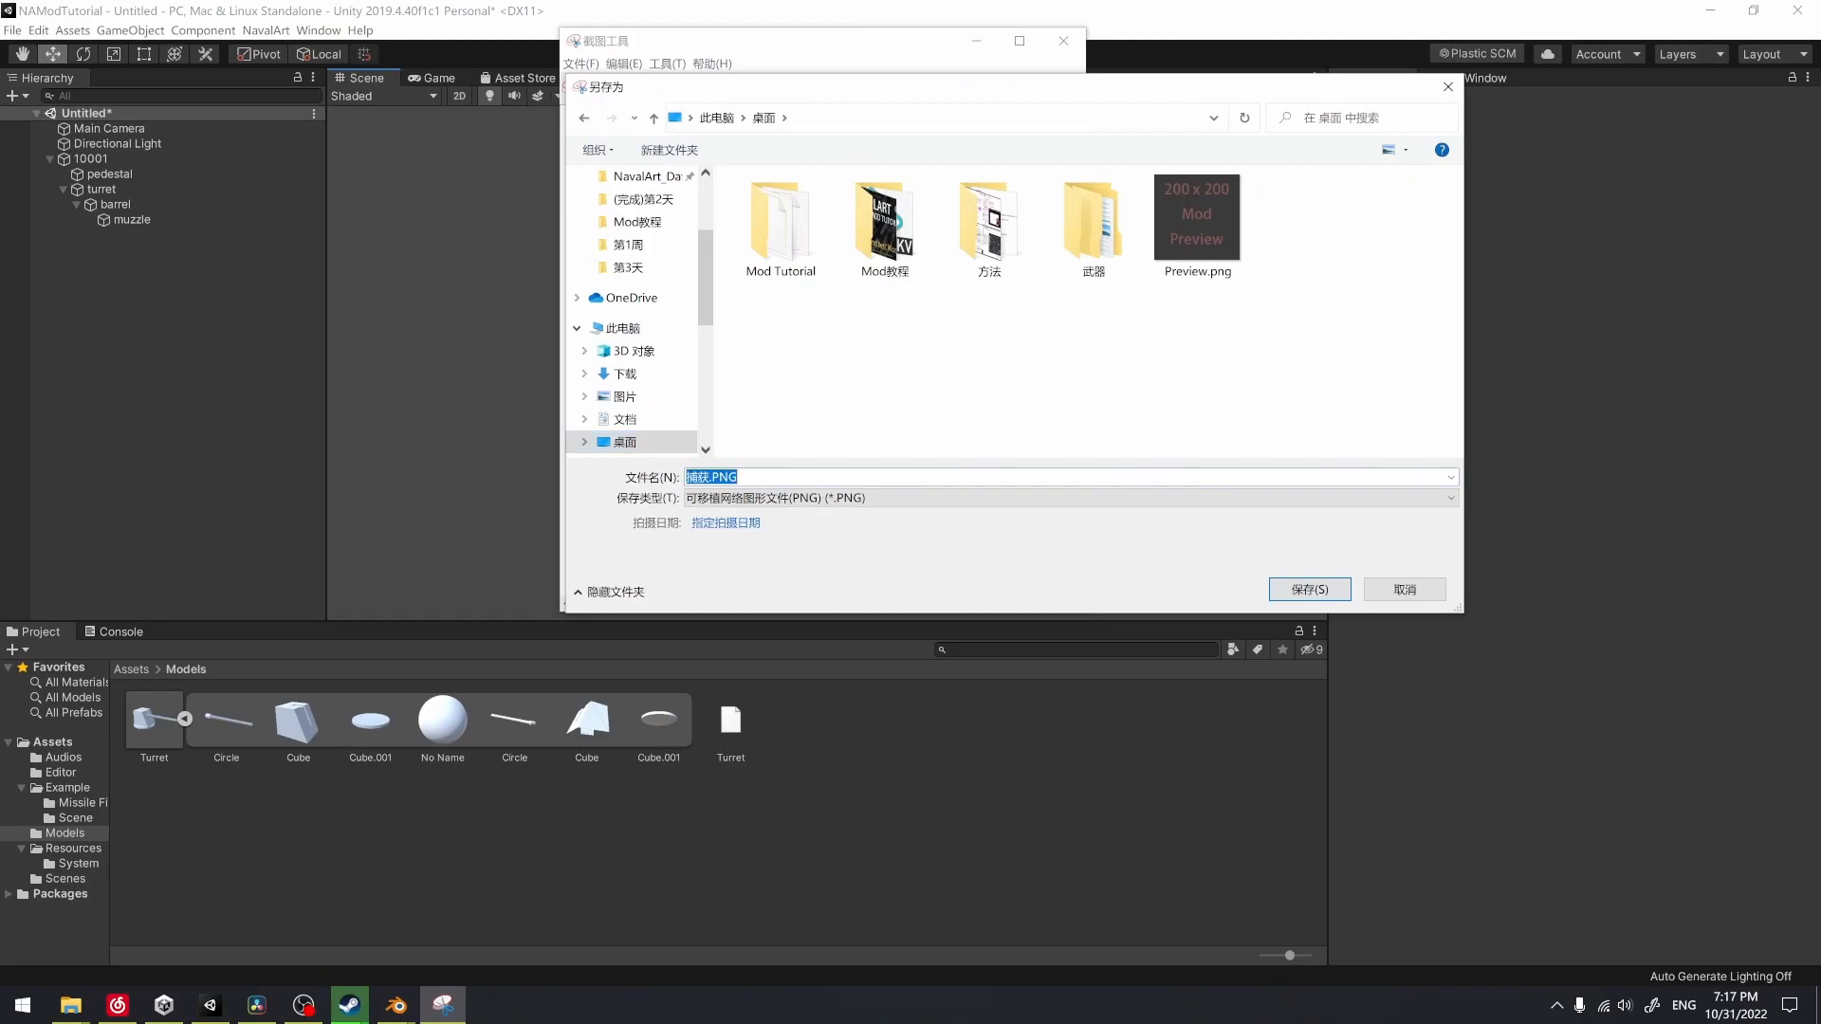
pyautogui.write('p10001')
pyautogui.press('Return')
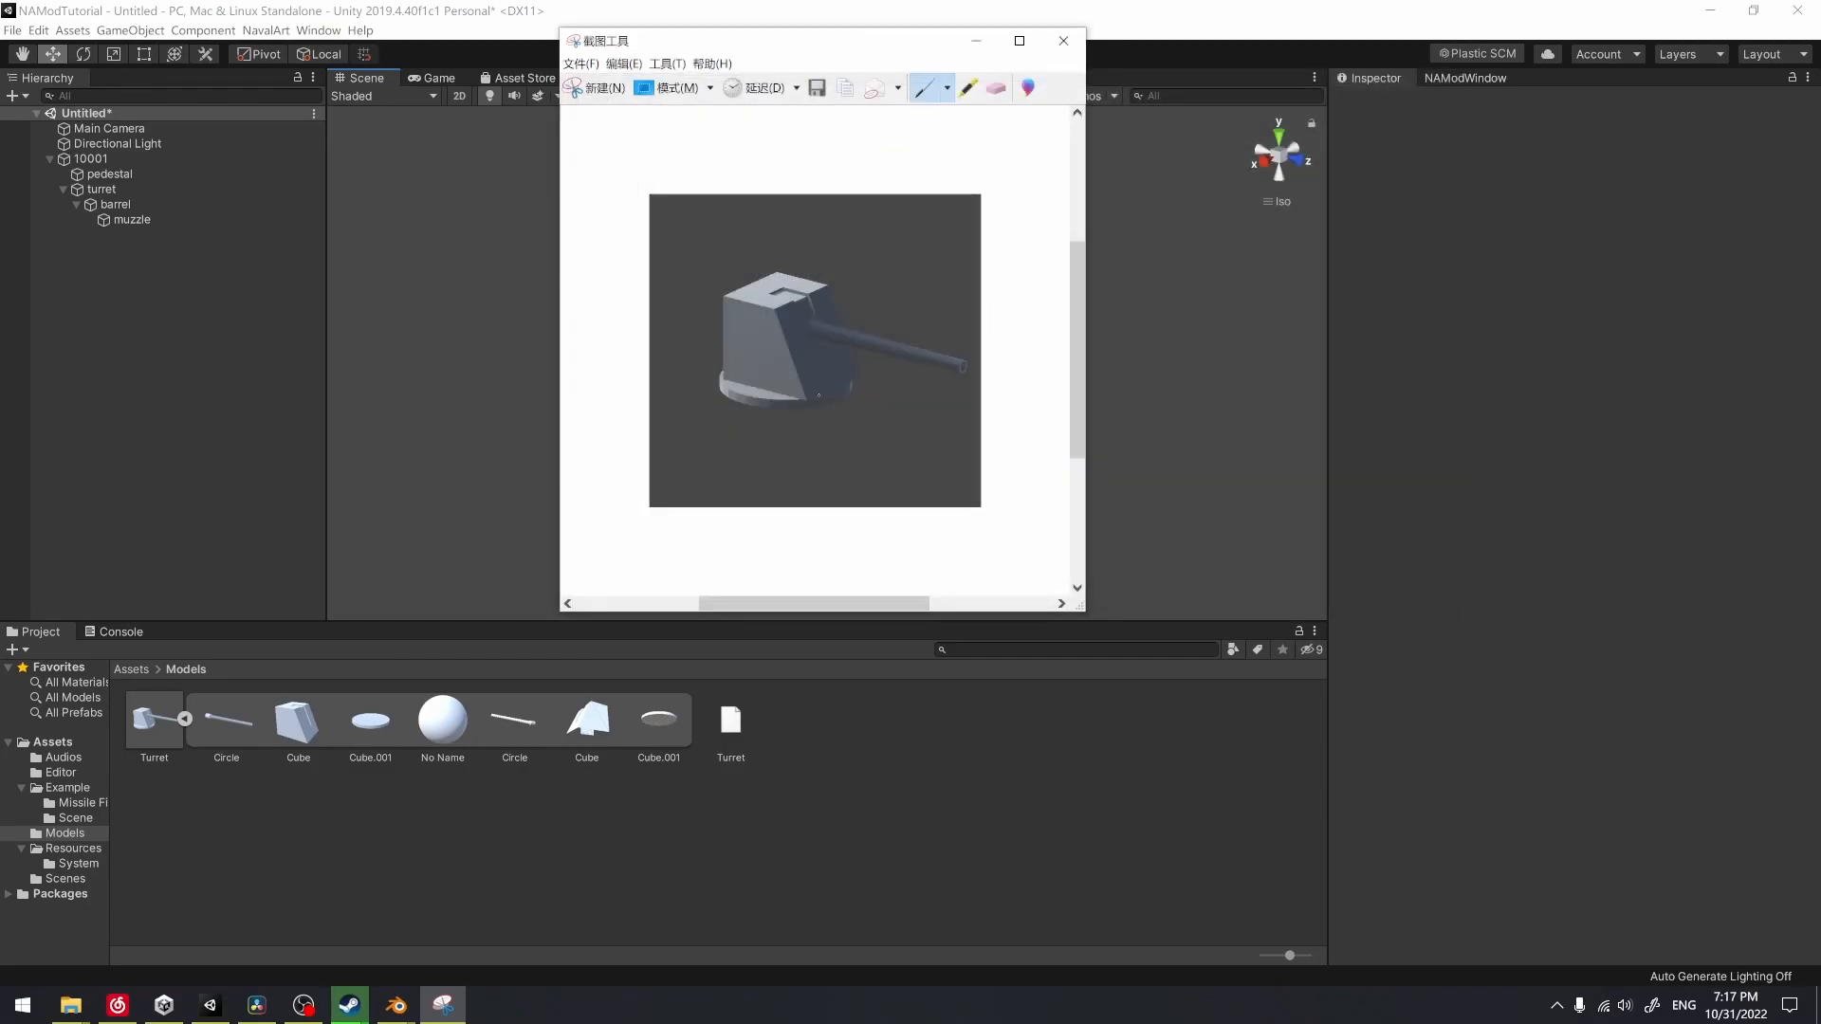
pyautogui.click(1064, 41)
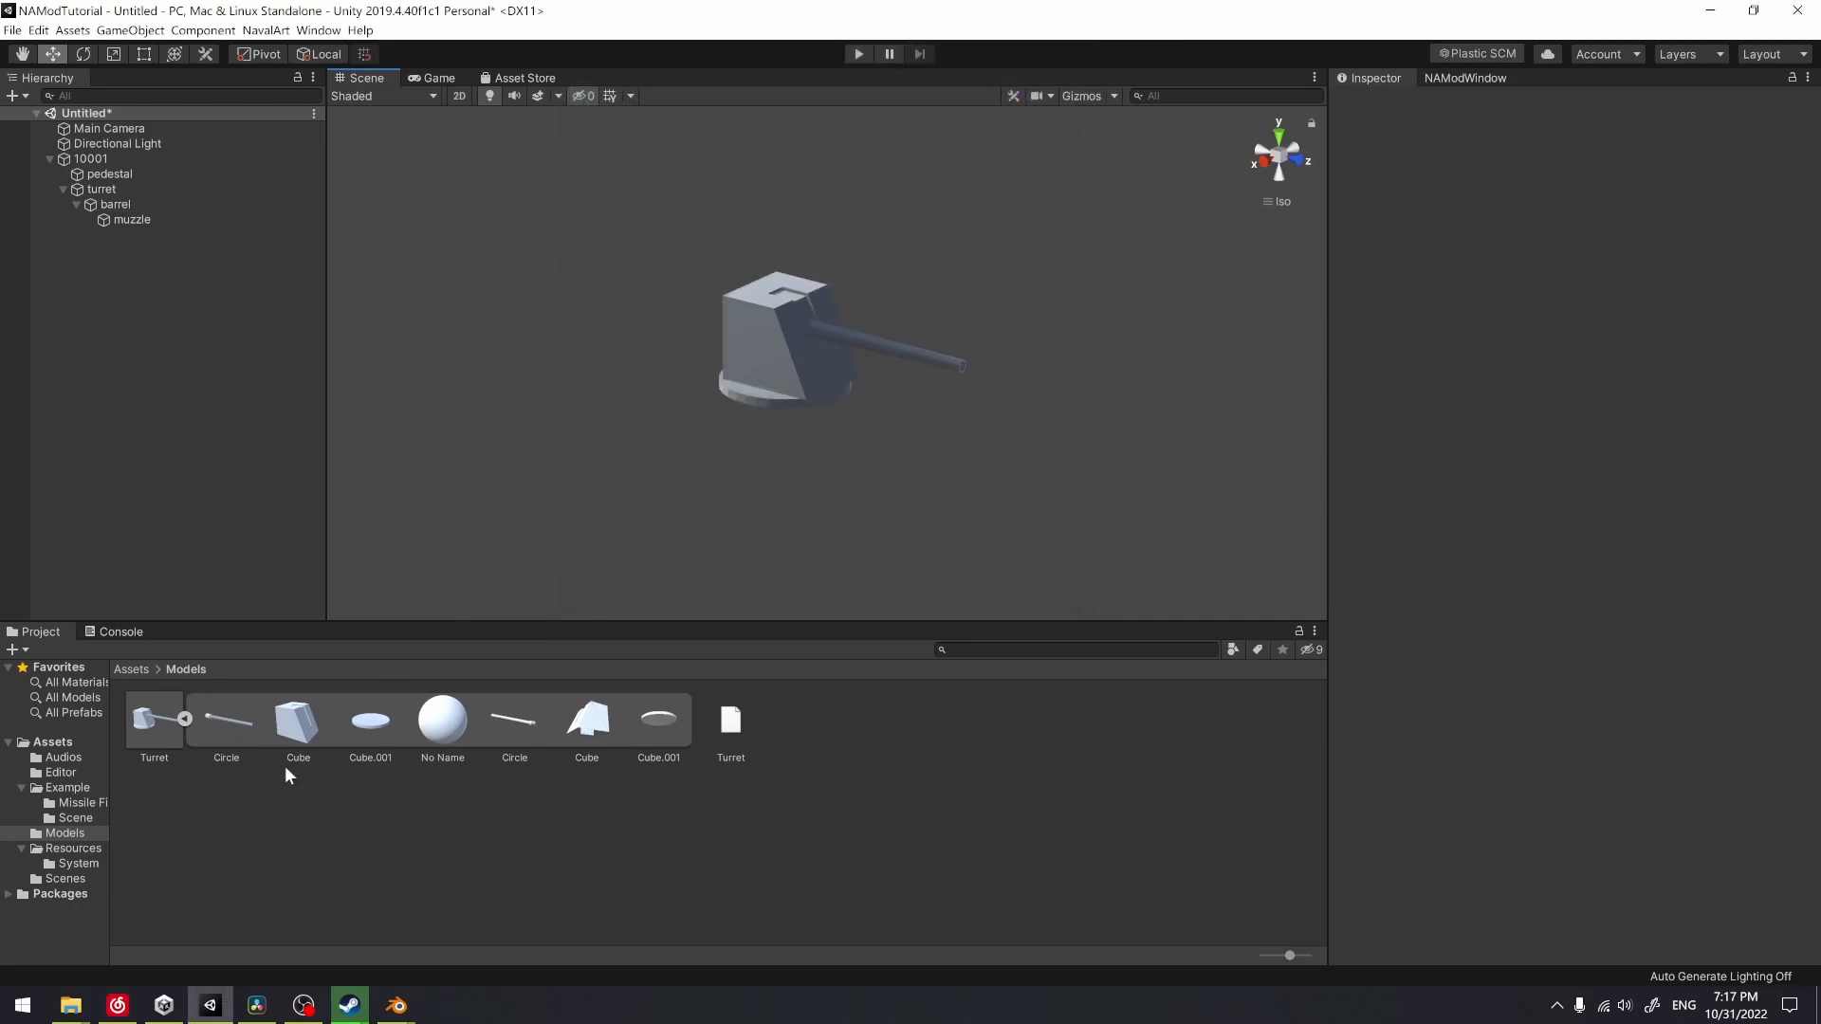
# Delete the icon image and all sample part preview images from the Resources folder, keeping only the System folder
pyautogui.click(184, 718)
pyautogui.click(138, 669)
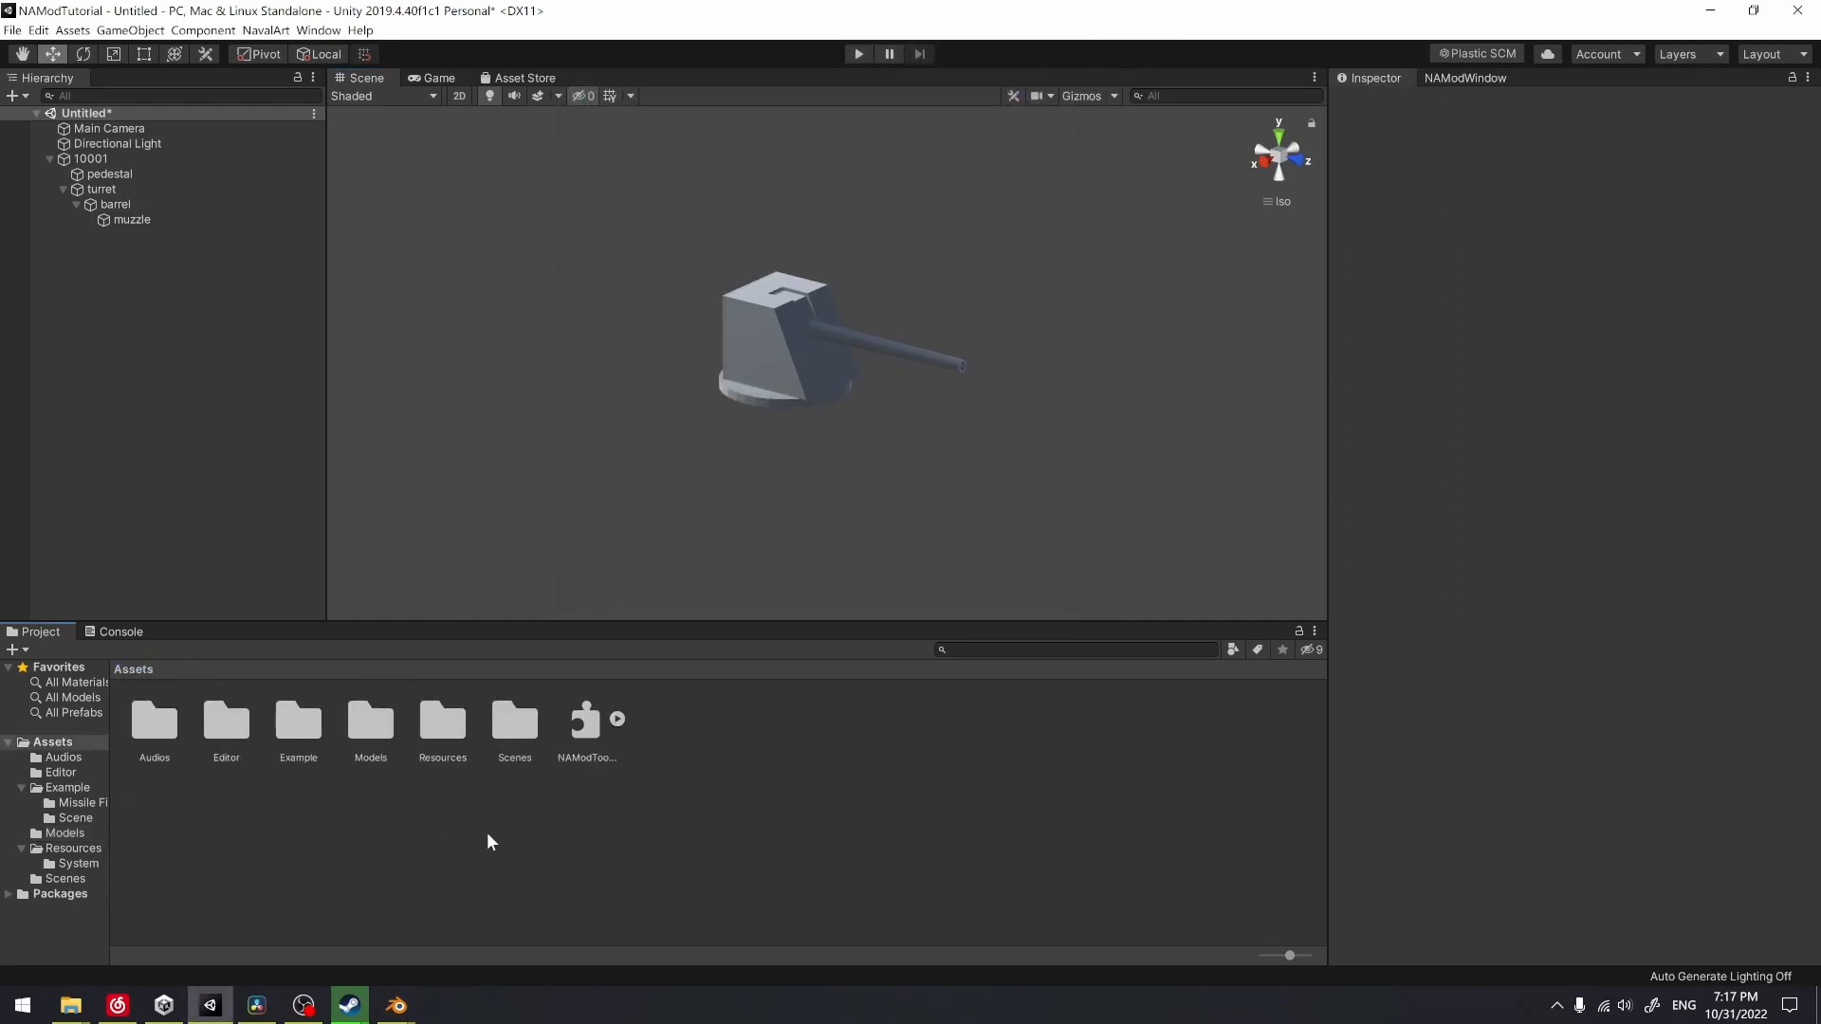
pyautogui.doubleClick(438, 717)
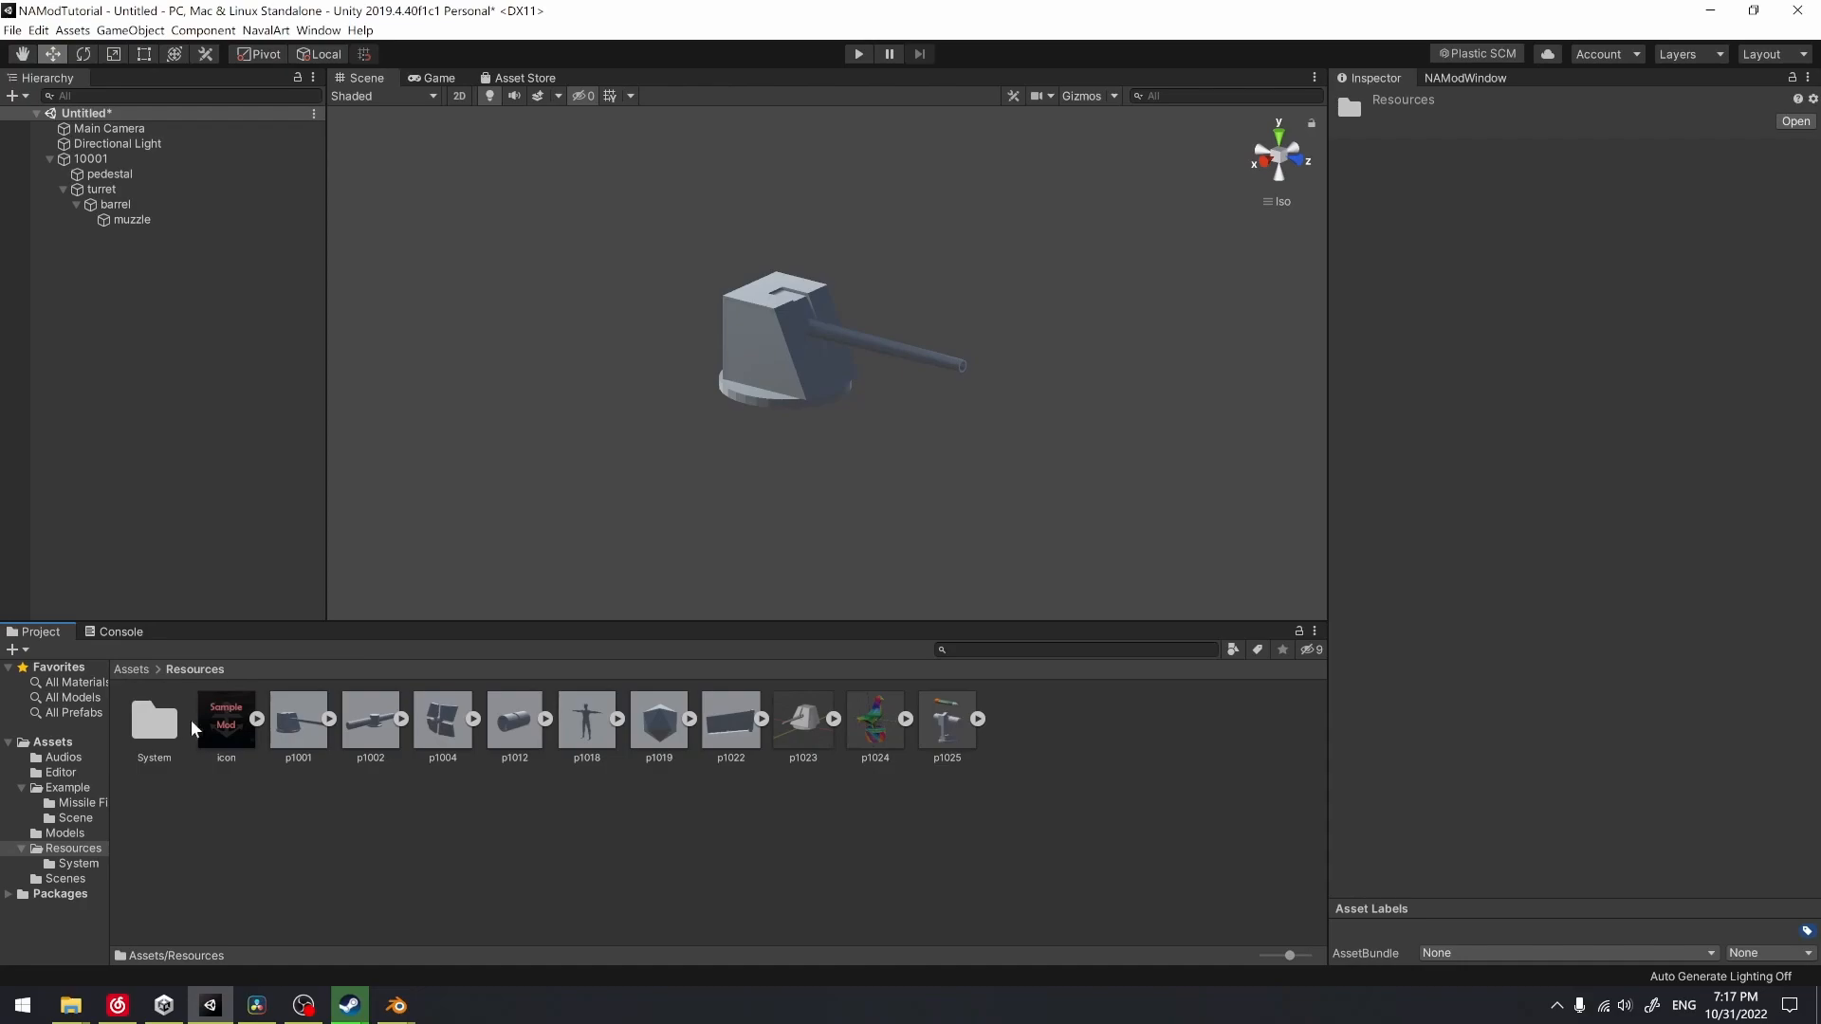
pyautogui.click(225, 719)
pyautogui.click(371, 721)
pyautogui.click(947, 719)
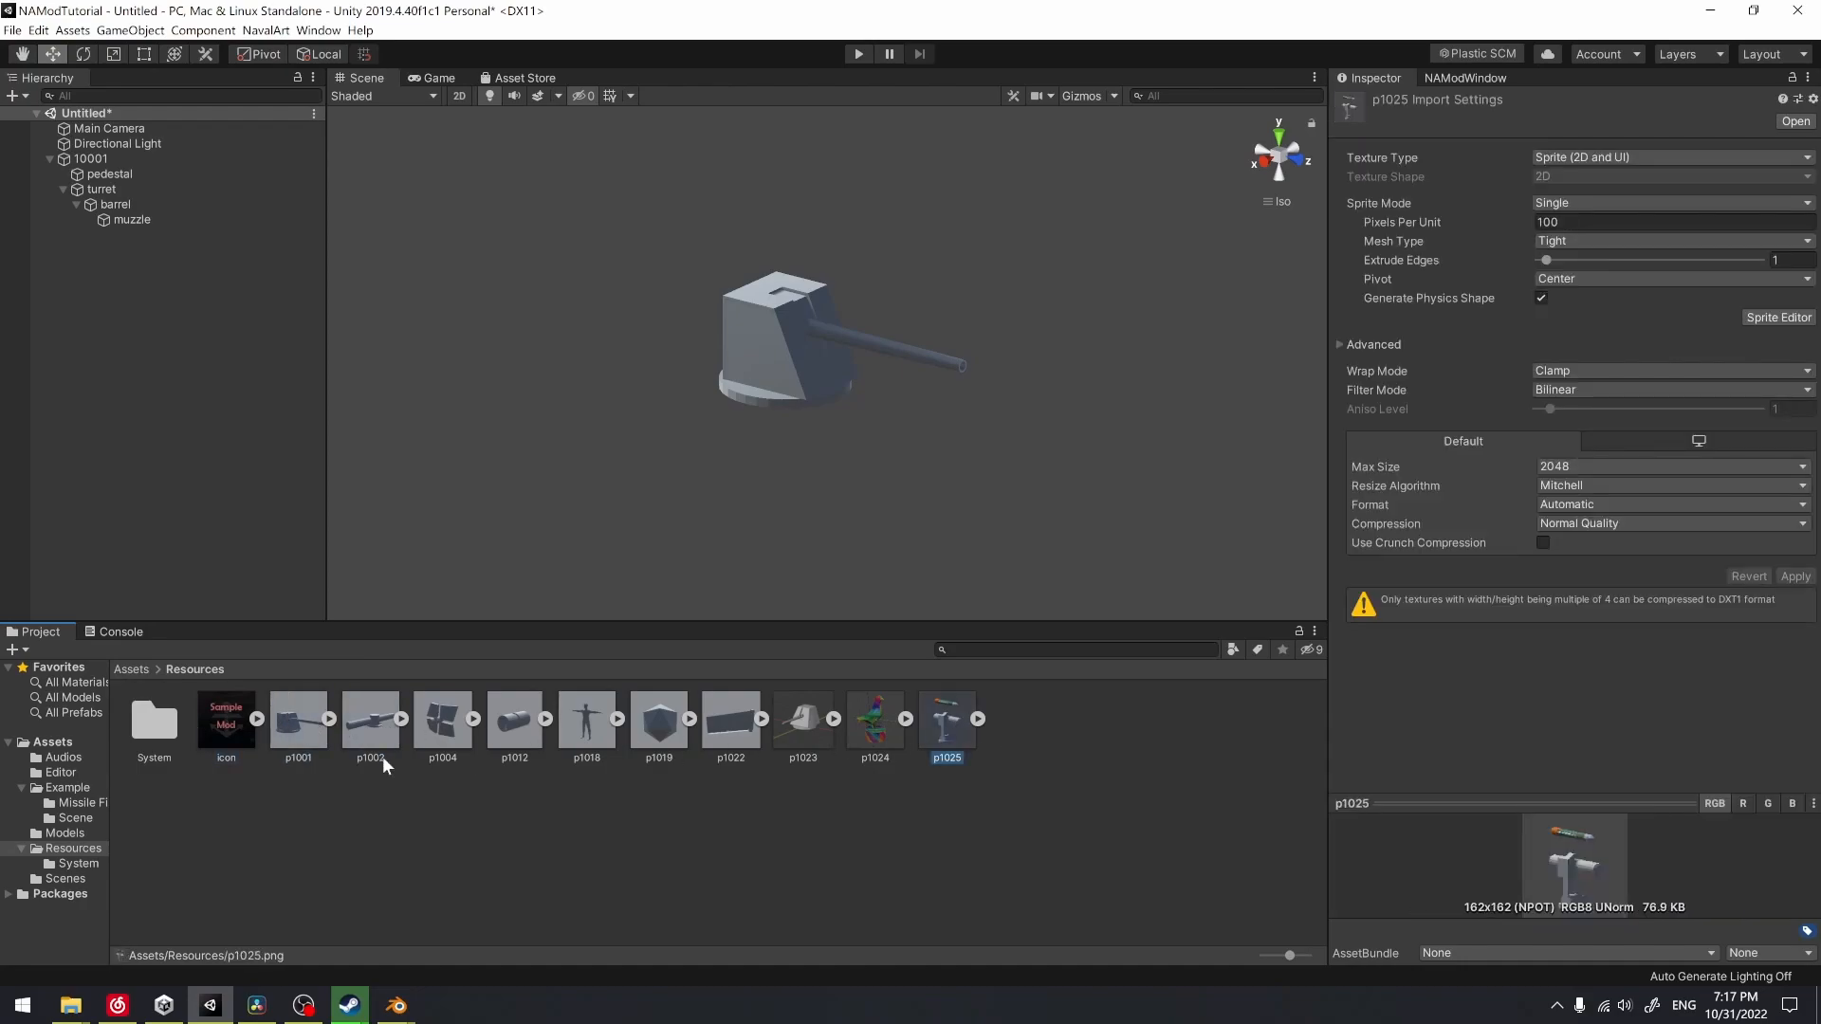
pyautogui.keyDown('shift'); pyautogui.click(224, 721); pyautogui.keyUp('shift')
pyautogui.press('Delete')
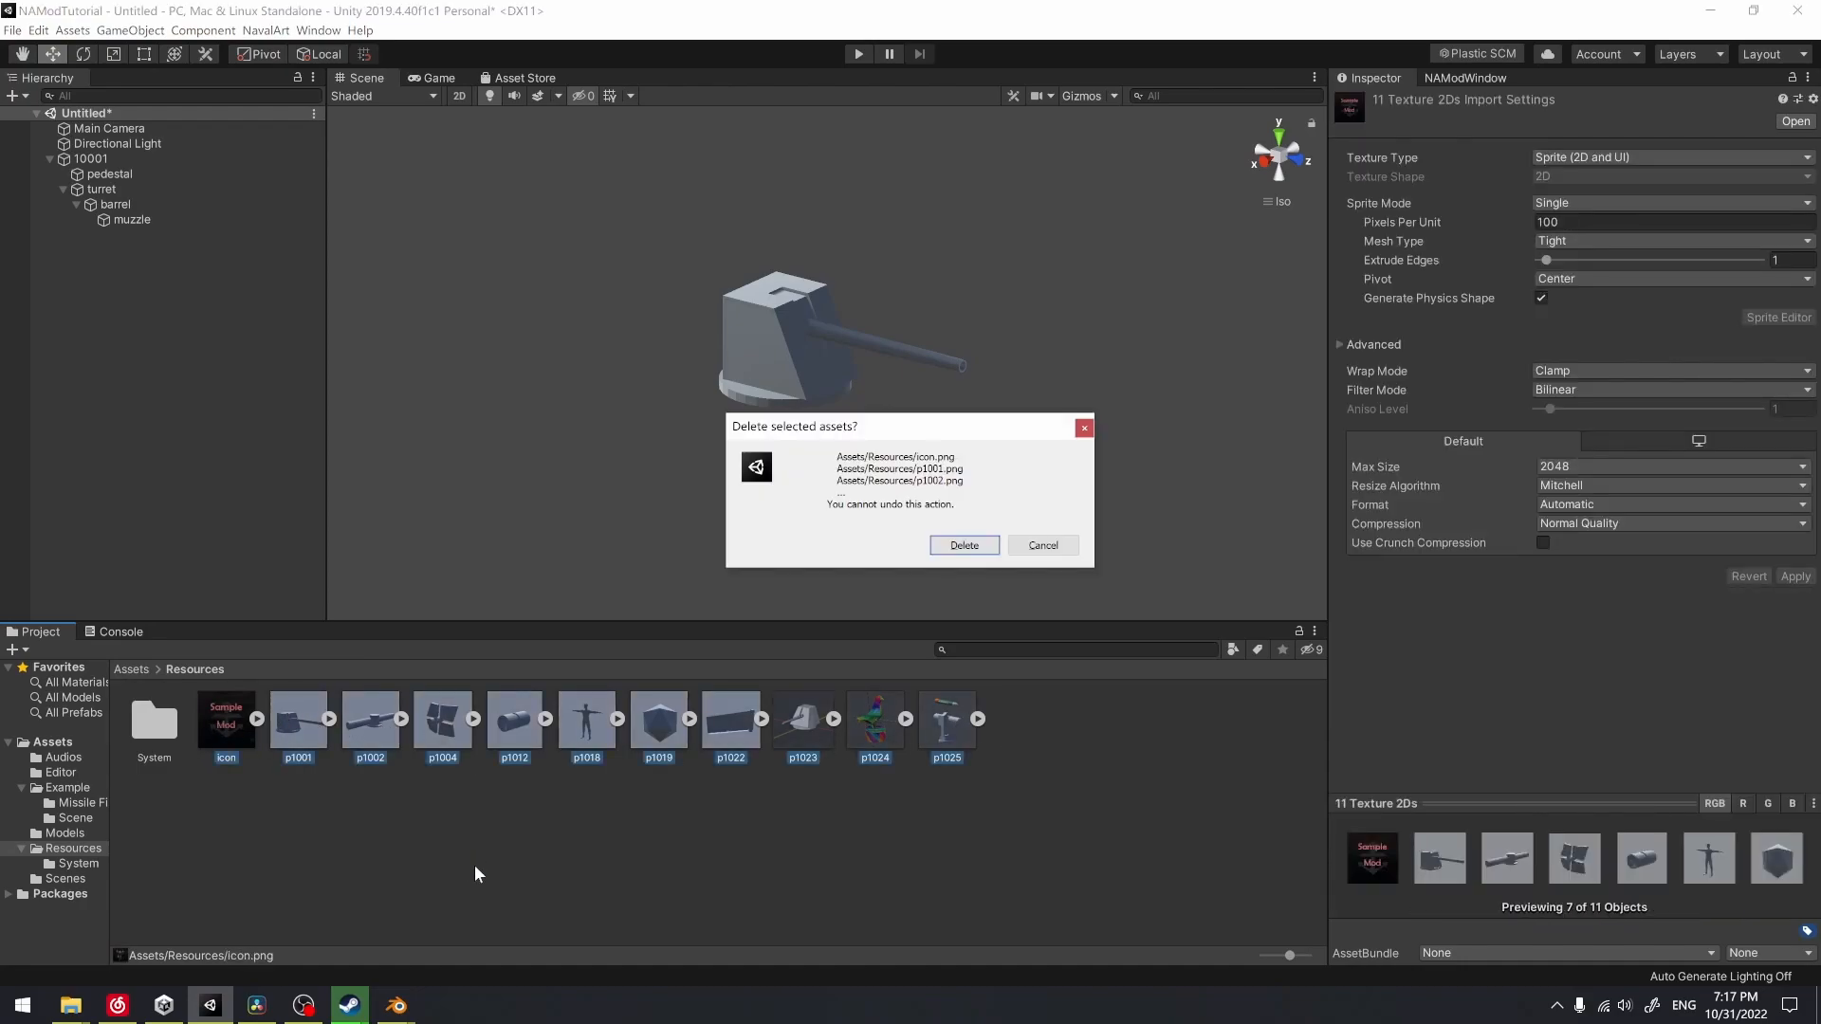
pyautogui.press('Return')
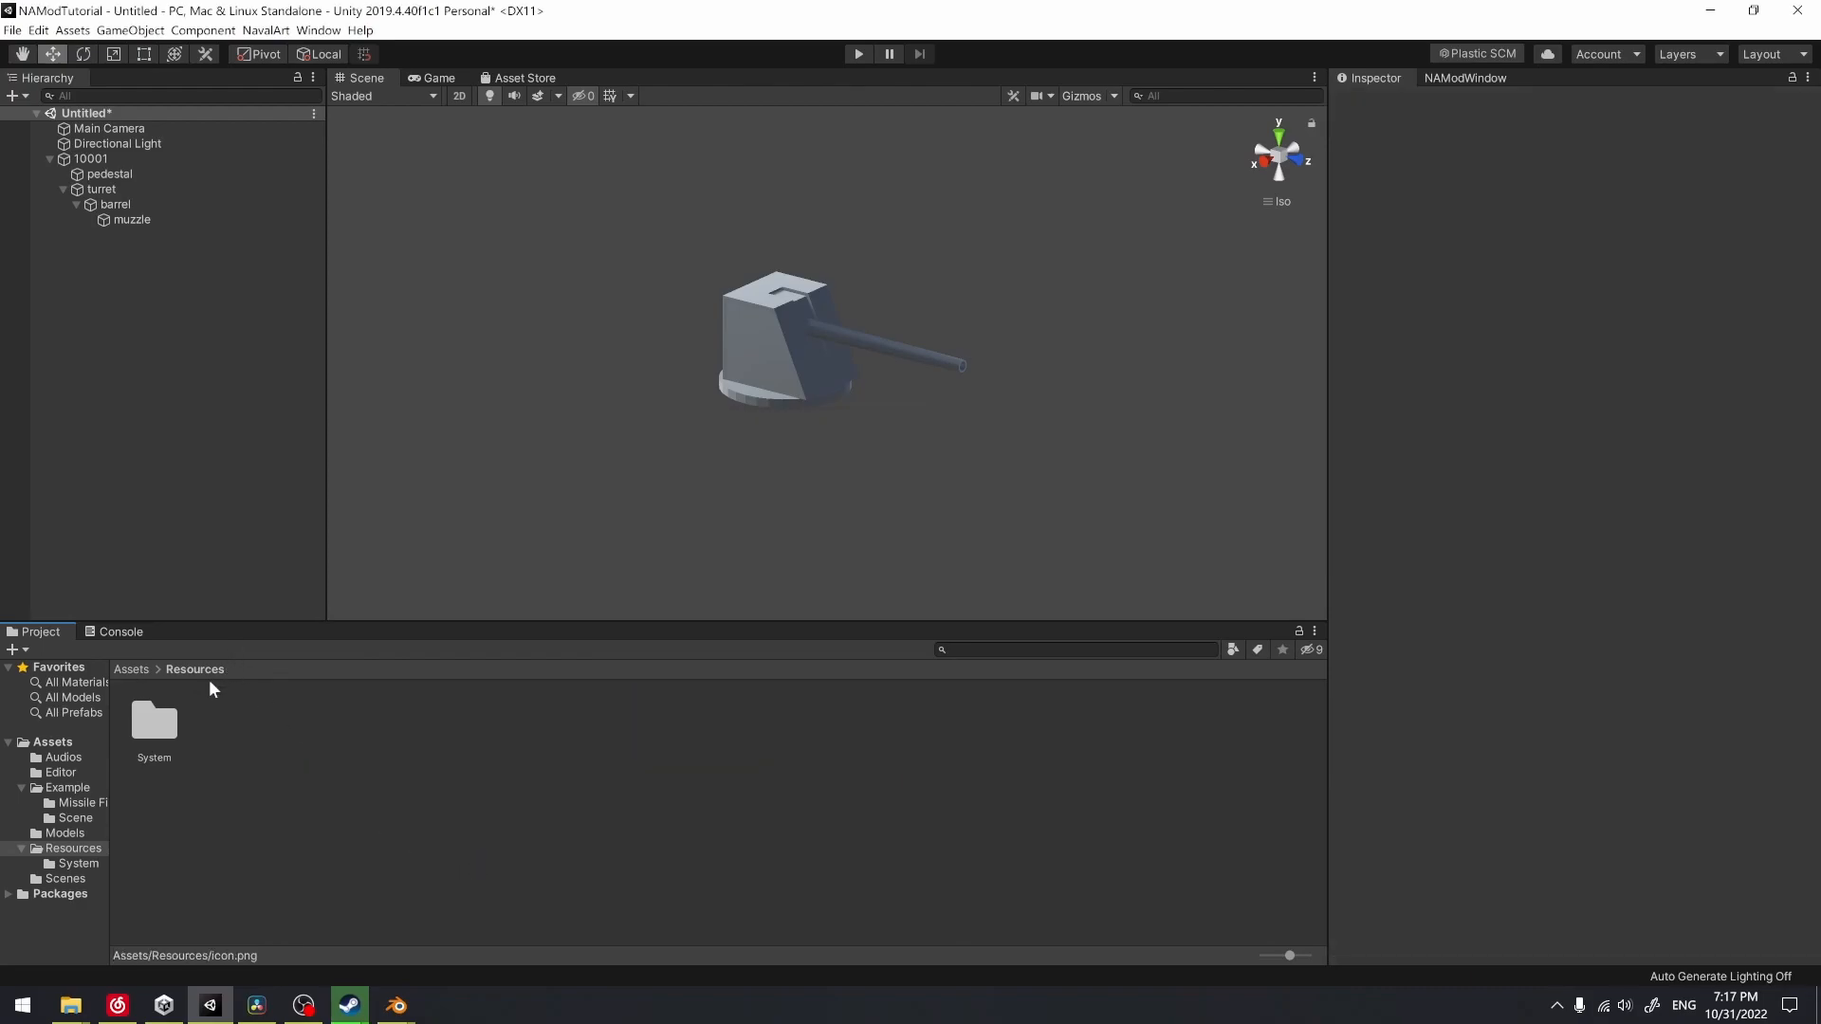
# Import p10001.PNG from the desktop into the Resources folder as a new asset
pyautogui.rightClick(421, 749)
pyautogui.click(598, 522)
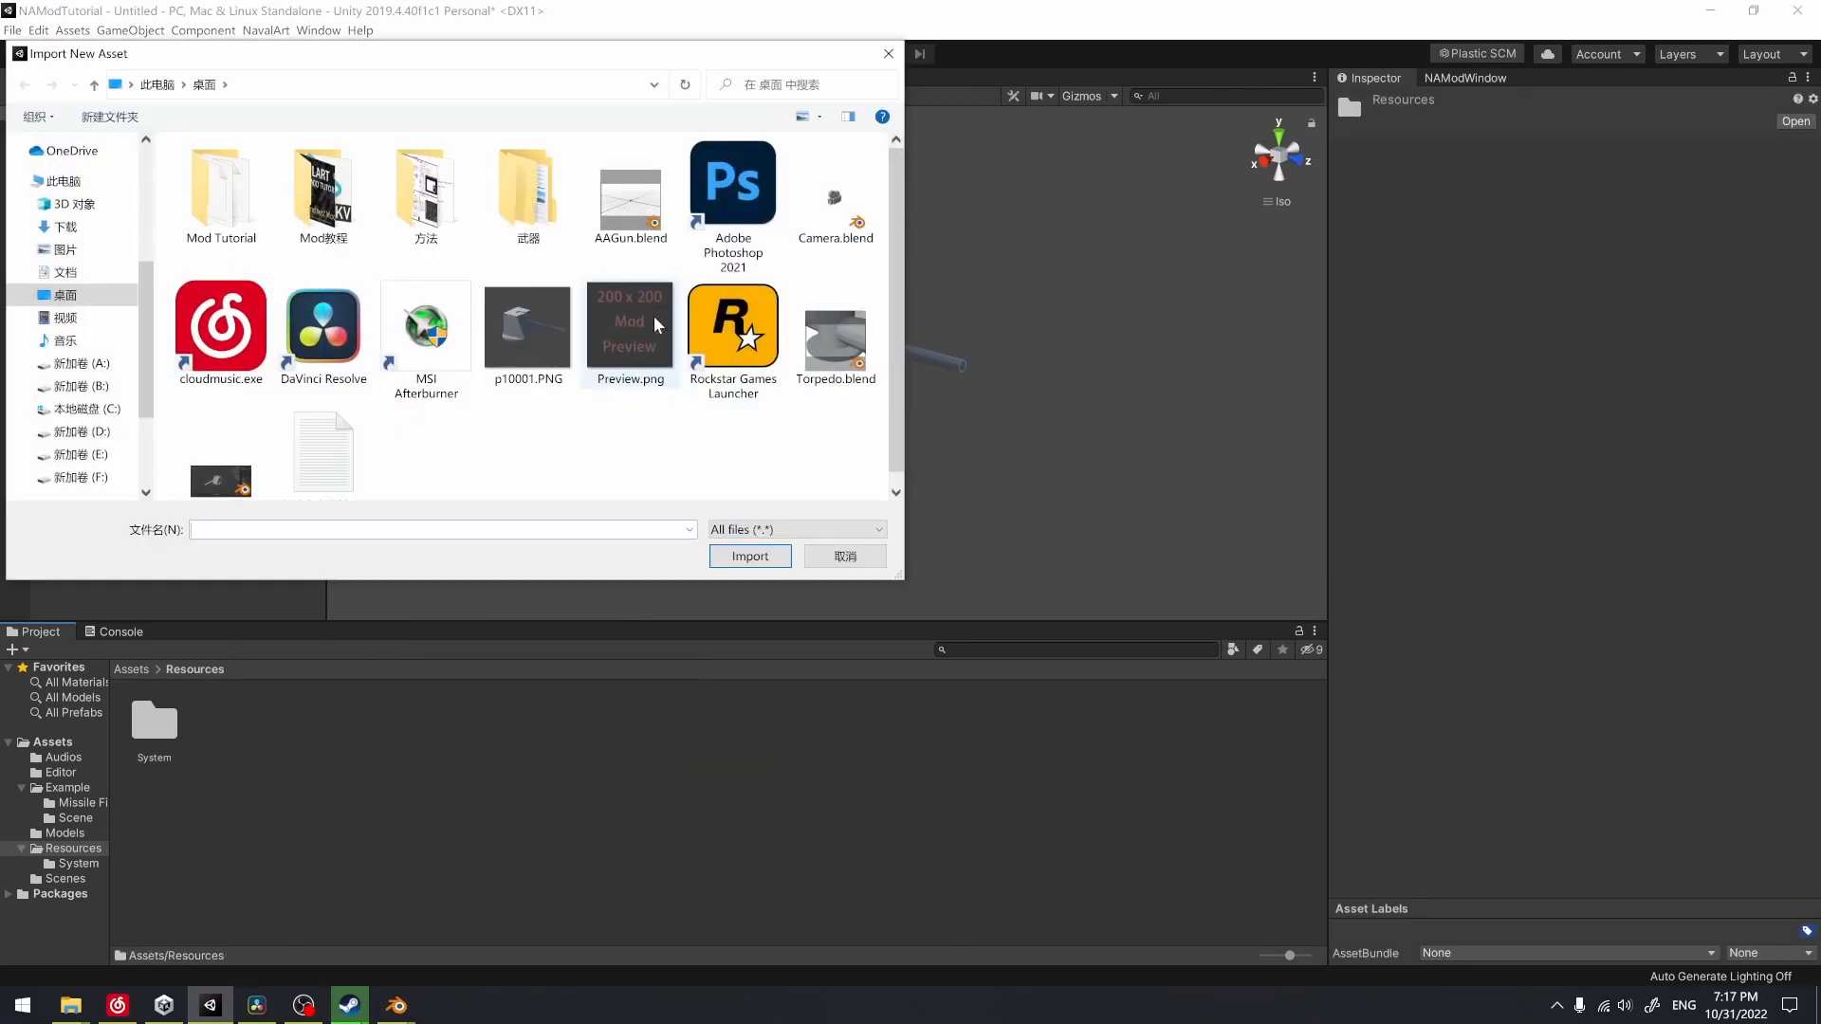
pyautogui.scroll(-1, 436, 428)
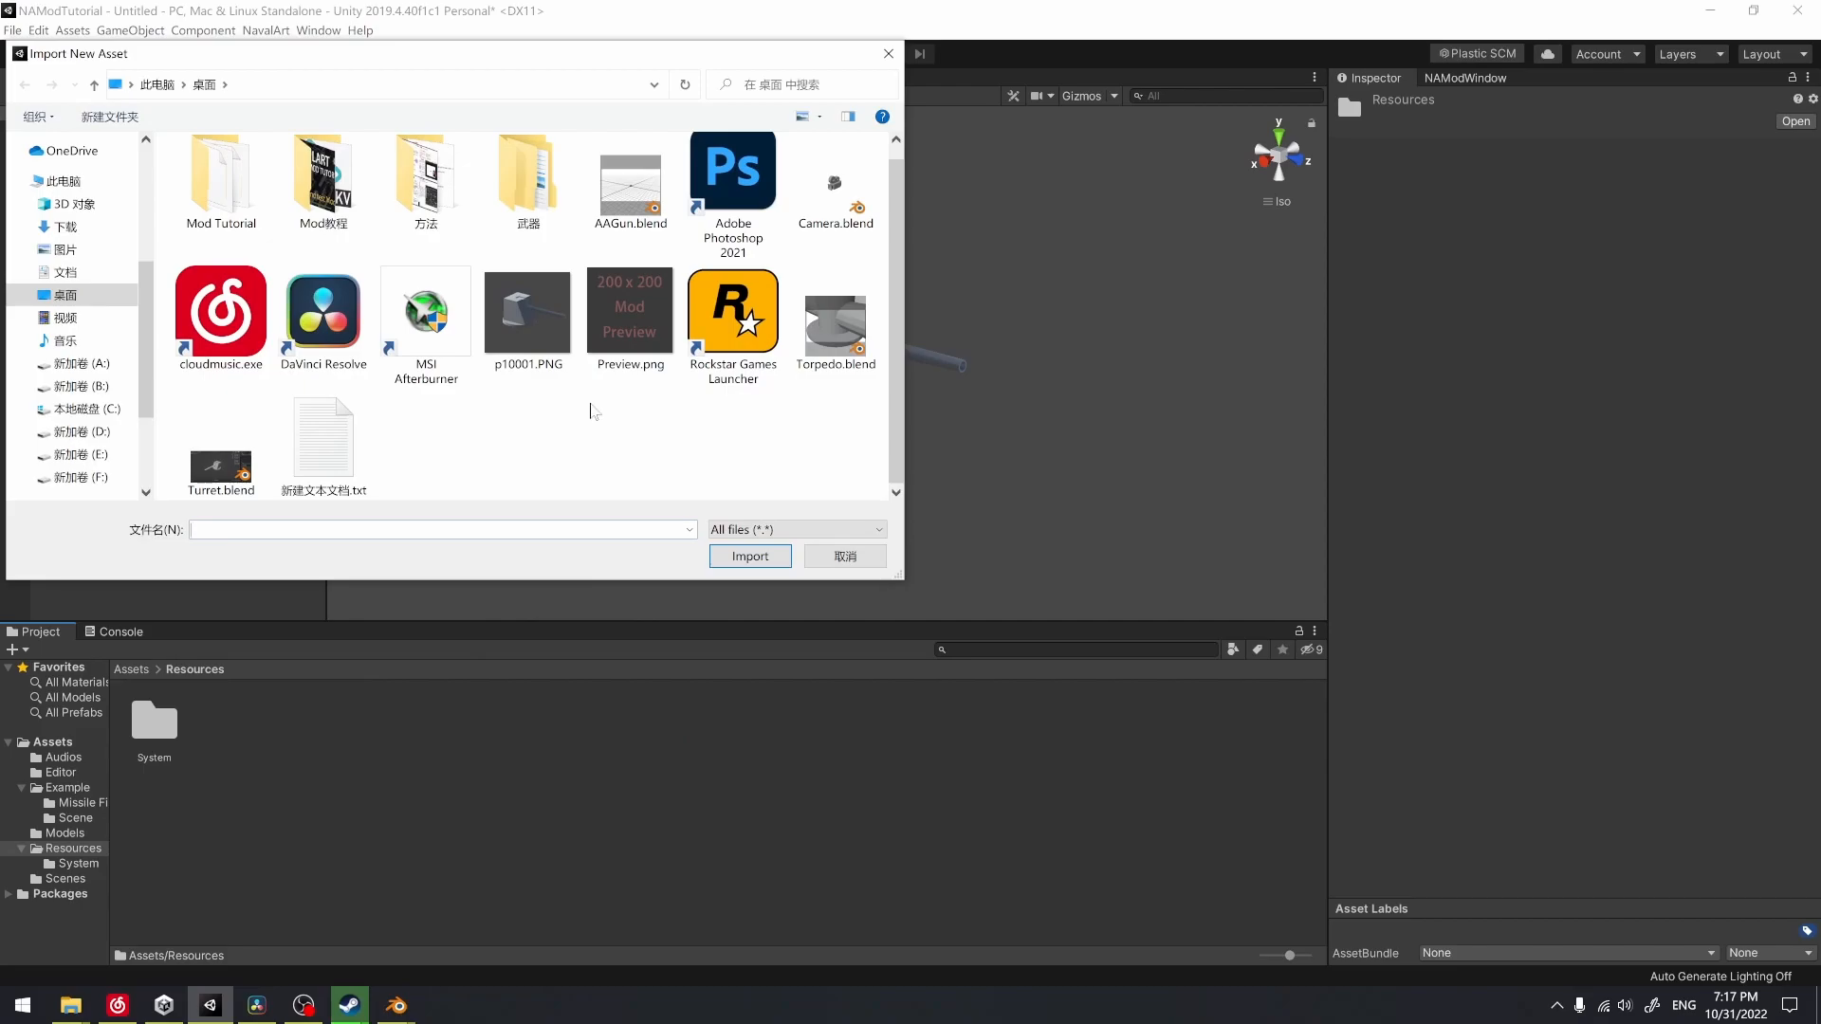
pyautogui.scroll(1, 587, 411)
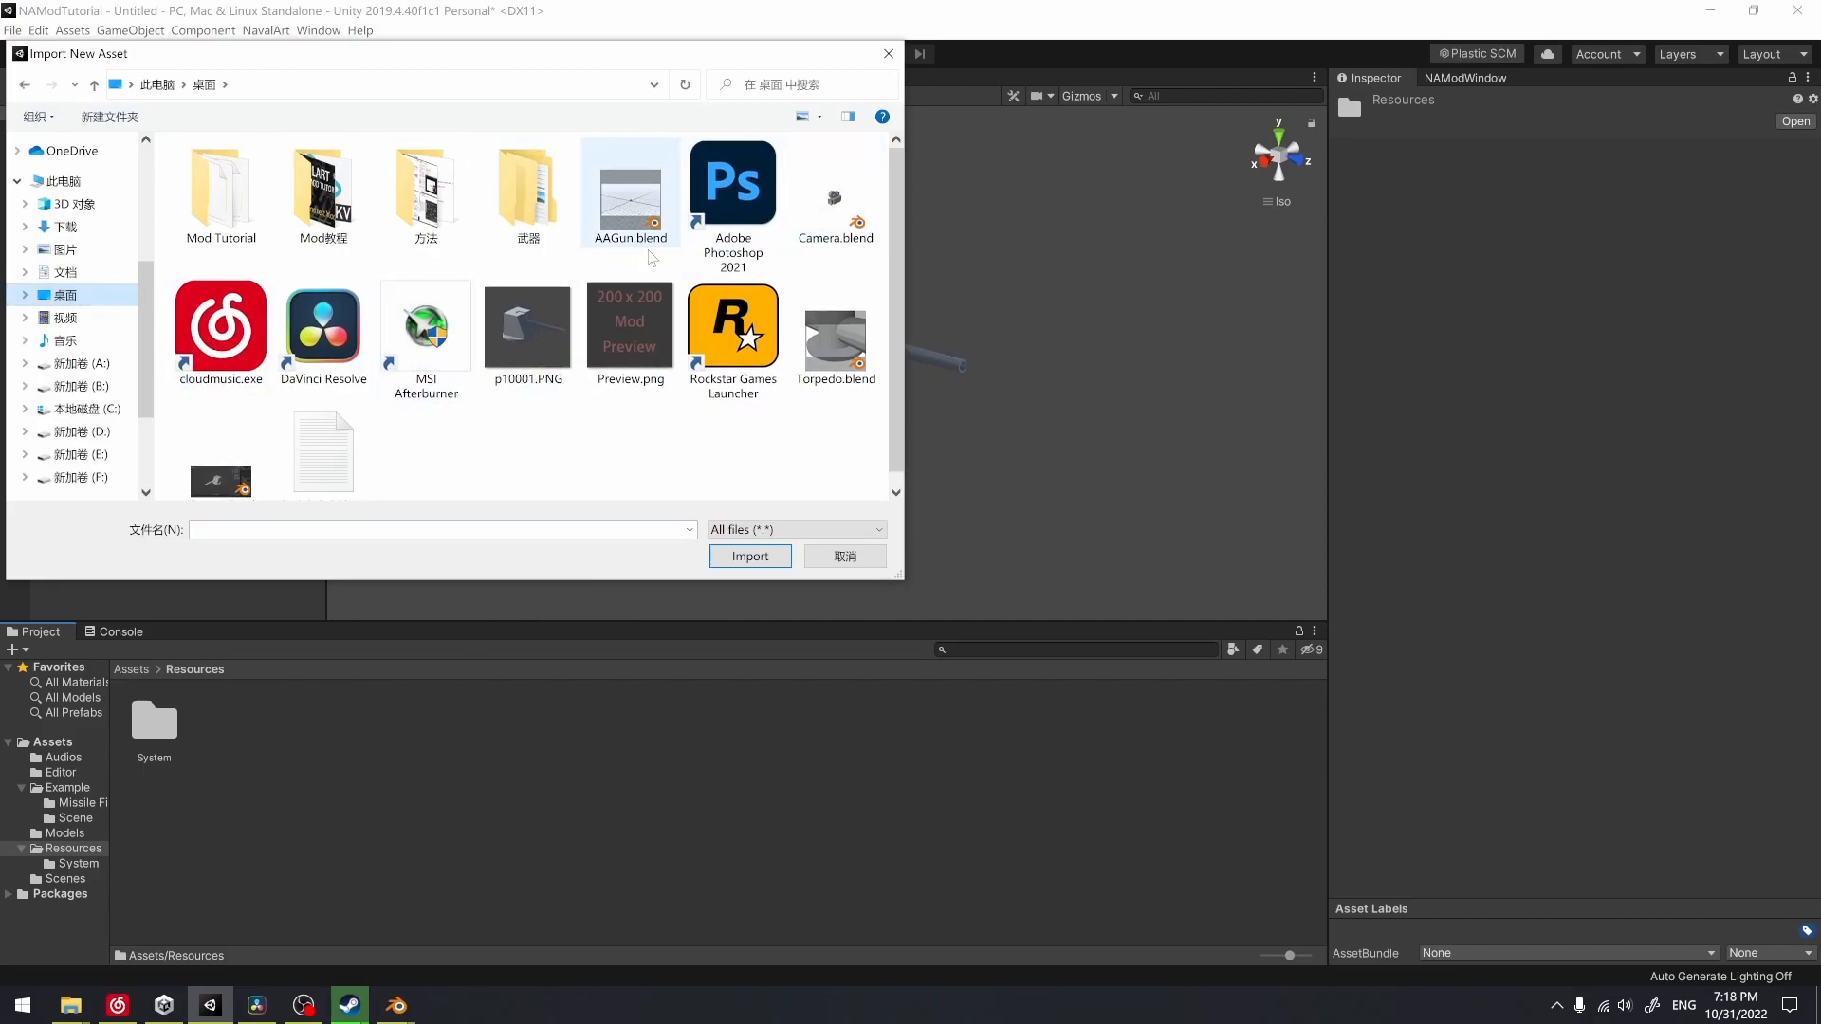
pyautogui.doubleClick(528, 339)
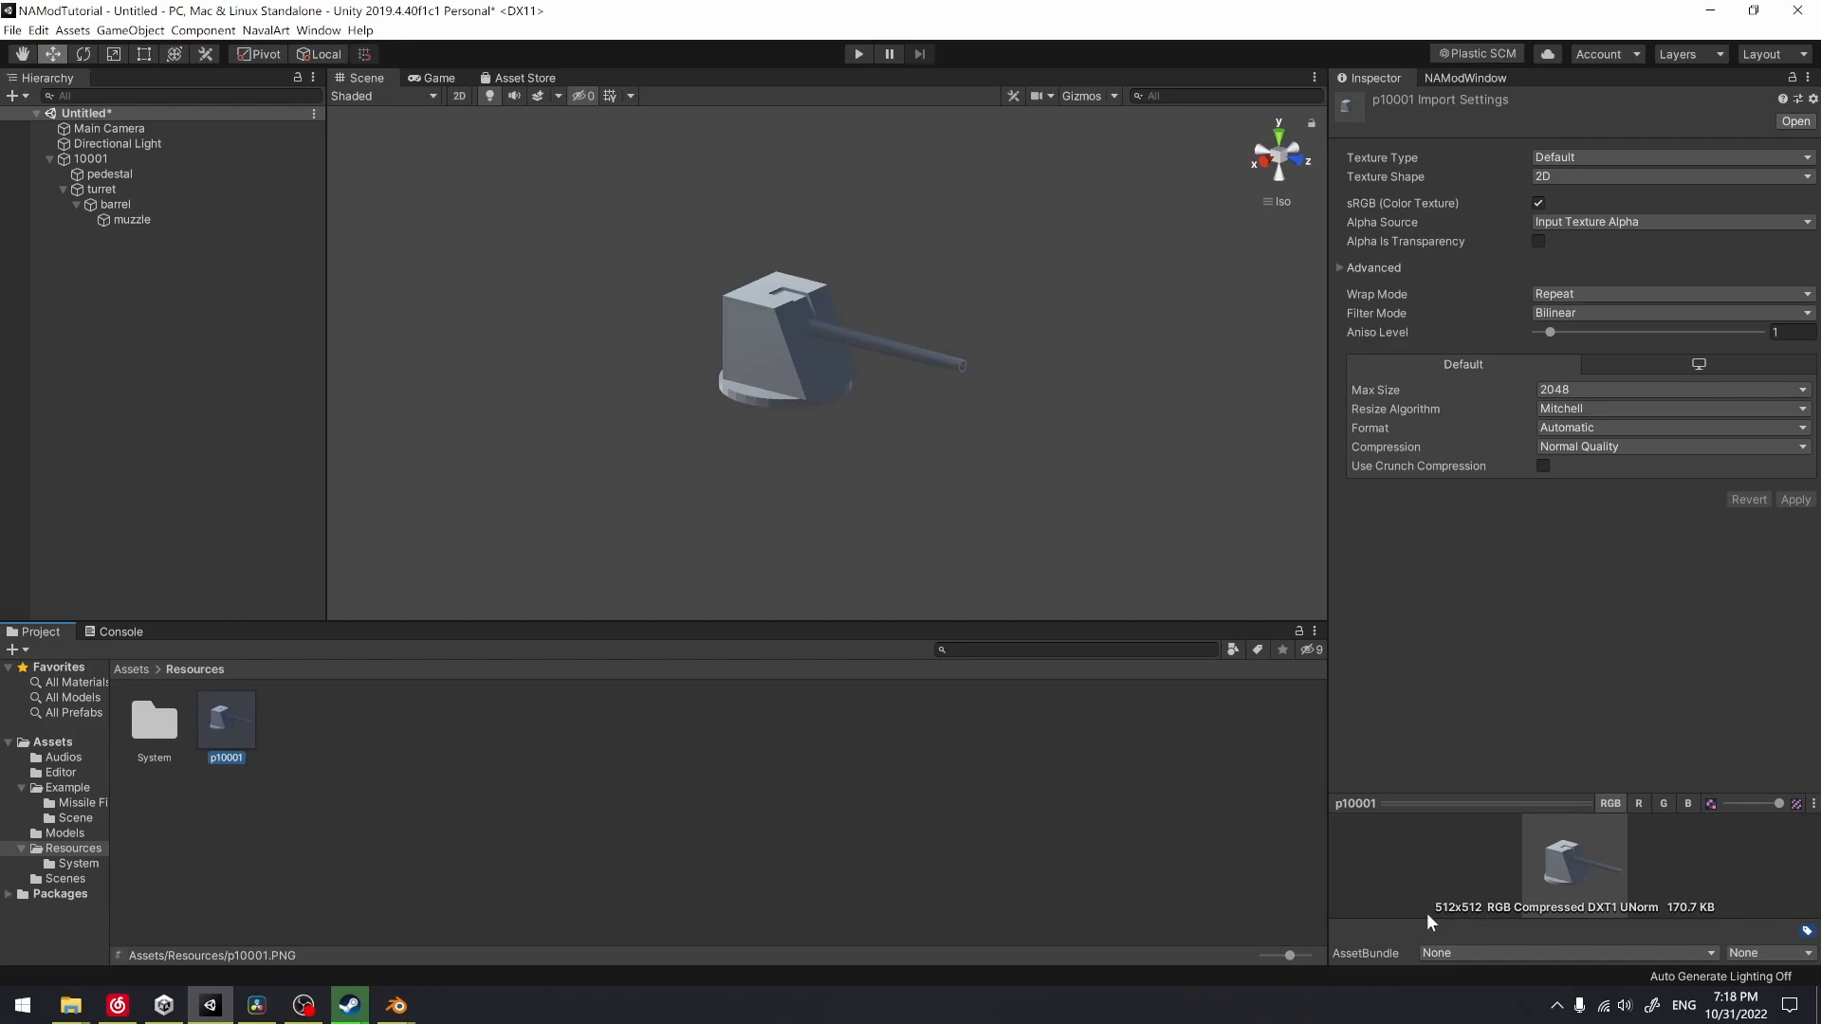
# Set the p10001 image's Texture Type to Sprite (2D and UI) and apply the import settings
pyautogui.click(1565, 161)
pyautogui.click(1579, 227)
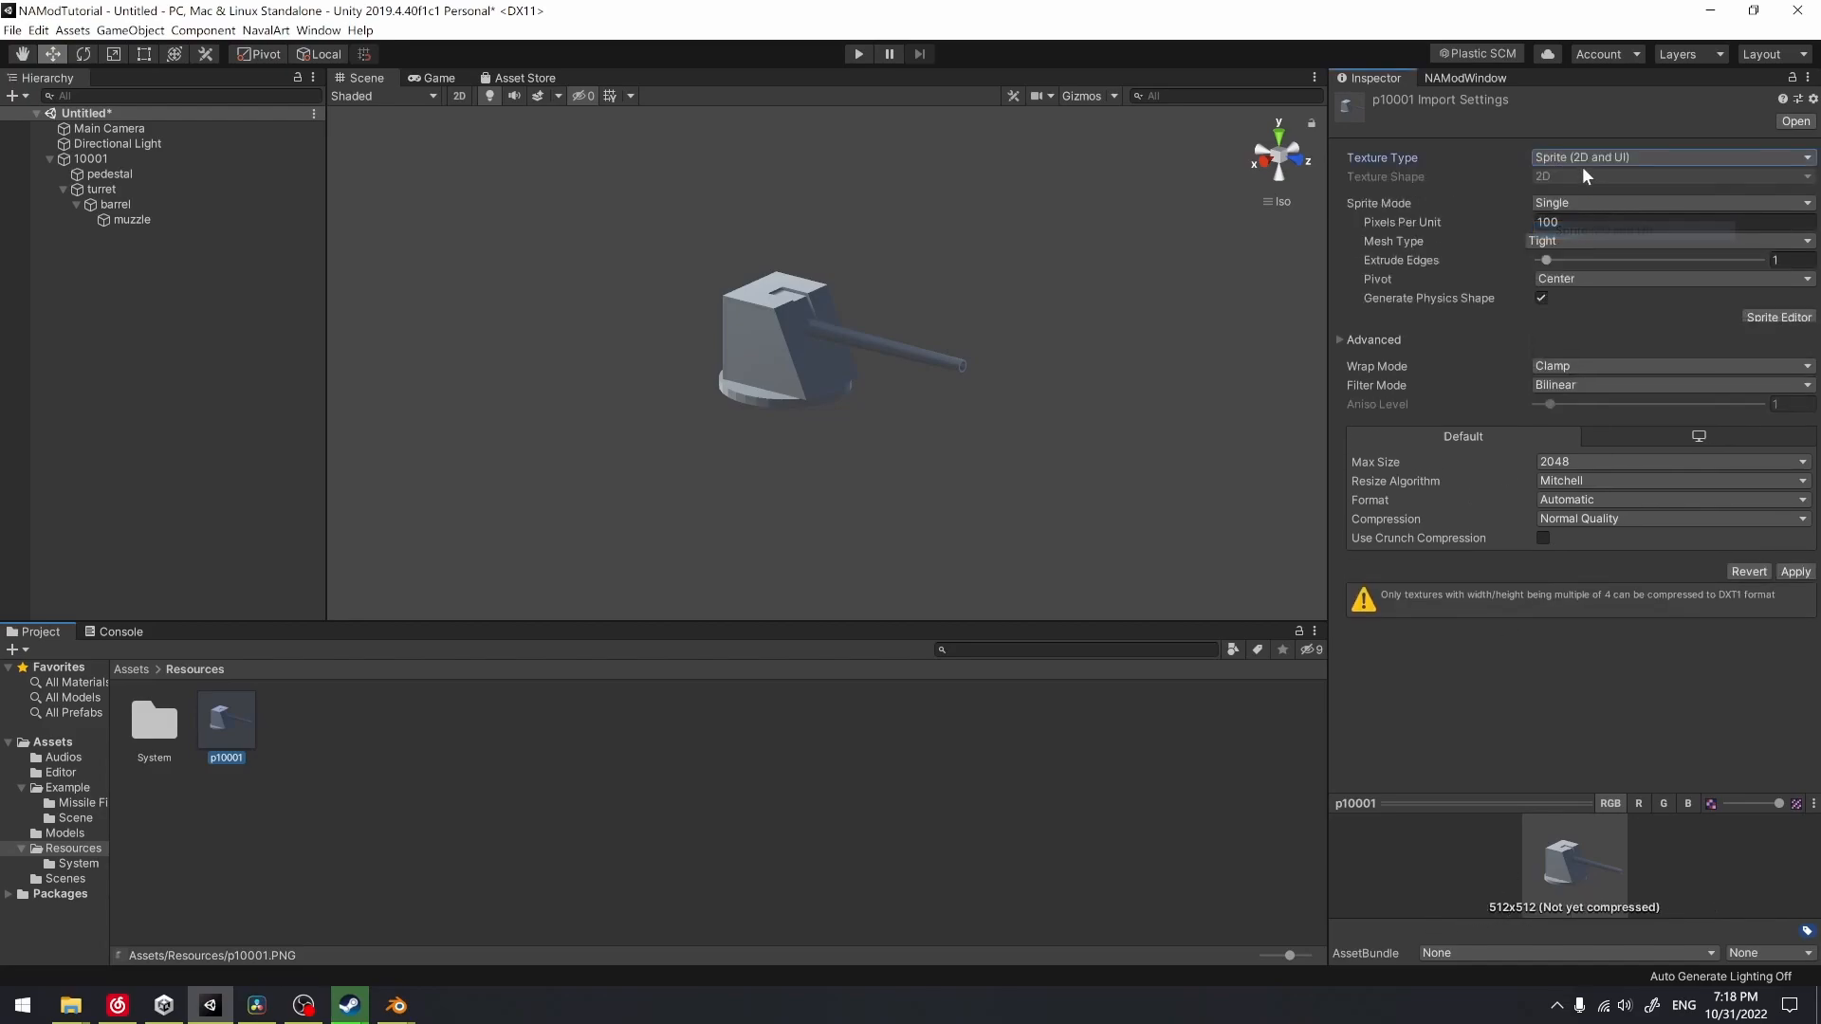
pyautogui.click(1605, 161)
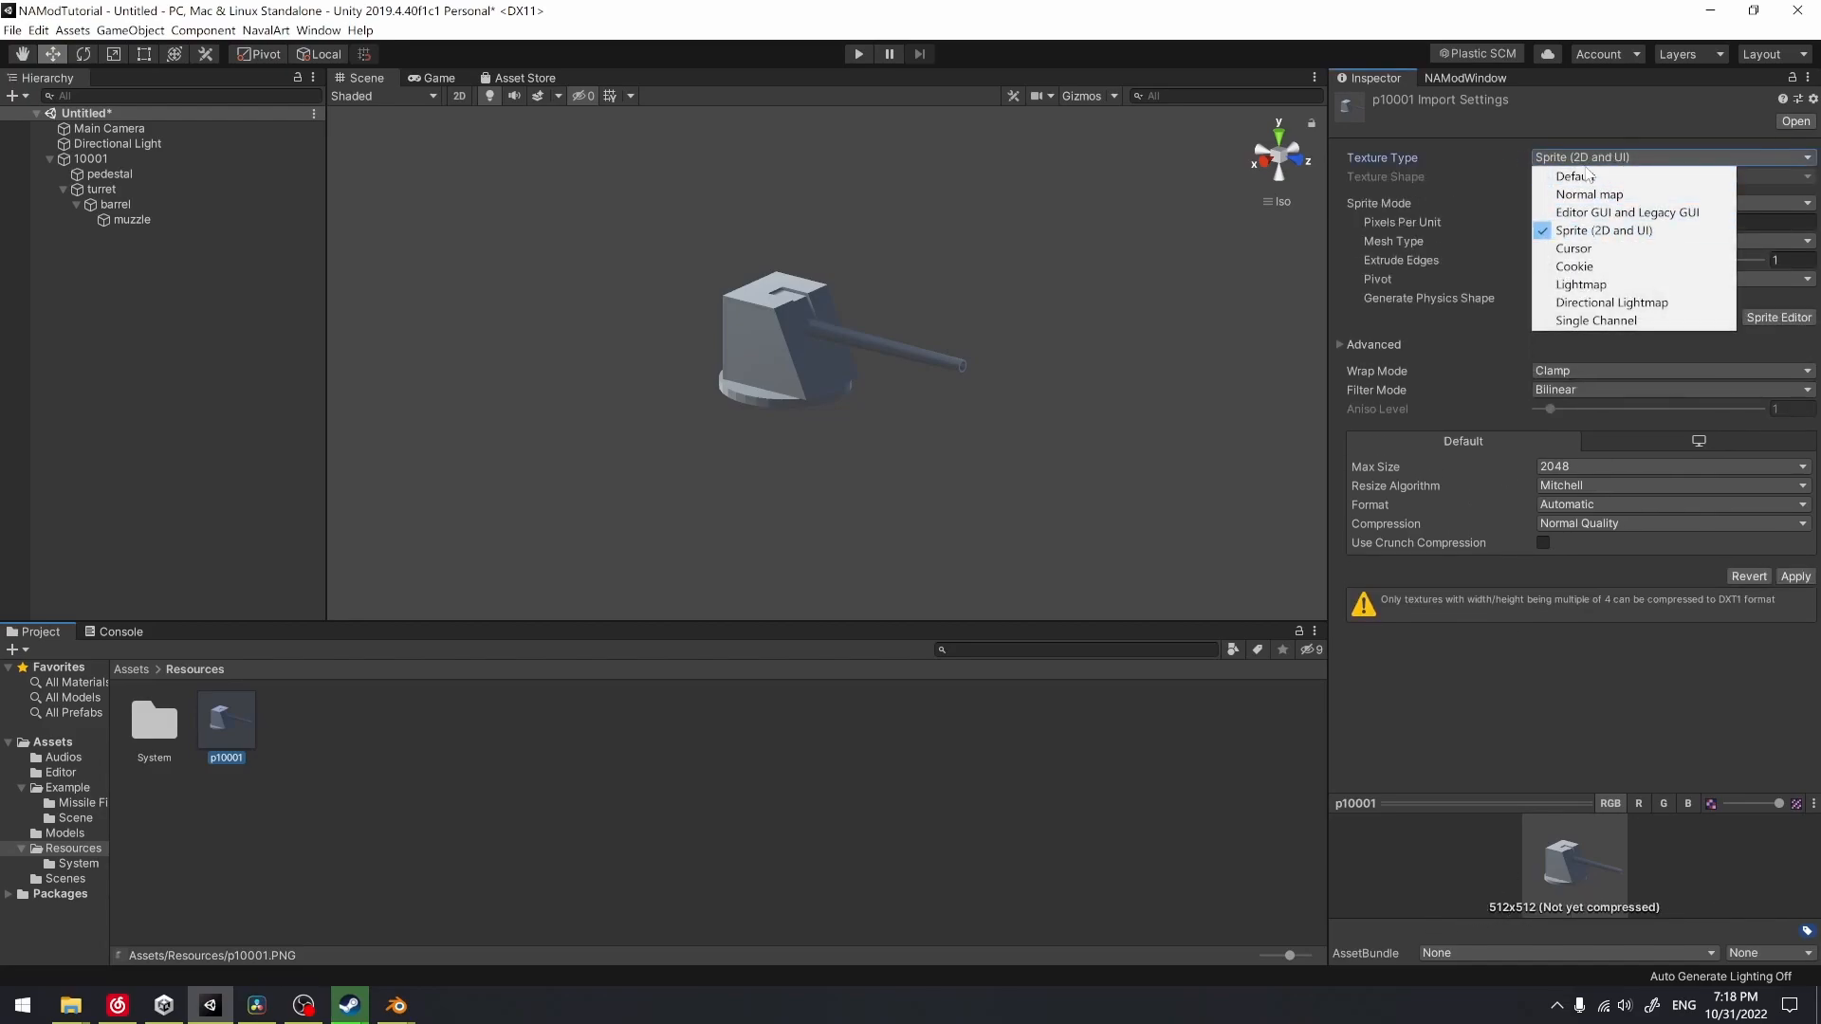
pyautogui.click(1650, 230)
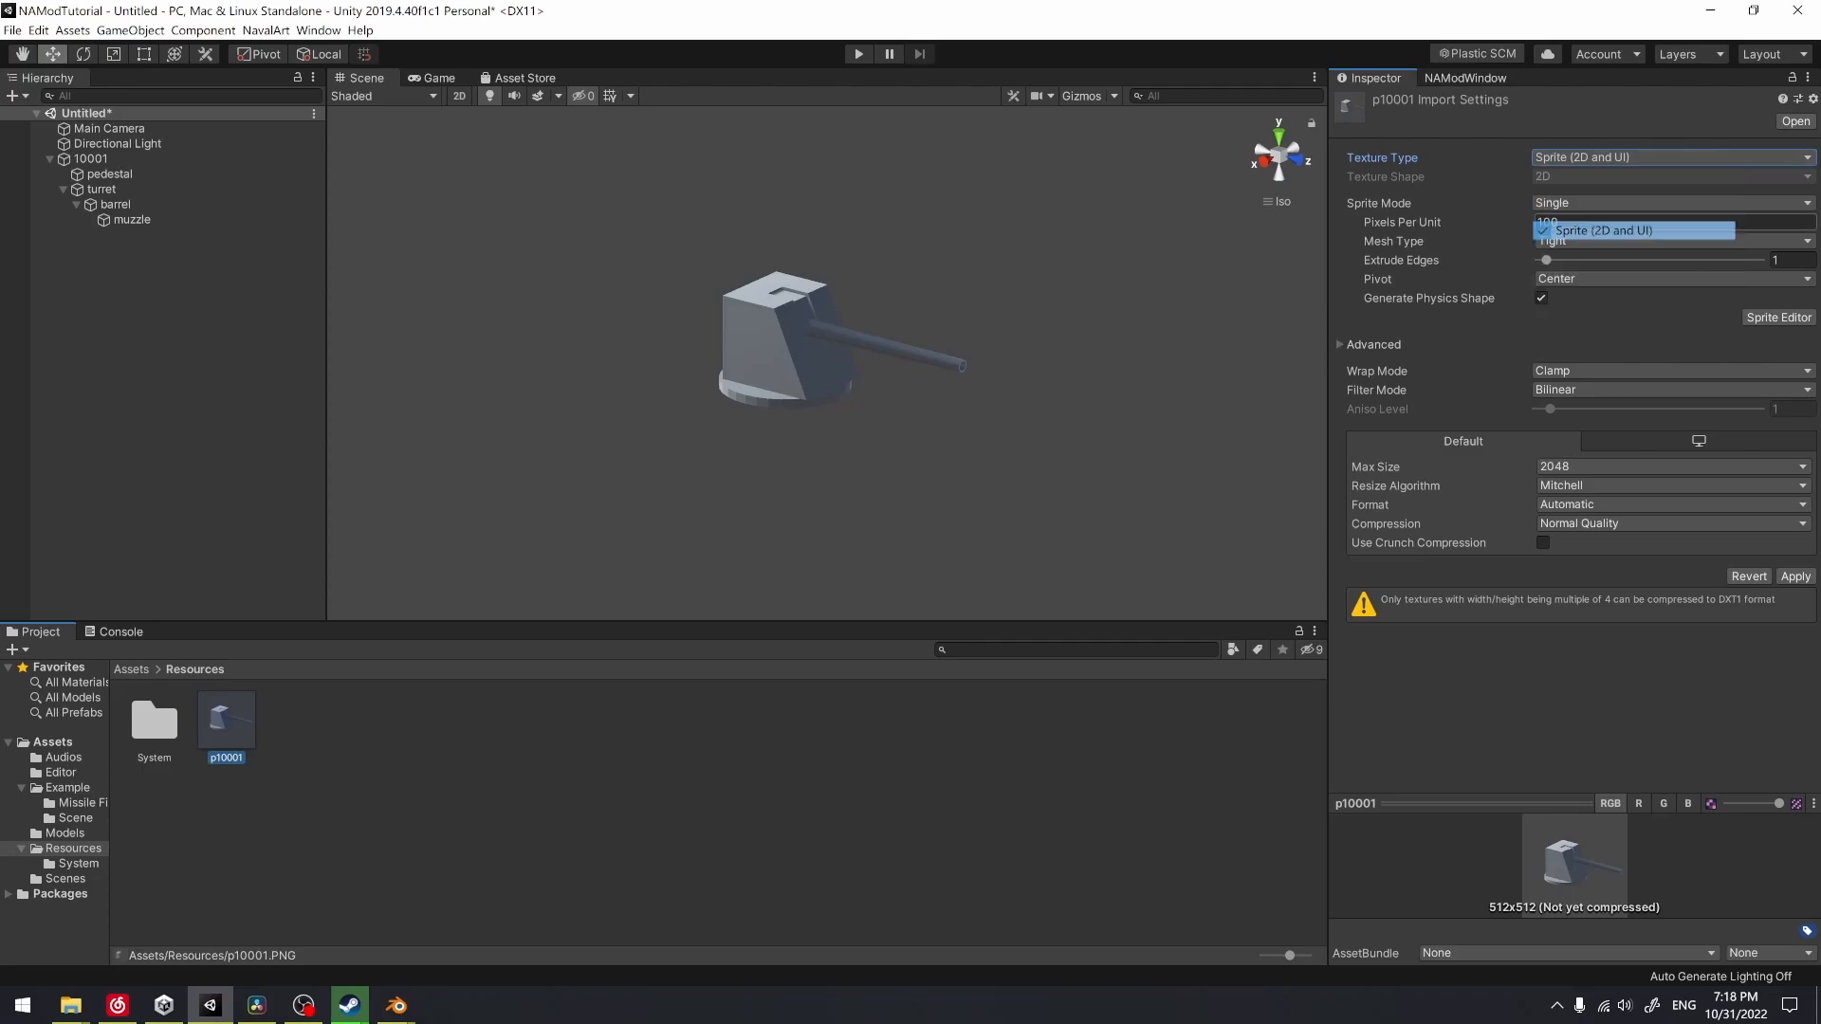
pyautogui.click(1801, 580)
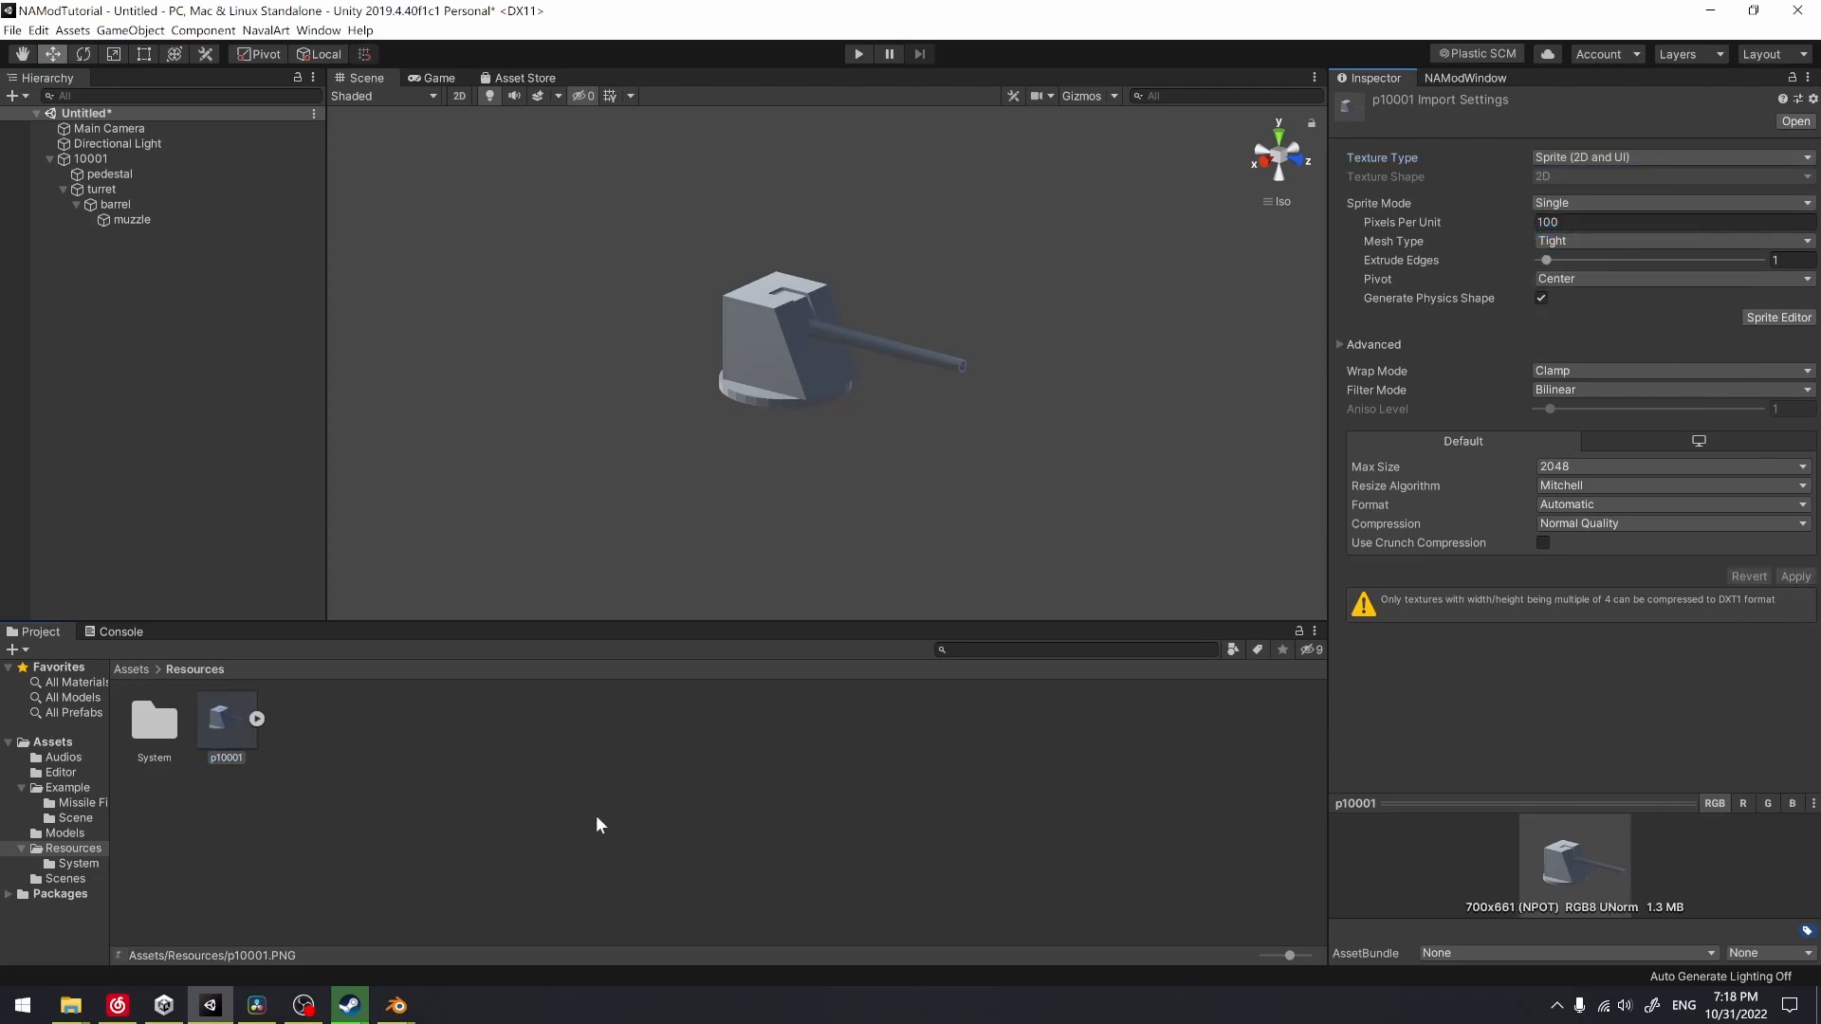
# Check the p10001 sprite's preview and import settings, and compare its name with the turret part's Id
pyautogui.click(215, 715)
pyautogui.click(334, 732)
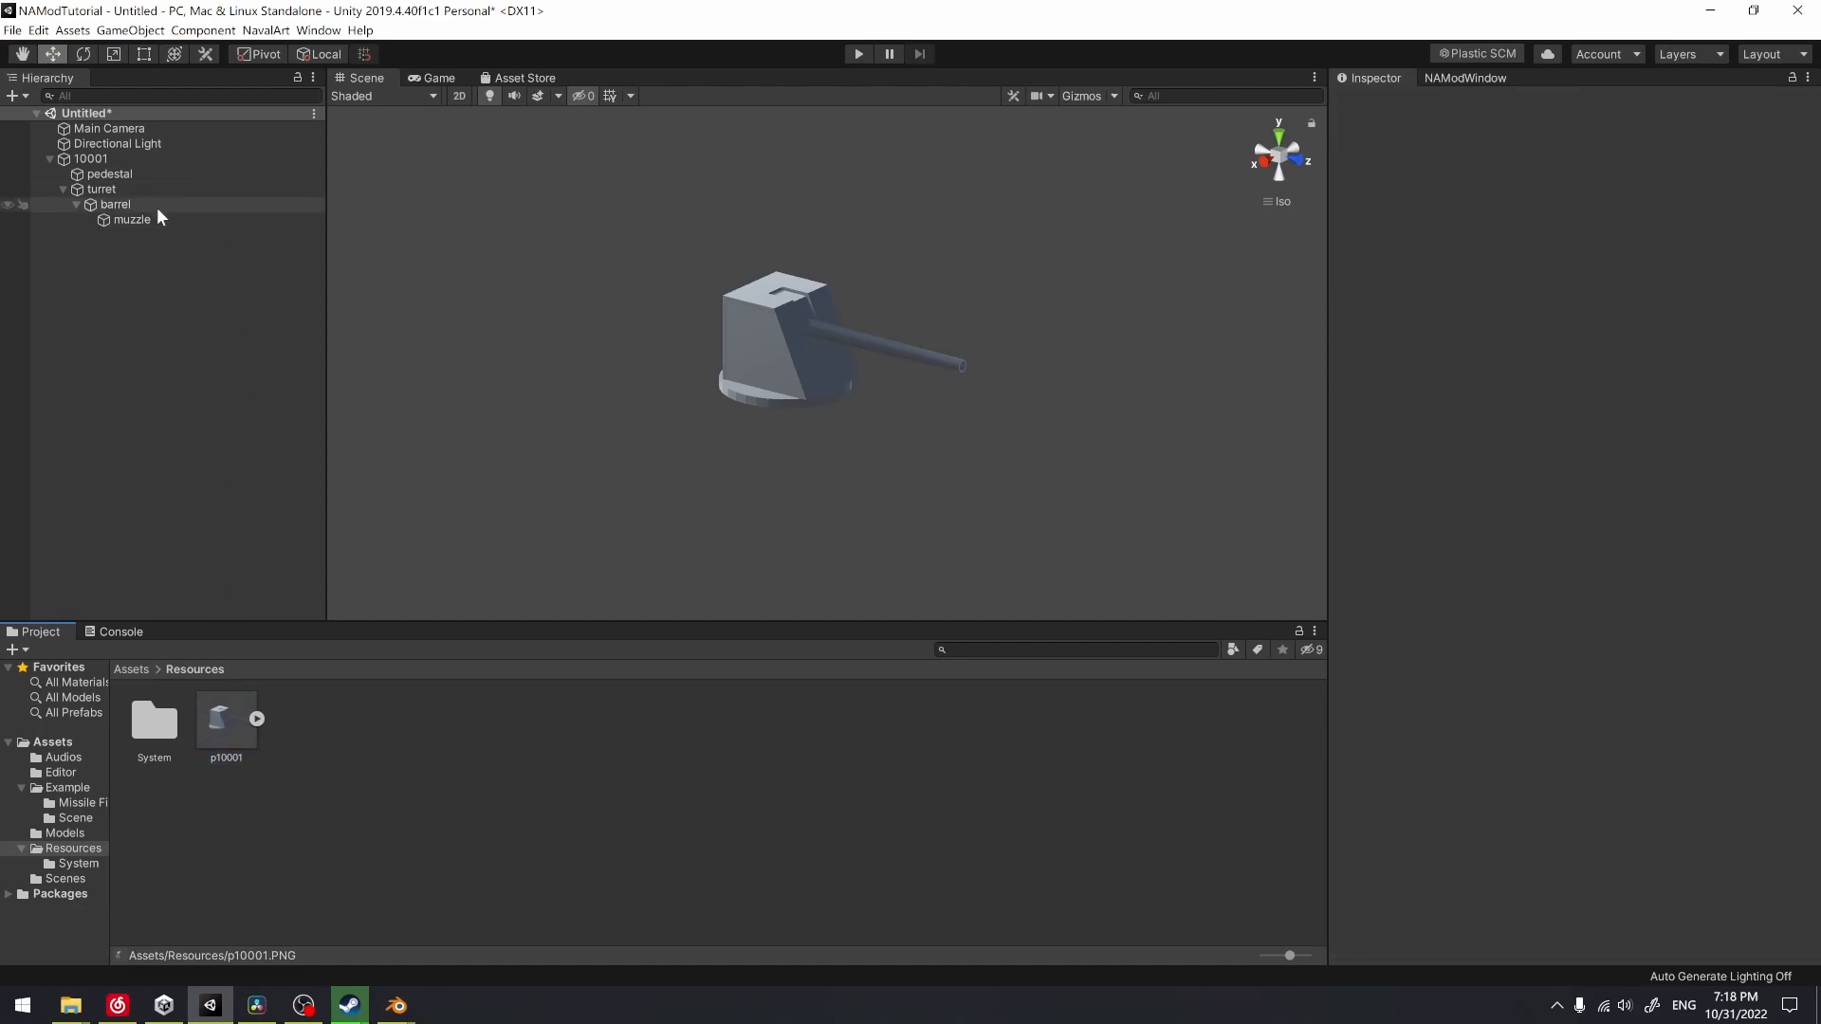
pyautogui.click(242, 723)
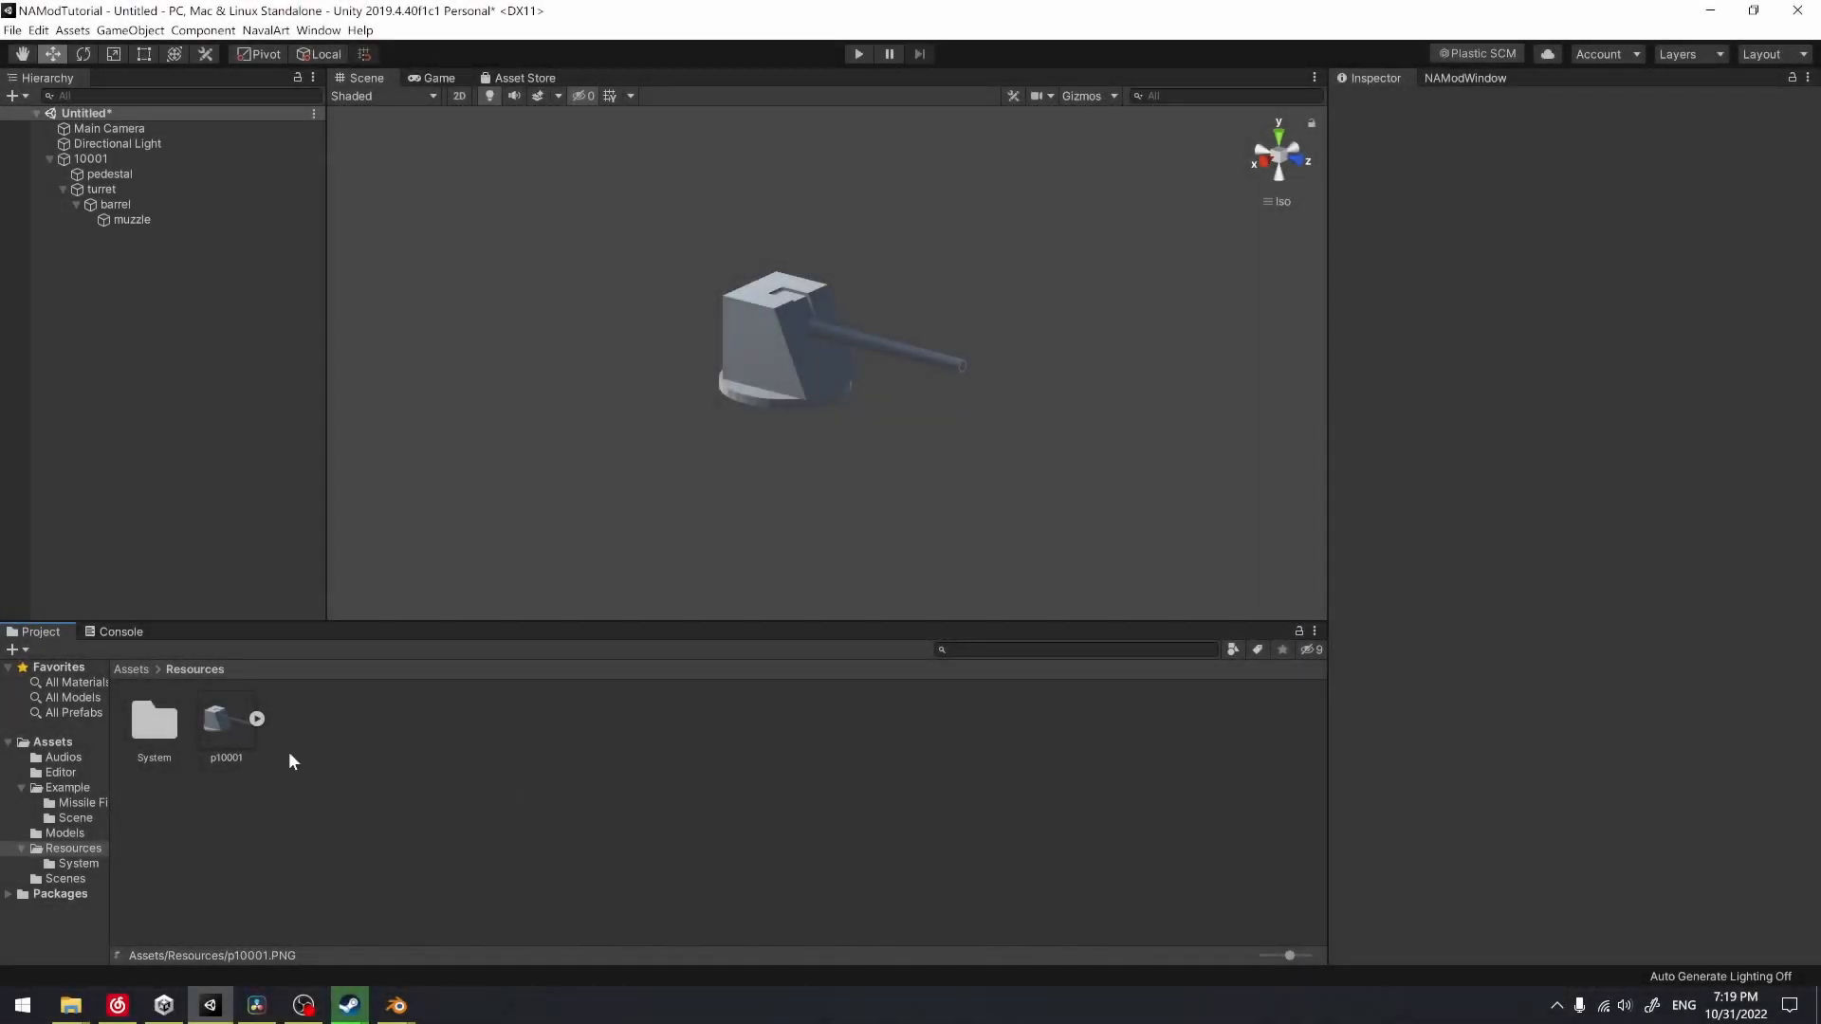
pyautogui.click(278, 735)
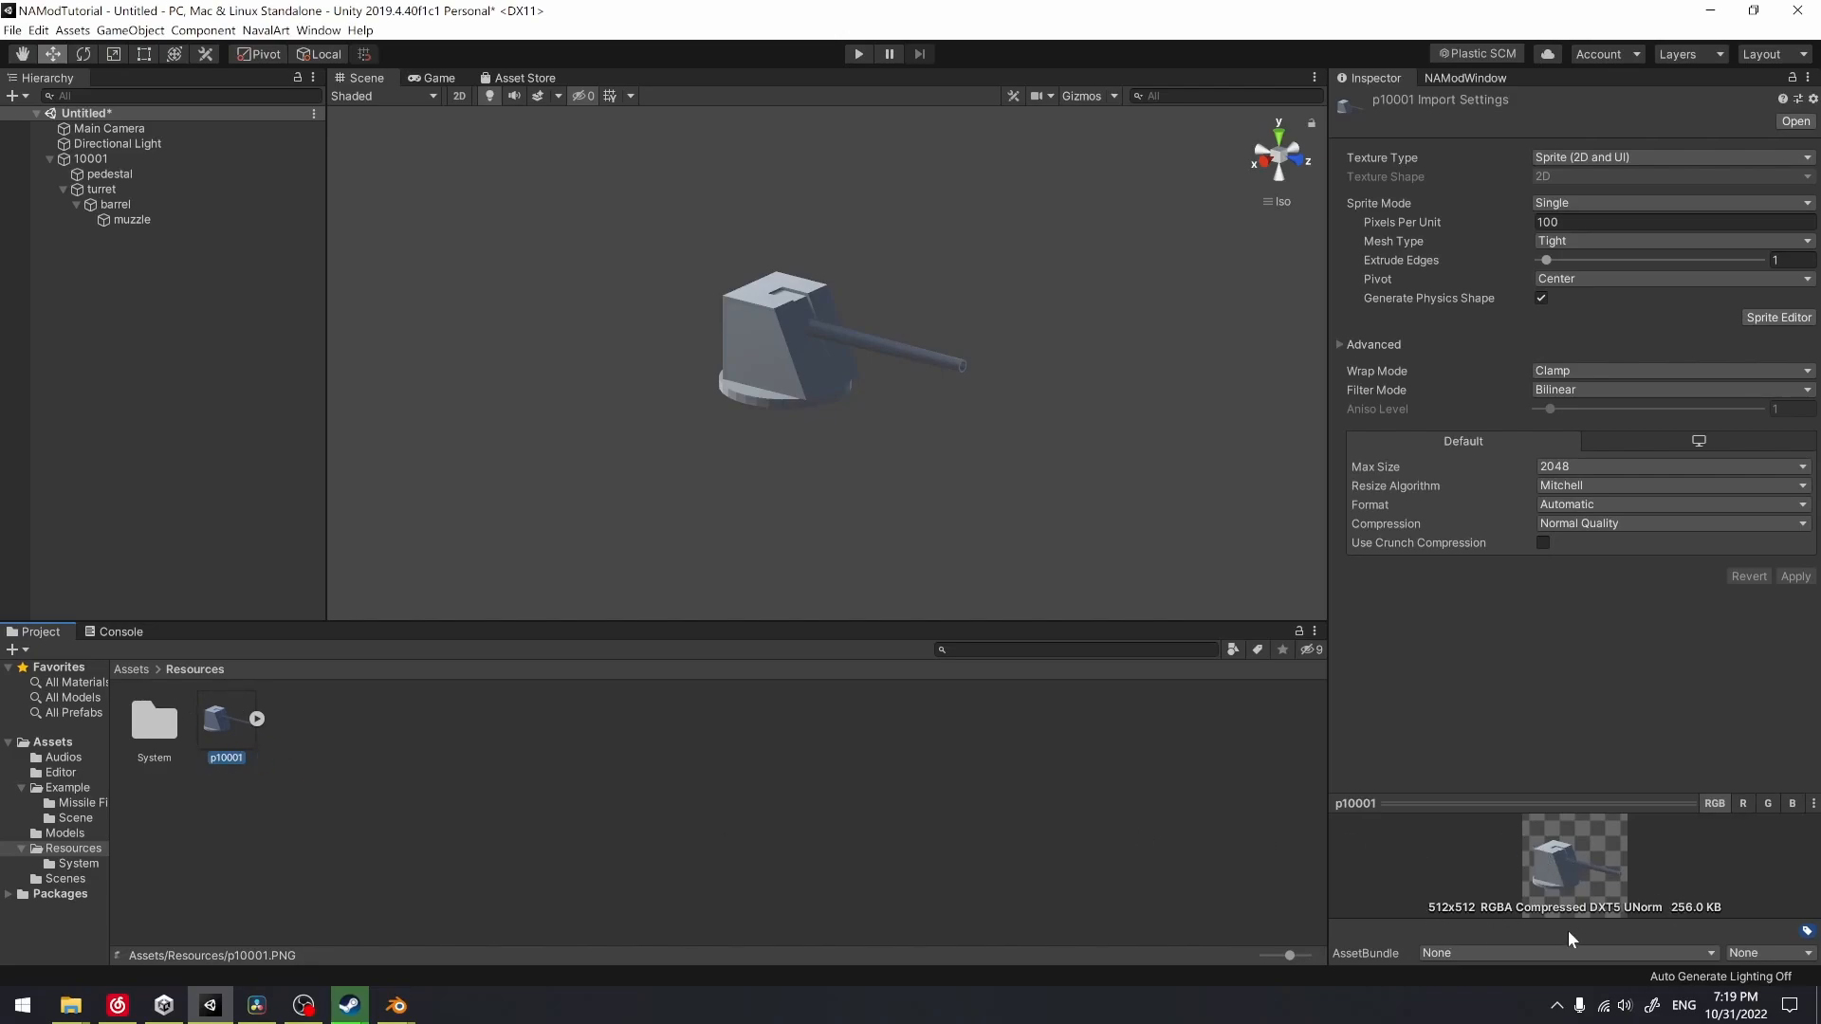
pyautogui.click(290, 778)
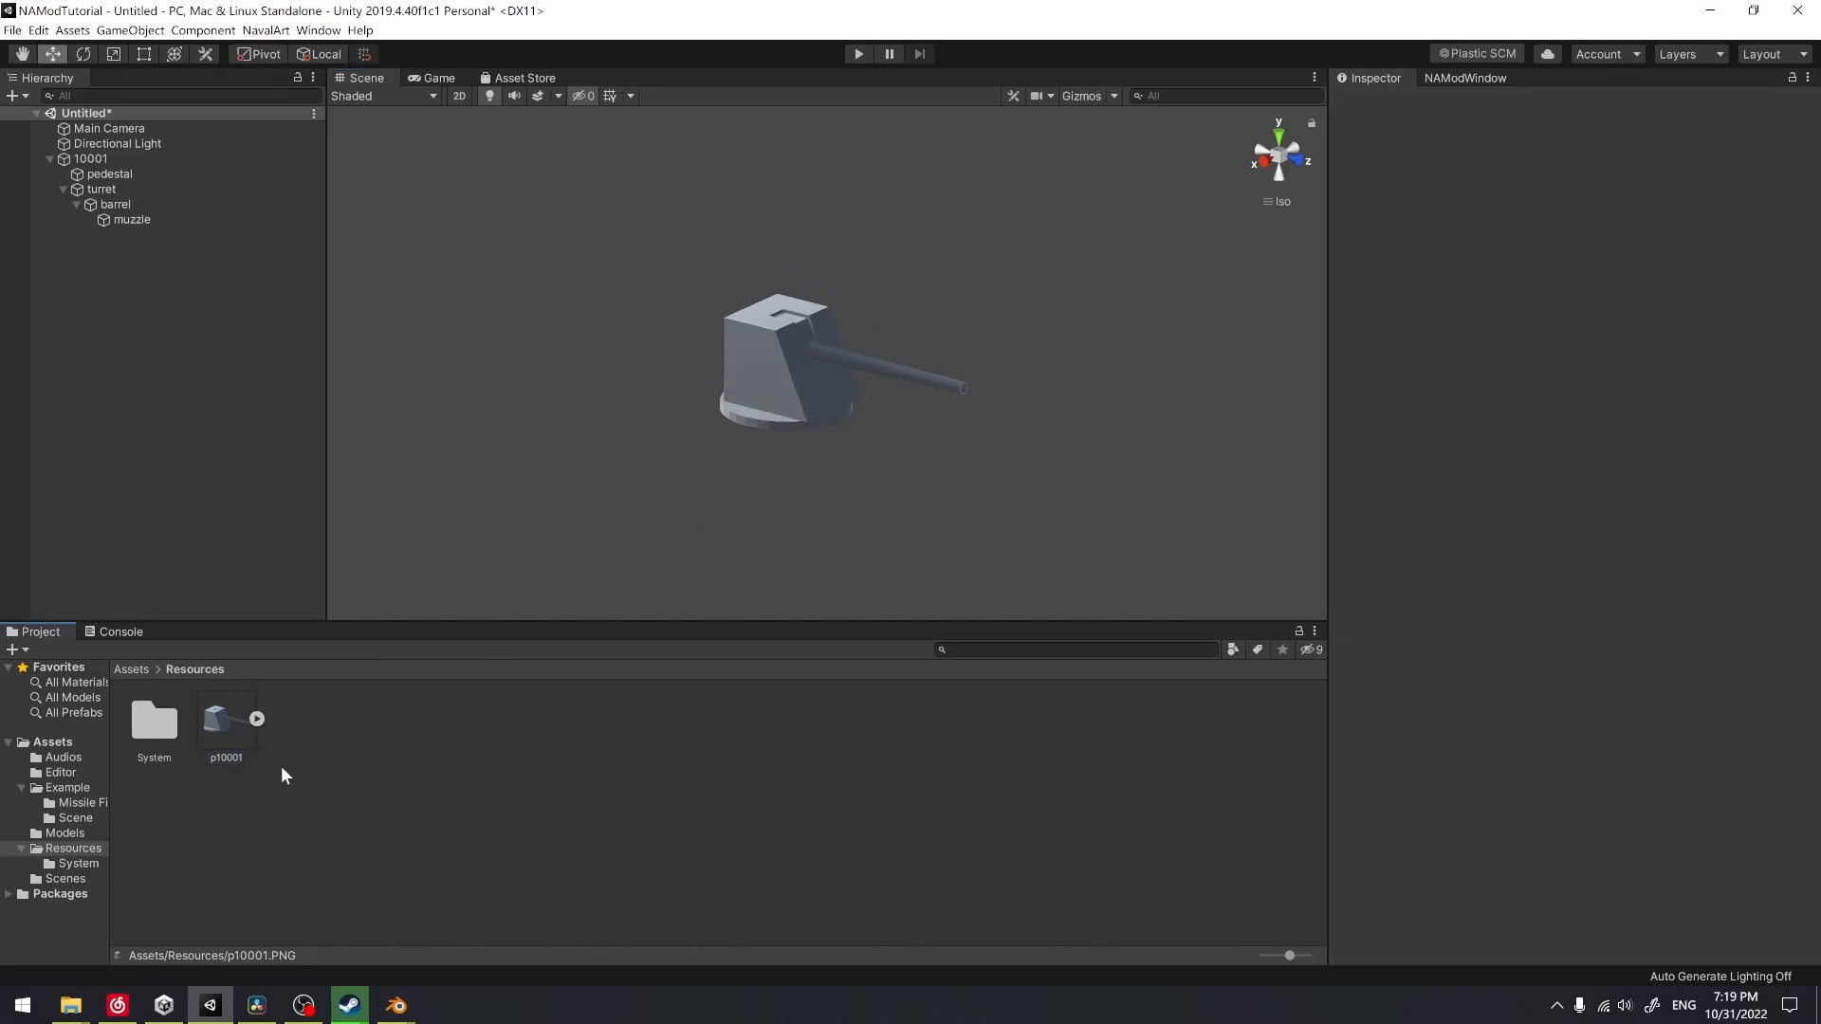
pyautogui.click(161, 159)
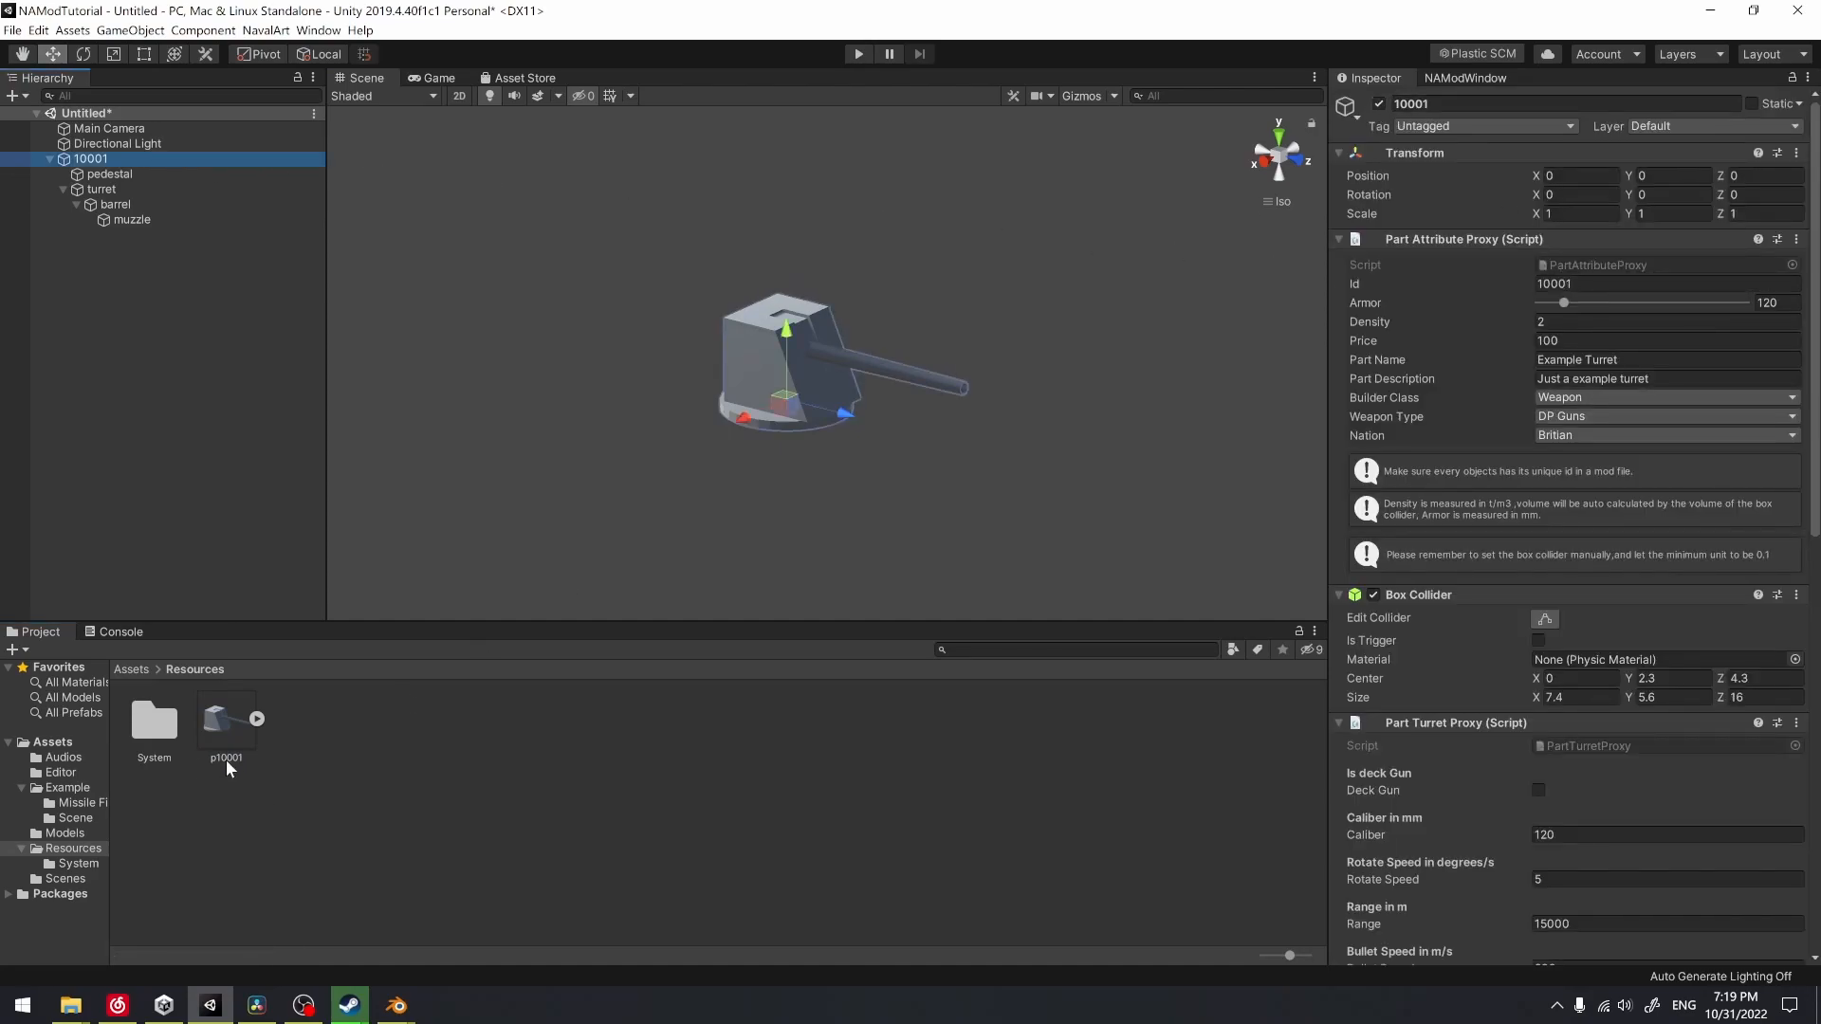
# Select part 10001, extend the mod description to "This is a tutorial Mod for weapons" and set the mod version to 1.1
pyautogui.click(130, 667)
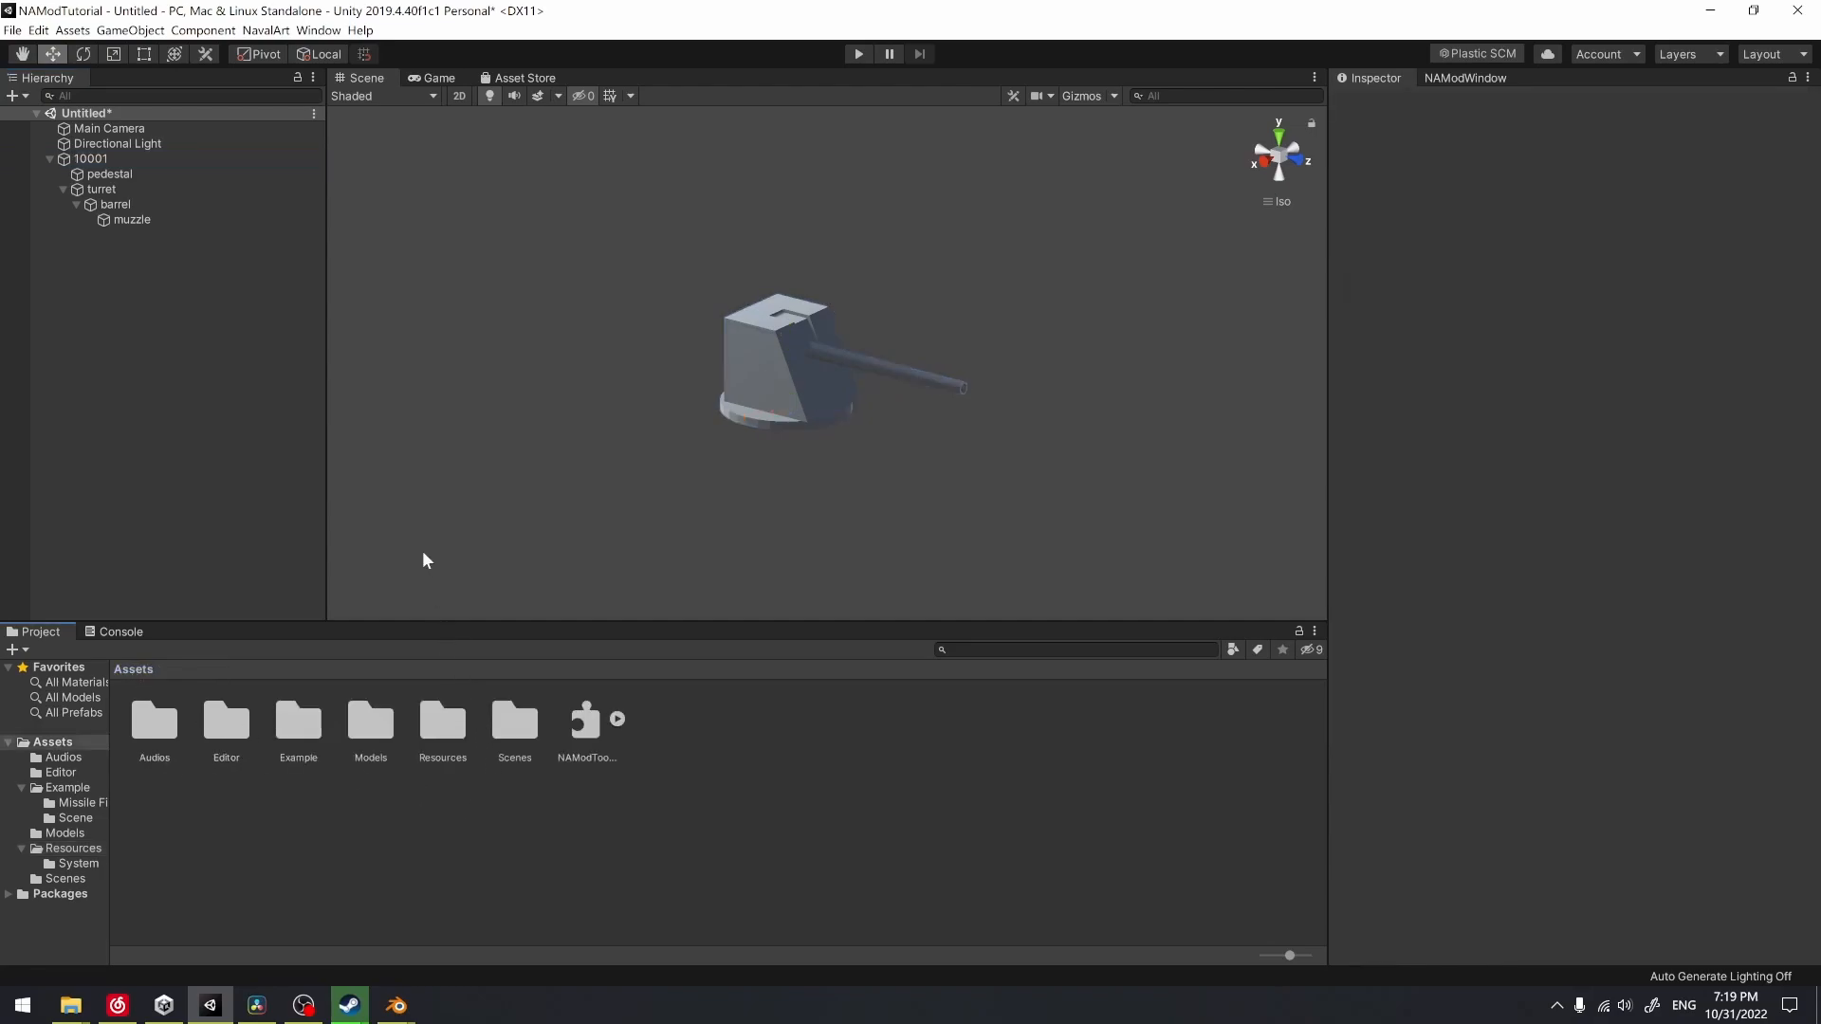
pyautogui.click(213, 158)
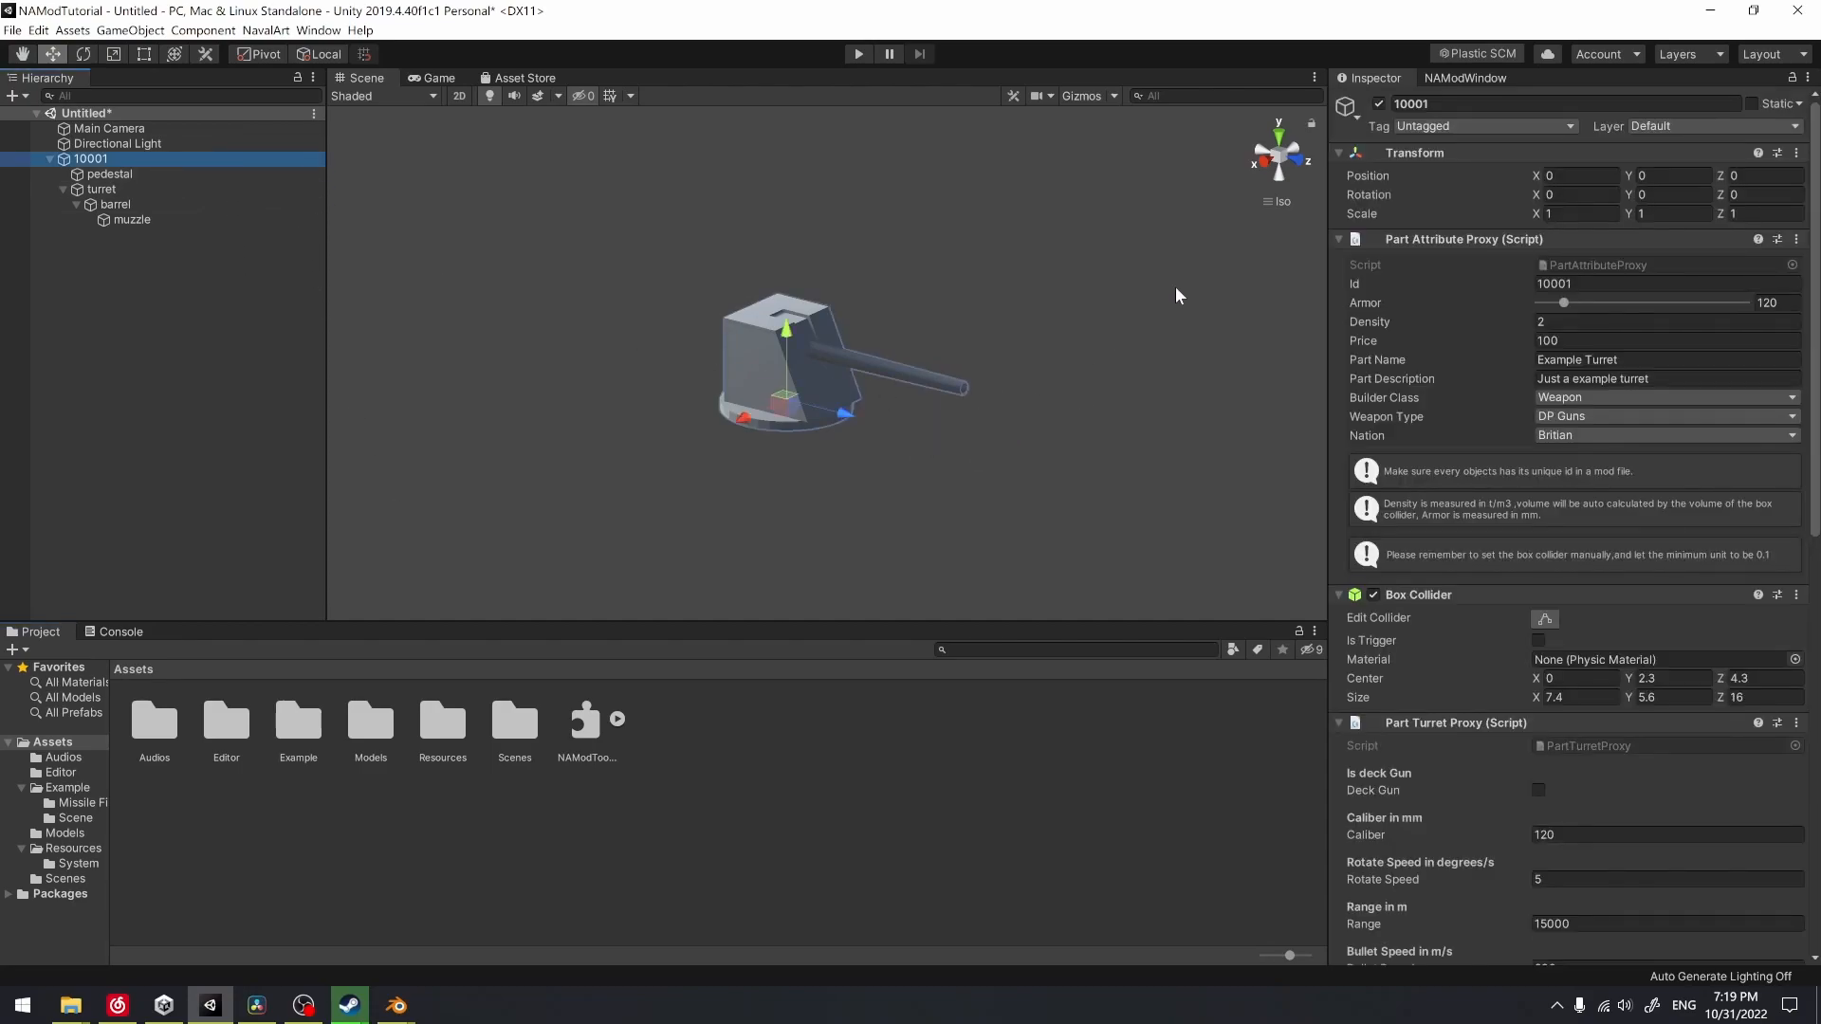
pyautogui.click(1466, 79)
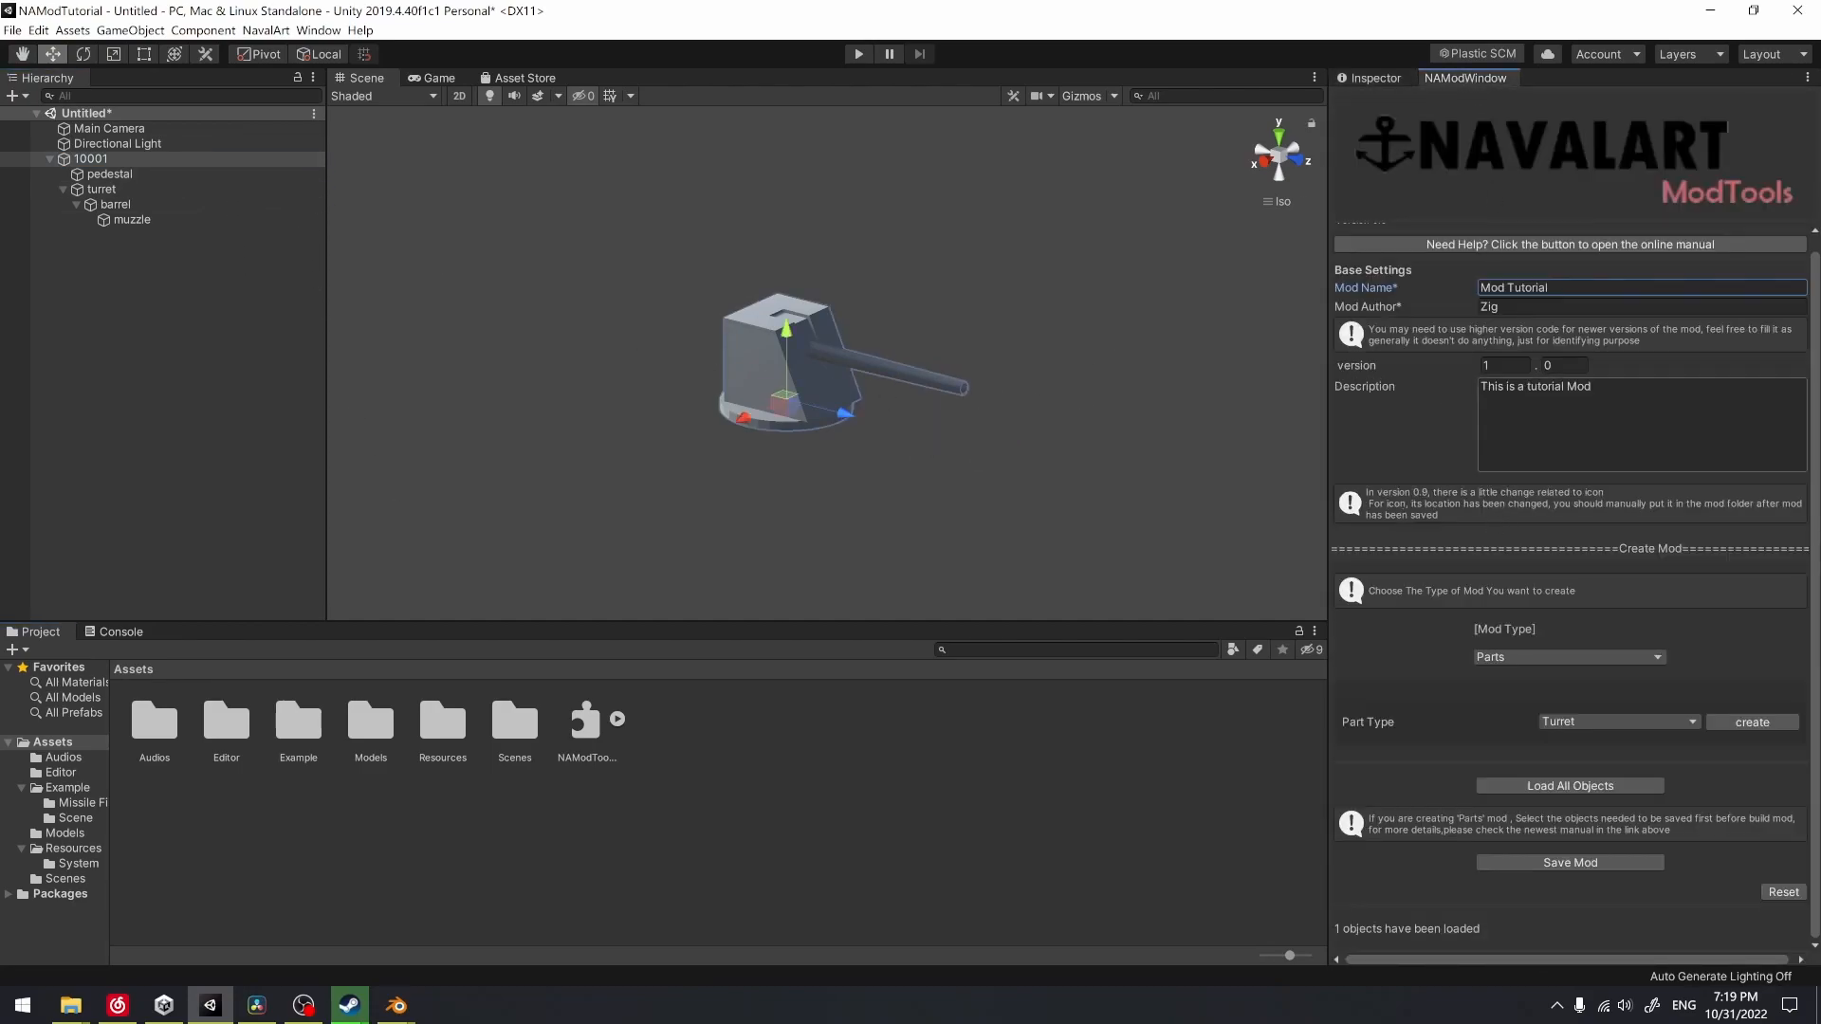
pyautogui.click(1556, 365)
pyautogui.press('Tab')
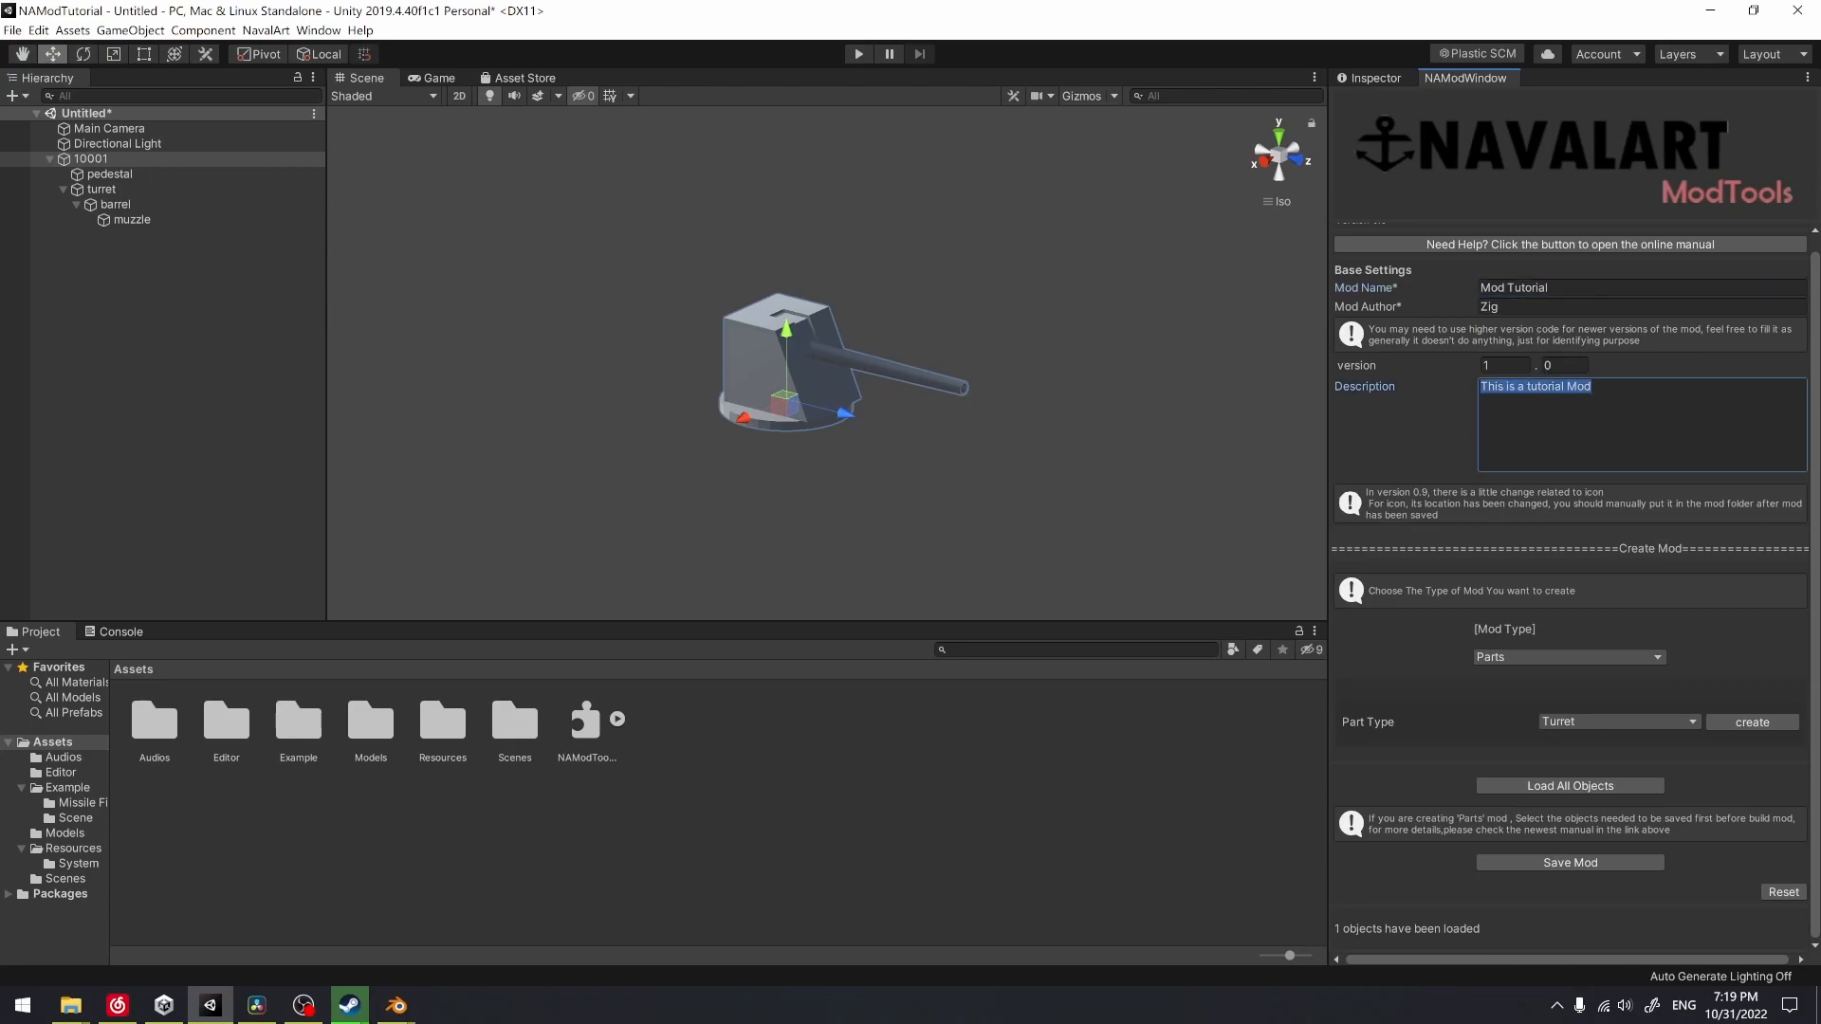
pyautogui.click(1594, 387)
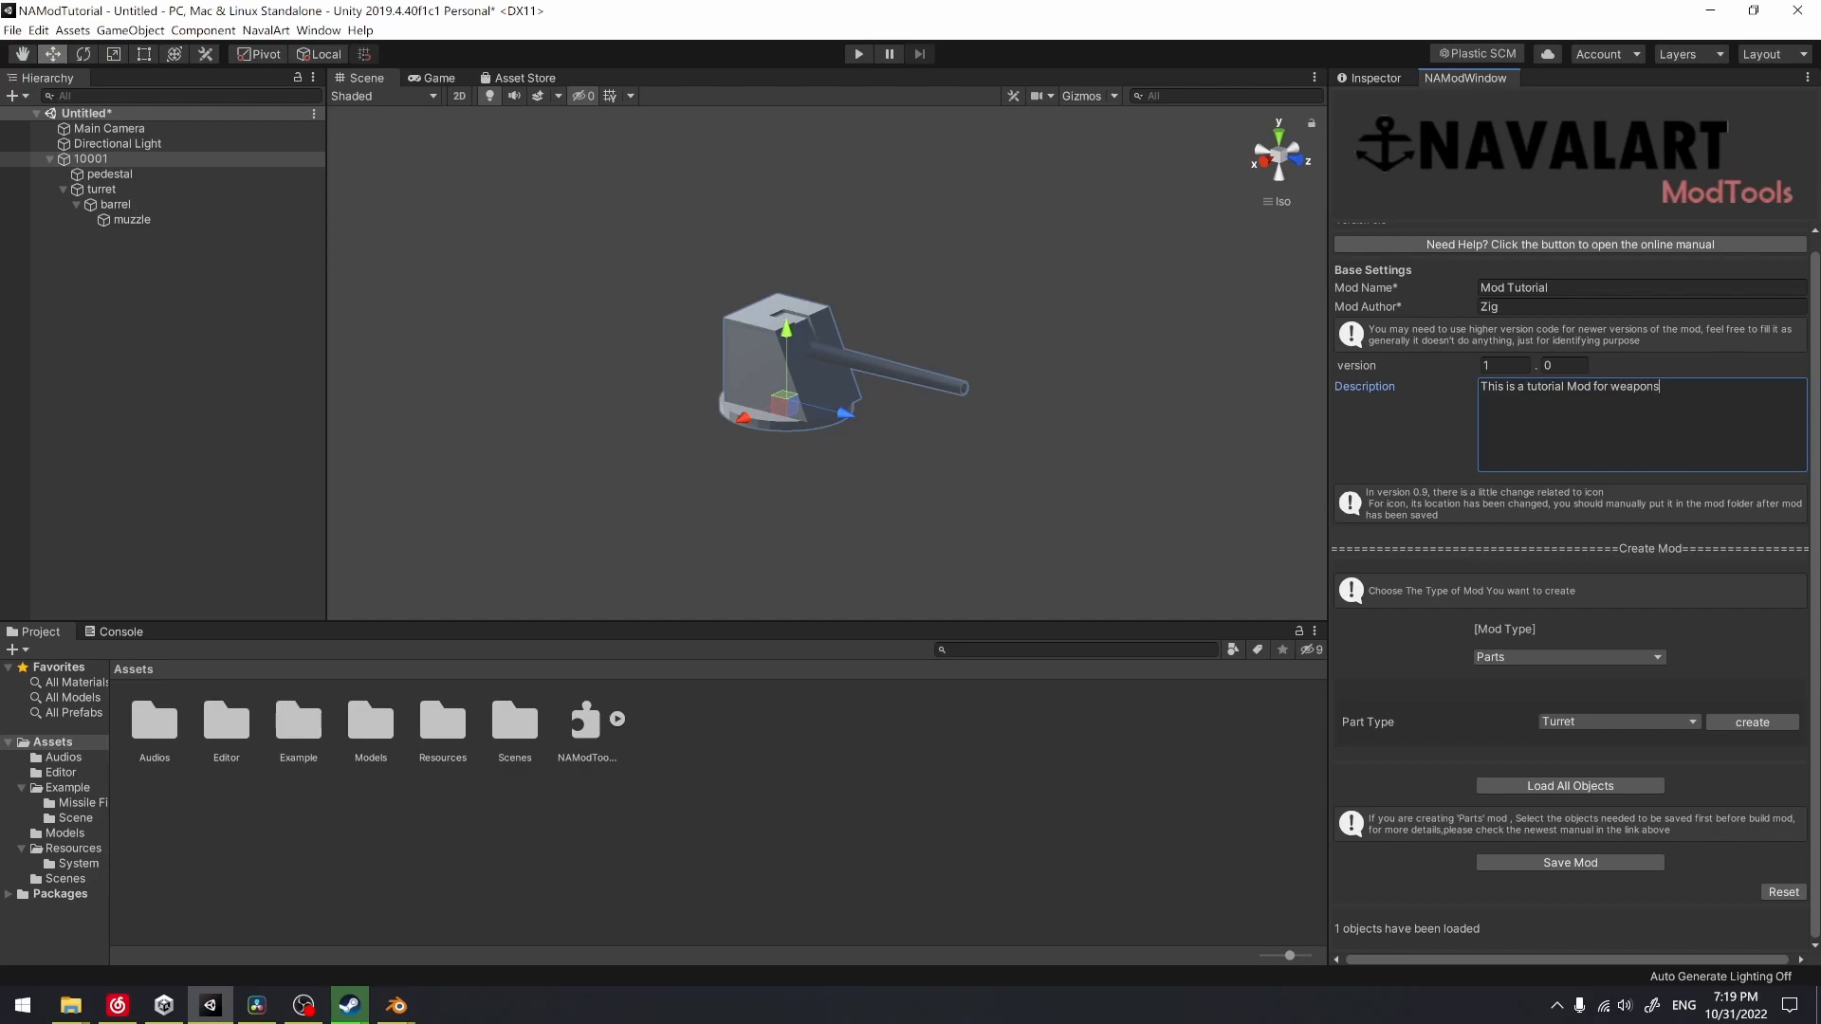
pyautogui.click(1546, 366)
pyautogui.write('1')
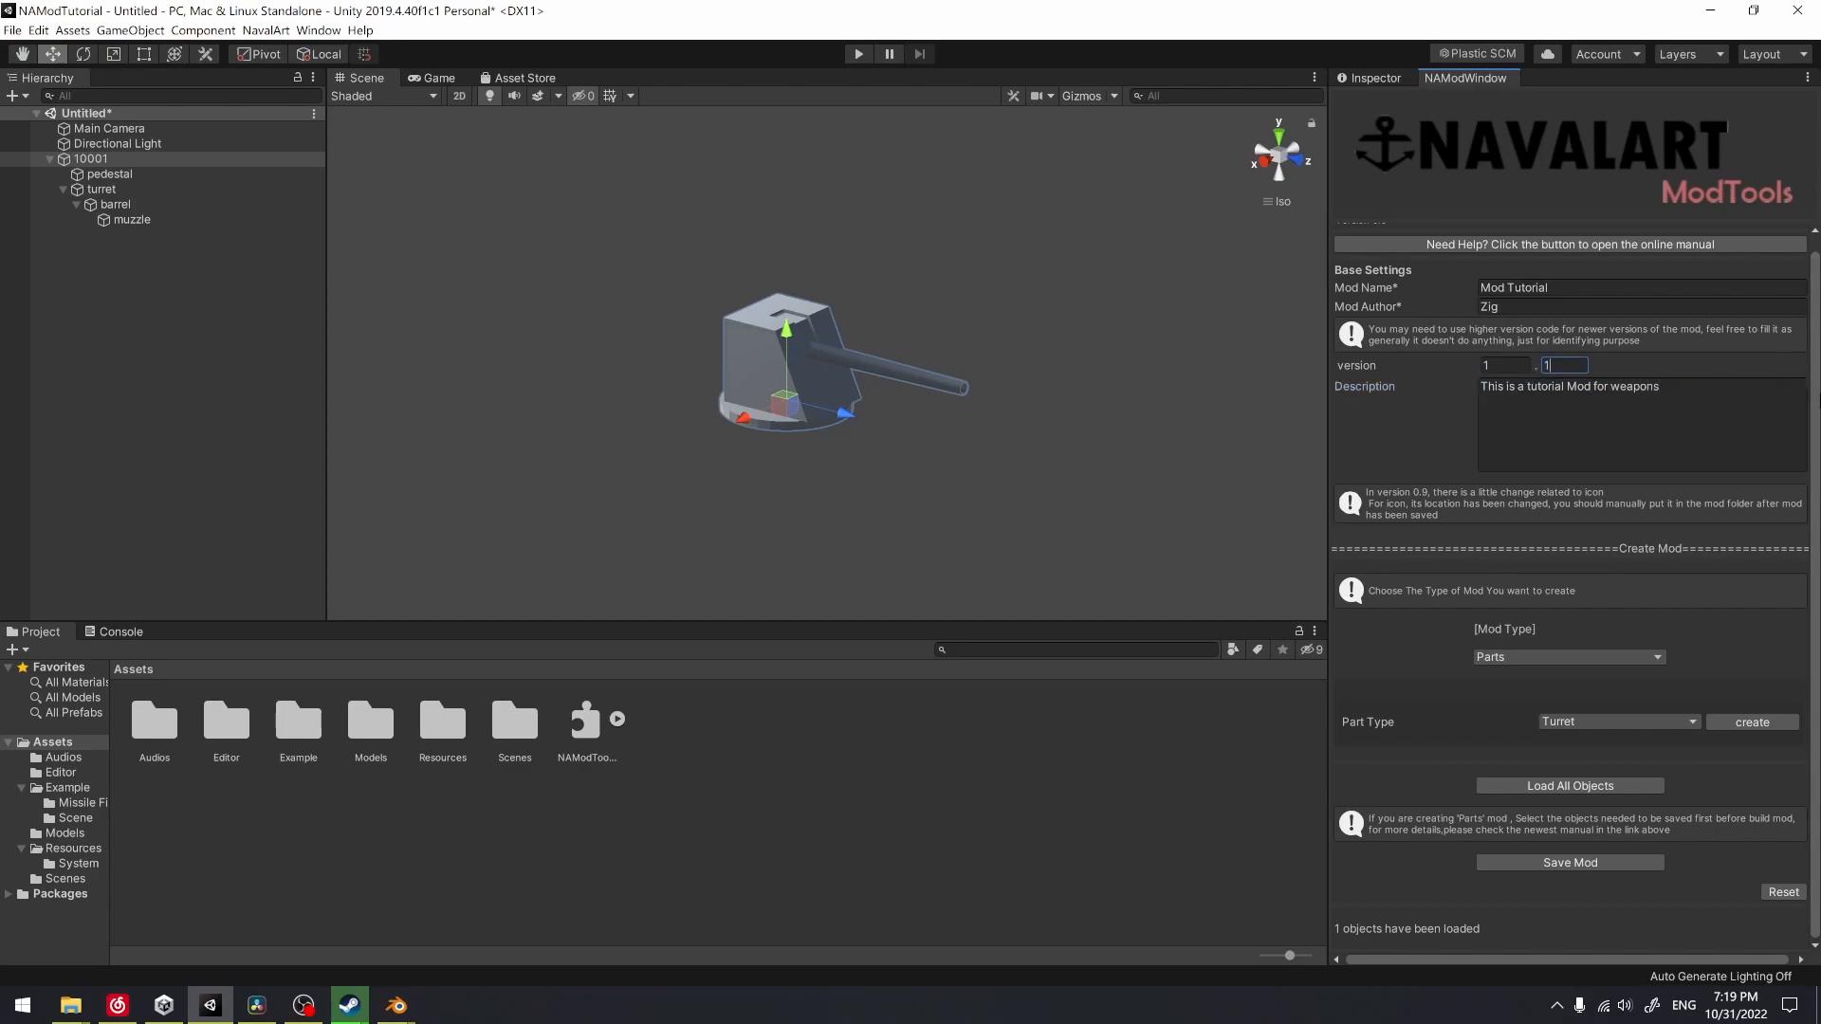
# Load all objects into the mod and save the mod to the desktop
pyautogui.click(1567, 787)
pyautogui.click(122, 632)
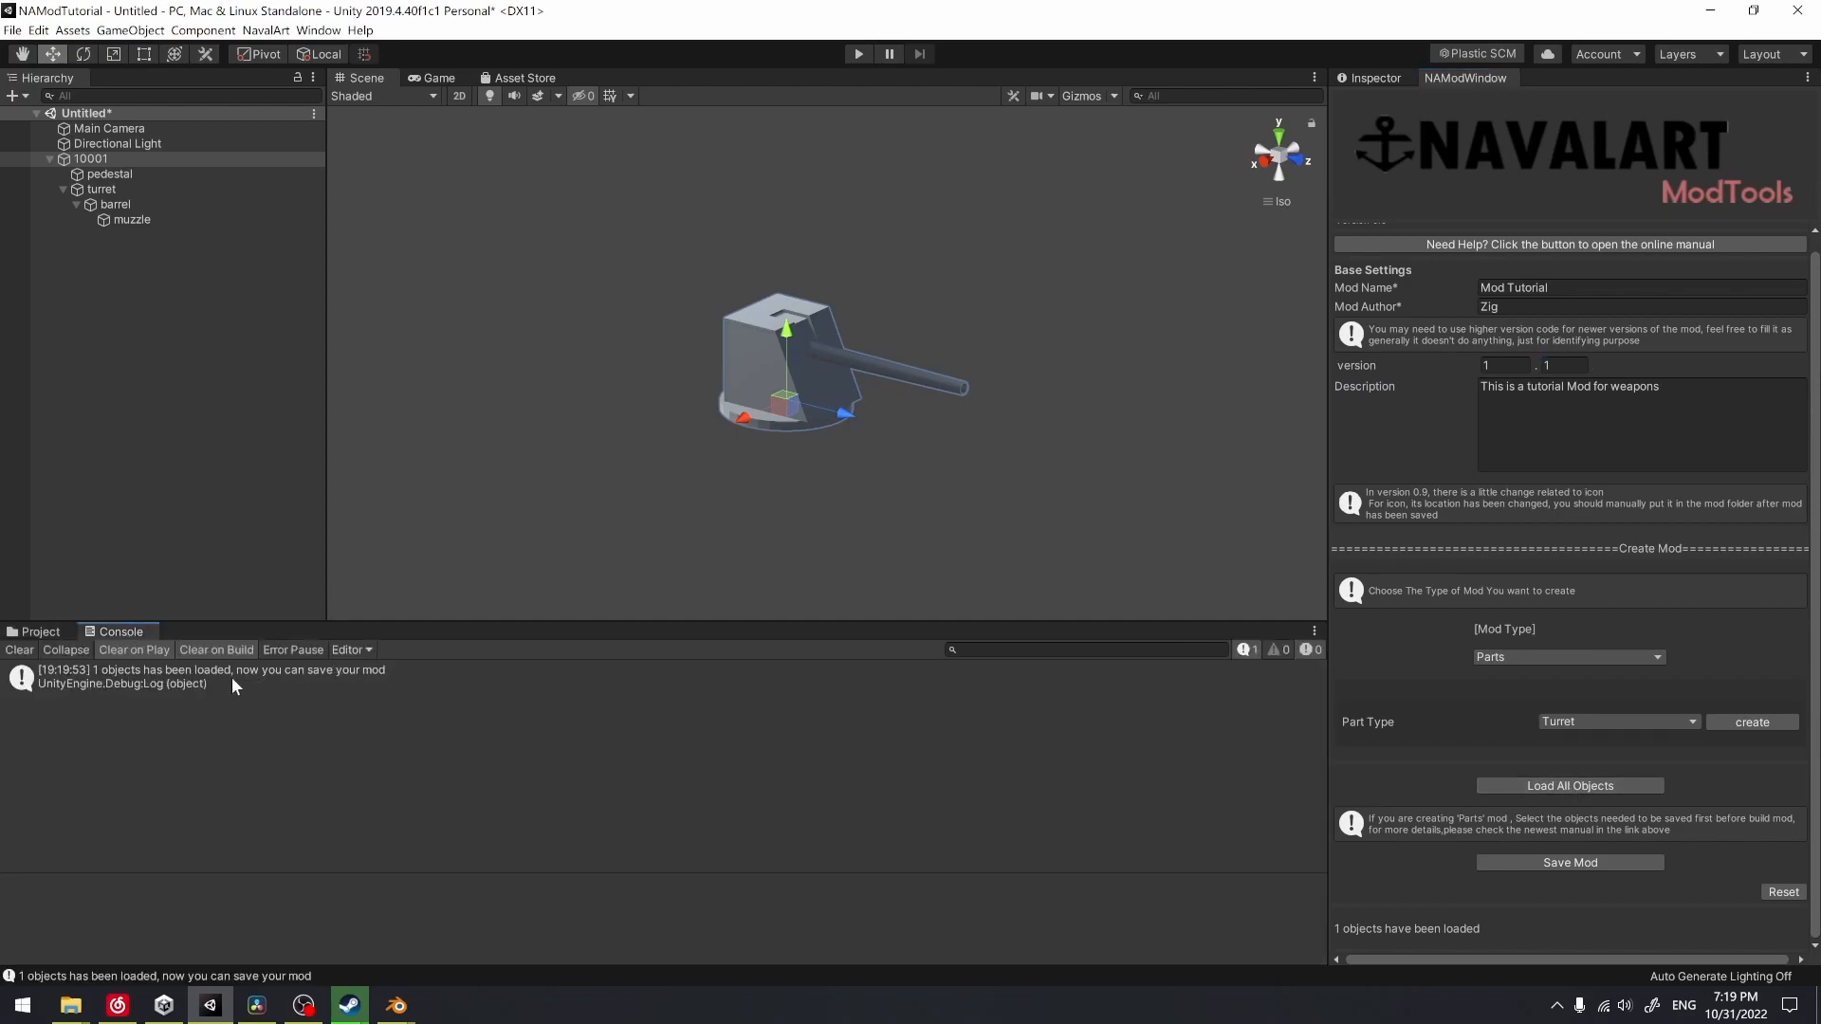
pyautogui.click(1550, 859)
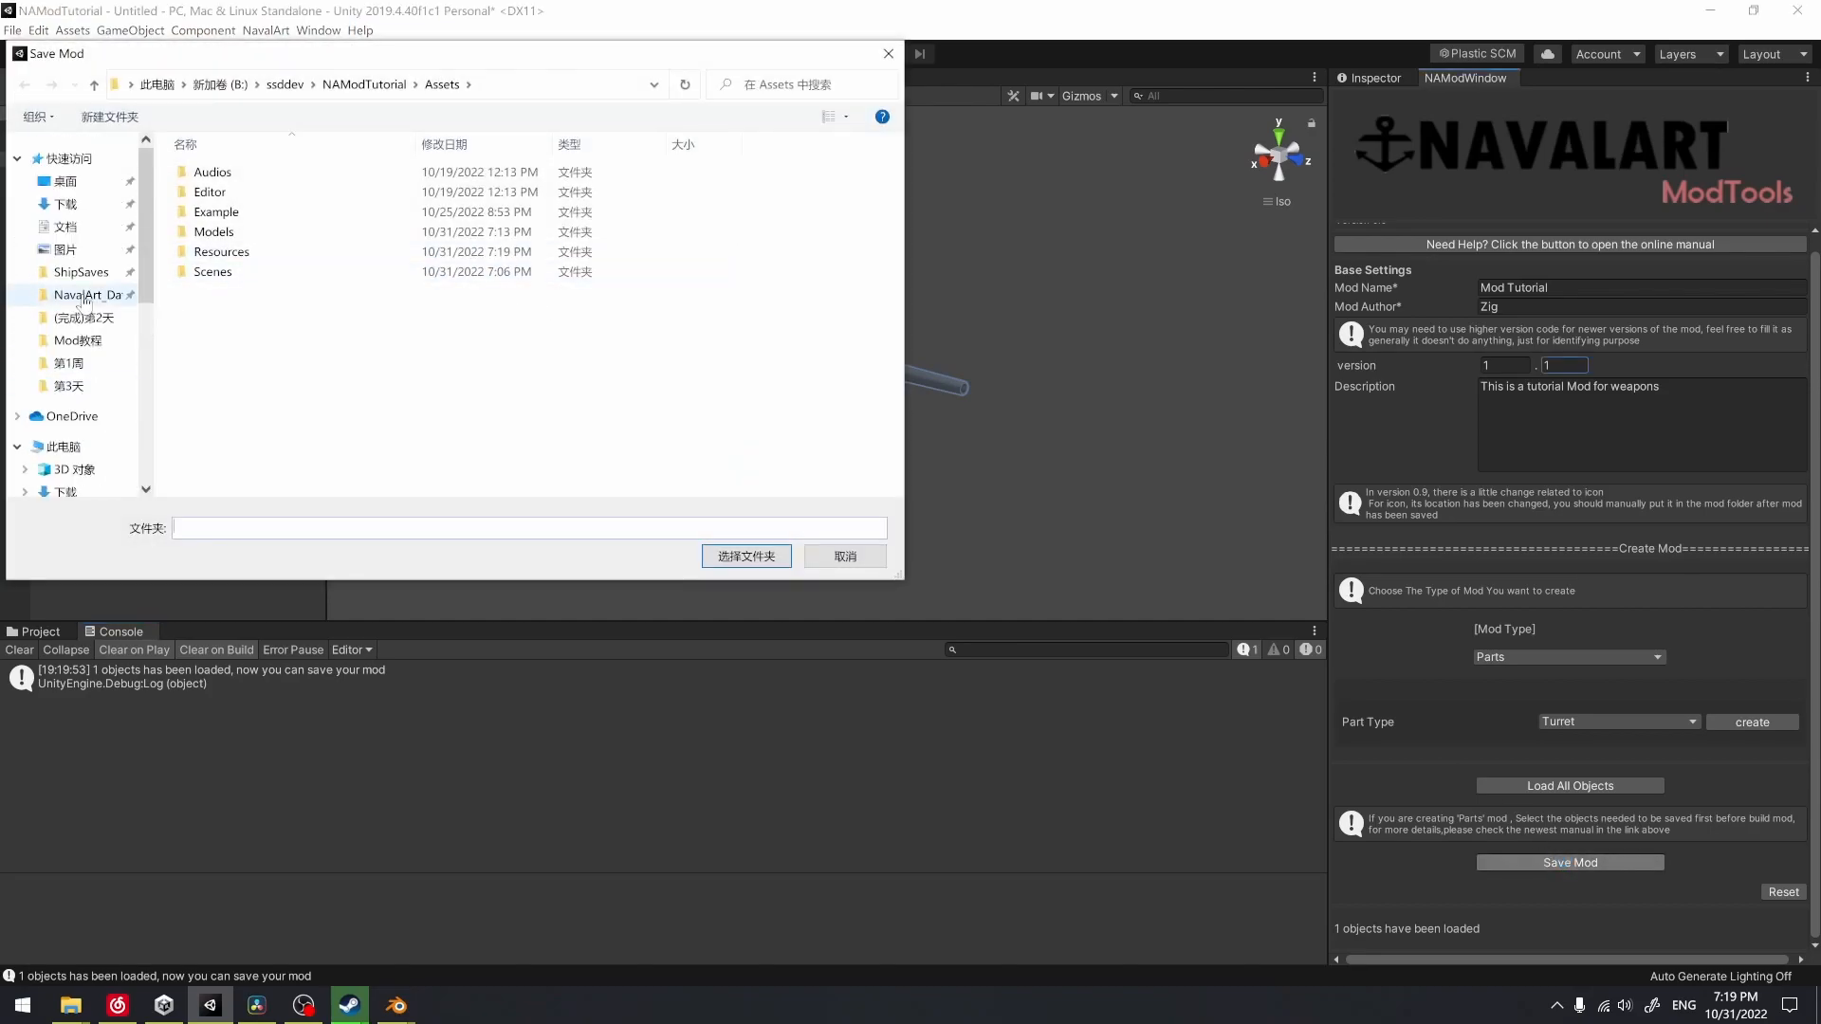
pyautogui.click(68, 182)
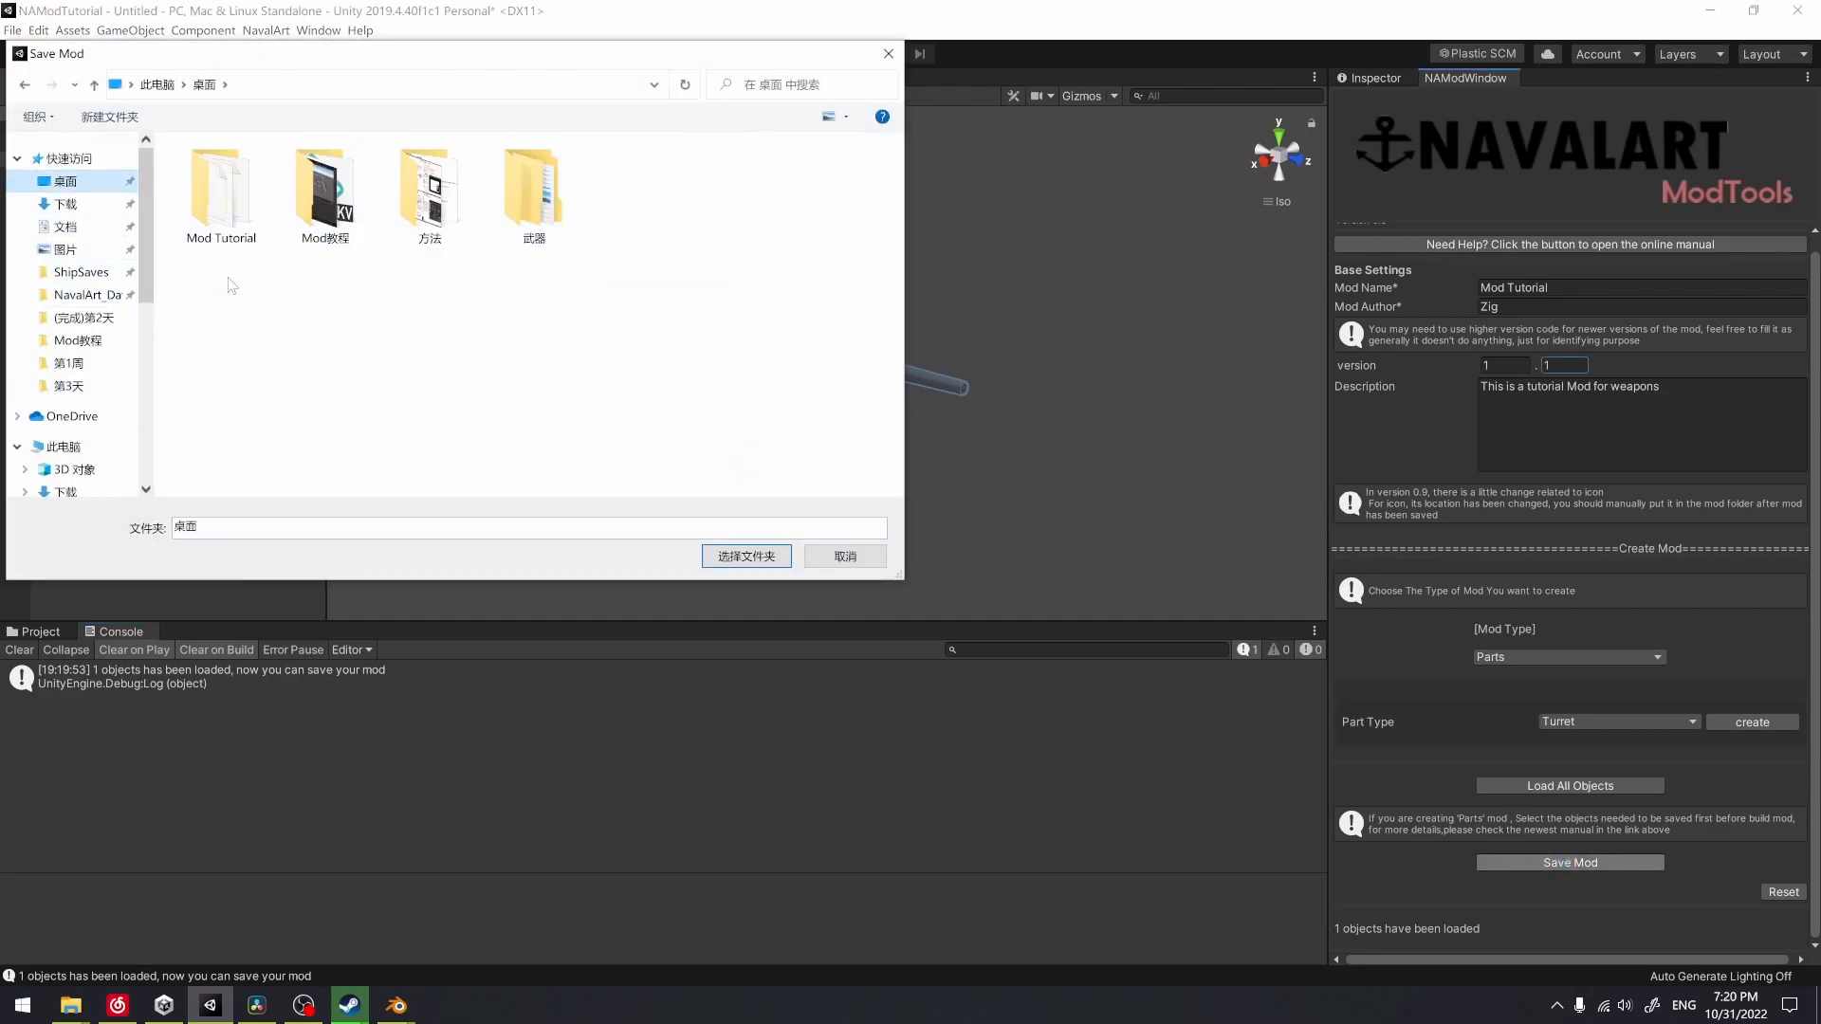
pyautogui.click(749, 558)
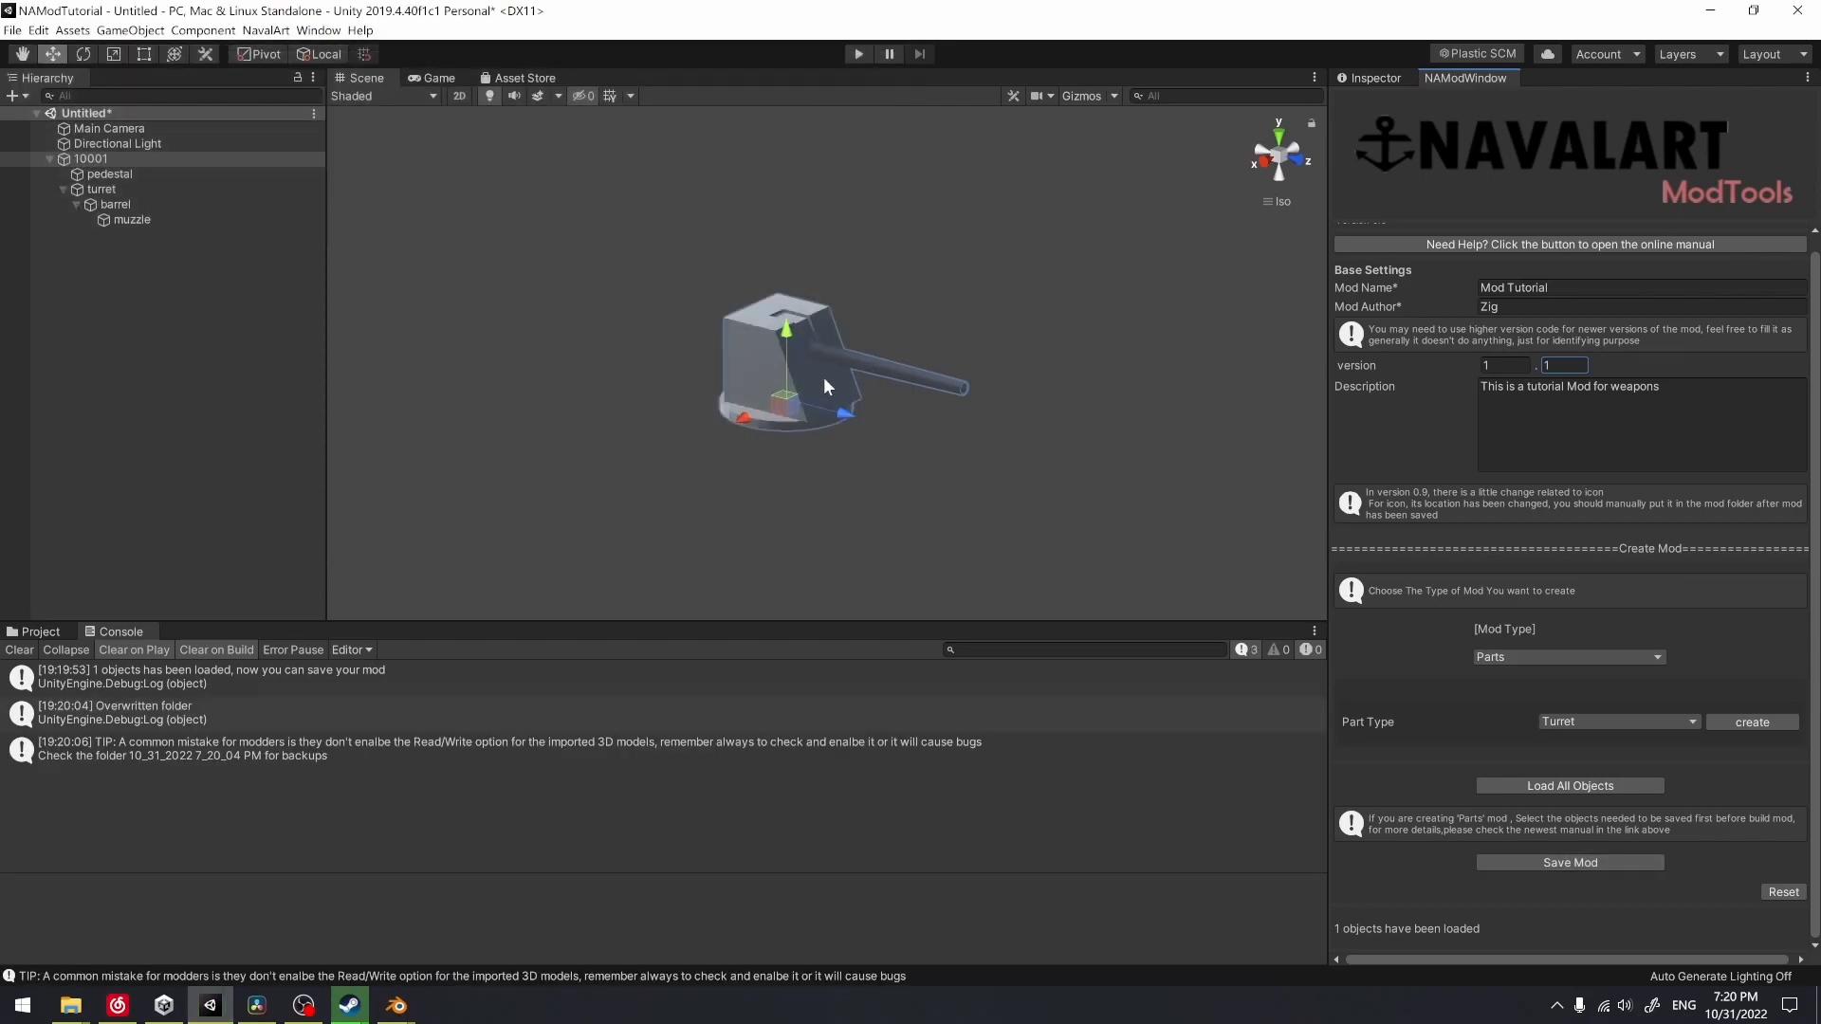
# Read the console tip and check the Read/Write Enabled option in the Turret model's import settings
pyautogui.click(298, 749)
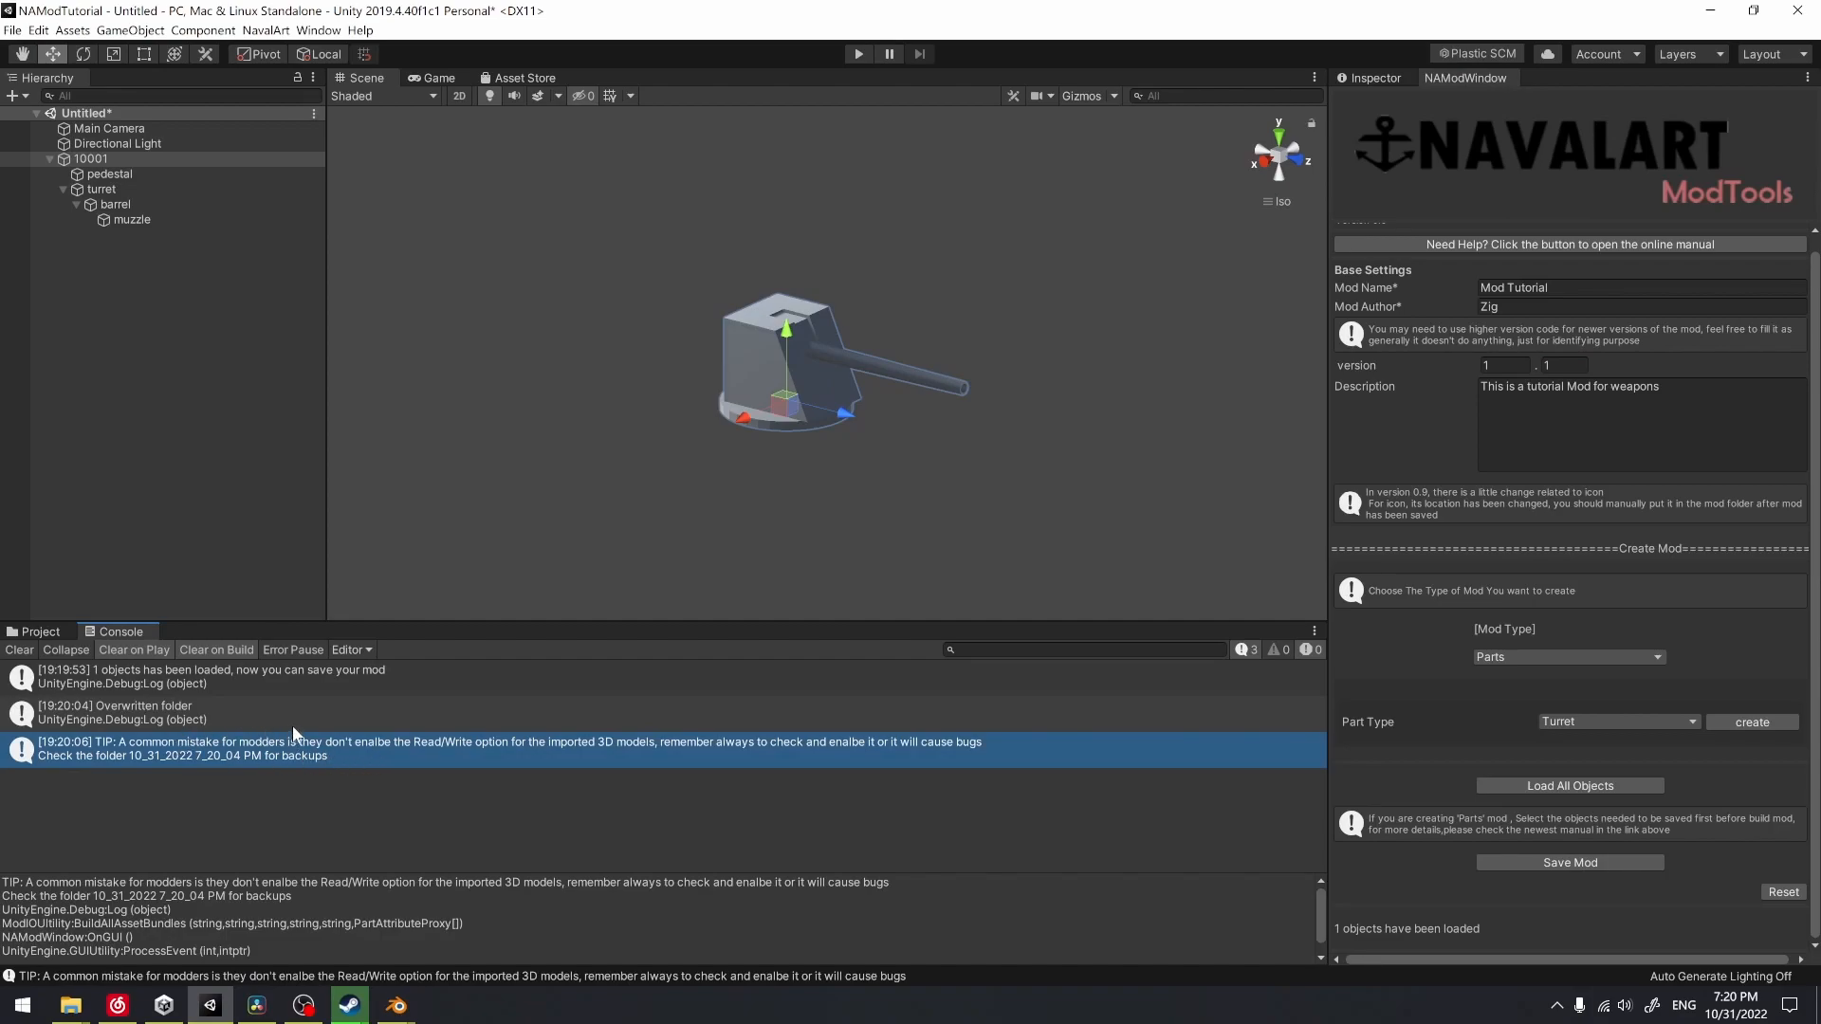
pyautogui.click(63, 632)
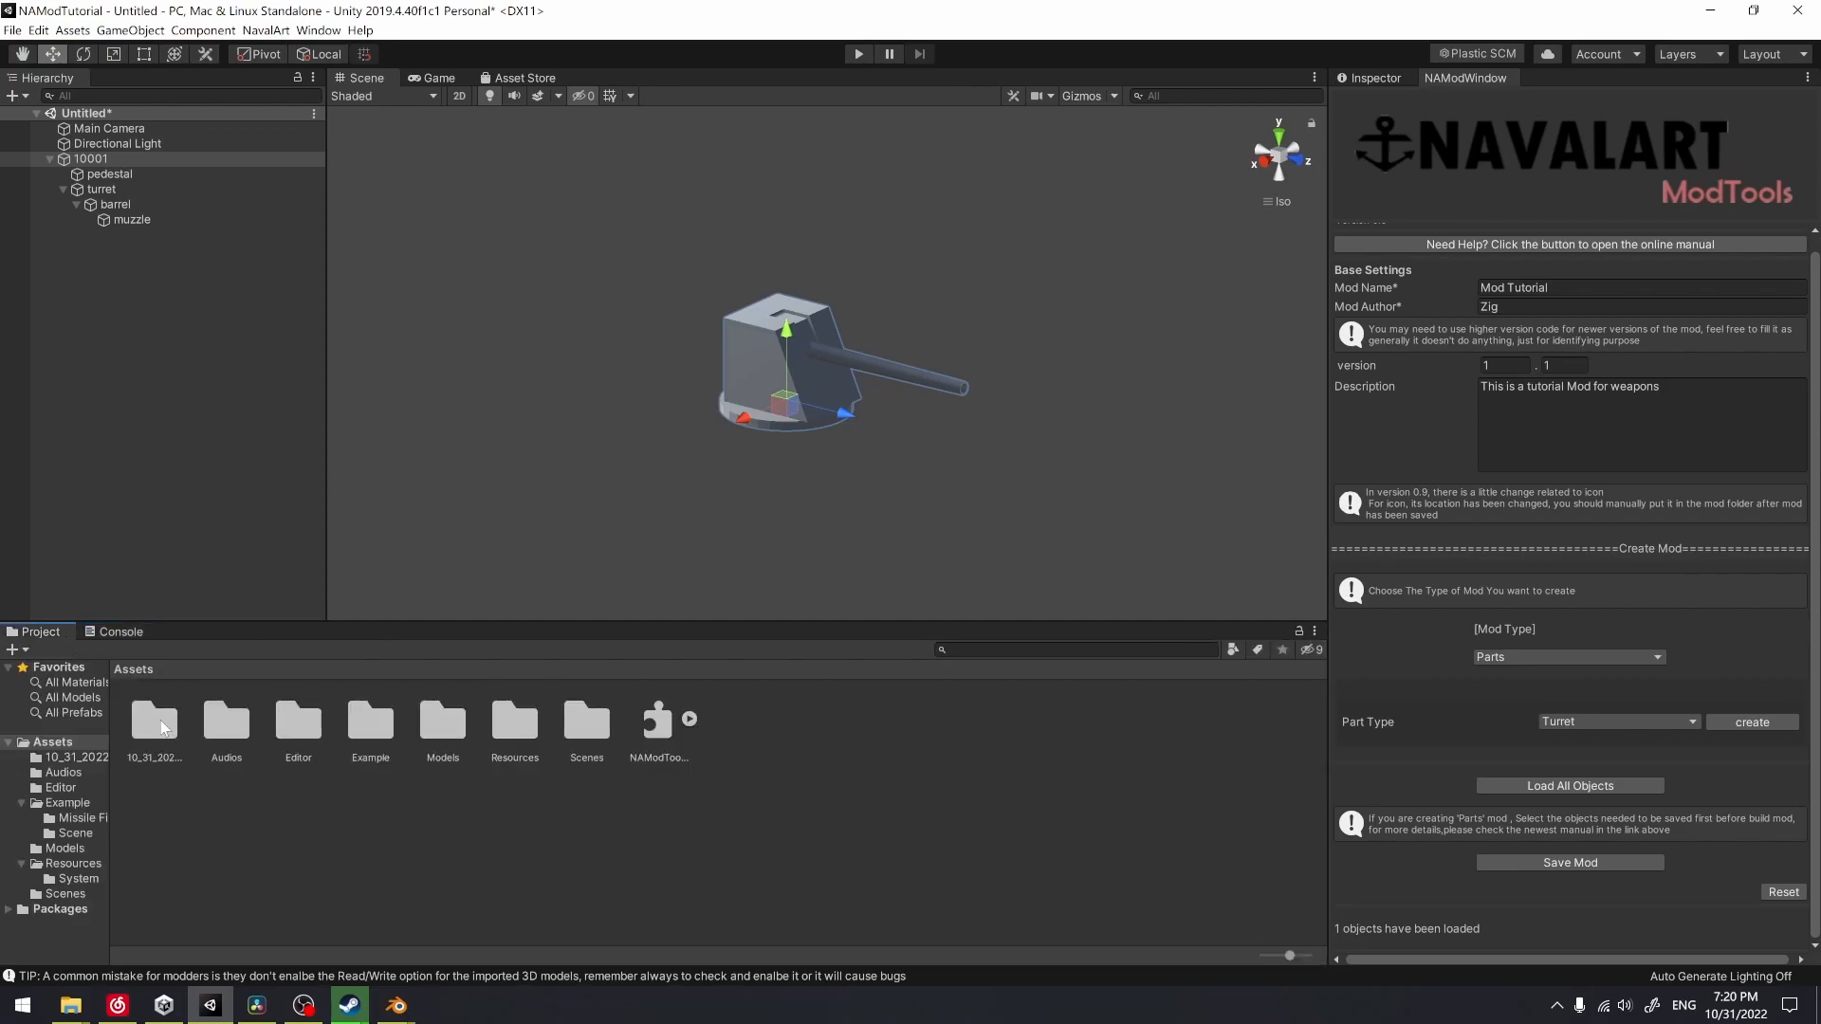
pyautogui.doubleClick(442, 722)
pyautogui.click(166, 723)
pyautogui.click(1366, 78)
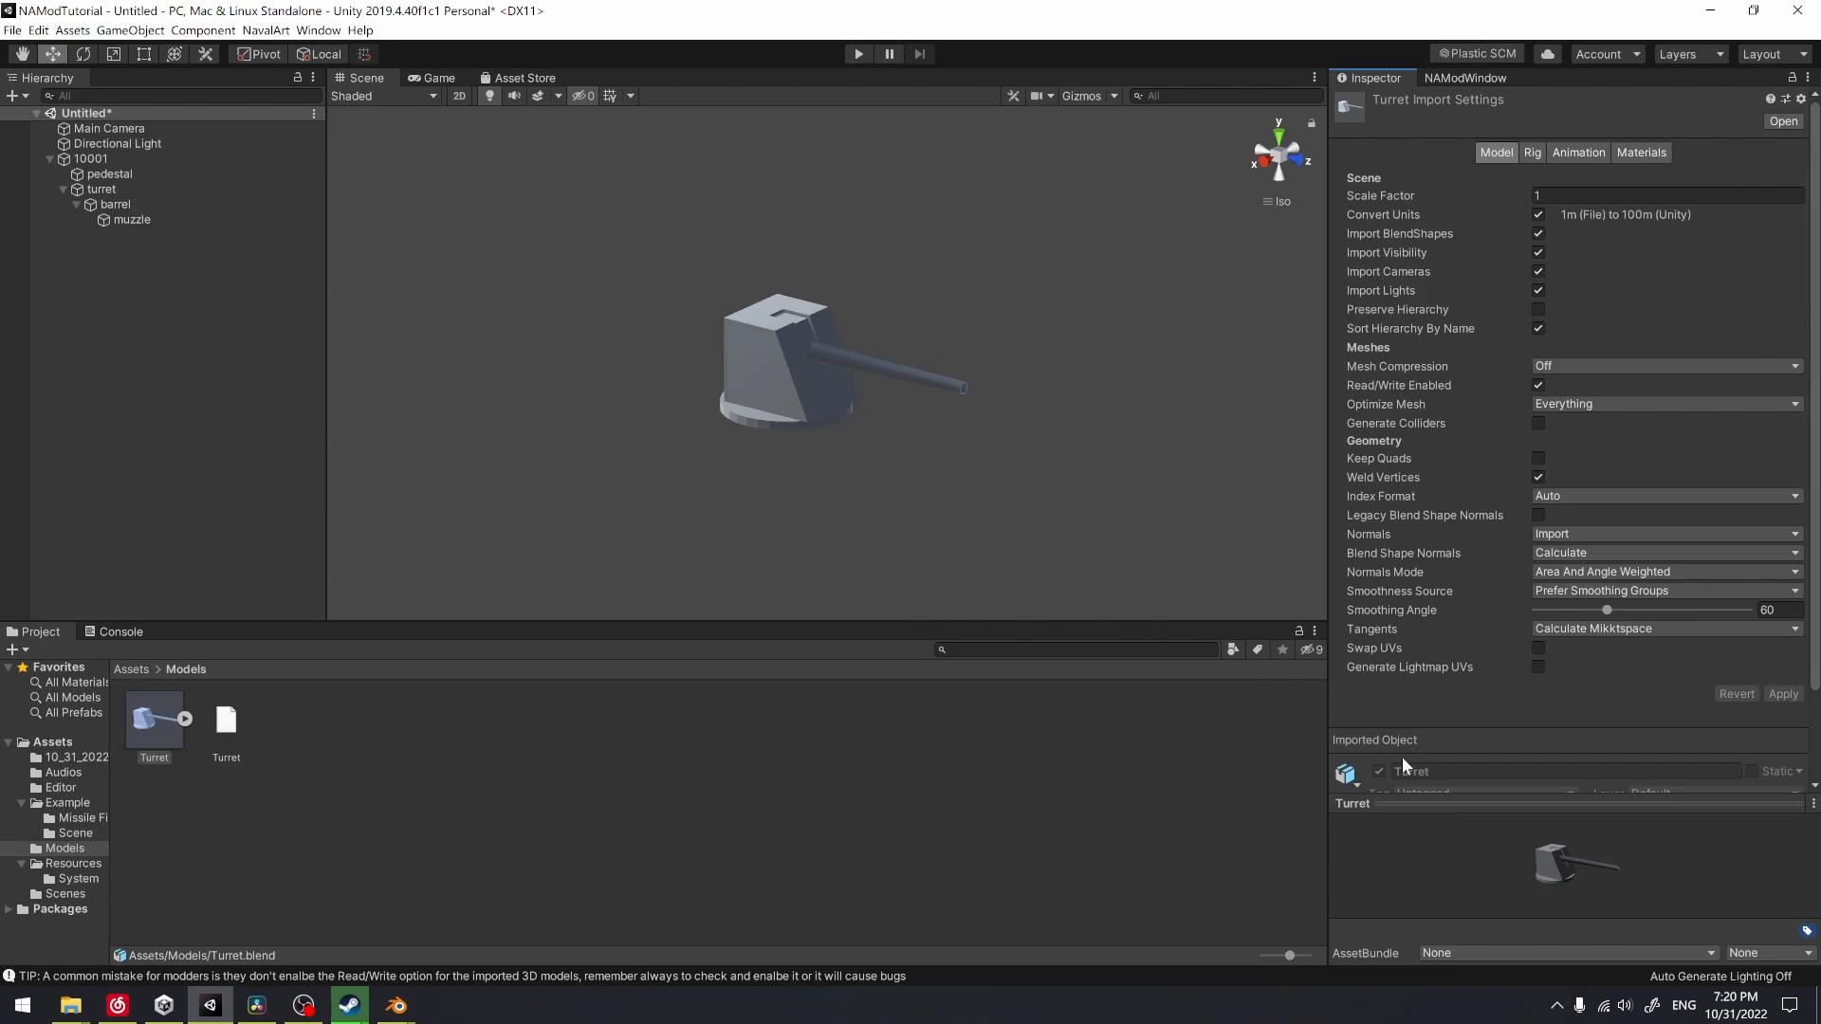
# Switch to the desktop, move the Mod Tutorial folder to an empty area and view the saved mod files inside it
pyautogui.press('super+d')
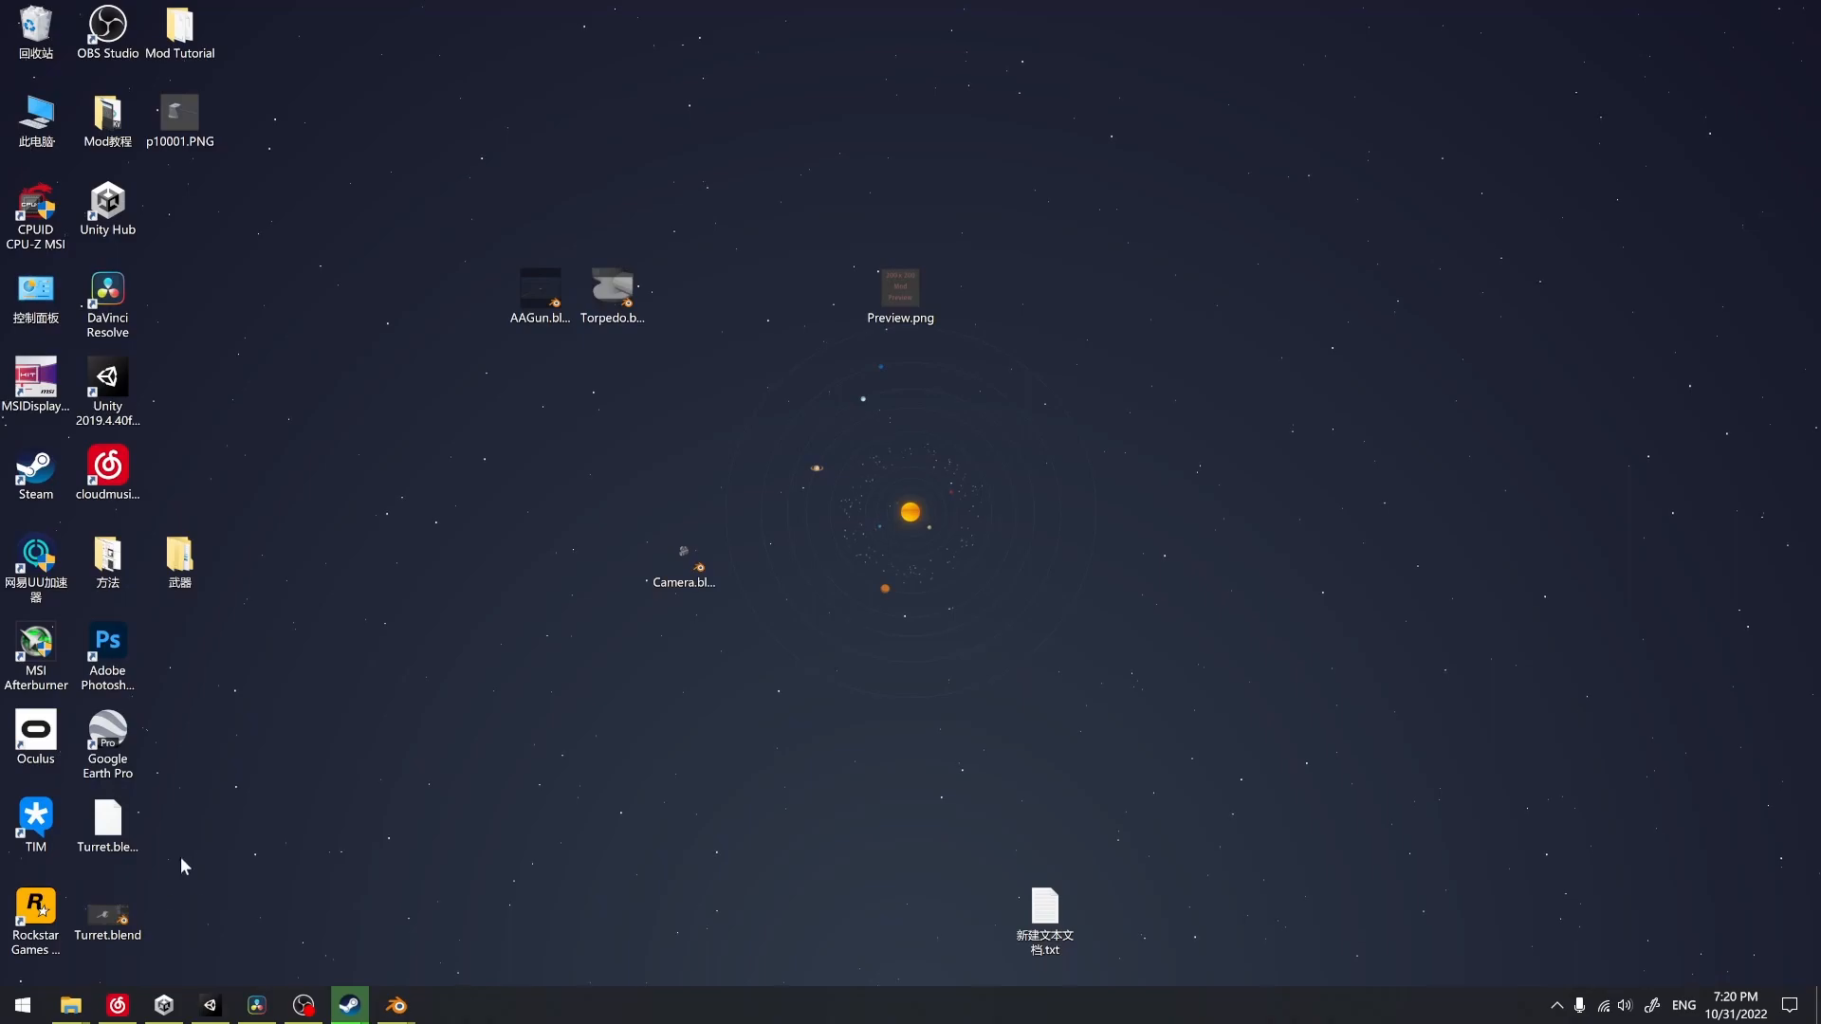
pyautogui.moveTo(179, 28); pyautogui.dragTo(540, 645)
pyautogui.moveTo(453, 458); pyautogui.dragTo(631, 755)
pyautogui.doubleClick(540, 645)
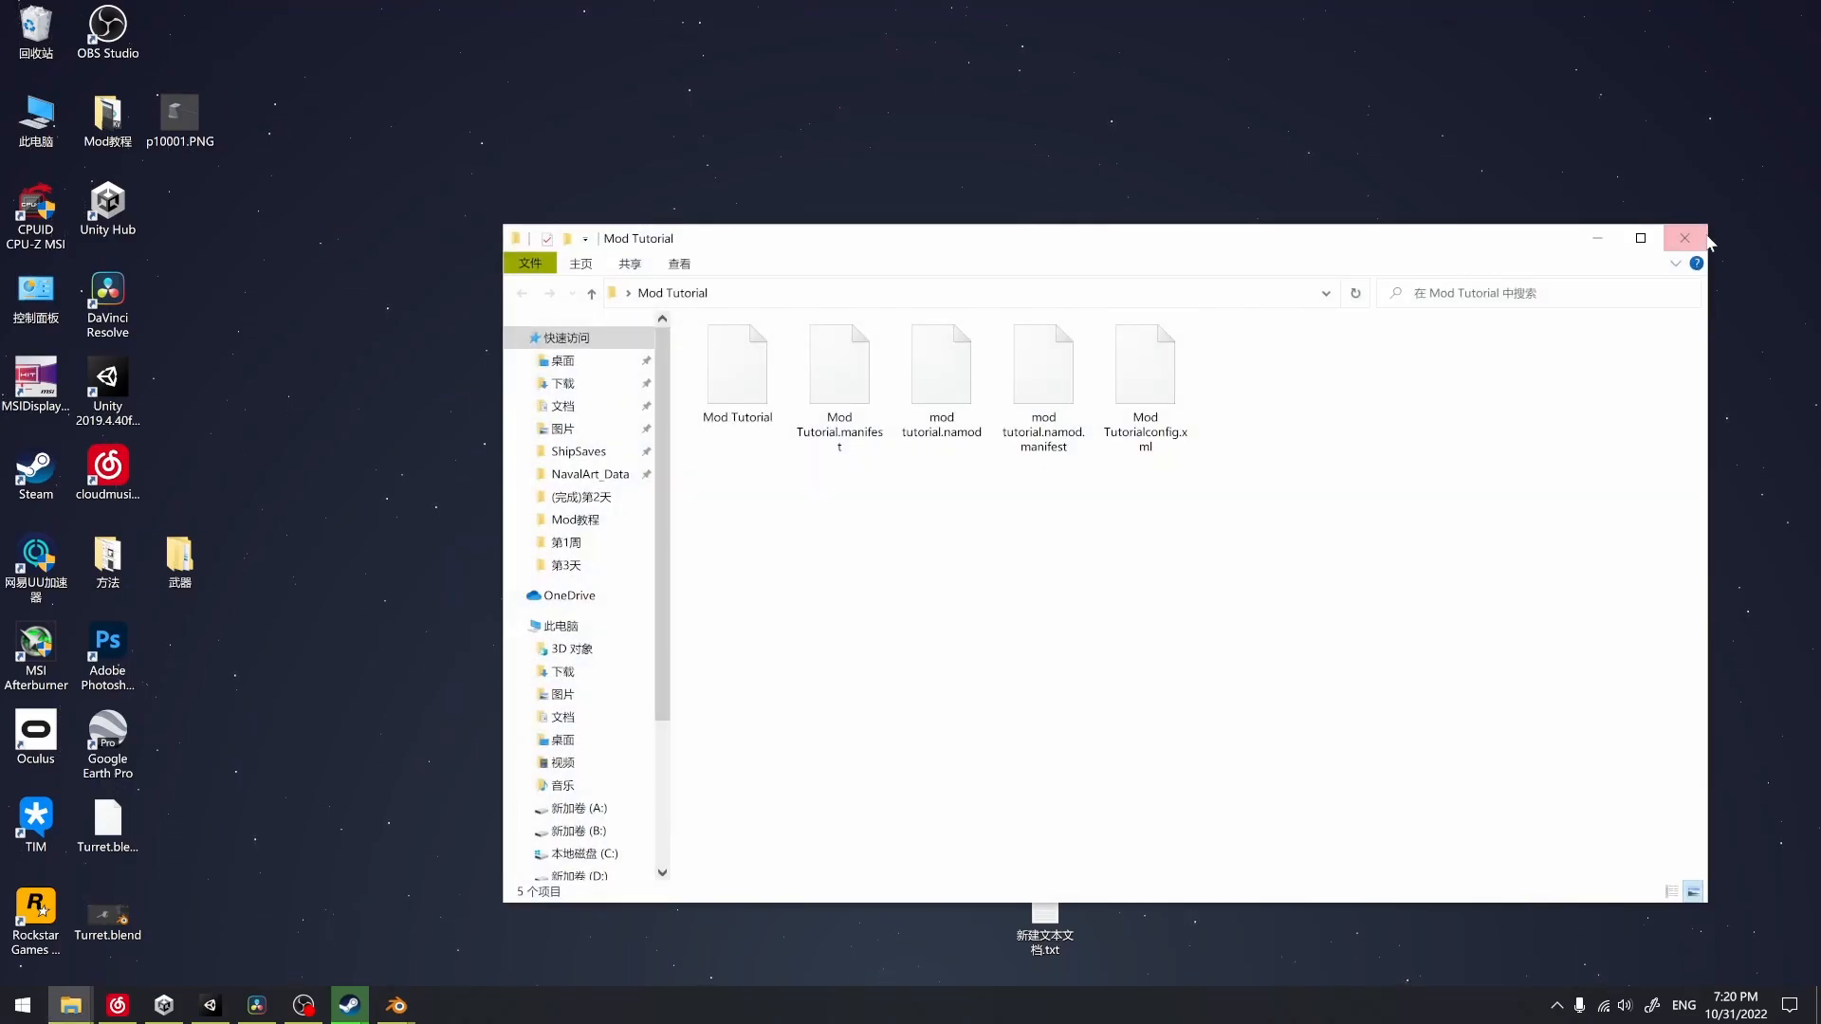
pyautogui.click(1707, 242)
# Move Preview.png from the desktop into the Mod Tutorial folder
pyautogui.doubleClick(569, 647)
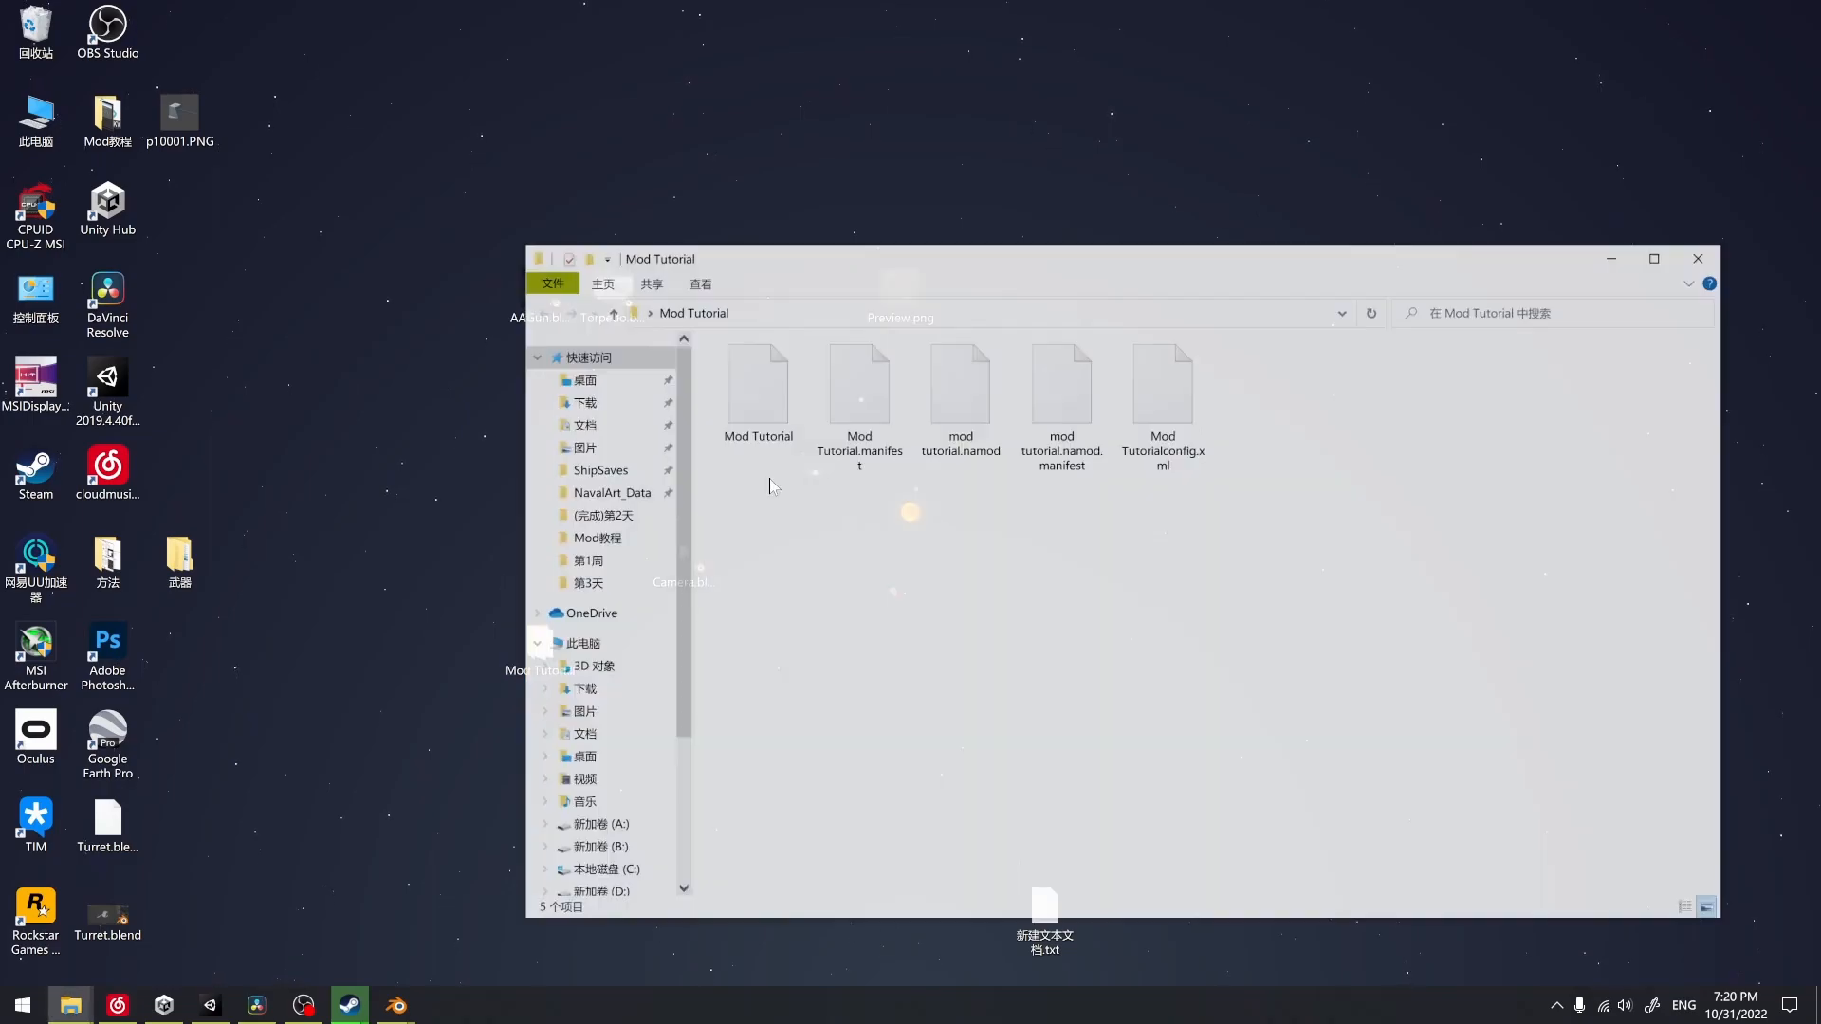
pyautogui.moveTo(964, 256); pyautogui.dragTo(1027, 370)
pyautogui.moveTo(911, 292); pyautogui.dragTo(943, 612)
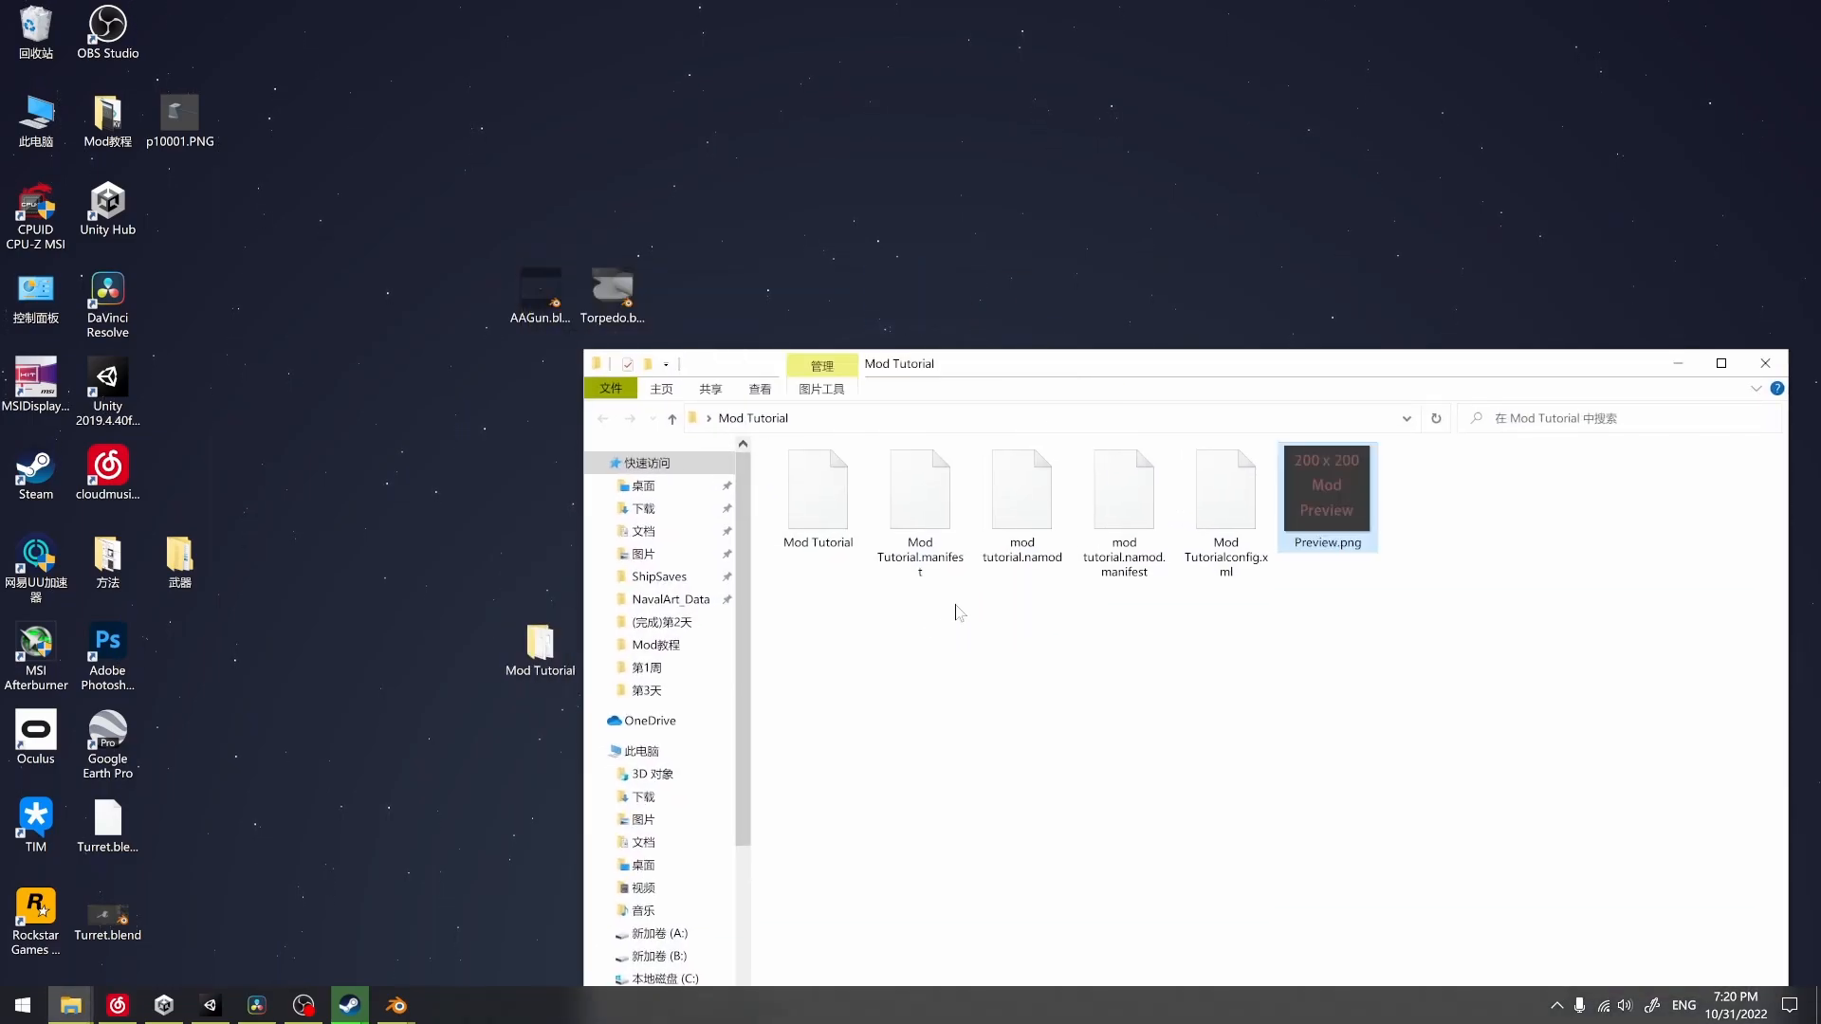
# Check the file name of Preview.png and close the Mod Tutorial folder window
pyautogui.click(1324, 550)
pyautogui.press('F2')
pyautogui.click(1434, 593)
pyautogui.click(1765, 363)
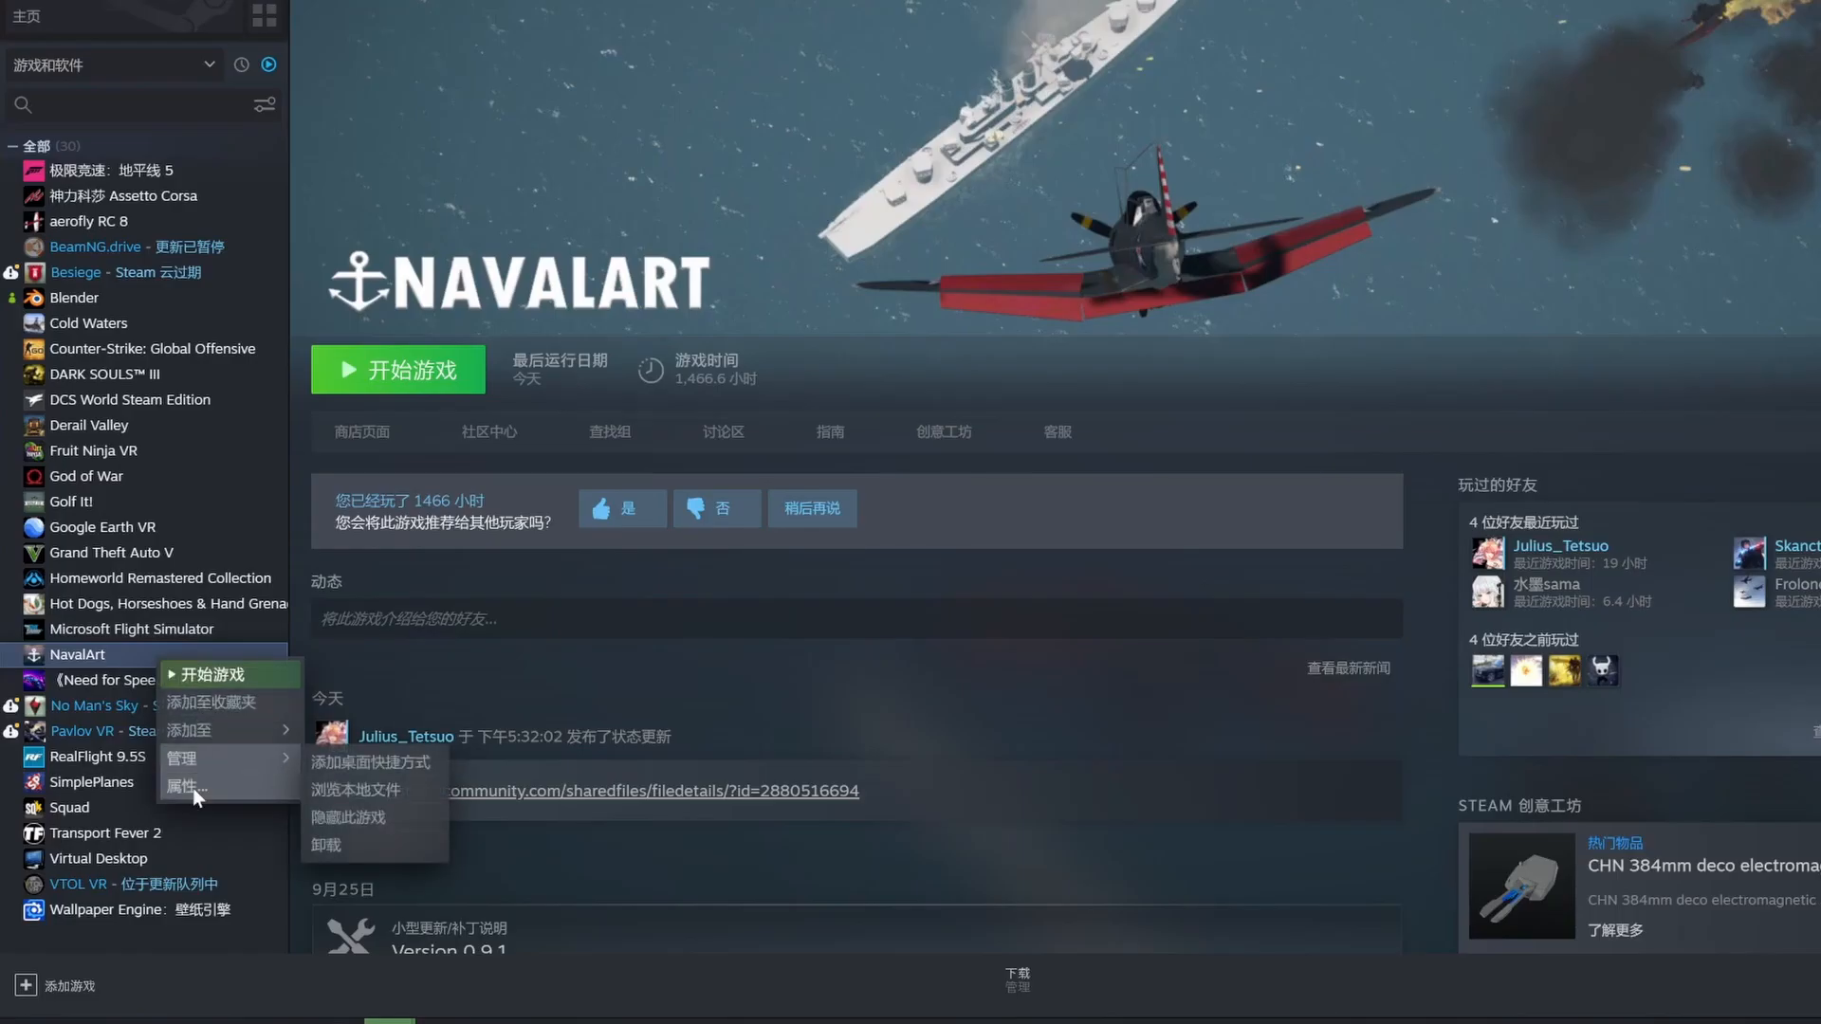
# Browse NavalArt's local files from its Steam properties and open the NavalArt_Data folder
pyautogui.click(187, 786)
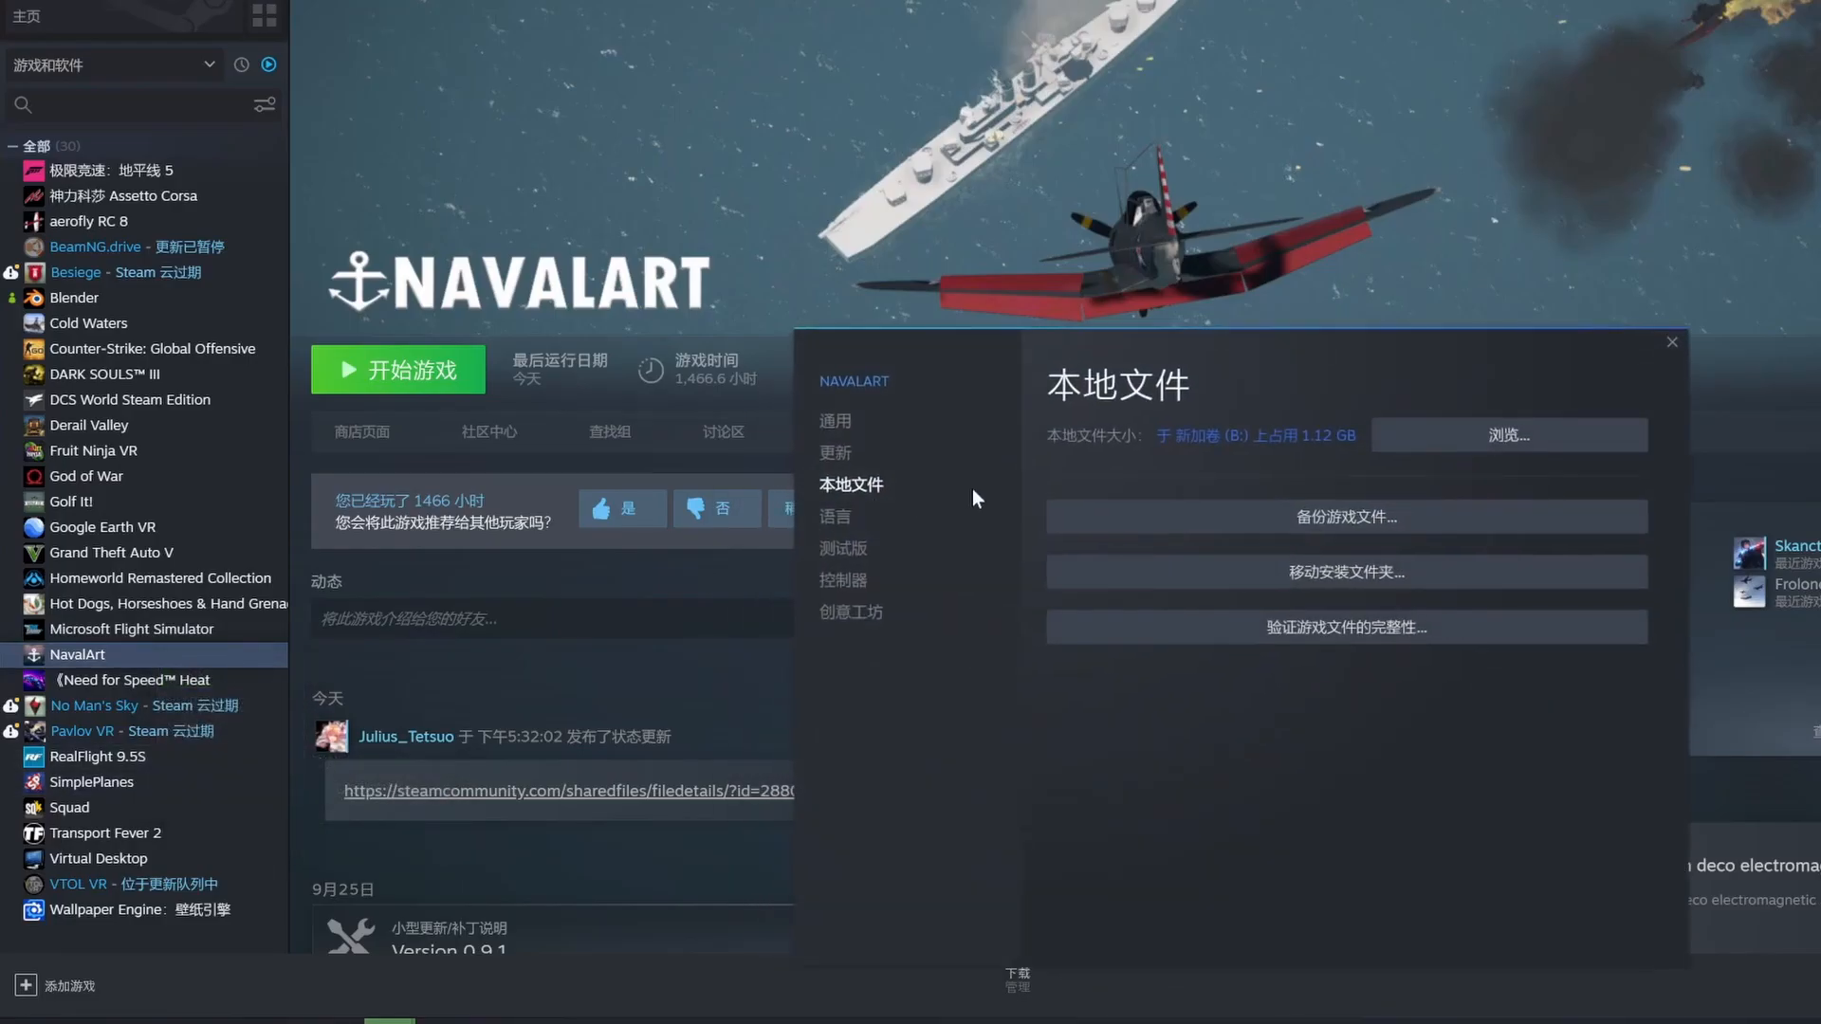
pyautogui.click(1509, 435)
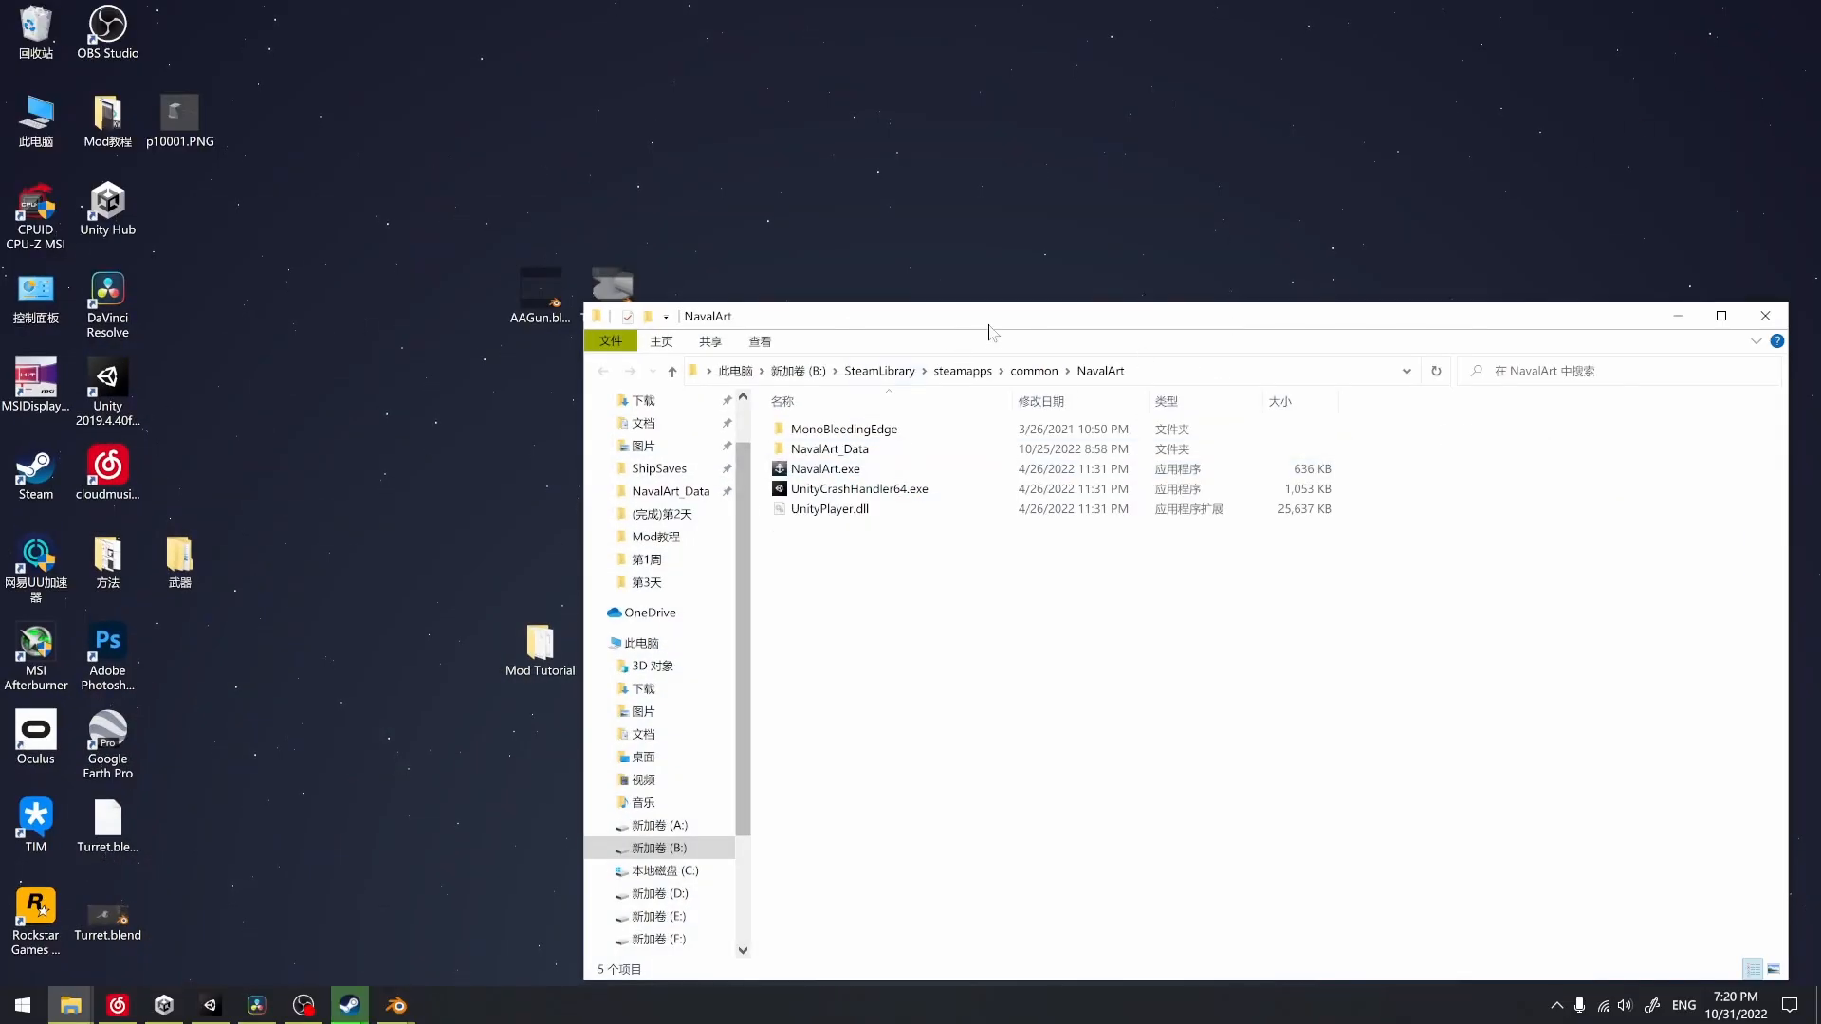
pyautogui.moveTo(1013, 320); pyautogui.dragTo(778, 199)
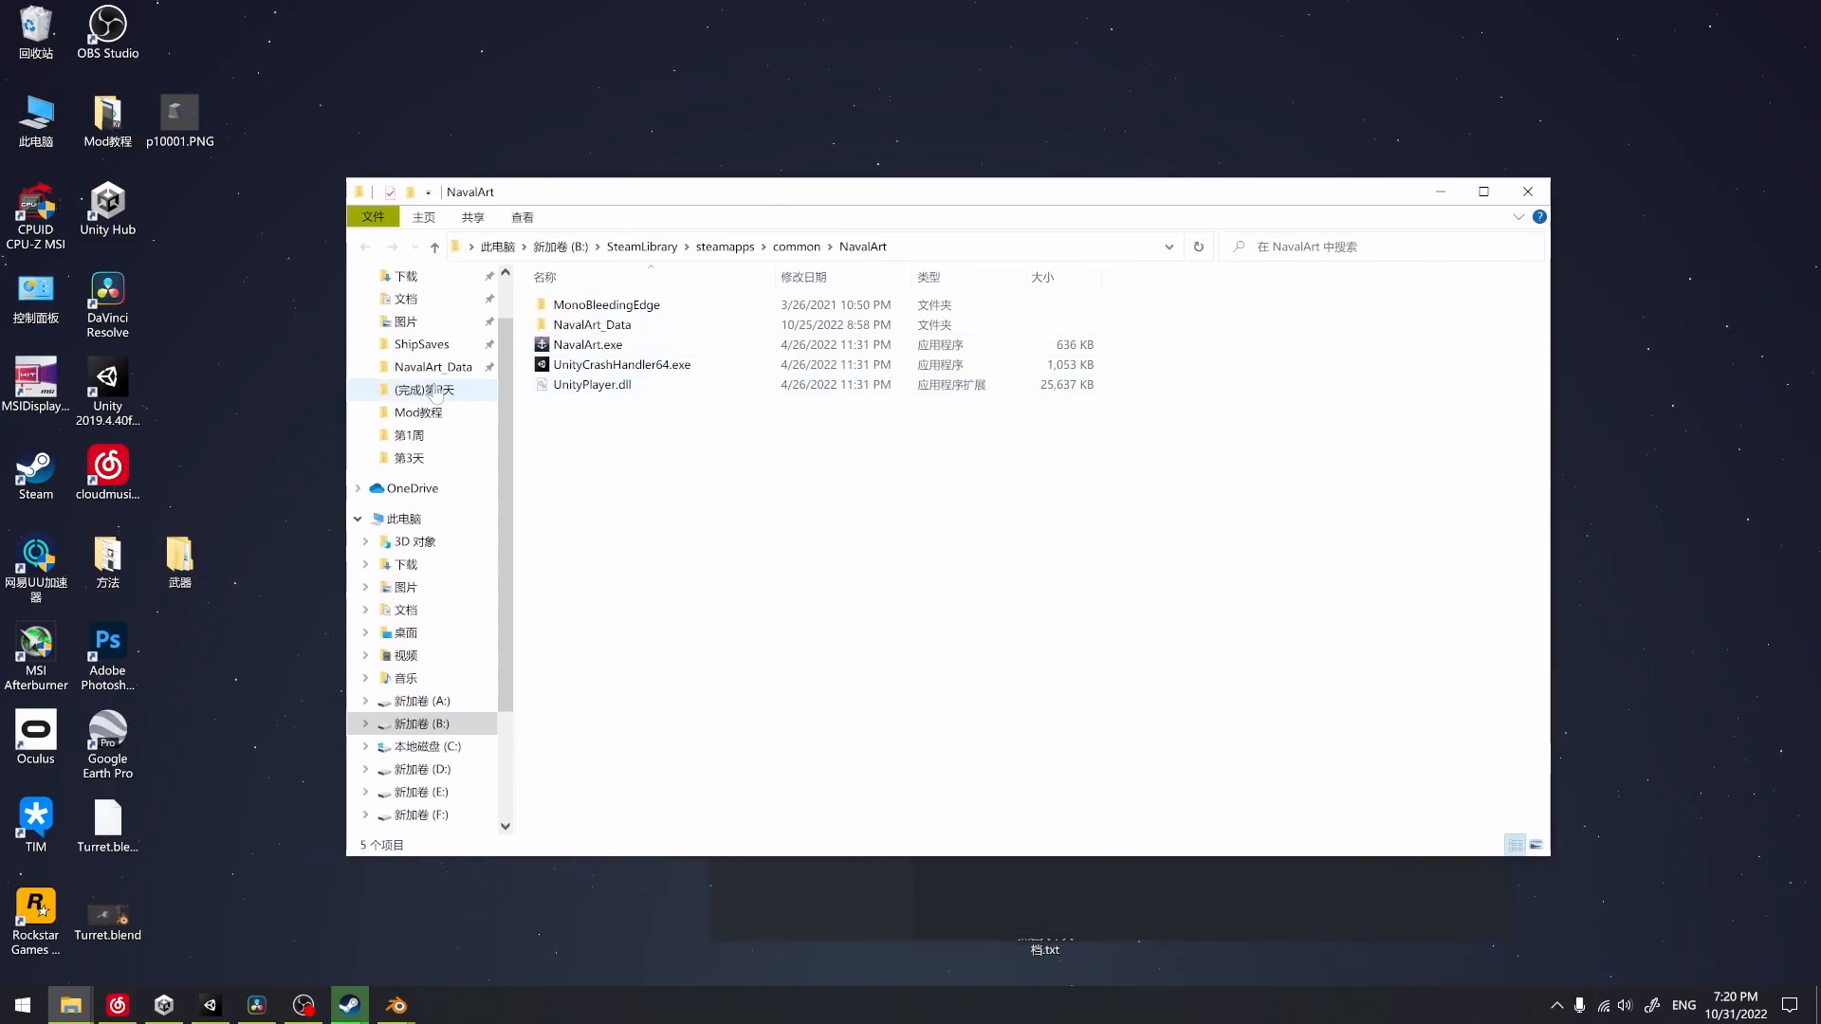
pyautogui.doubleClick(605, 327)
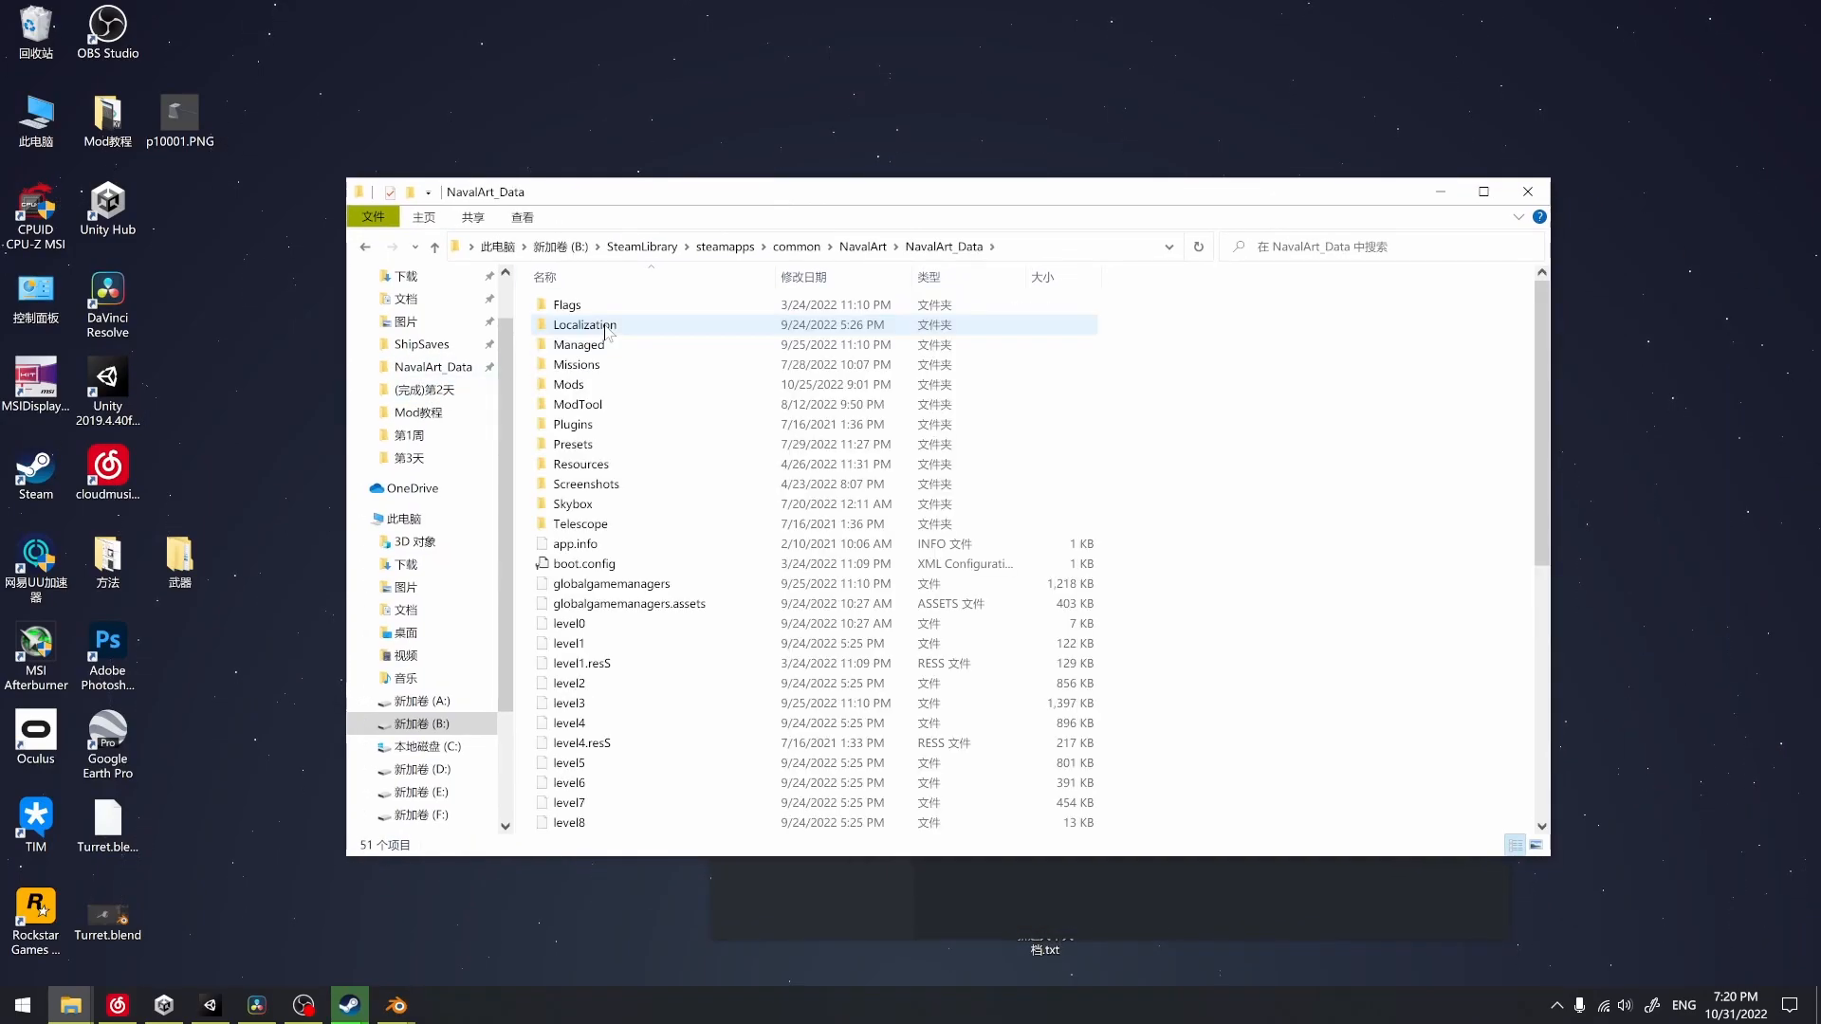
# Pin the Mods folder inside NavalArt_Data to Quick access and open it
pyautogui.click(623, 390)
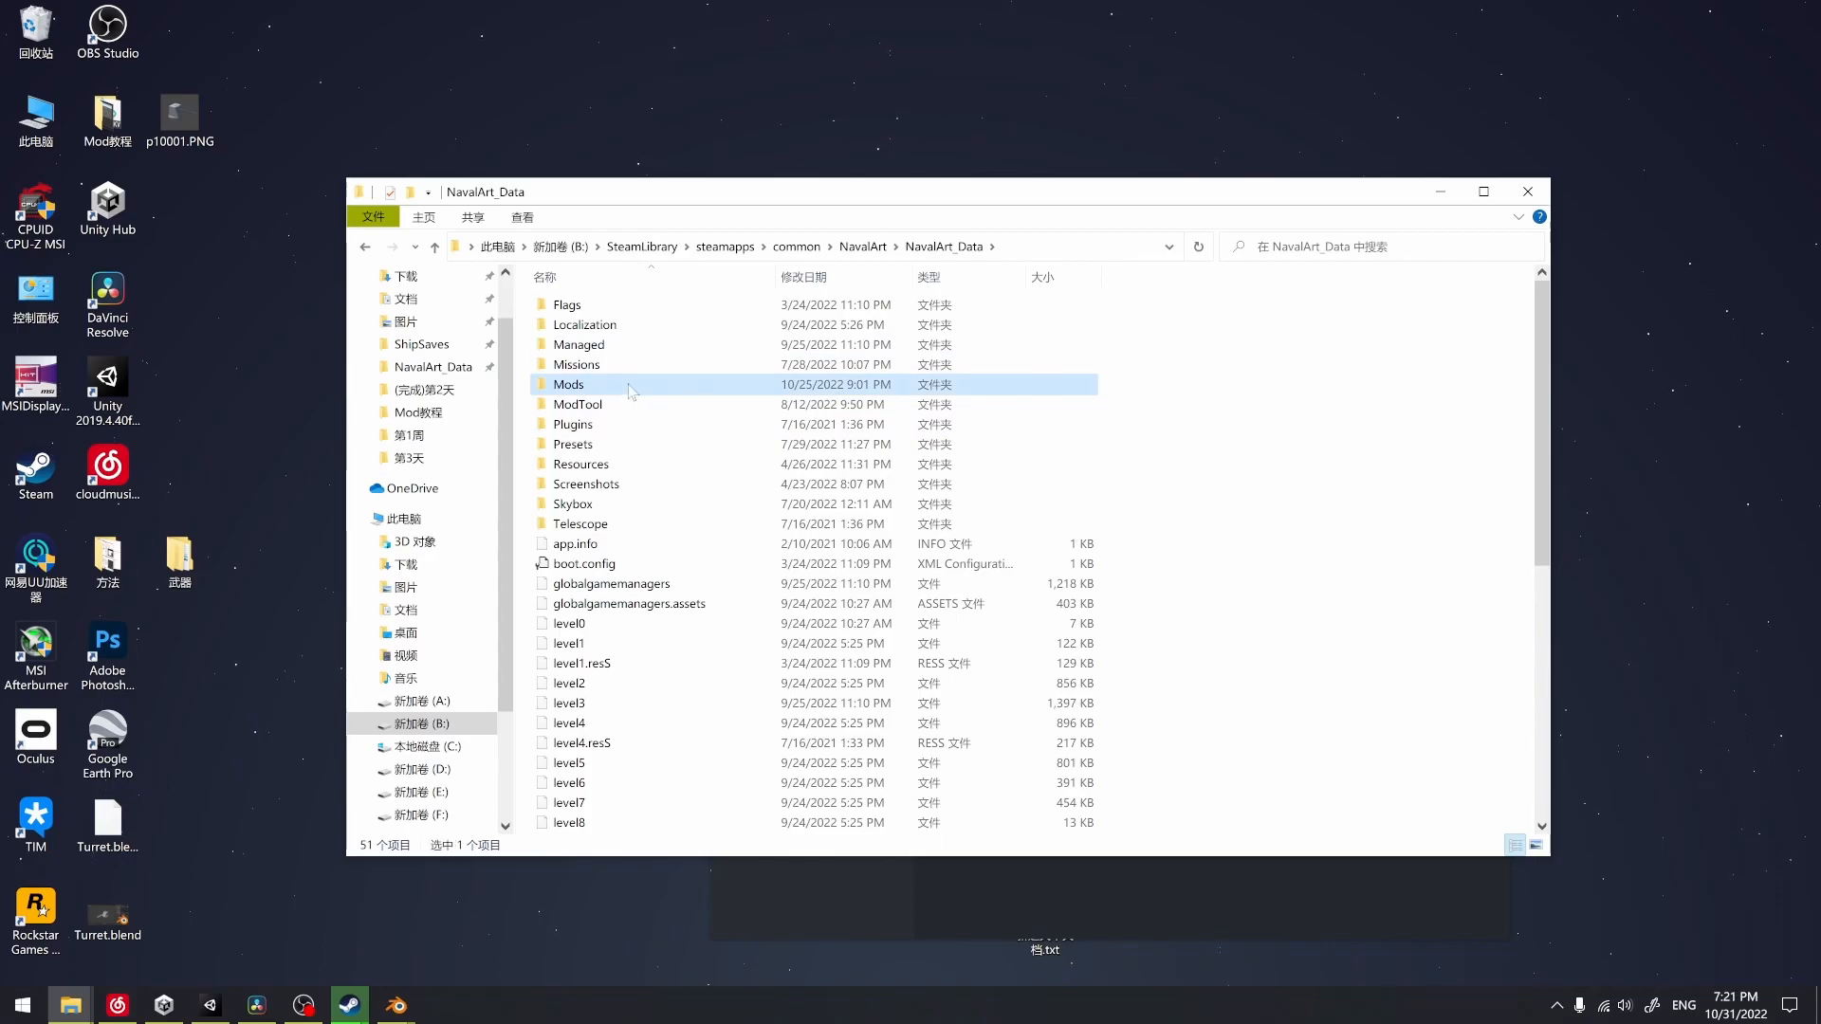
pyautogui.rightClick(744, 383)
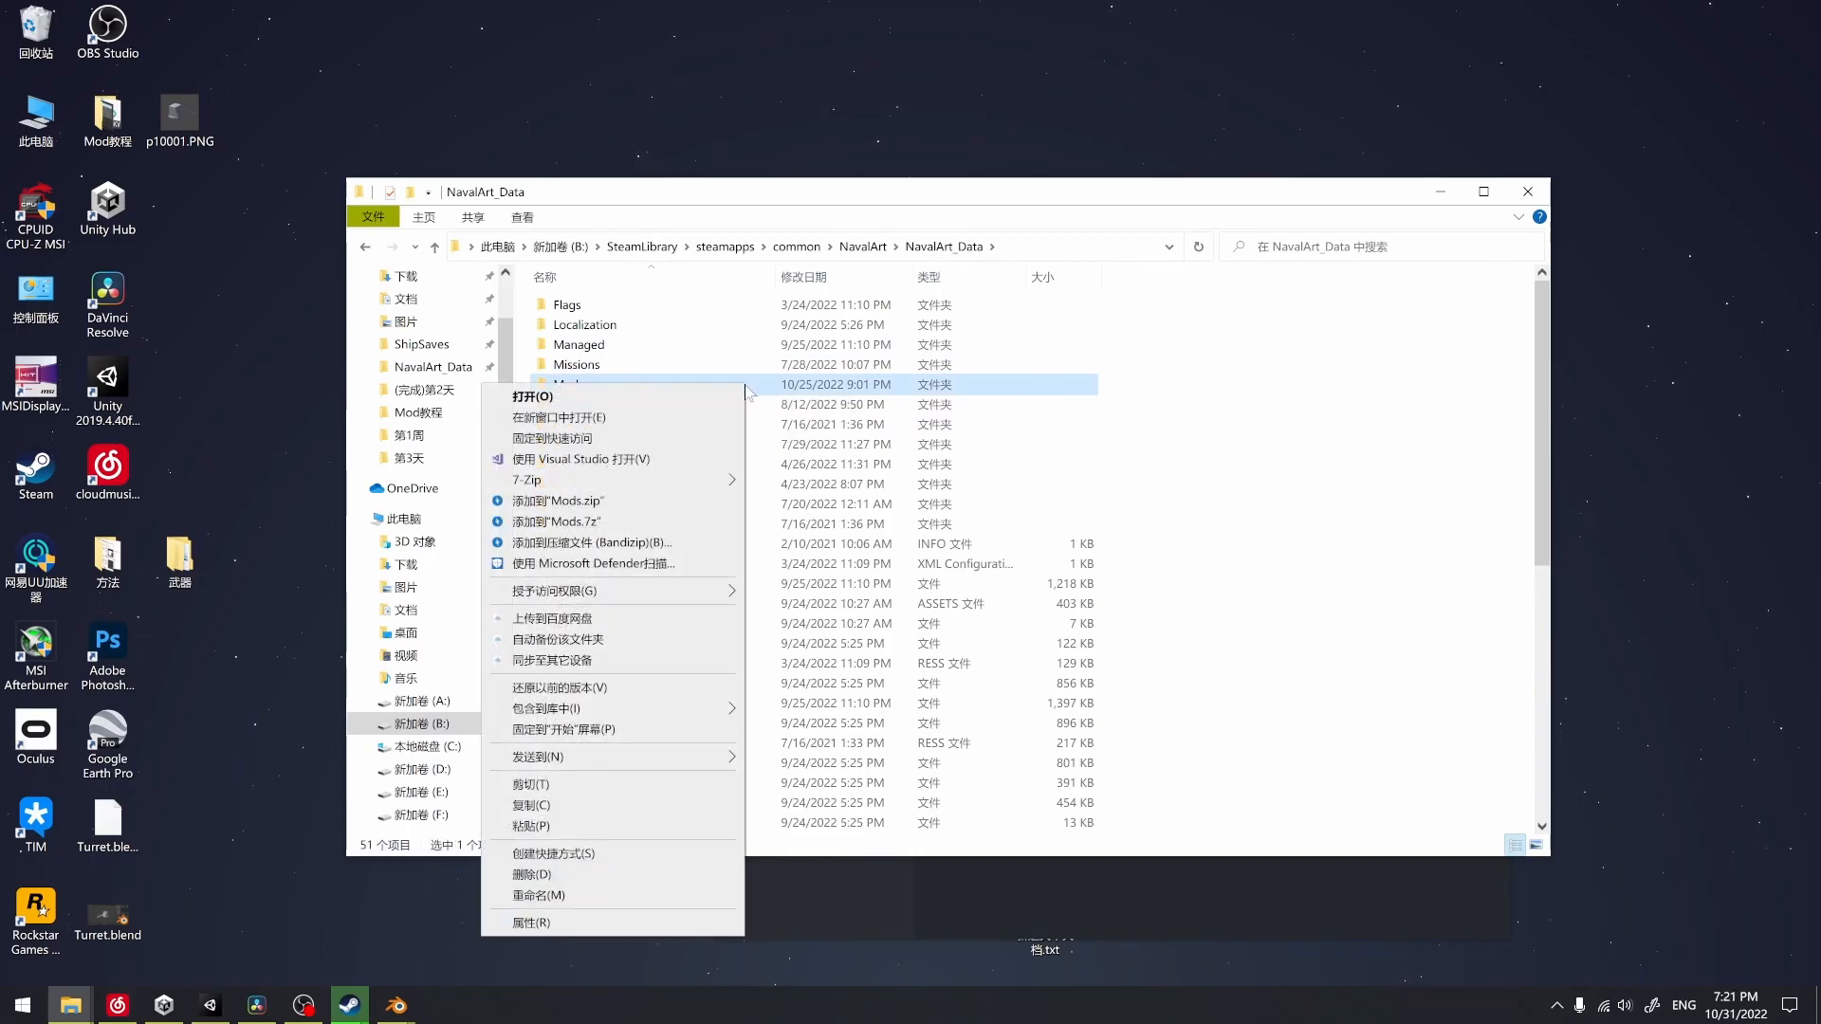
pyautogui.click(583, 439)
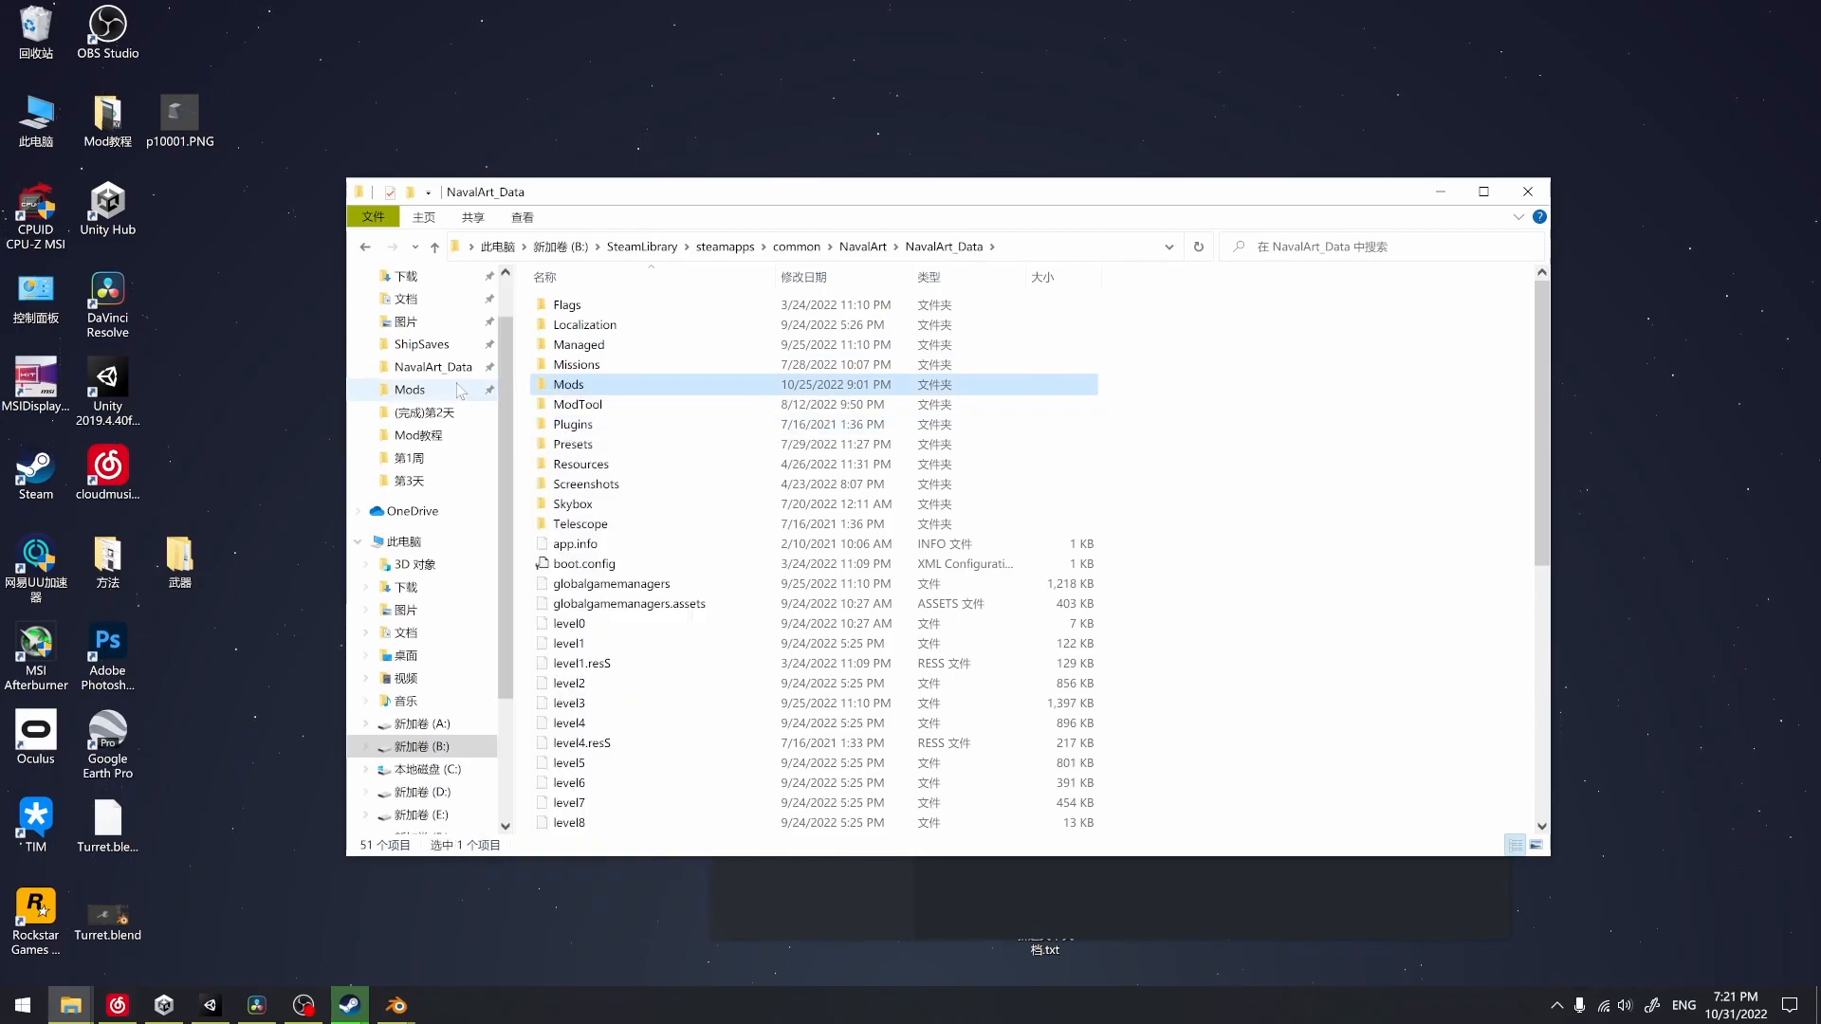
pyautogui.click(417, 392)
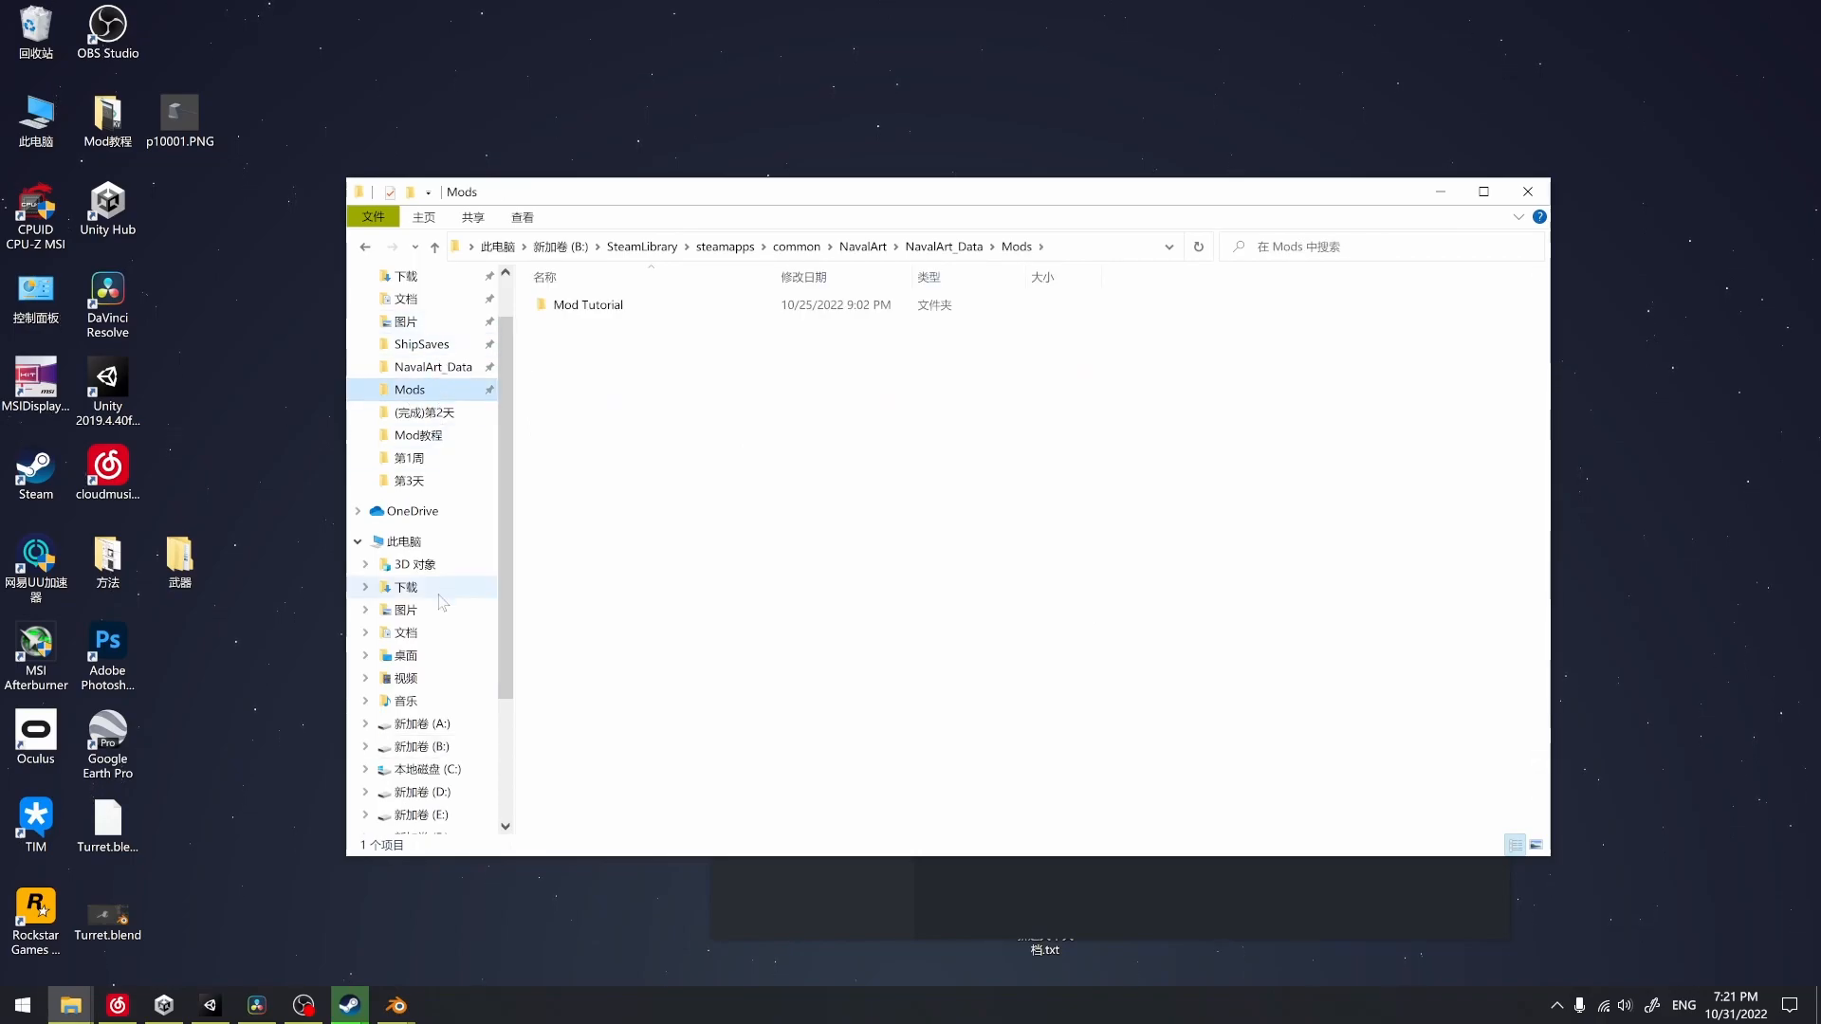
# Copy the Mod Tutorial folder from the desktop into Mods over the existing one, and minimize the file window
pyautogui.click(403, 541)
pyautogui.click(410, 390)
pyautogui.hotkey('ctrl', 'v')
pyautogui.click(817, 476)
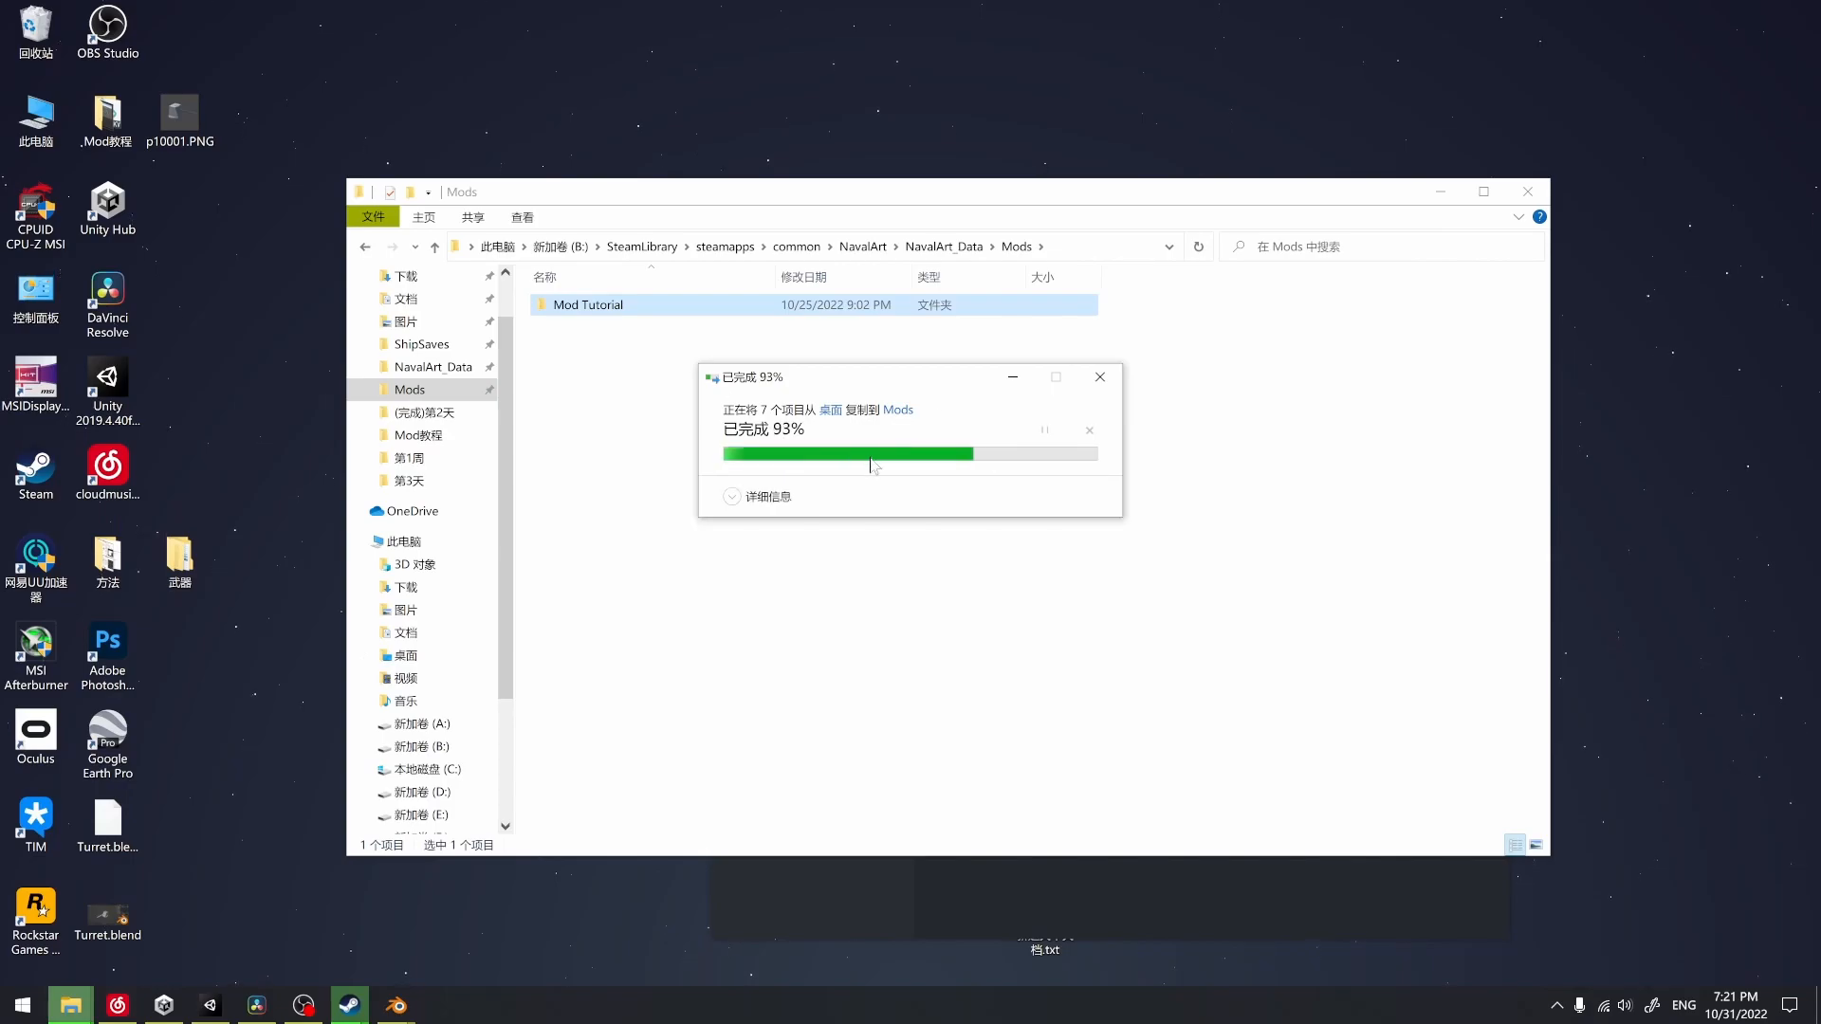
pyautogui.click(1017, 537)
pyautogui.click(1441, 191)
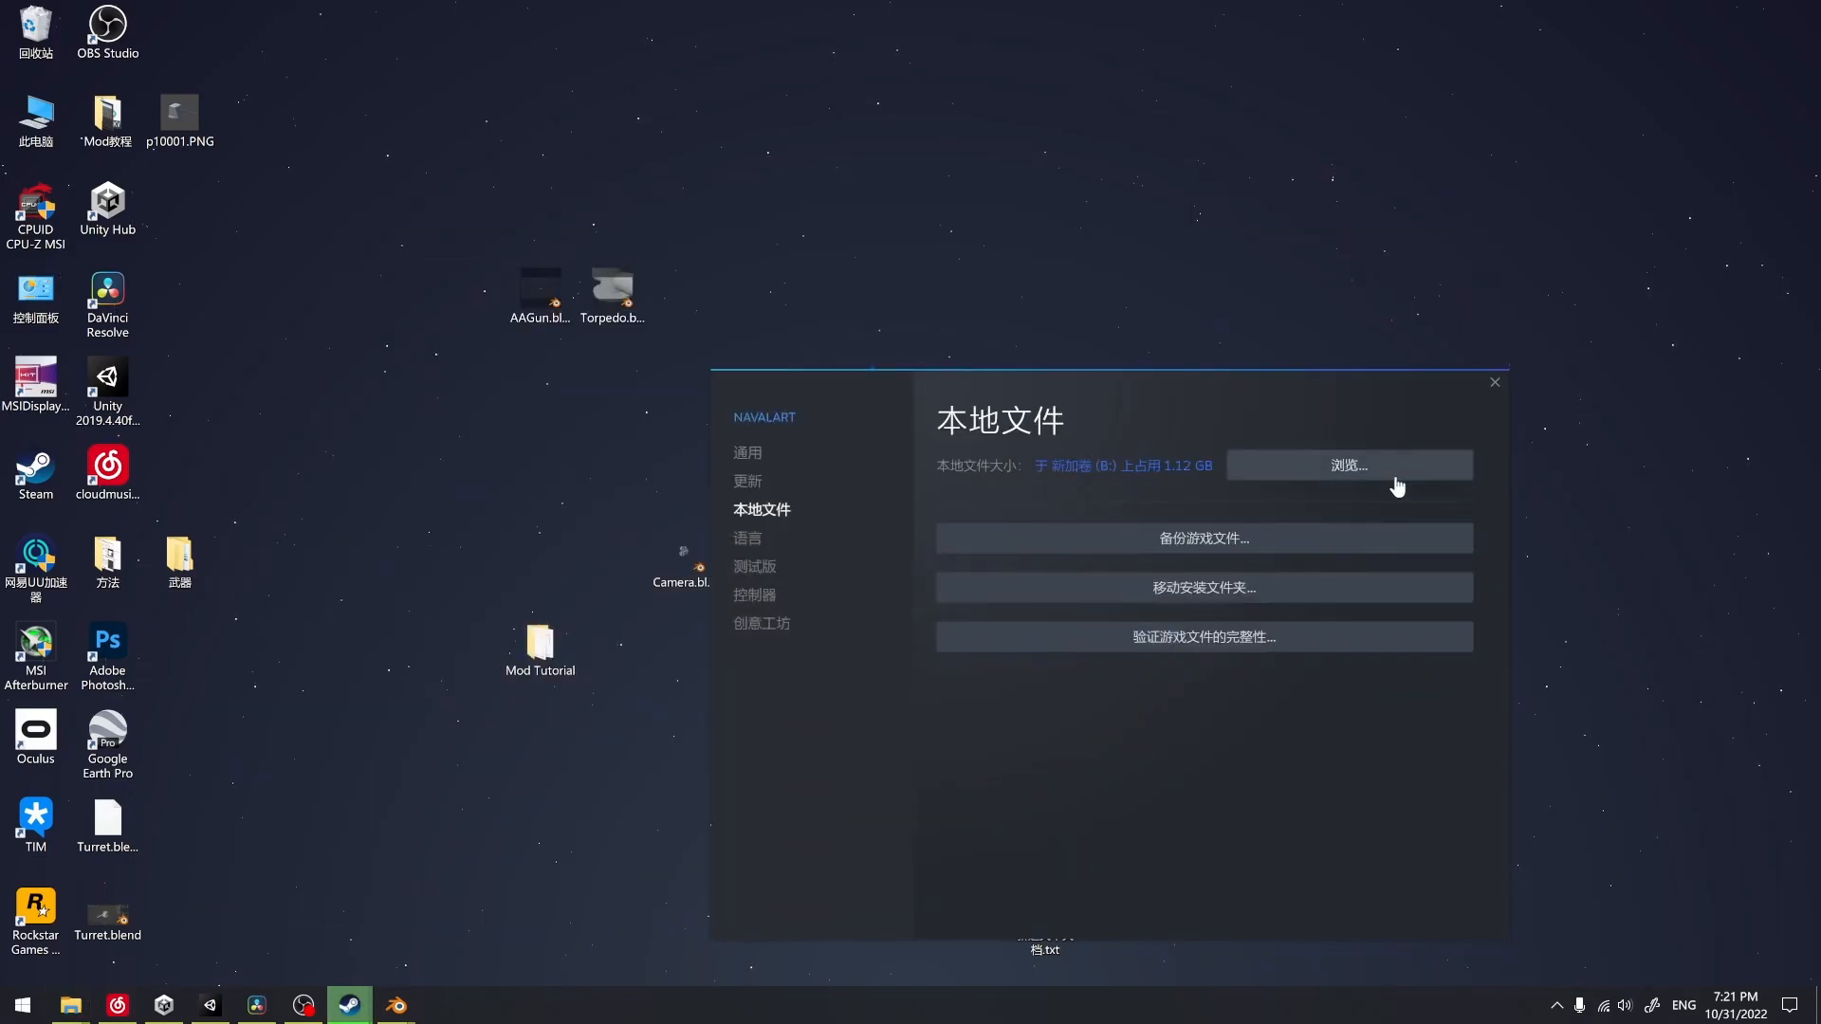
# Close NavalArt's Steam properties and launch the game from Steam in the system tray
pyautogui.click(1494, 382)
pyautogui.click(1556, 1005)
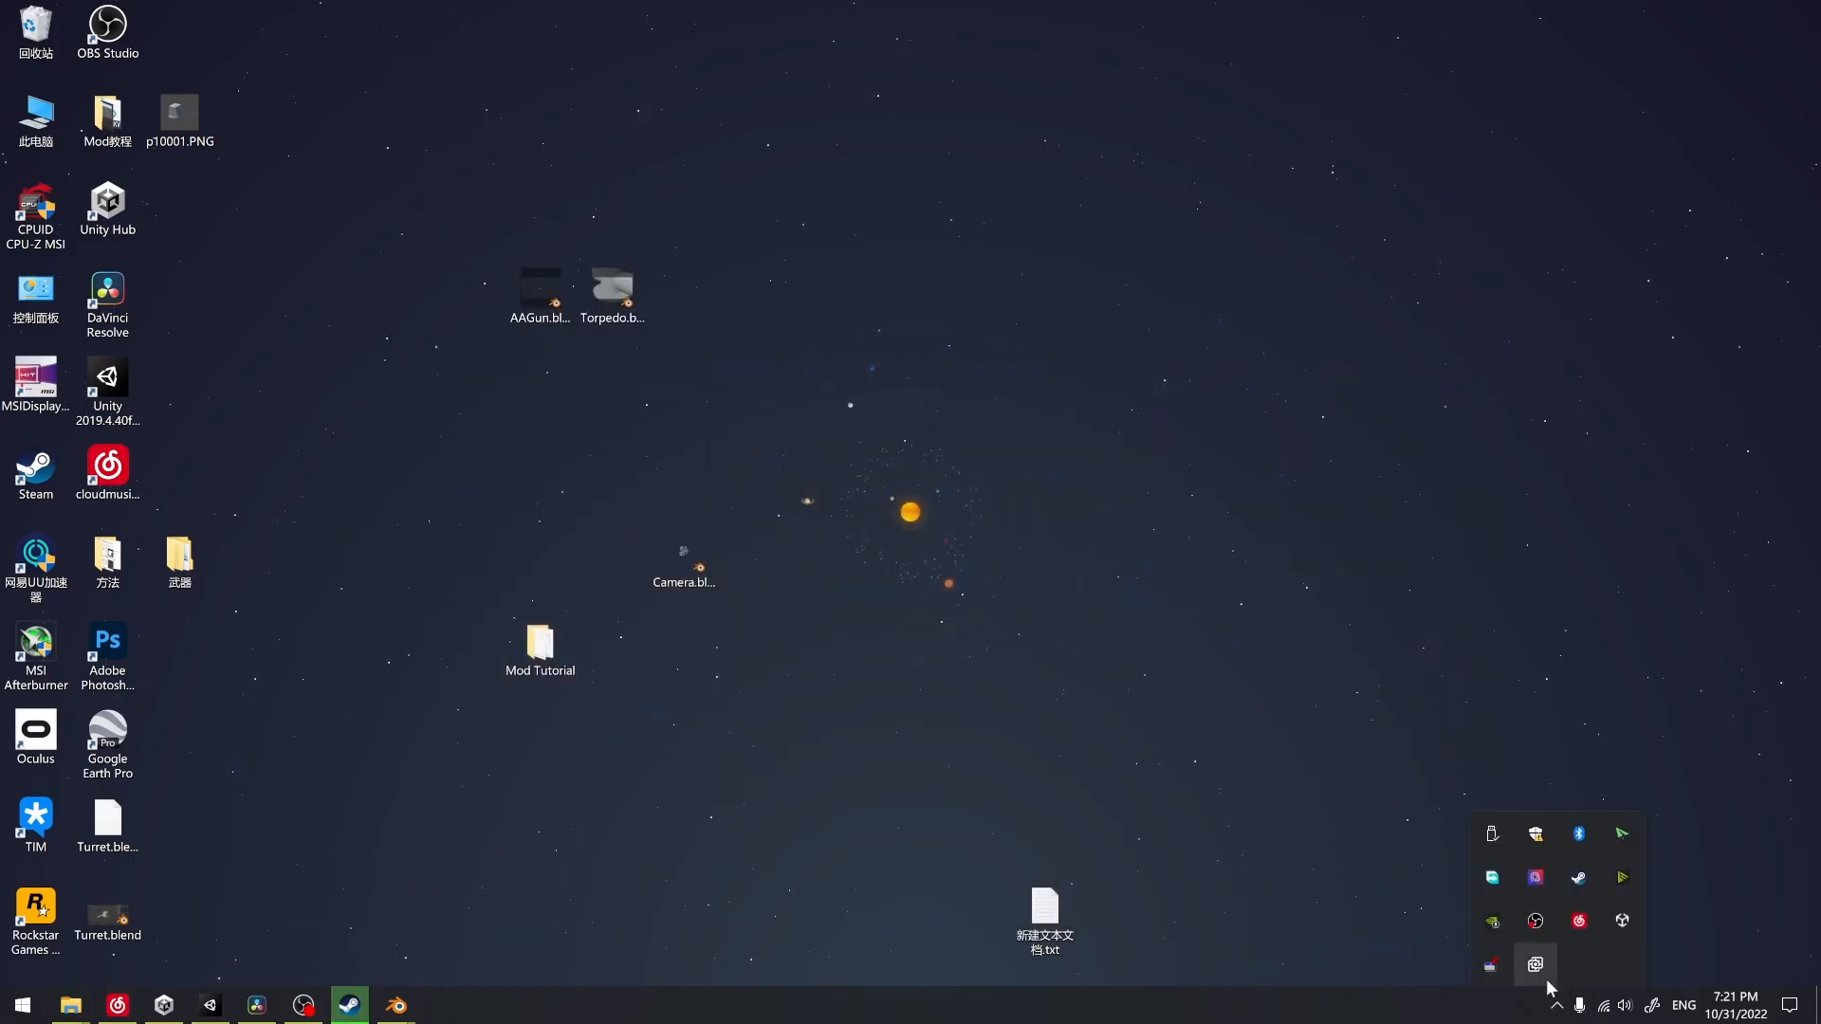
pyautogui.rightClick(1578, 880)
pyautogui.click(1642, 600)
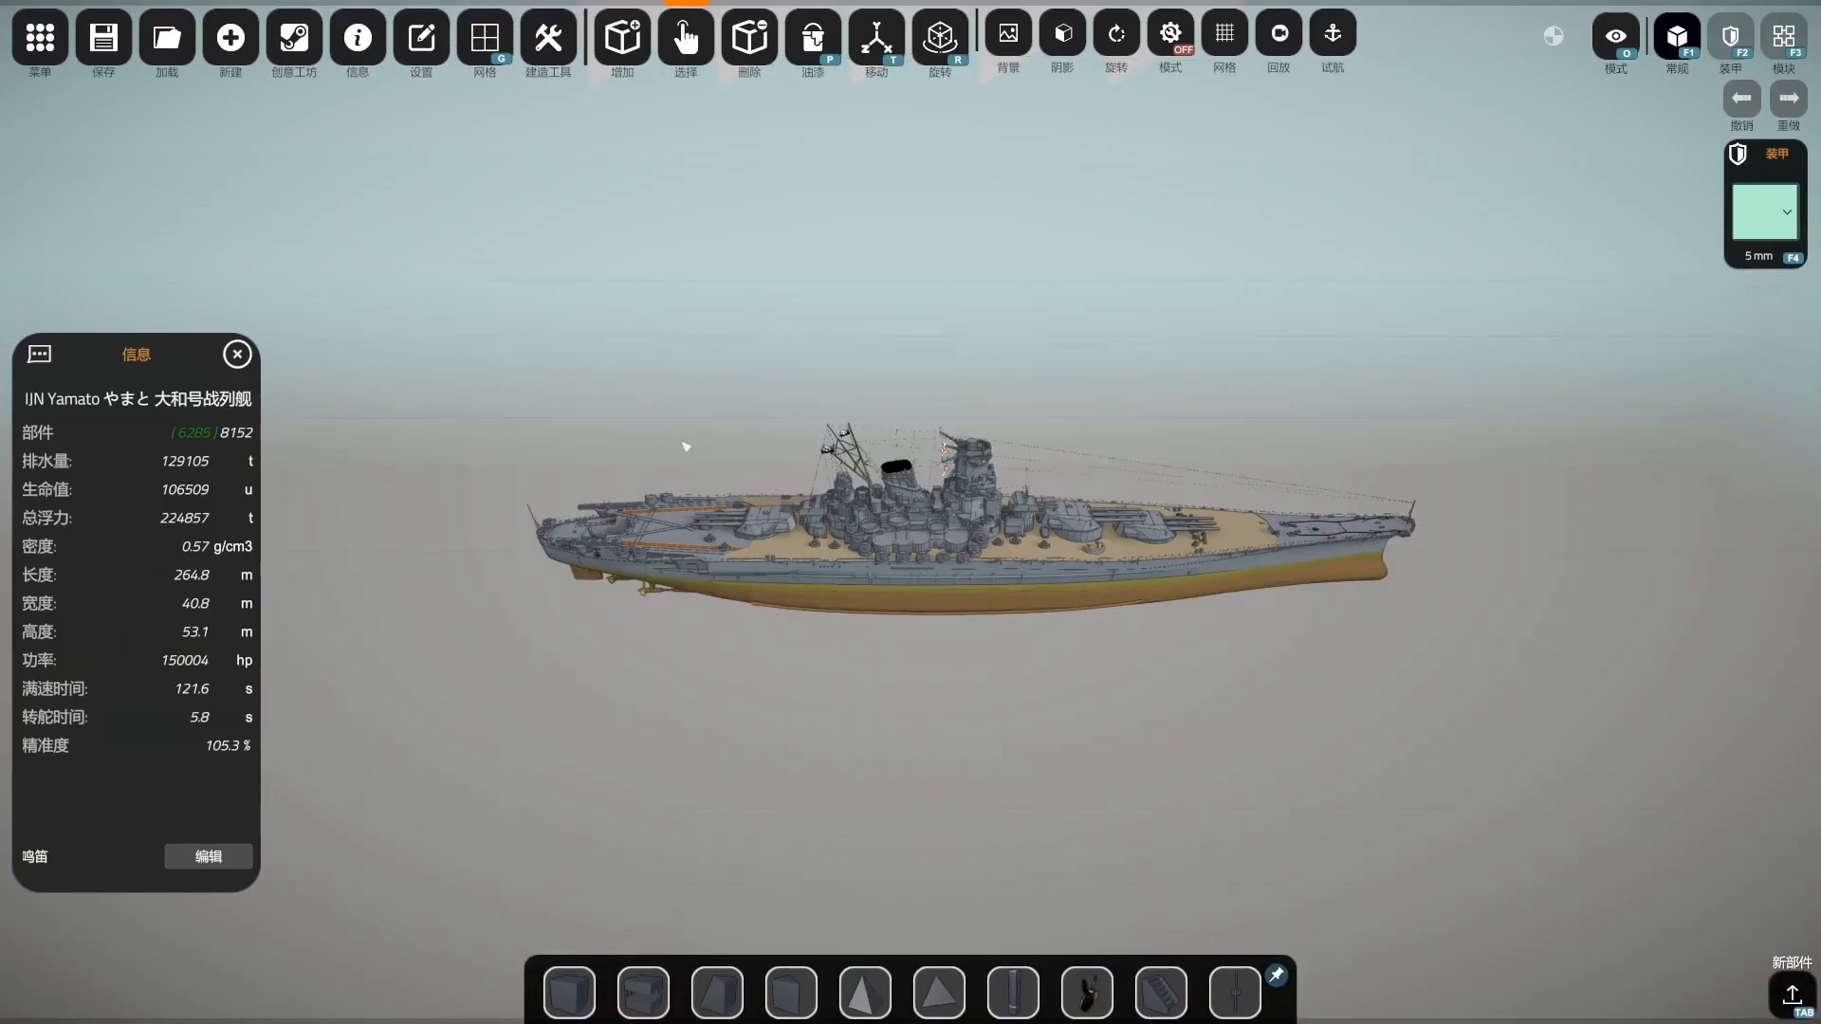
# Start a new ship design that contains only the default block
pyautogui.click(234, 52)
pyautogui.click(932, 603)
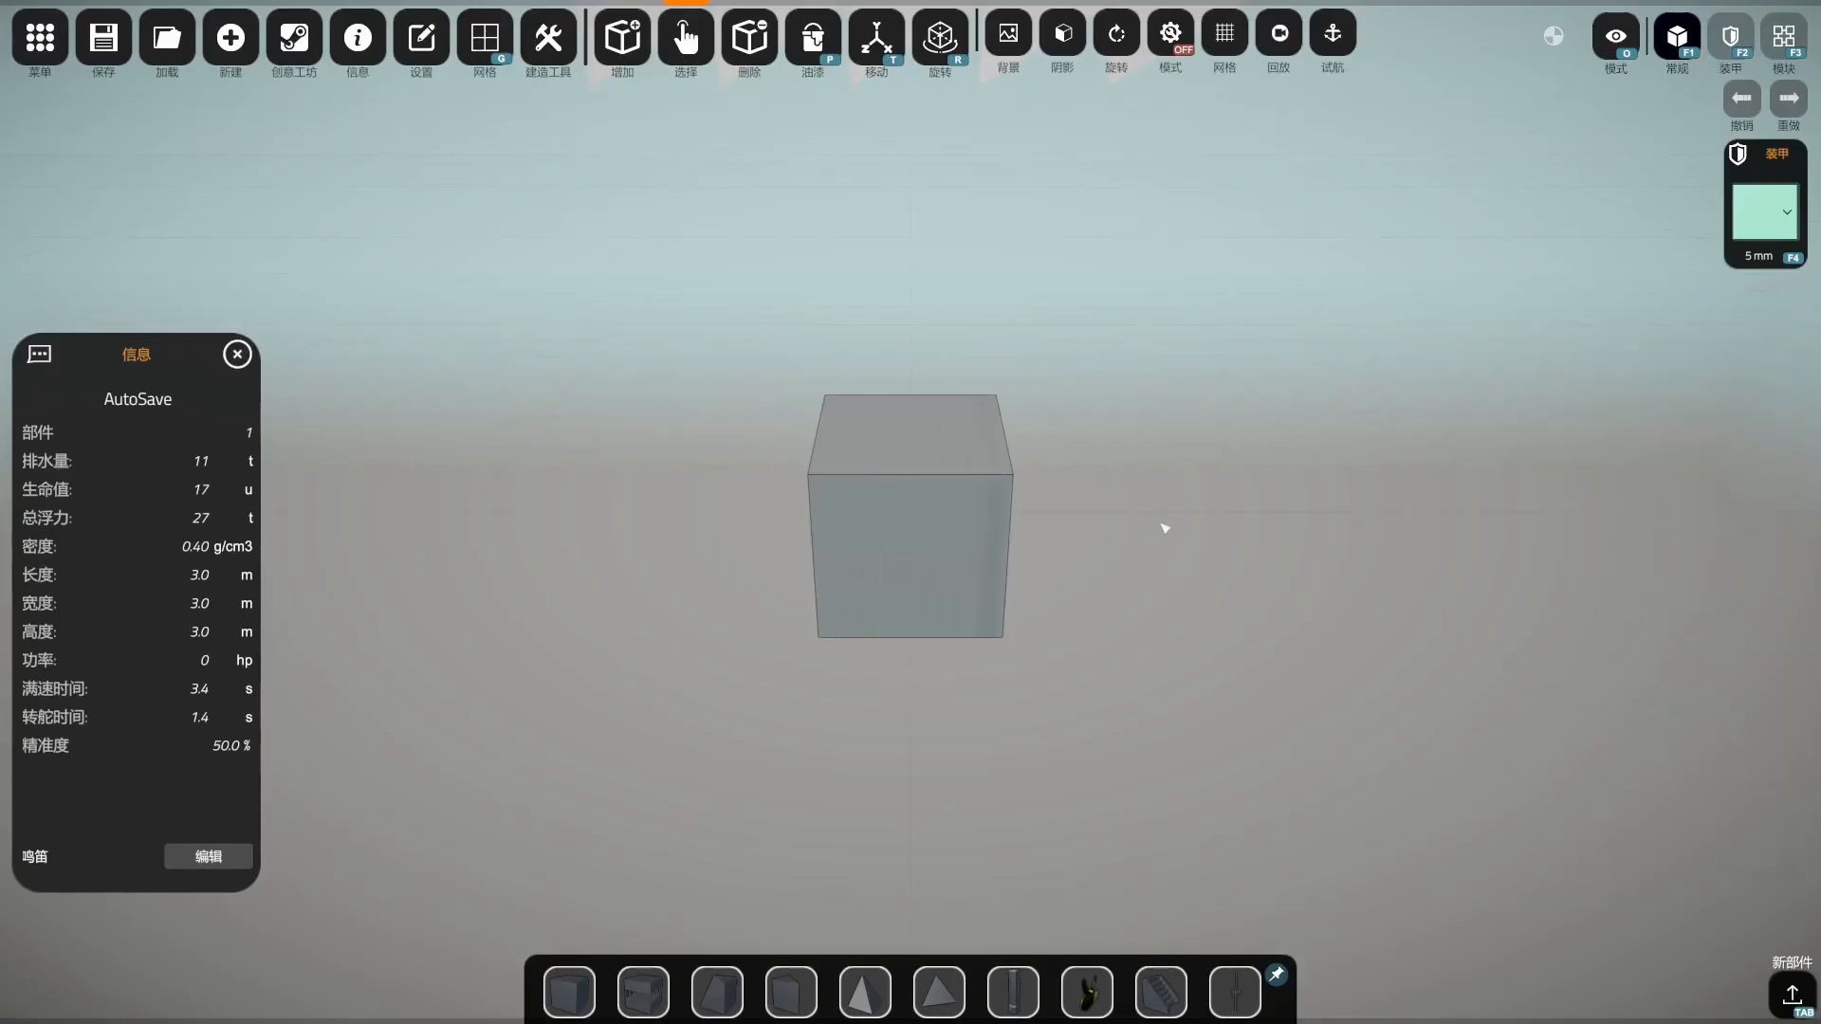
pyautogui.moveTo(1163, 525); pyautogui.dragTo(1158, 500, button='middle')
pyautogui.moveTo(1157, 499); pyautogui.dragTo(1133, 474, button='right')
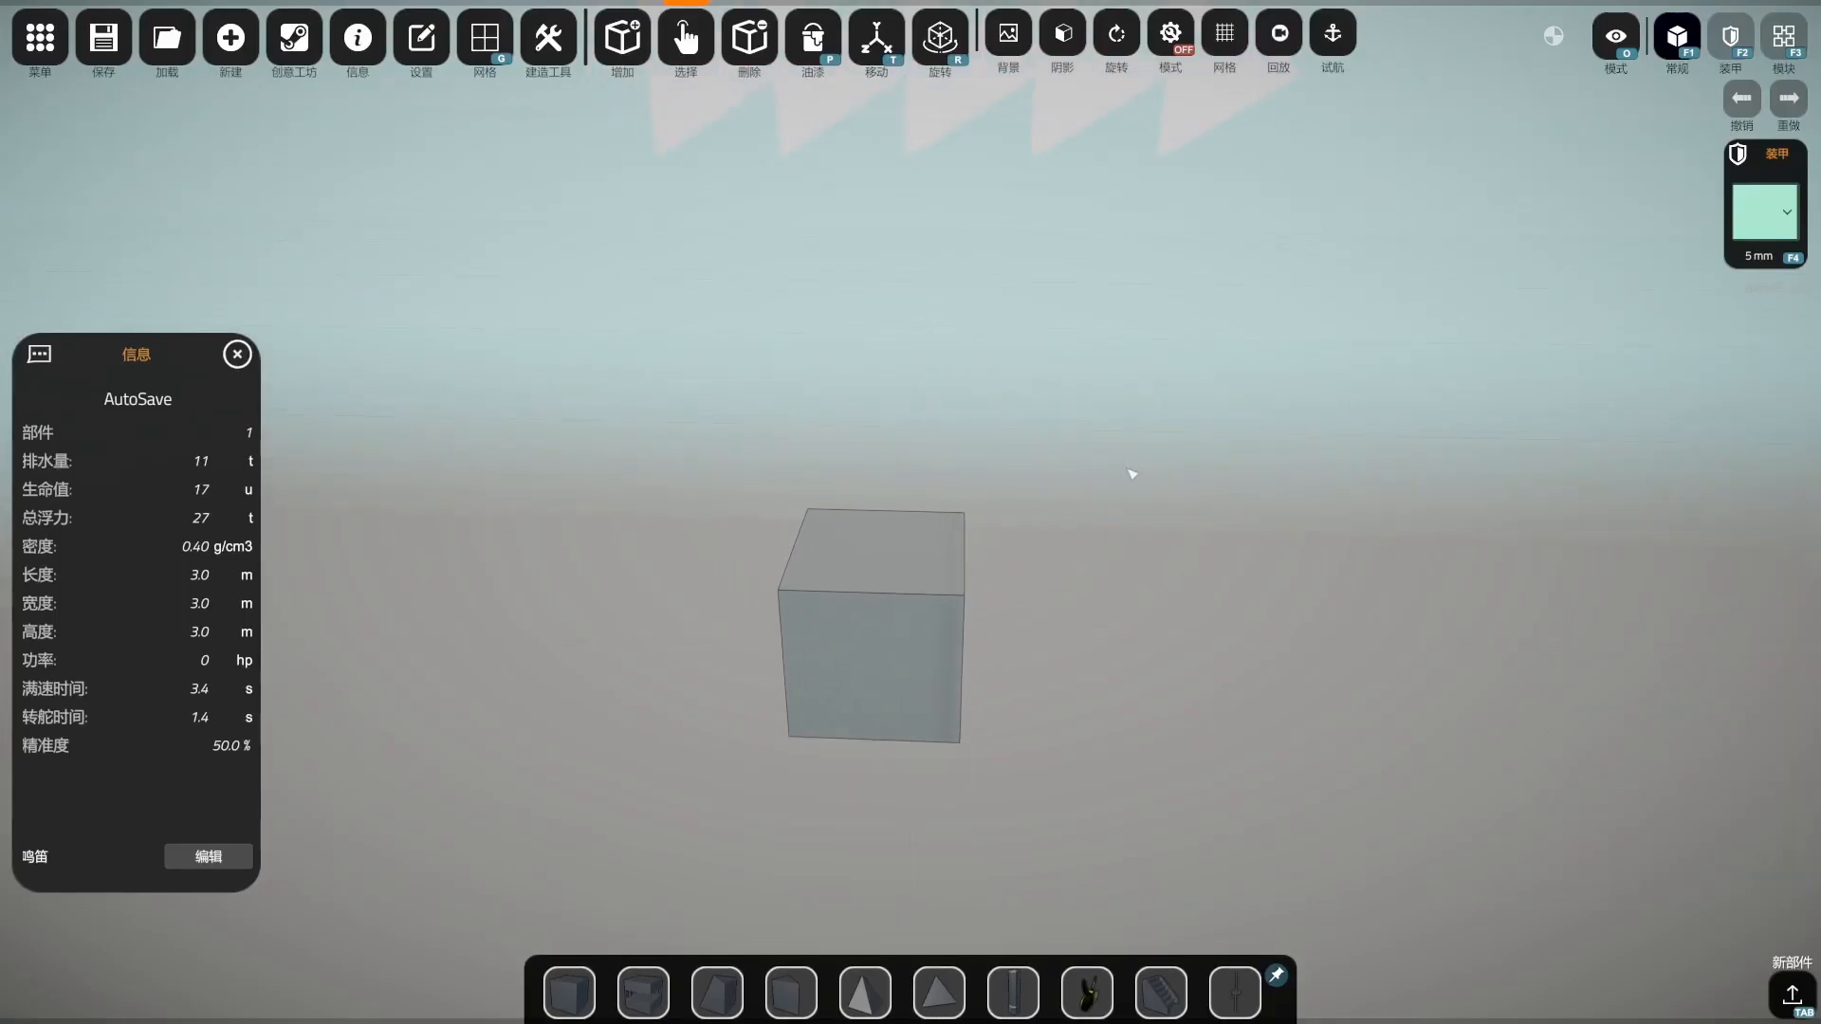
# Find the Example Turret in the part warehouse's weapons category and show its details
pyautogui.press('Tab')
pyautogui.click(260, 185)
pyautogui.moveTo(1230, 287); pyautogui.dragTo(1220, 809)
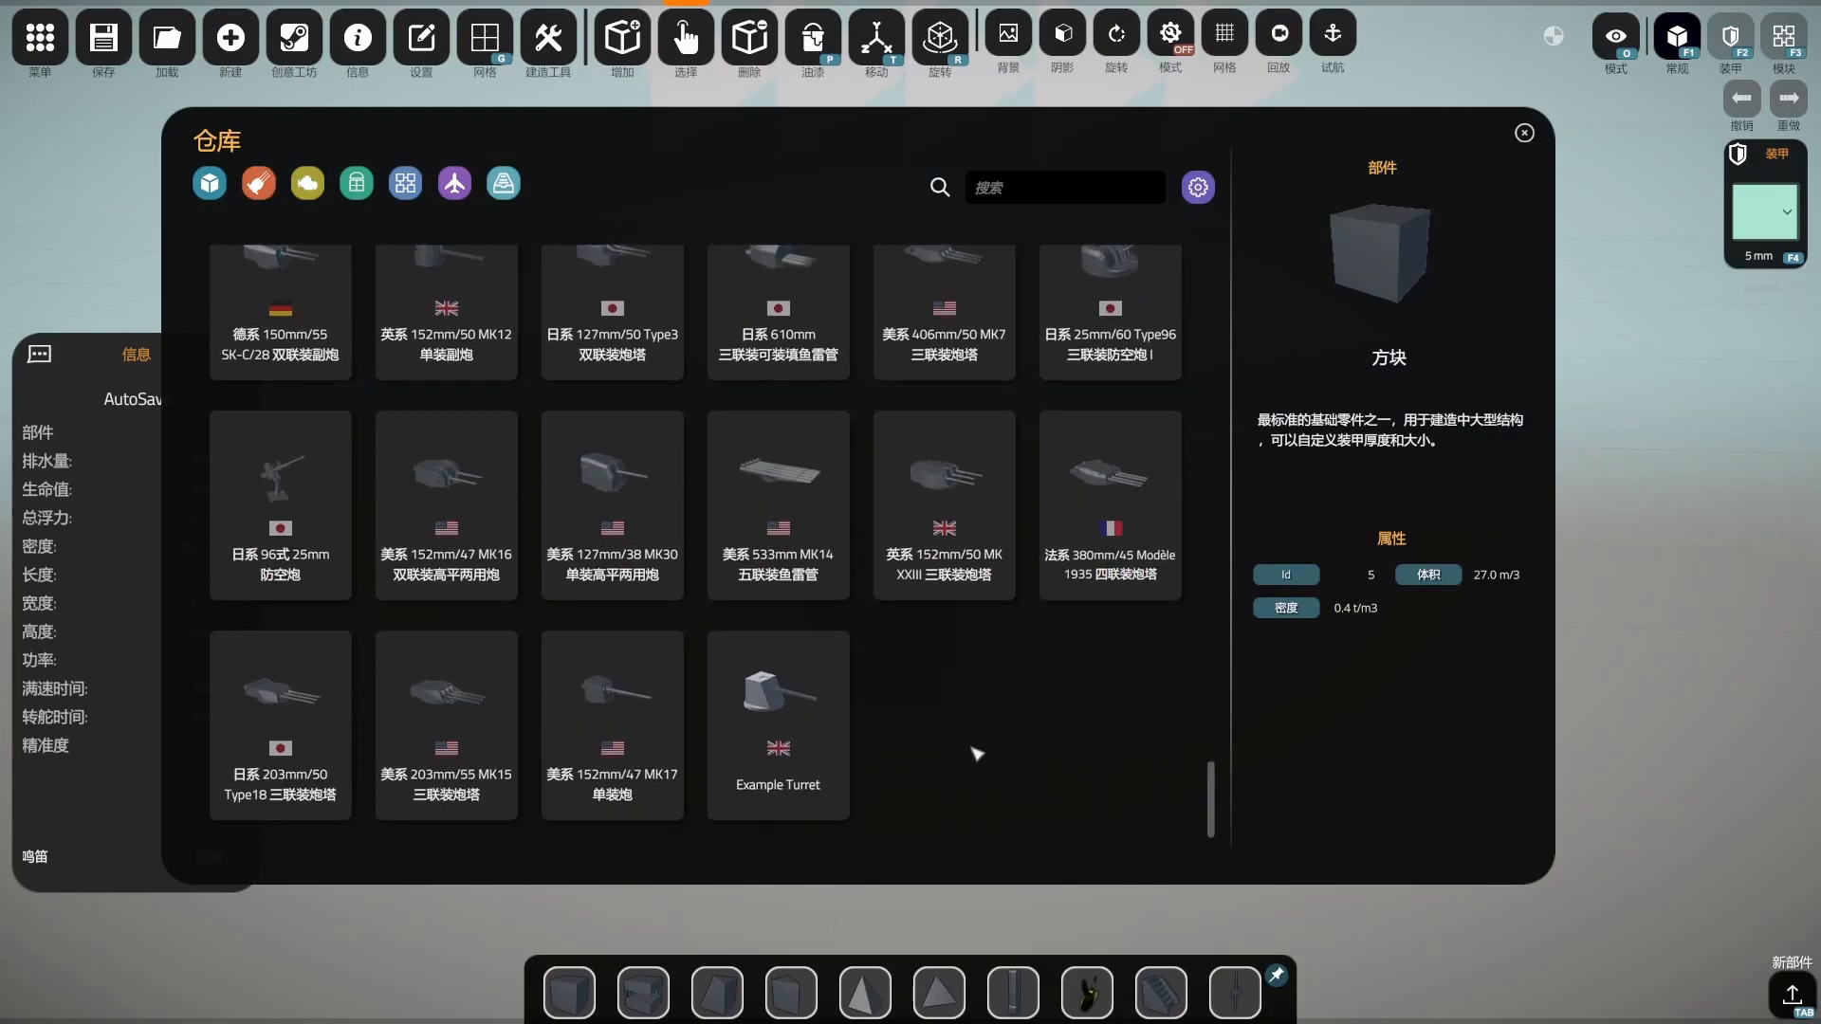
pyautogui.click(780, 725)
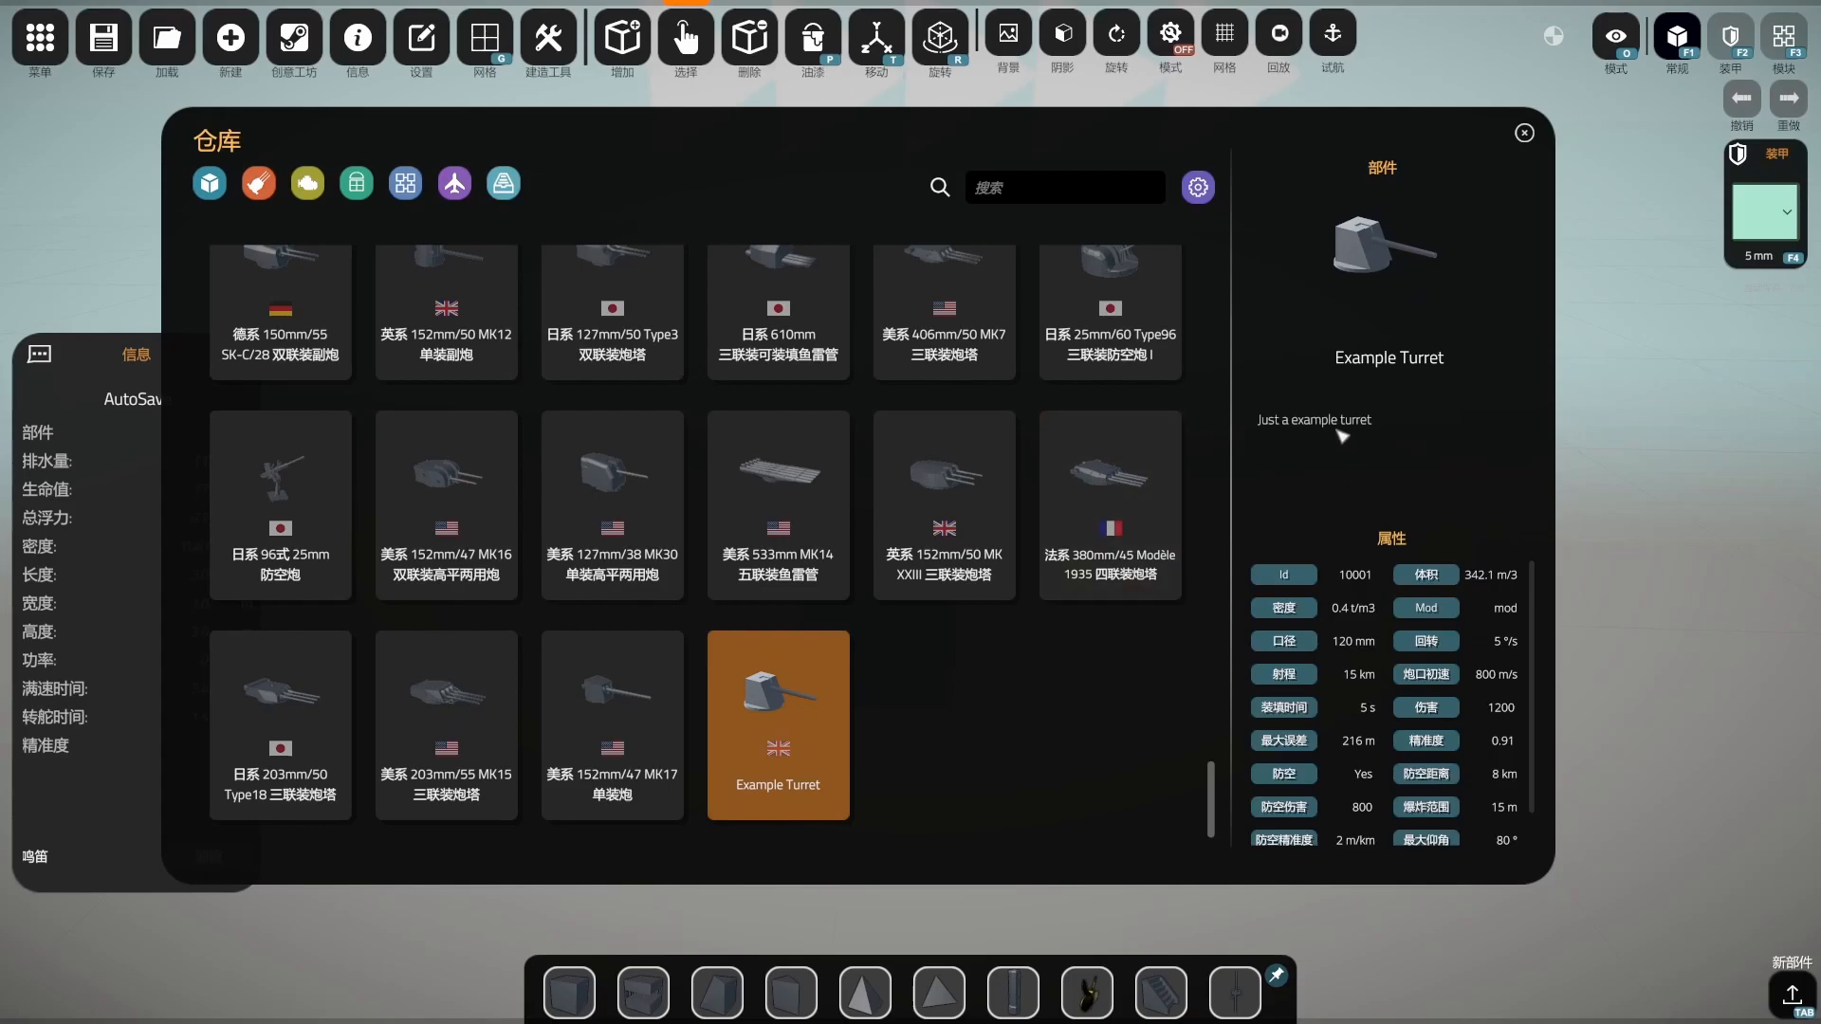
# Examine the Example Turret's attributes and its shell dispersion chart at different firing distances
pyautogui.scroll(-3, 1475, 664)
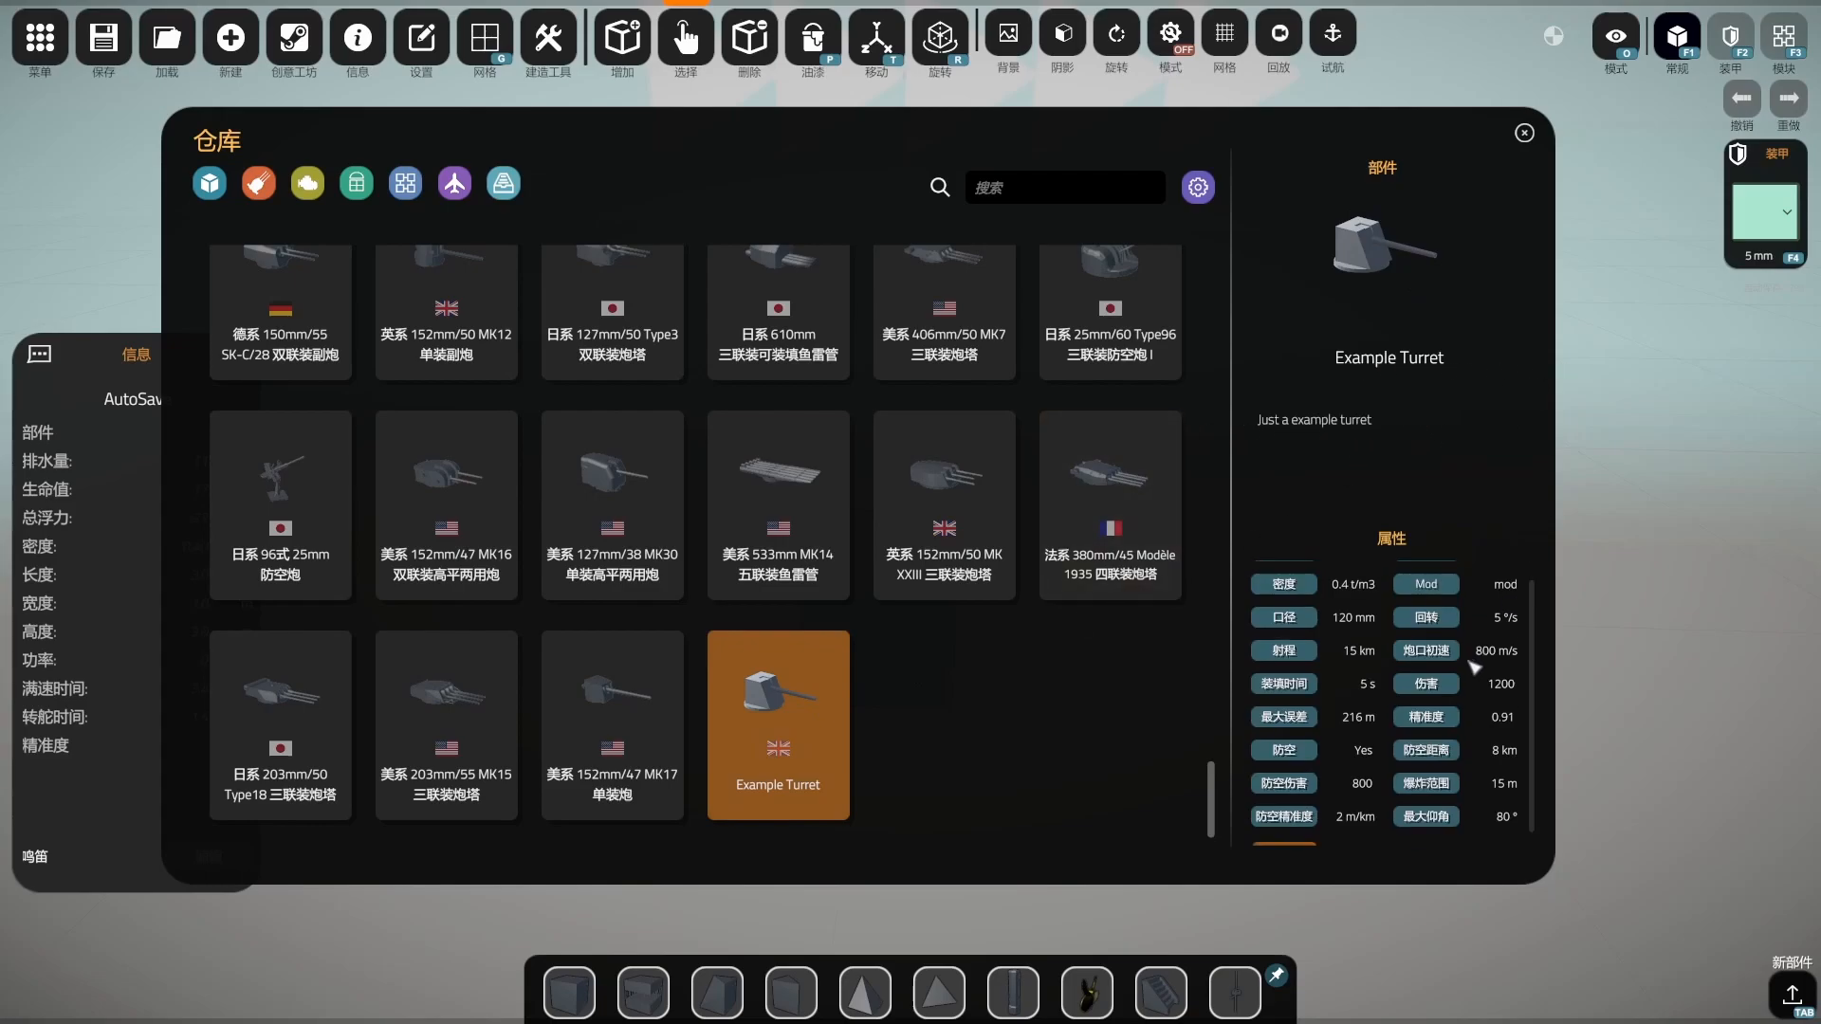
pyautogui.scroll(3, 1389, 655)
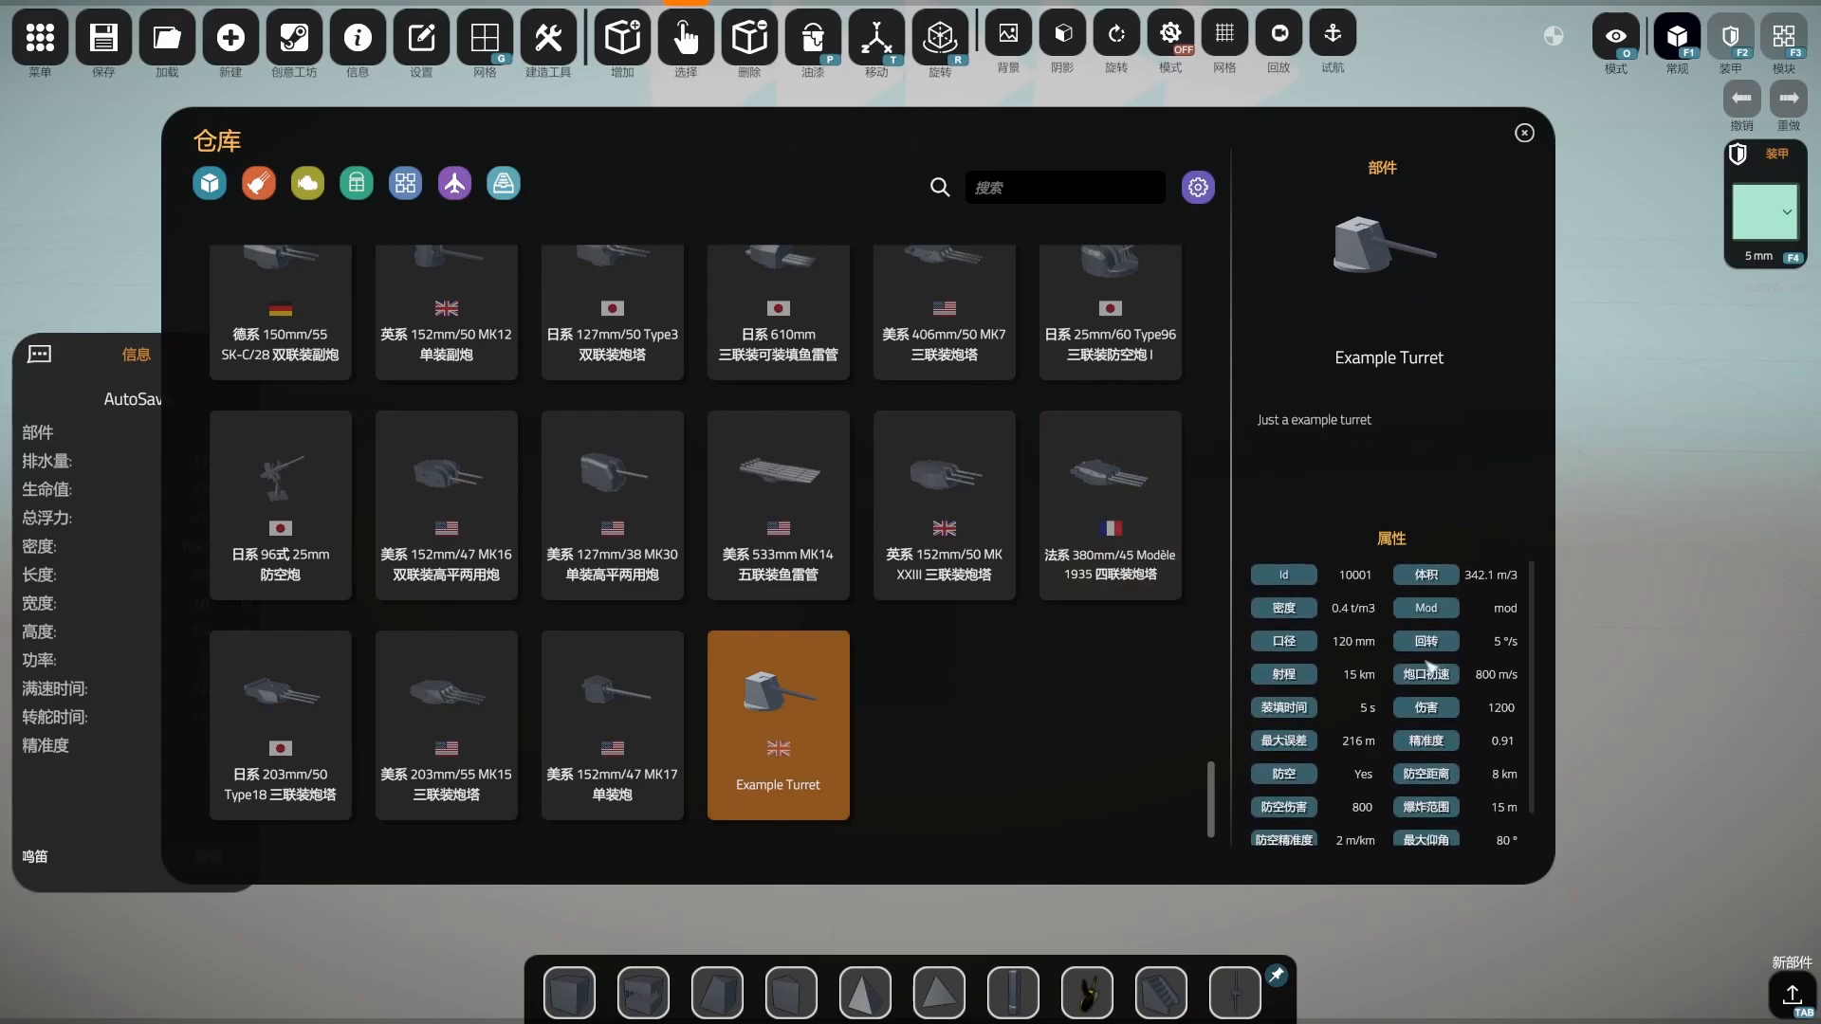
pyautogui.scroll(-2, 1432, 667)
pyautogui.click(1295, 840)
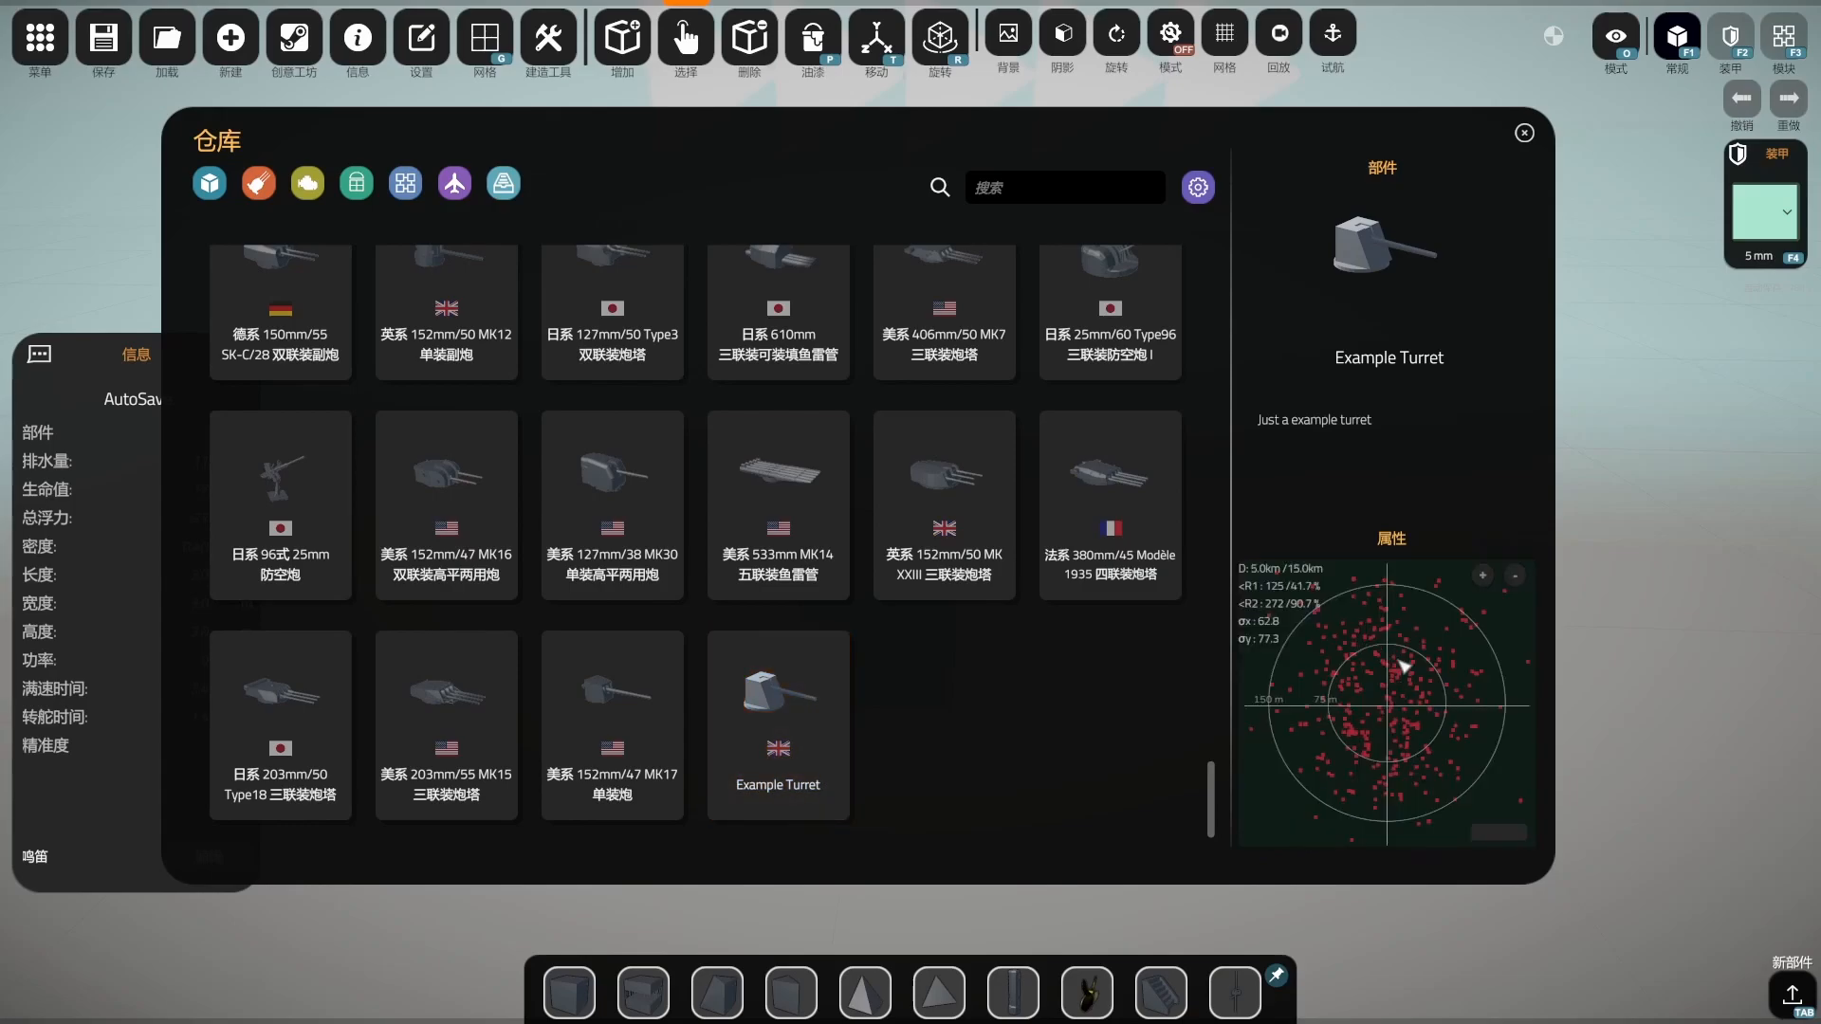
pyautogui.click(1482, 575)
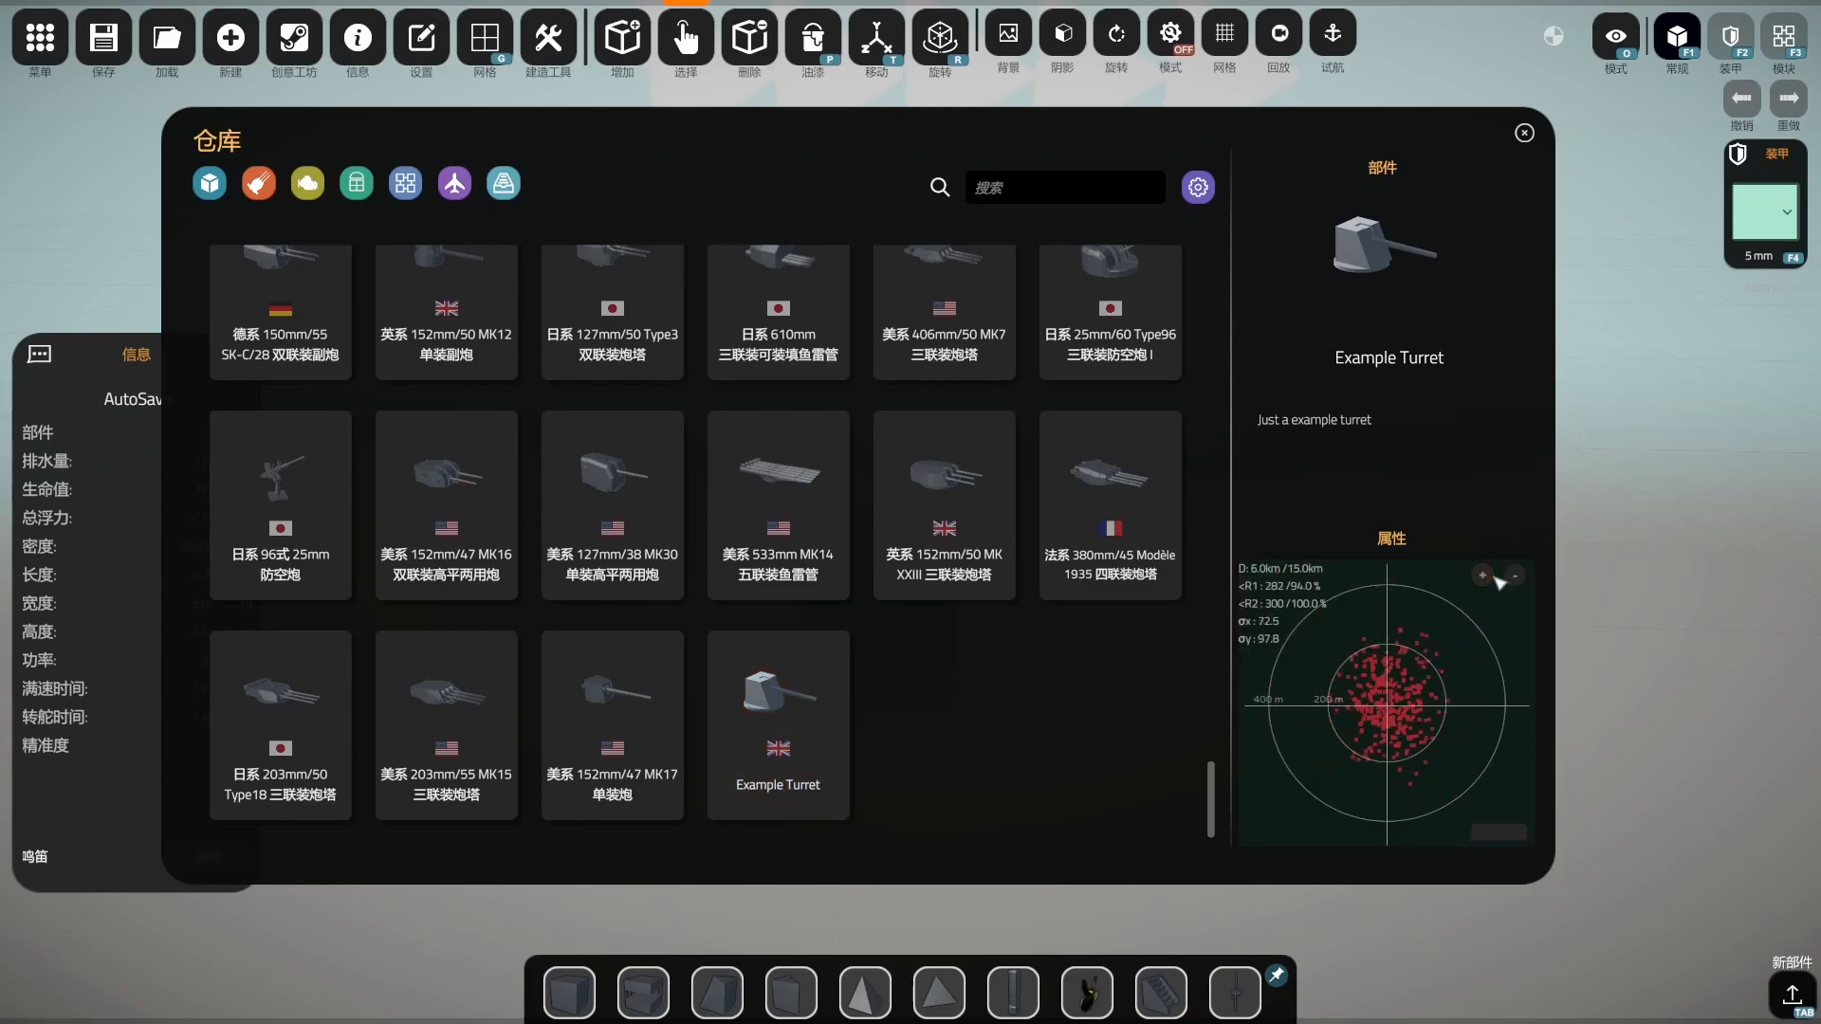
pyautogui.click(1498, 833)
# Place the Example Turret on the starting block
pyautogui.doubleClick(783, 721)
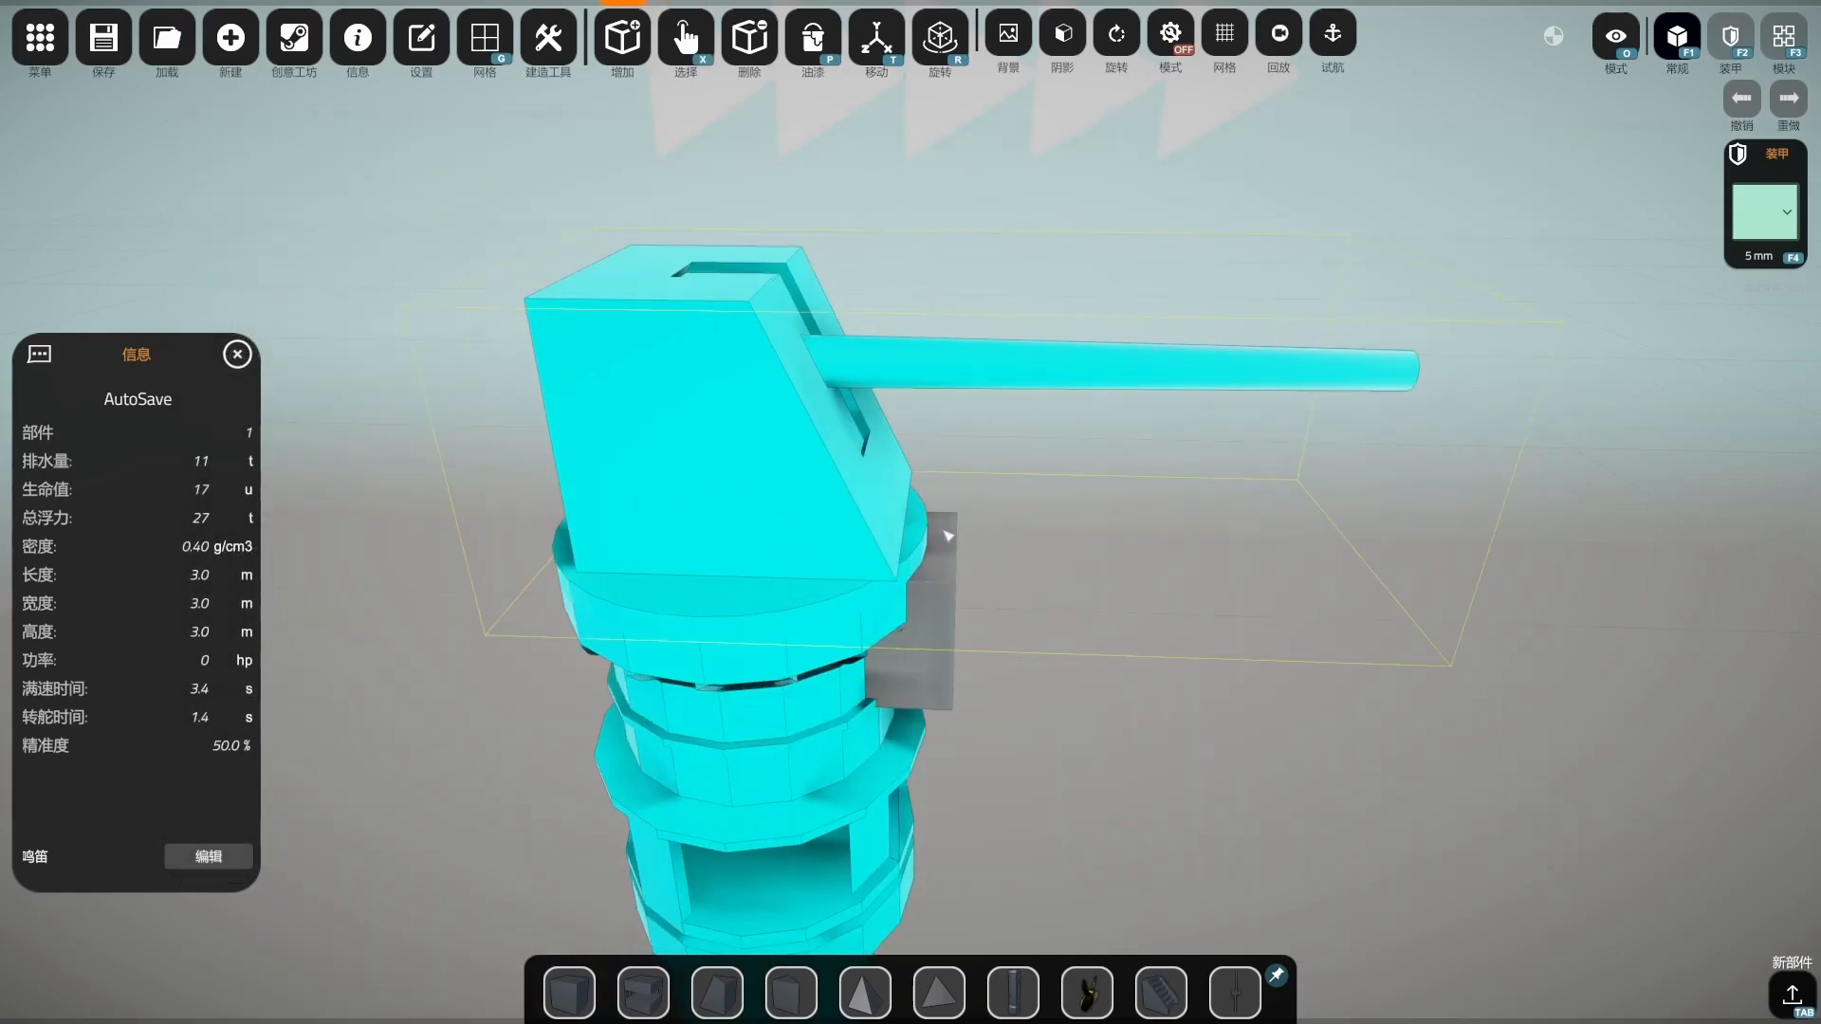
pyautogui.moveTo(857, 409)
pyautogui.mouseDown(button='right')
pyautogui.moveTo(813, 528)
pyautogui.moveTo(740, 536)
pyautogui.mouseUp(button='right')
pyautogui.click(886, 569)
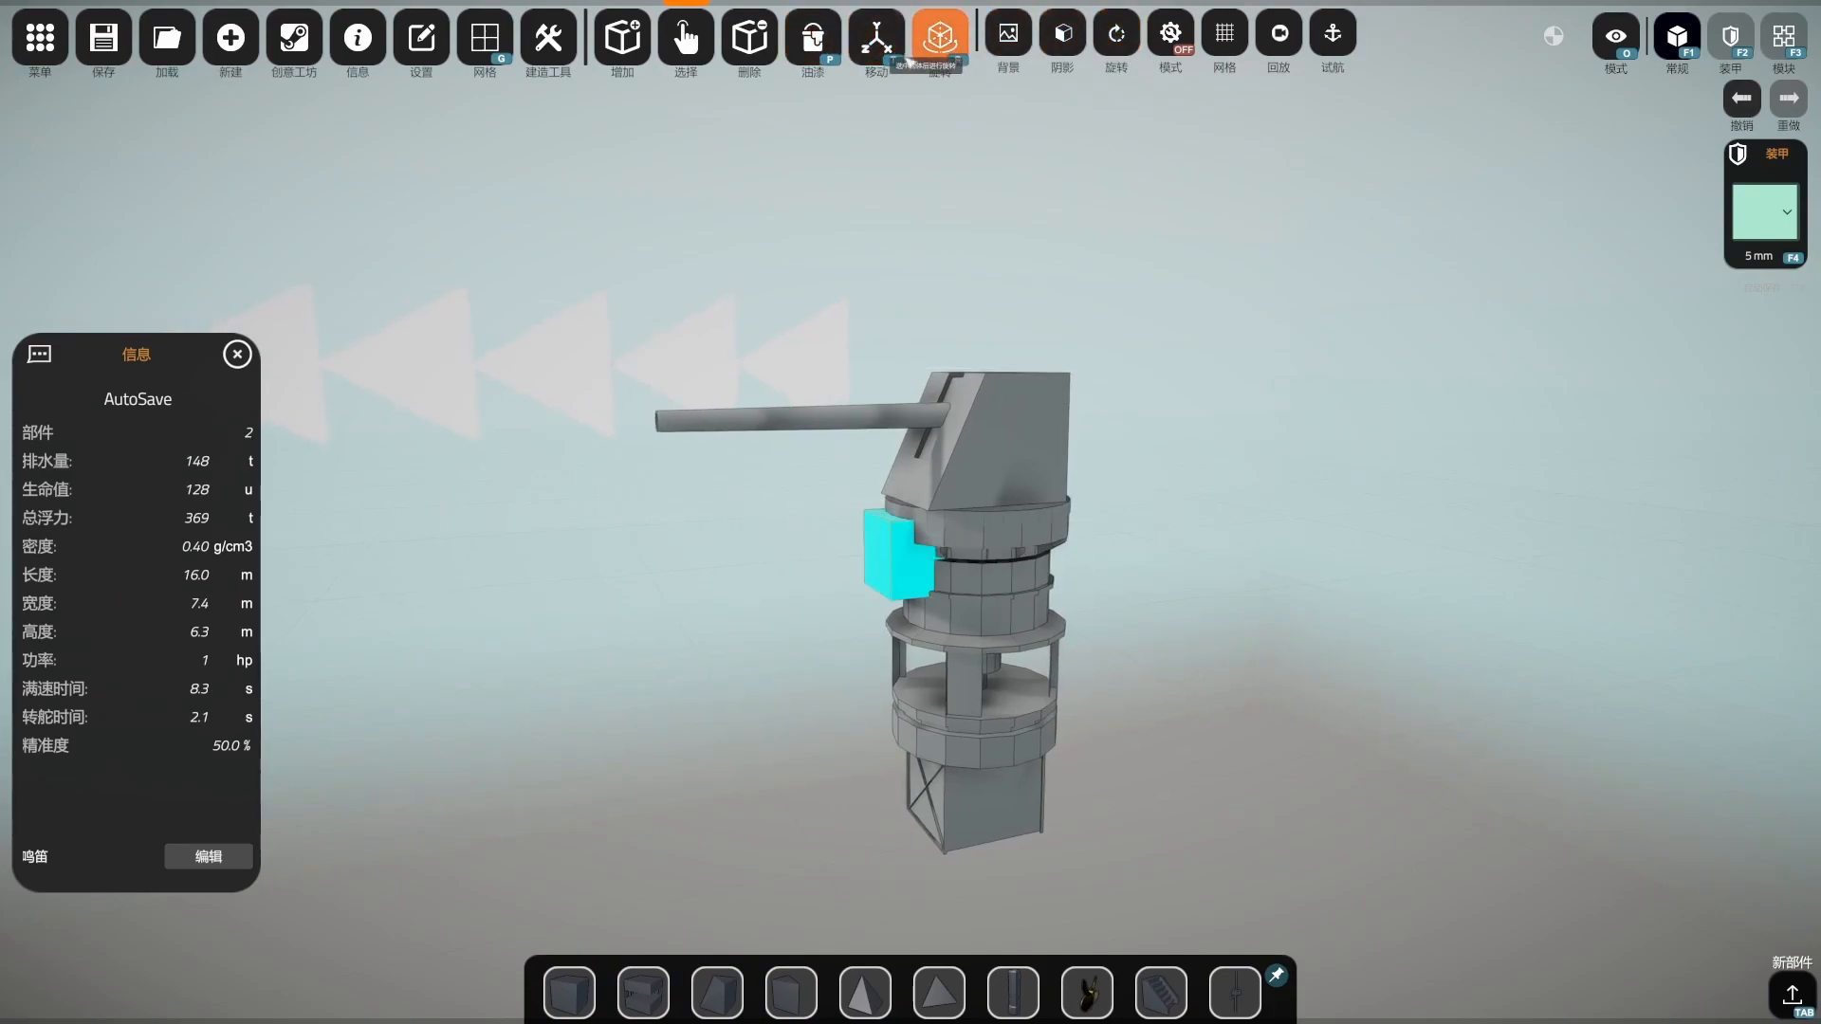
# Turn on advanced build mode and enlarge the starting block into a hull about 15 m wide around the turret's base
pyautogui.click(1170, 36)
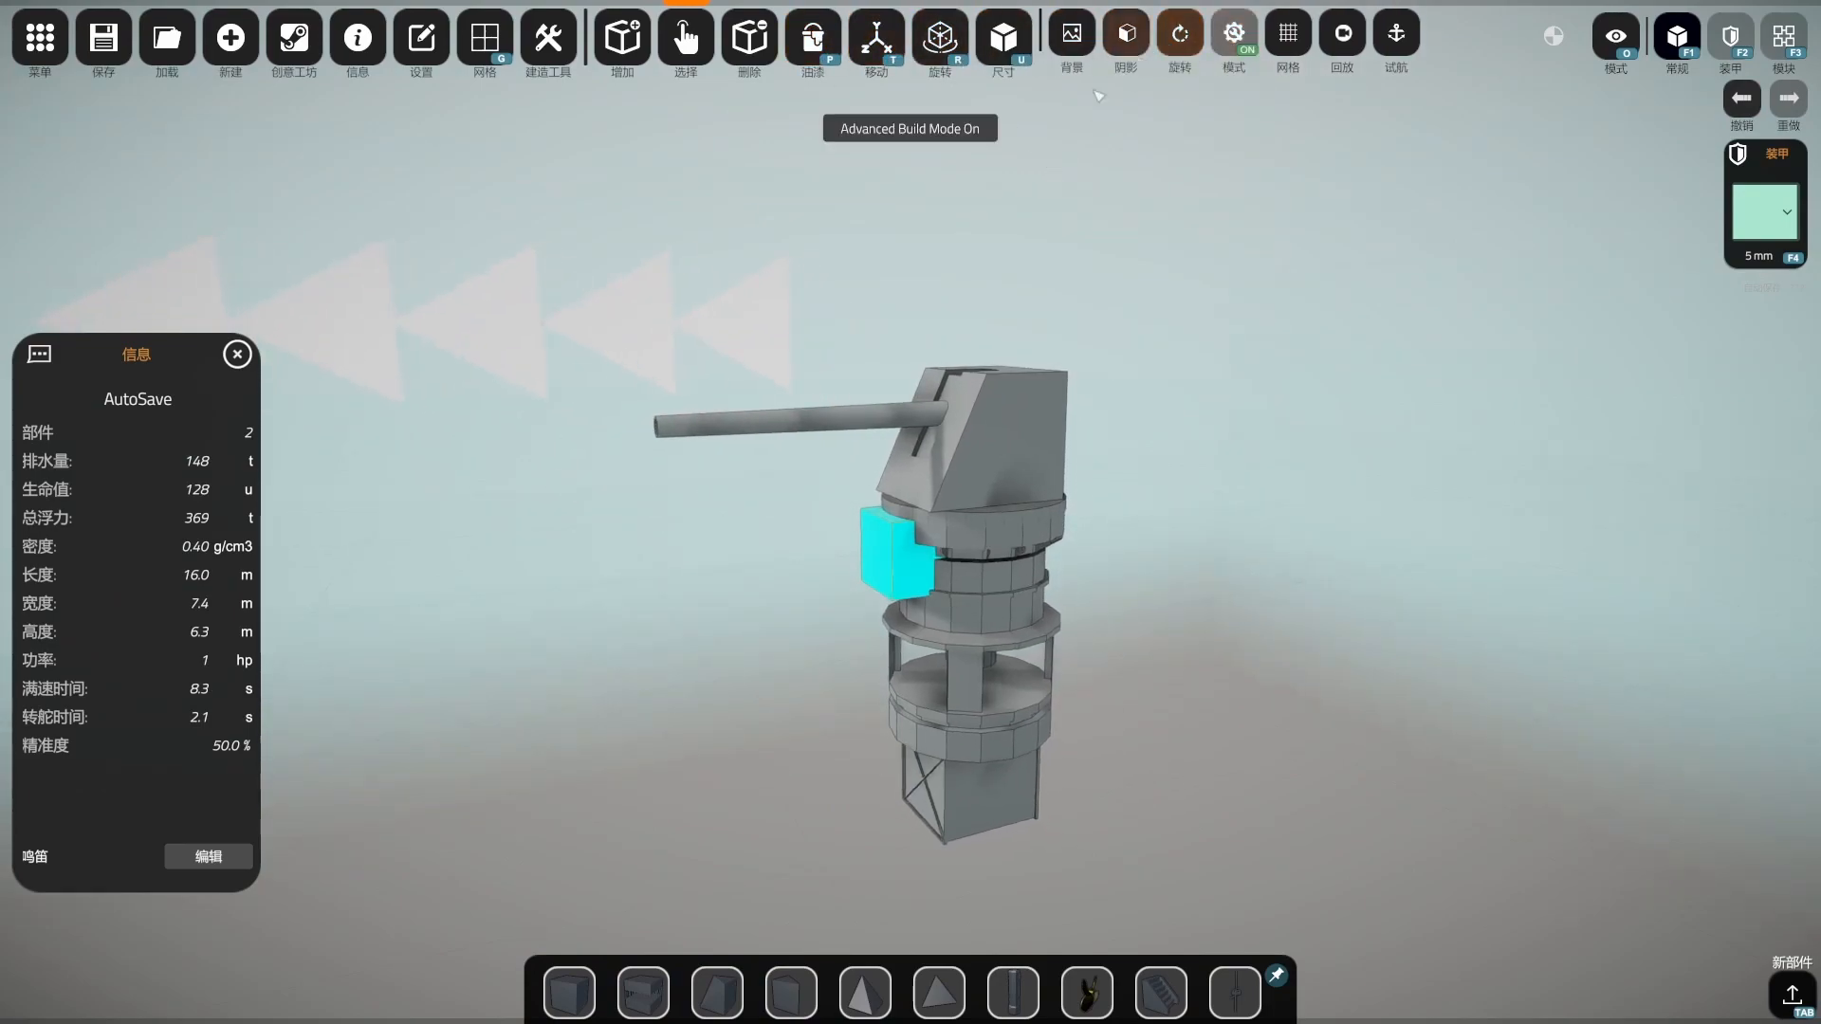
pyautogui.click(1004, 36)
pyautogui.moveTo(879, 555); pyautogui.dragTo(623, 615)
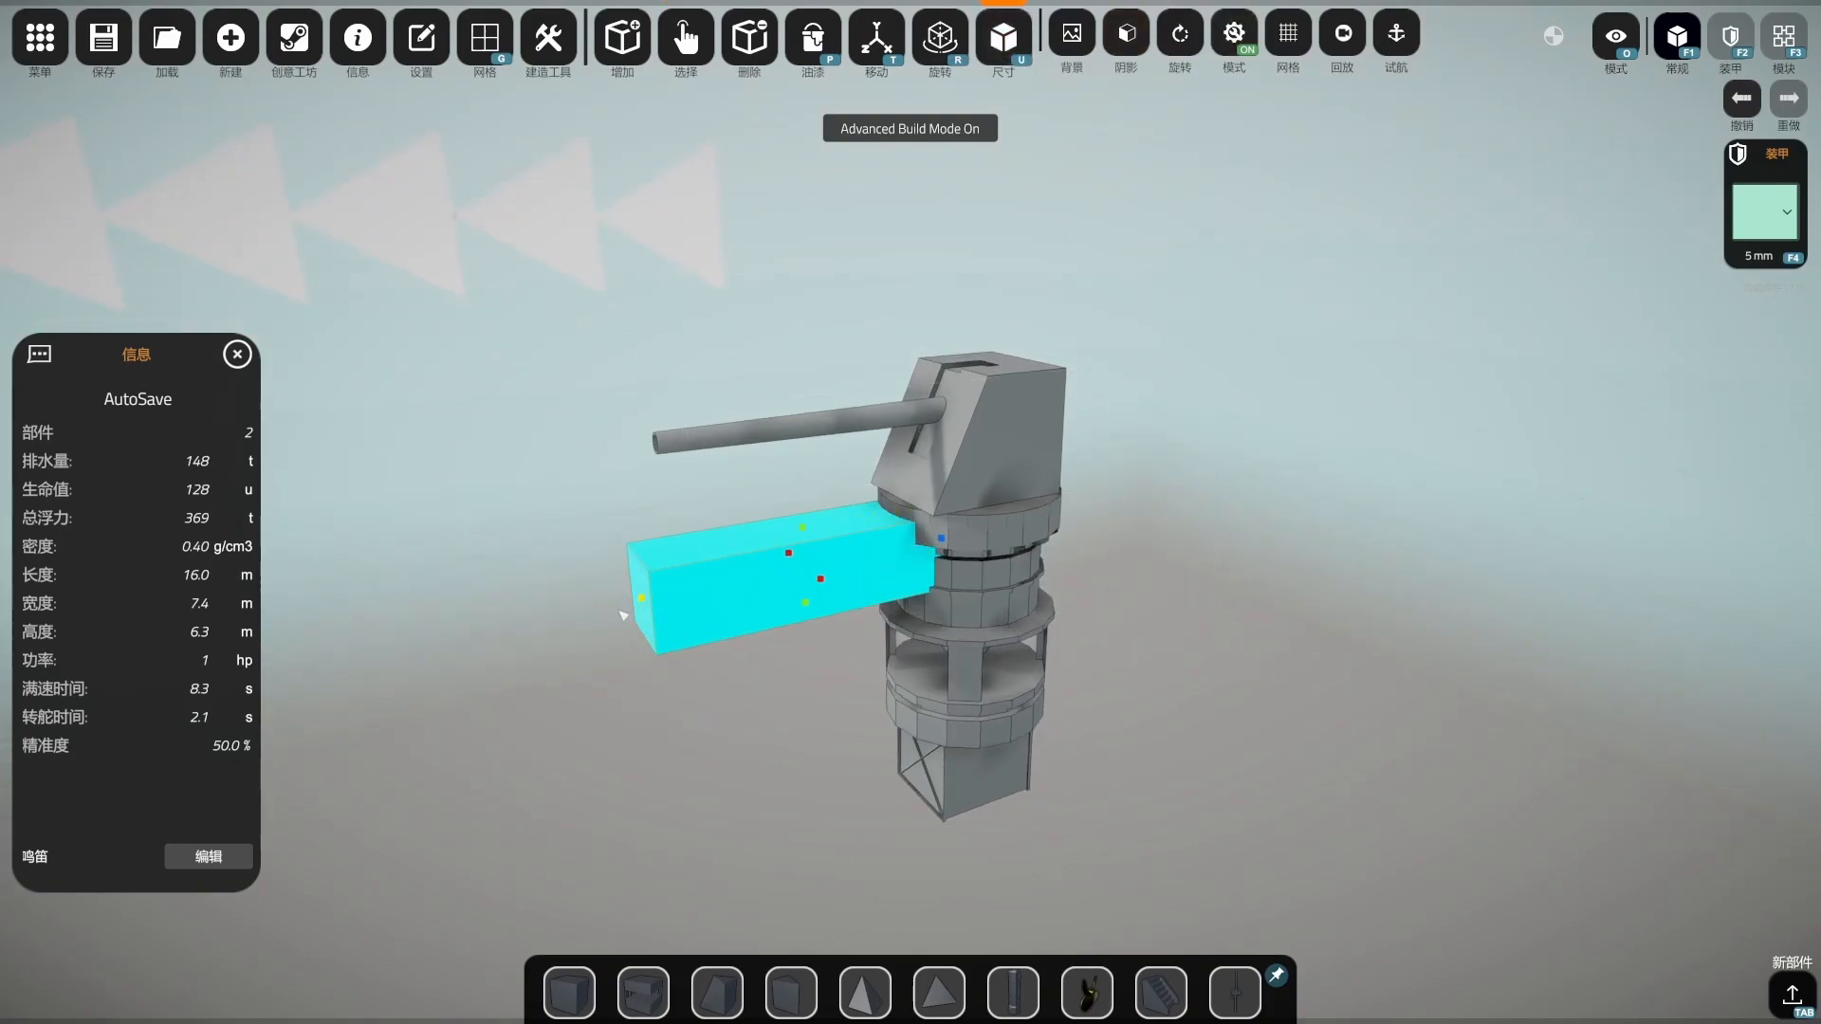
pyautogui.moveTo(943, 539); pyautogui.dragTo(1107, 514)
pyautogui.moveTo(1356, 630); pyautogui.dragTo(890, 352, button='right')
pyautogui.moveTo(896, 602); pyautogui.dragTo(902, 877)
pyautogui.click(1280, 380)
pyautogui.moveTo(1292, 313); pyautogui.dragTo(1284, 443, button='right')
pyautogui.scroll(-2, 1284, 443)
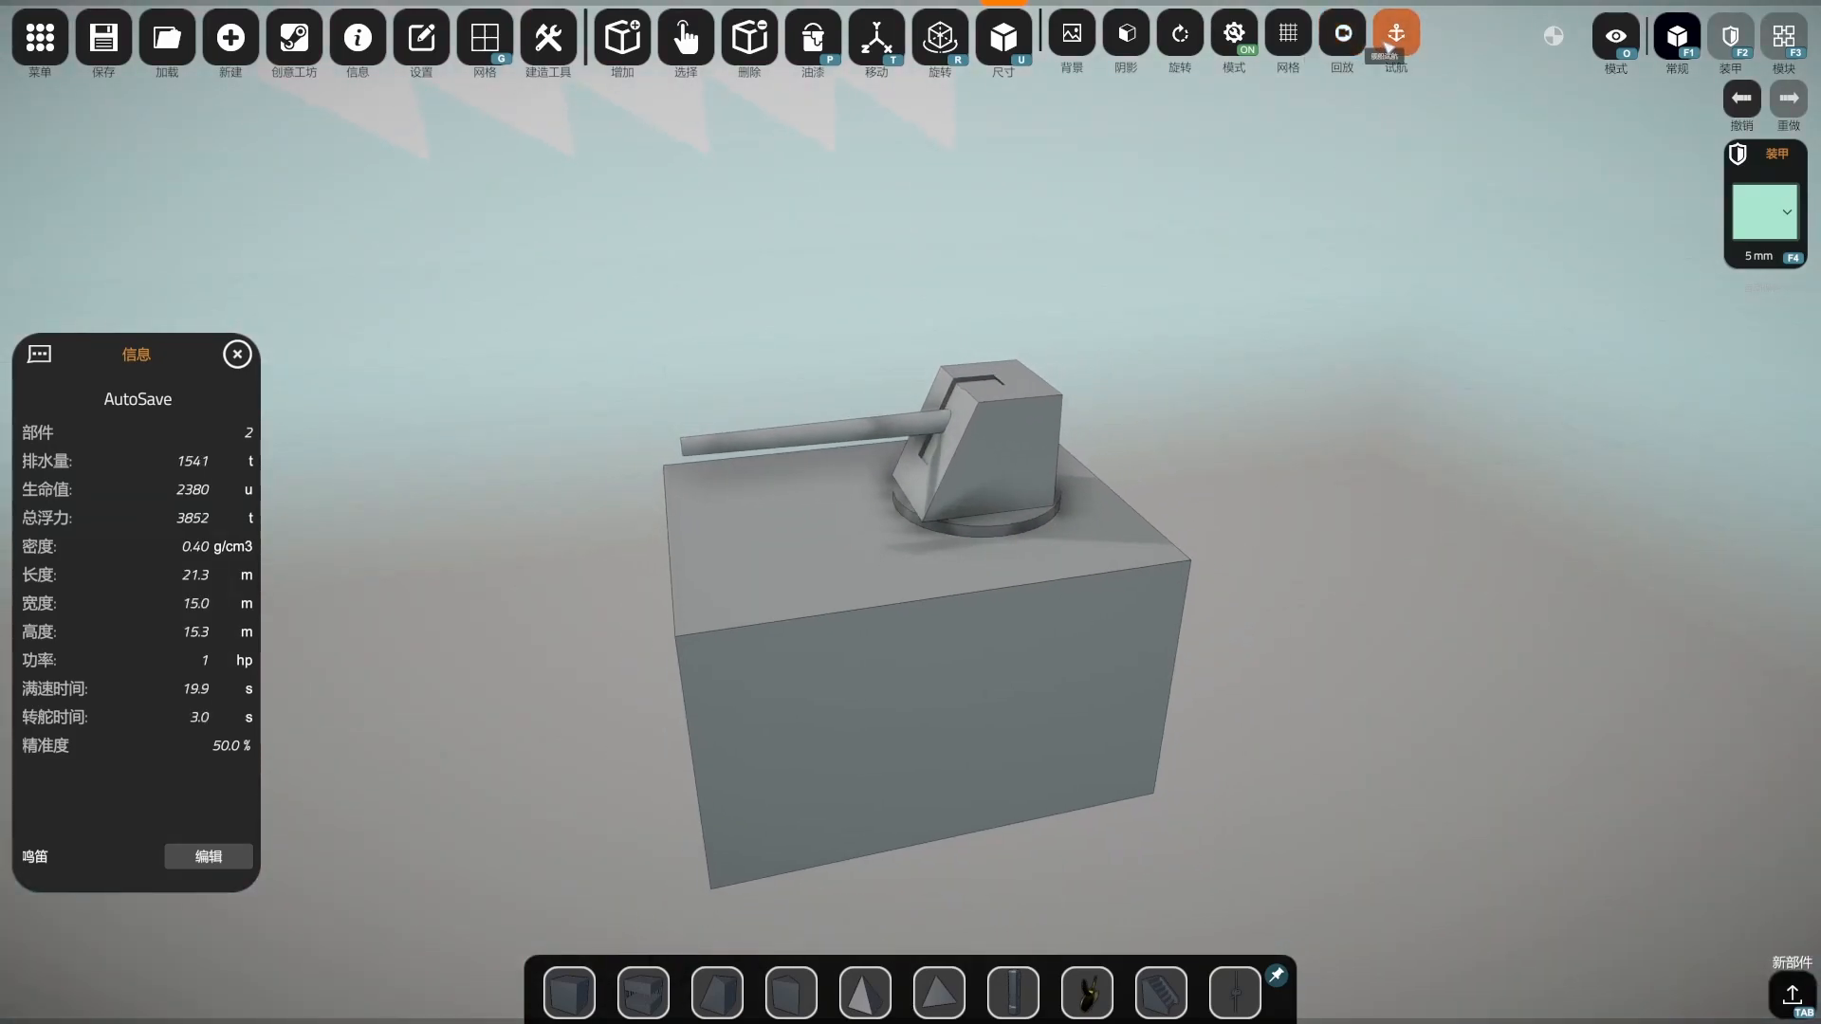
# Start a sea trial and test-fire the turret over the water, viewing the shots through the telescope
pyautogui.click(1392, 38)
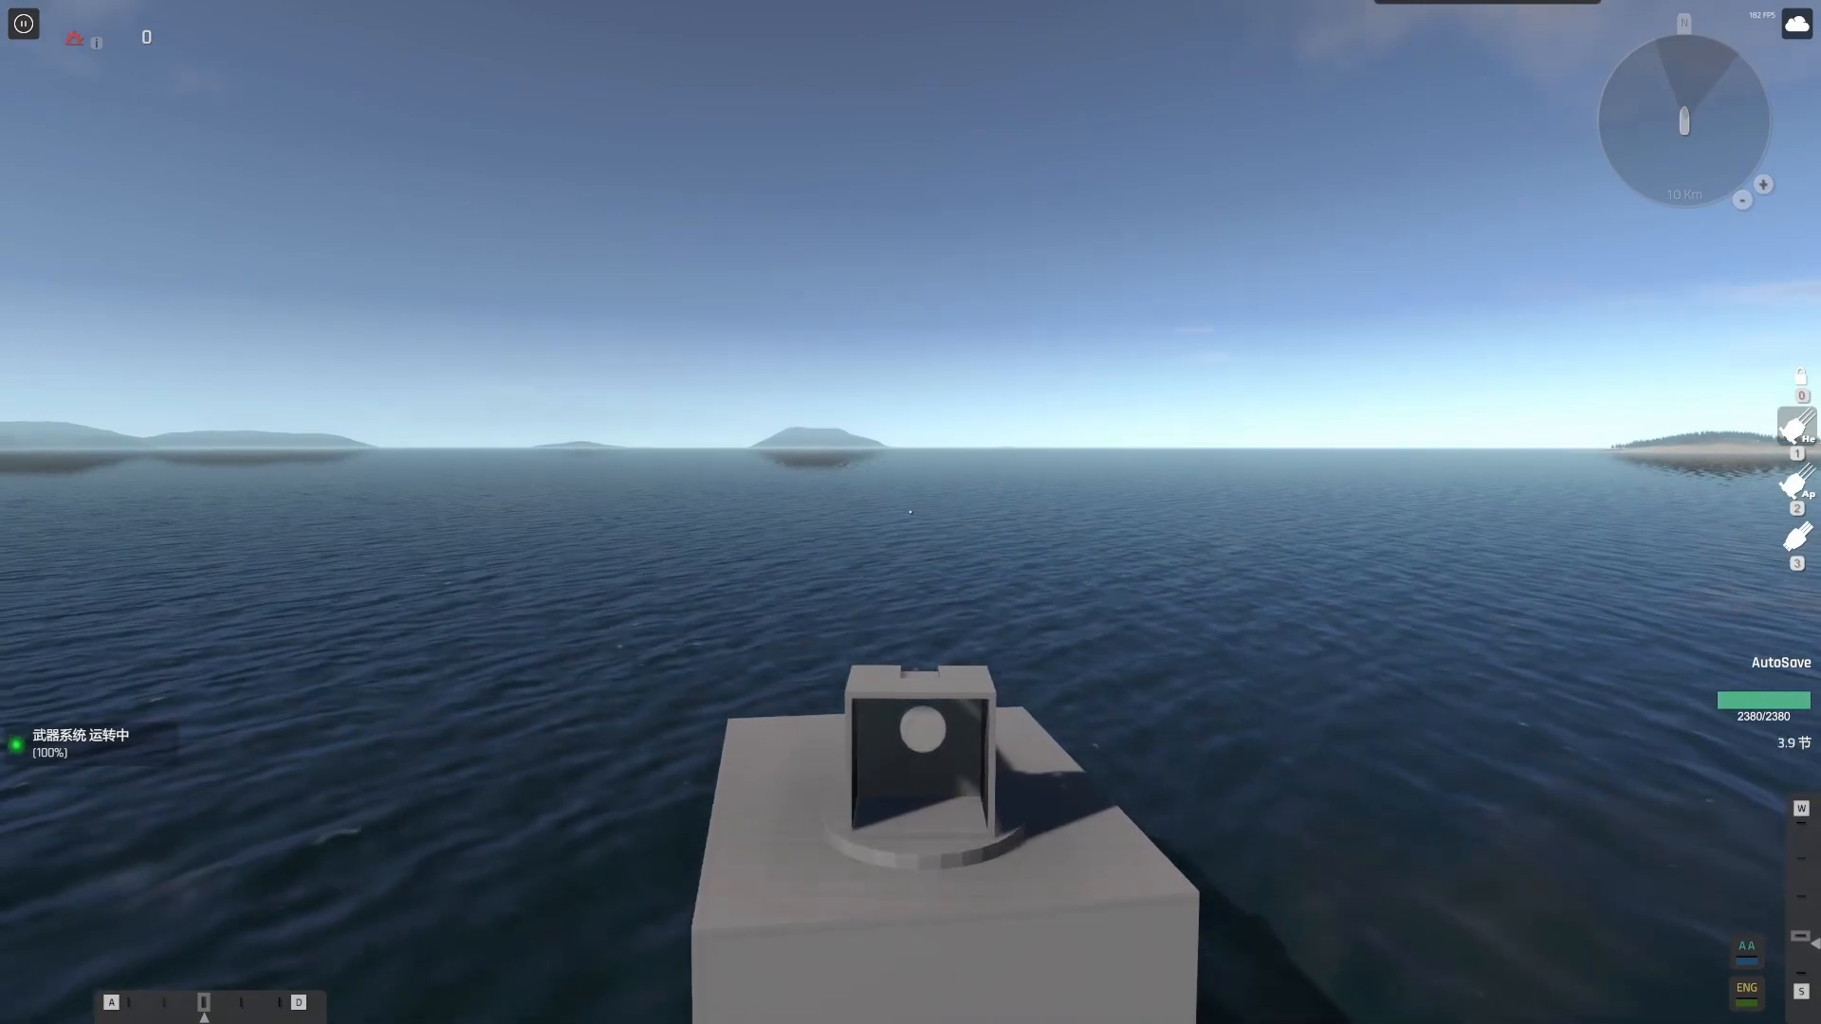
pyautogui.click(909, 512)
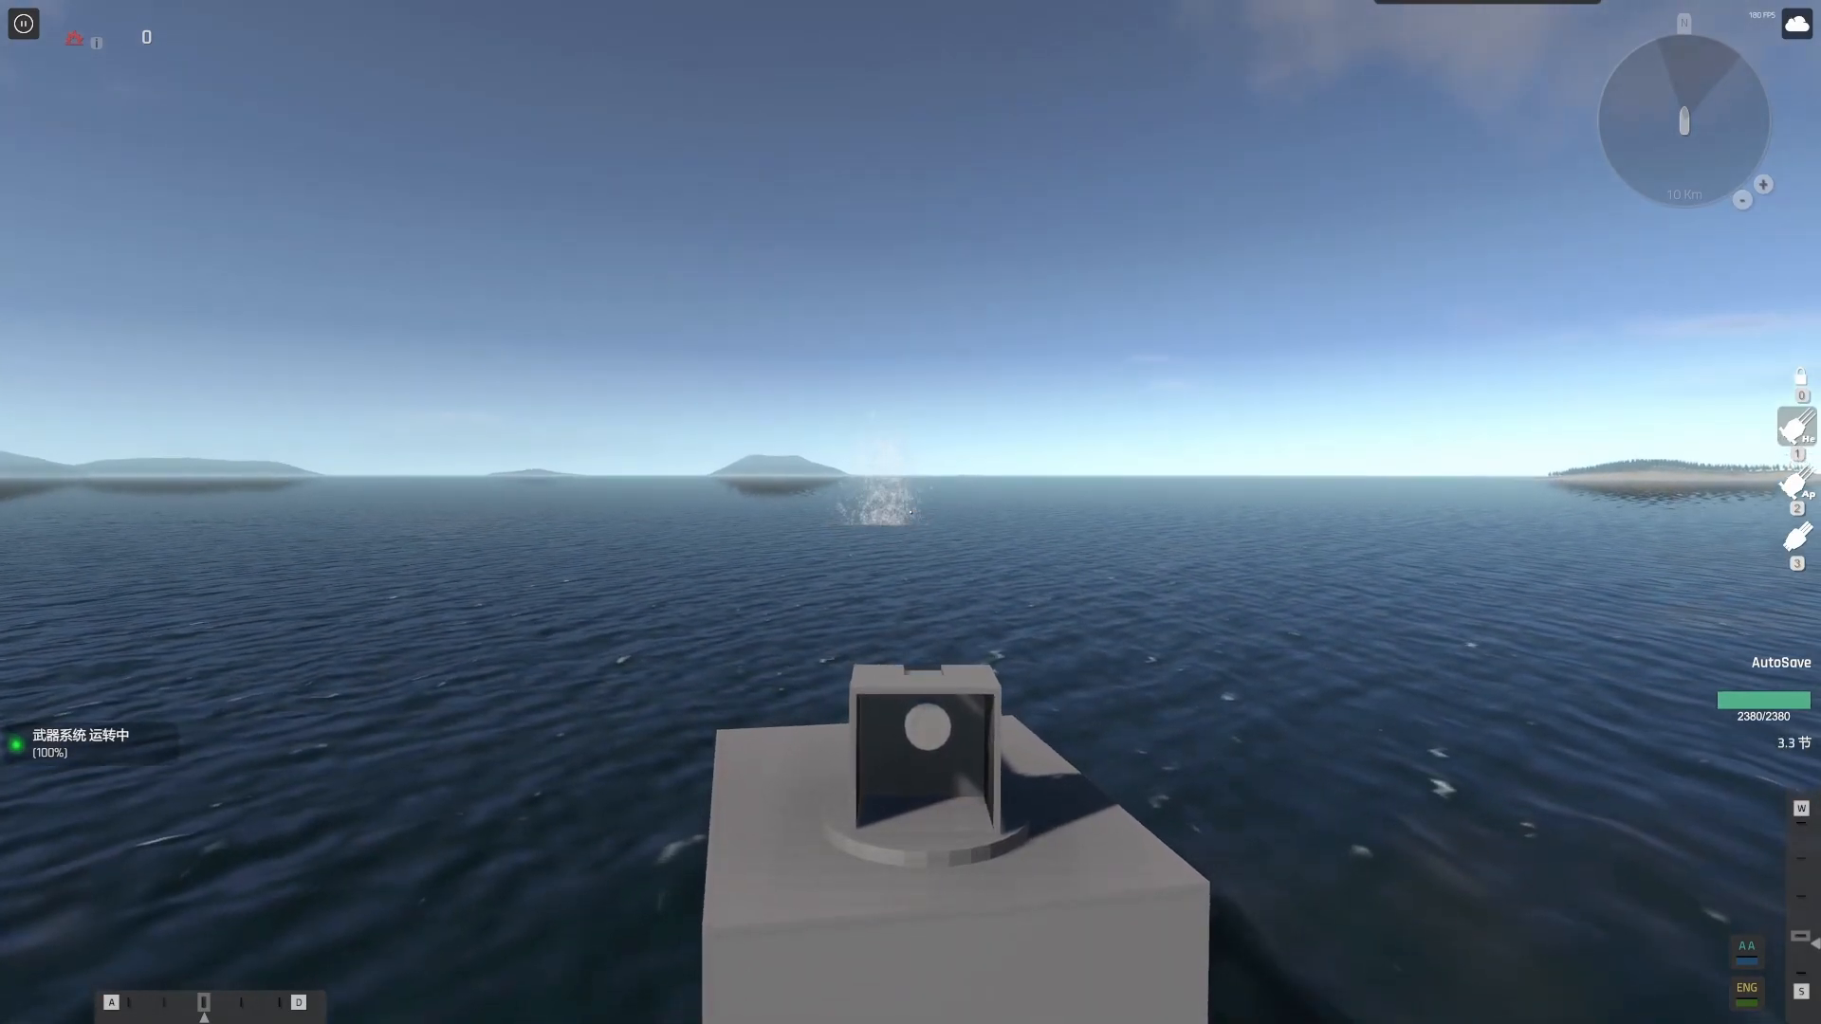
pyautogui.press('shift')
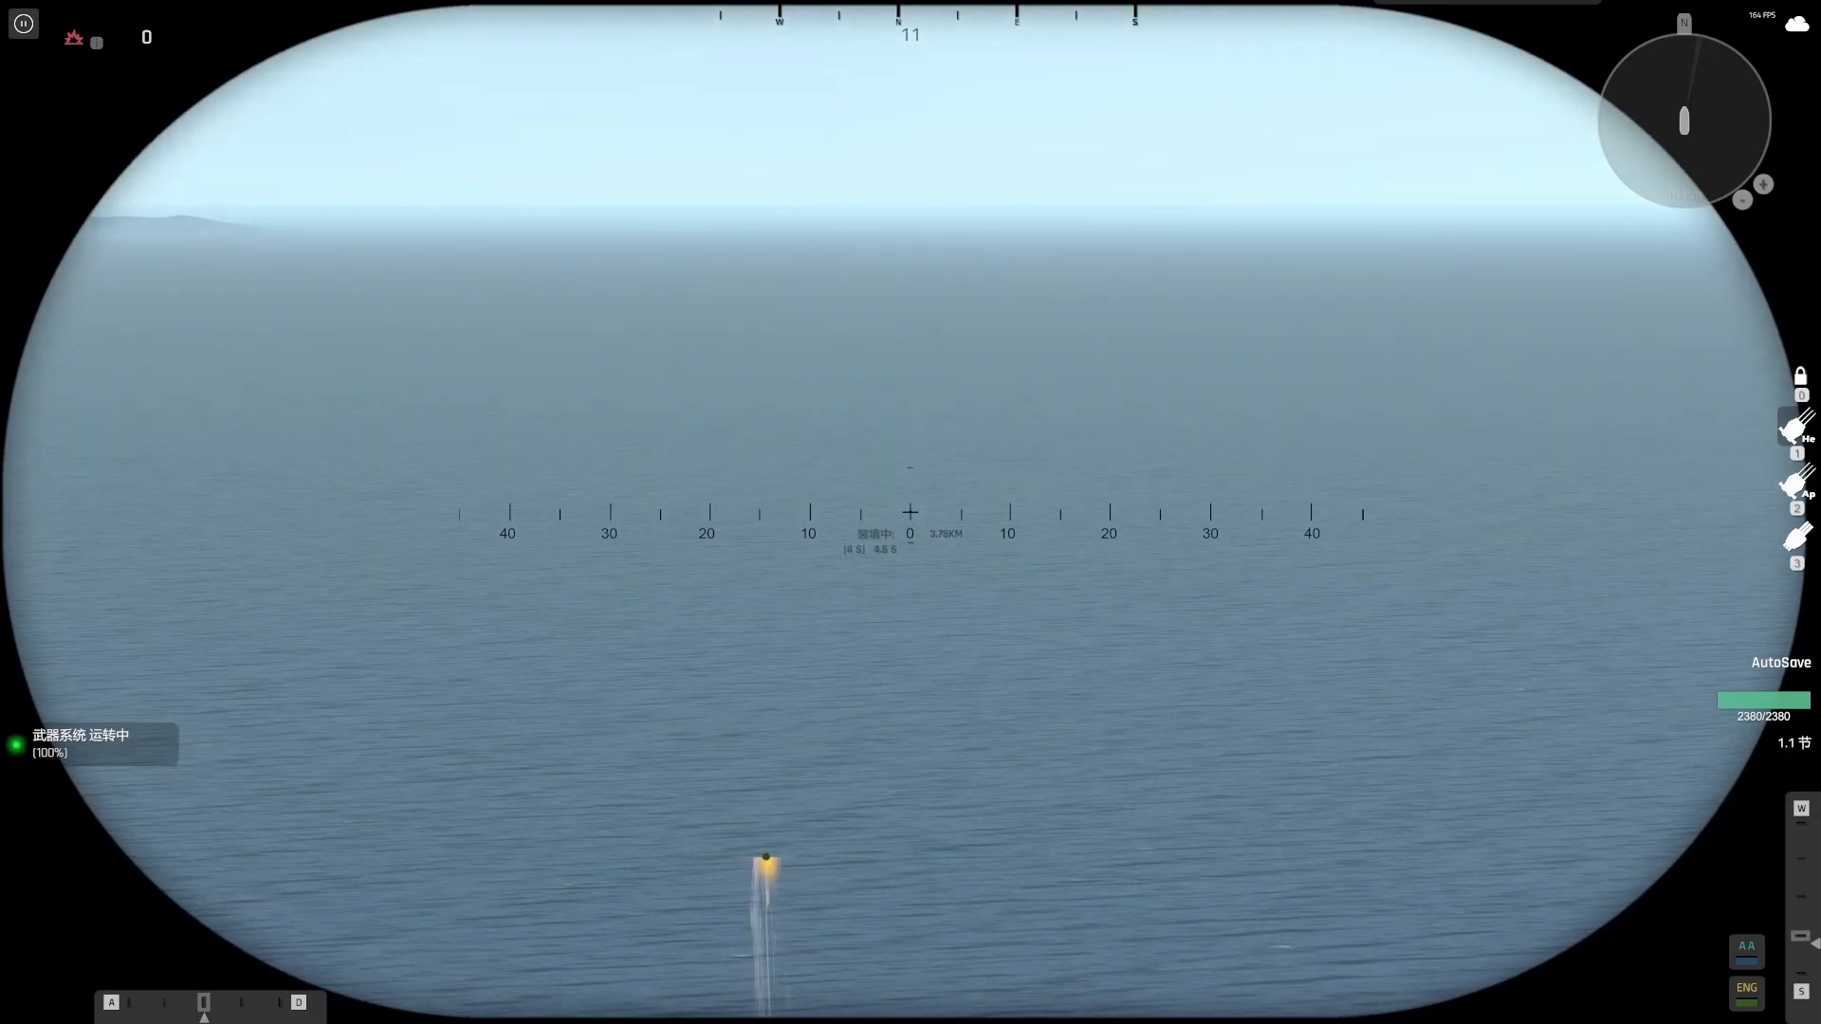
pyautogui.press('shift')
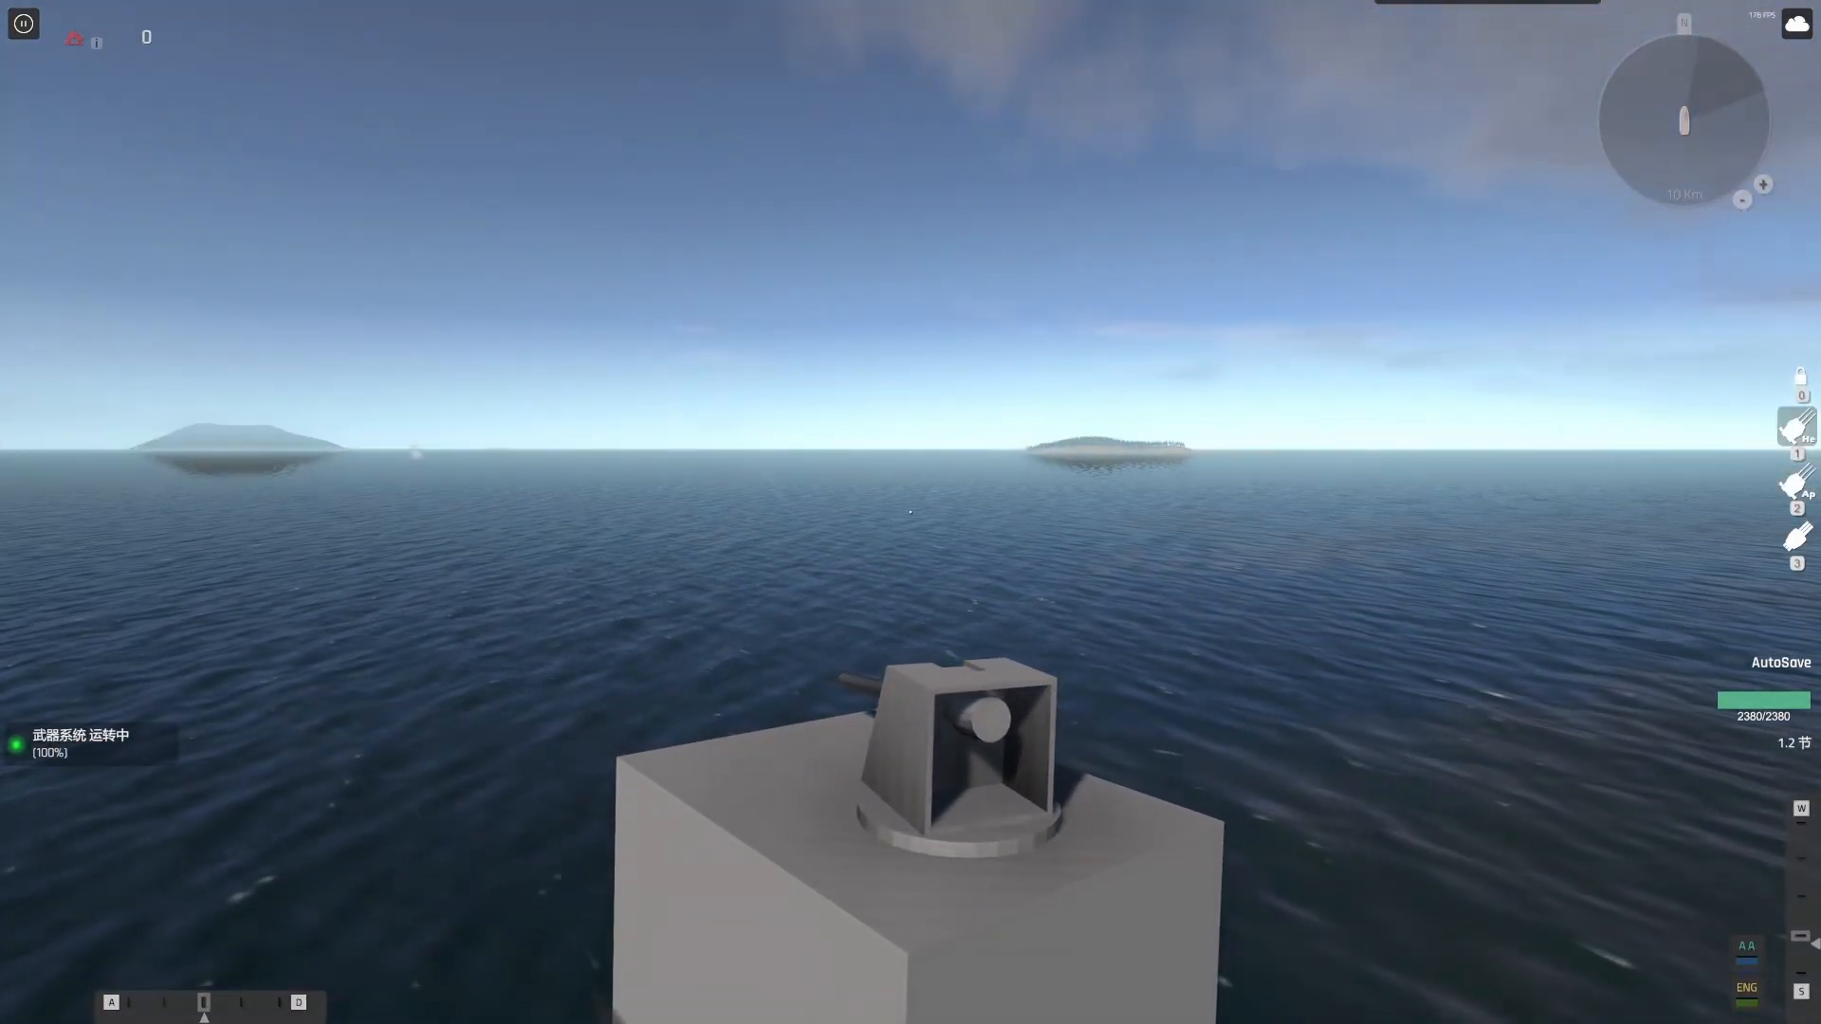
pyautogui.press('shift')
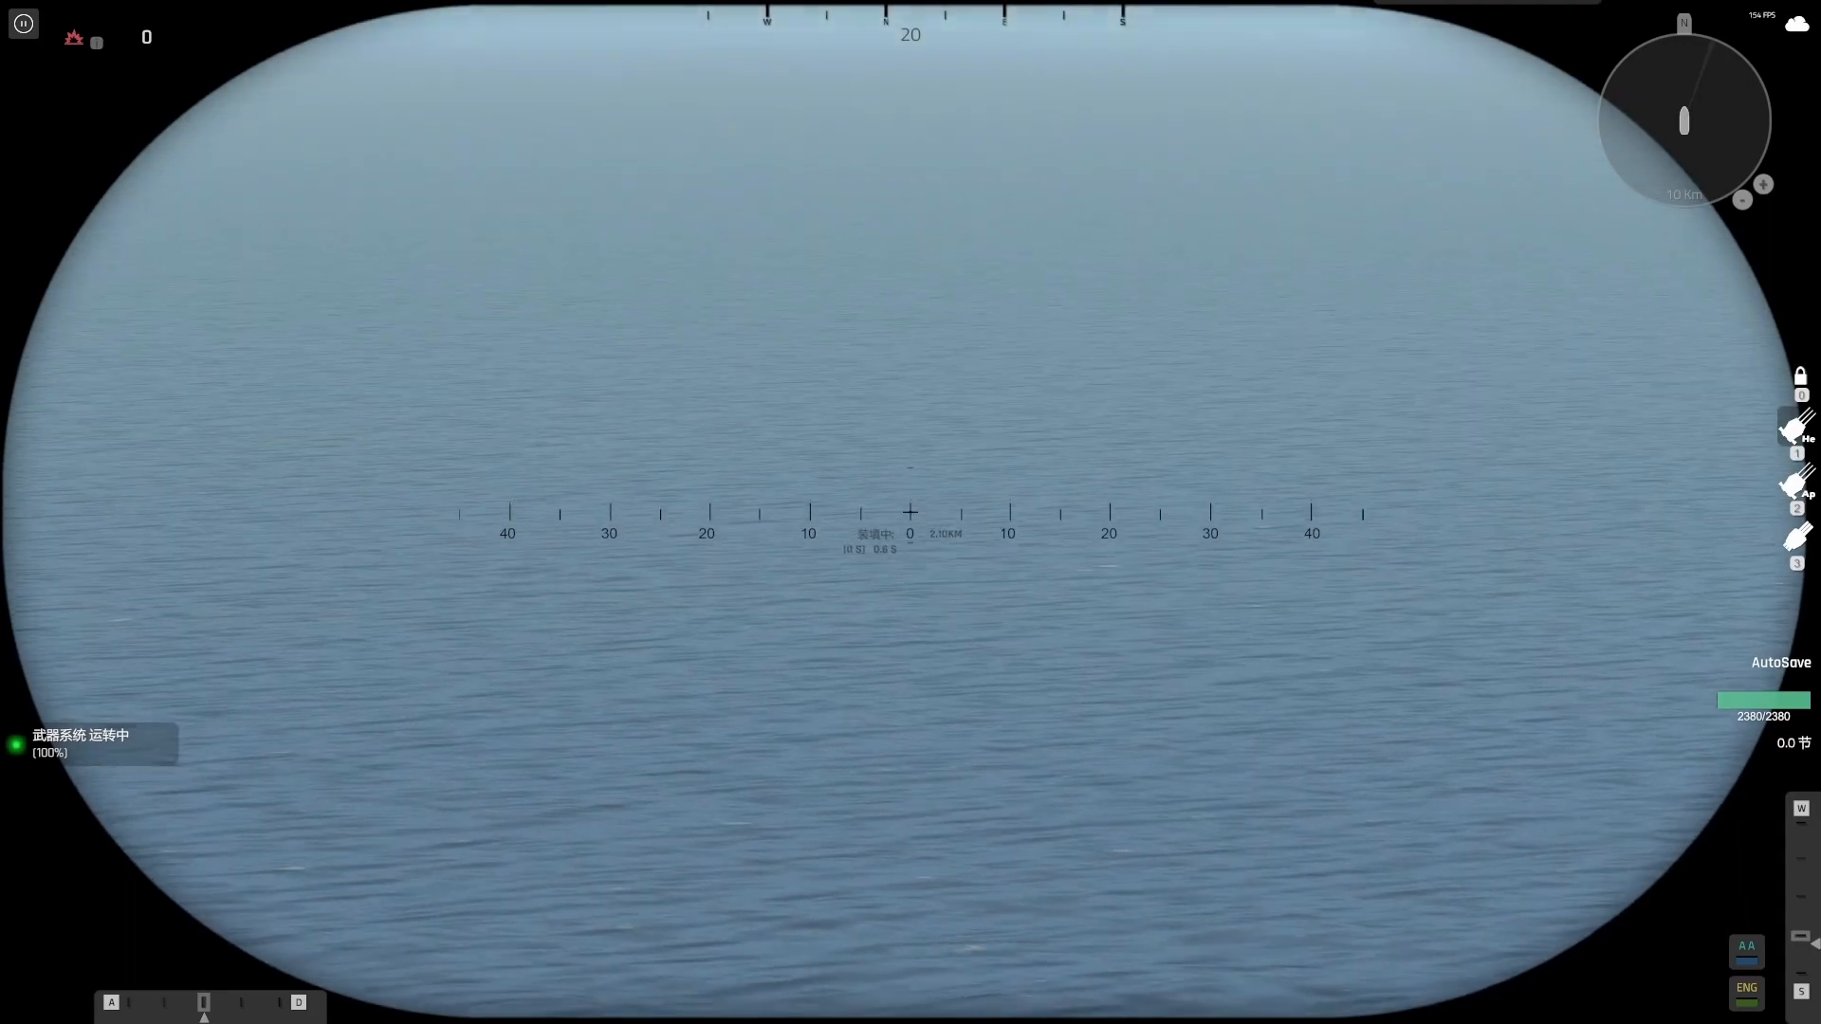
pyautogui.press('shift')
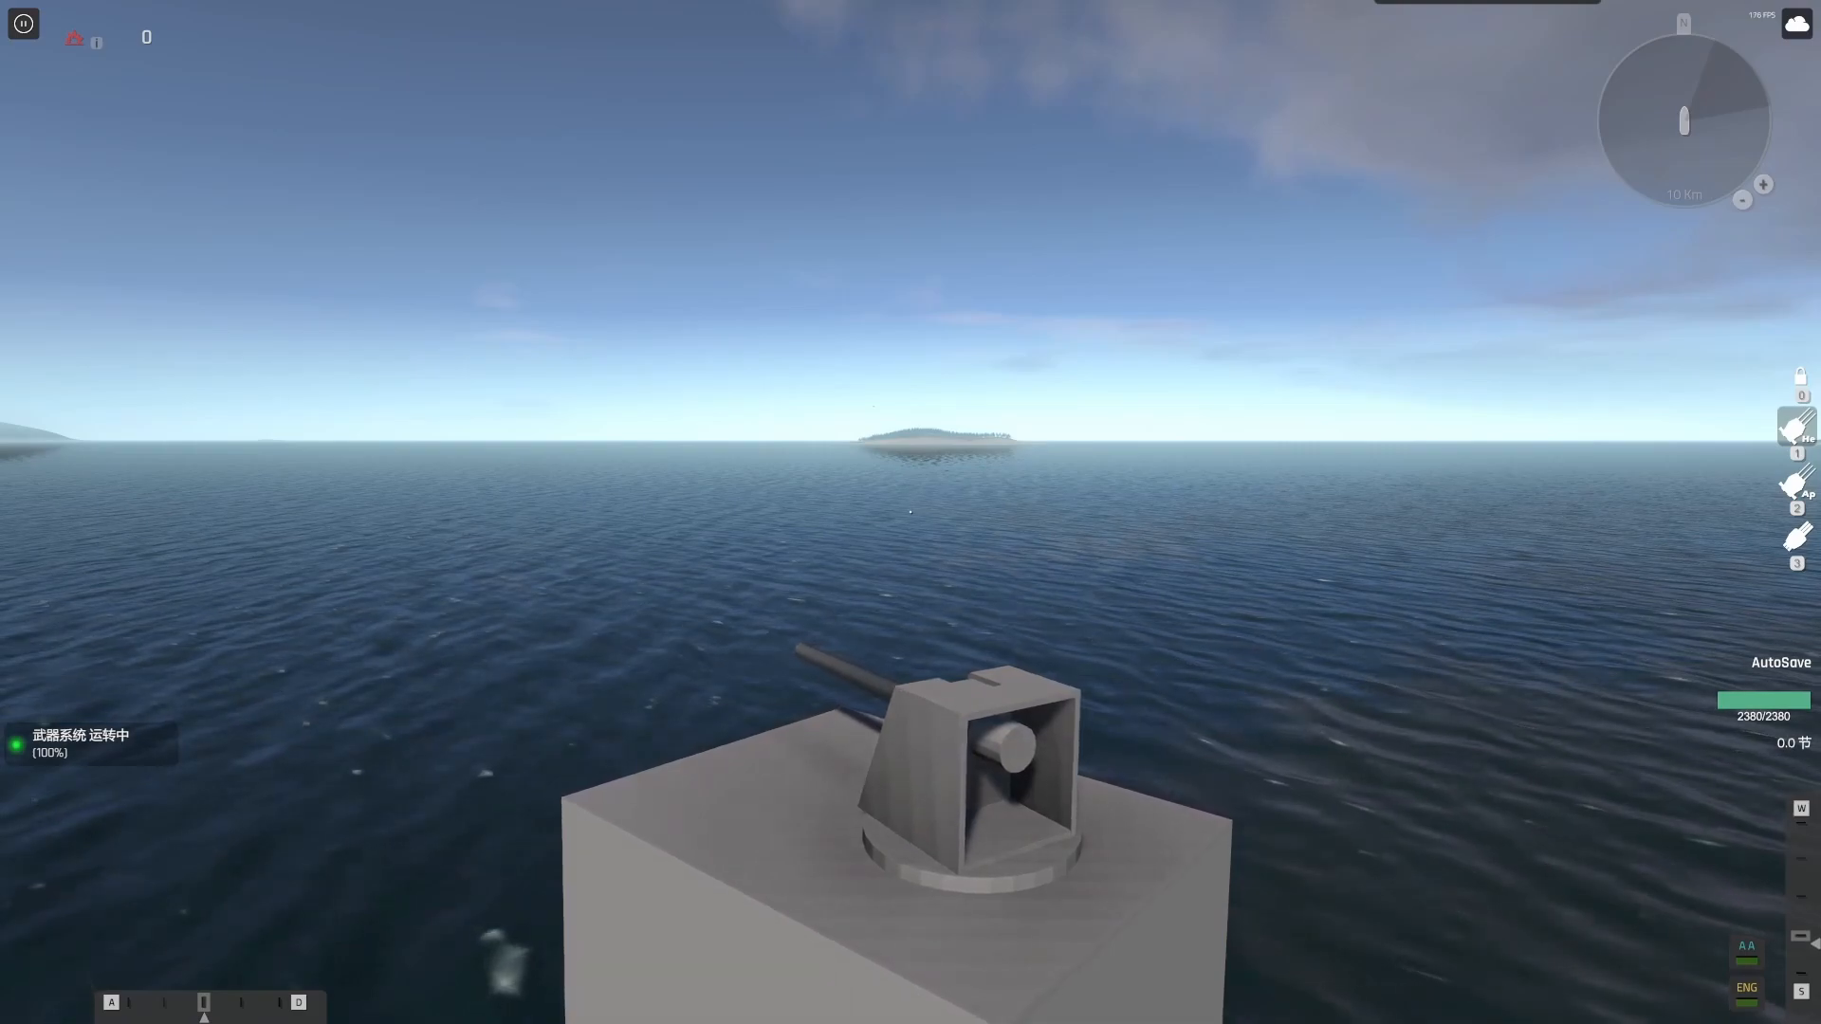
# Test the turret against enemy aircraft, firing repeatedly and following the shells in flight
pyautogui.press('.')
pyautogui.press('.')
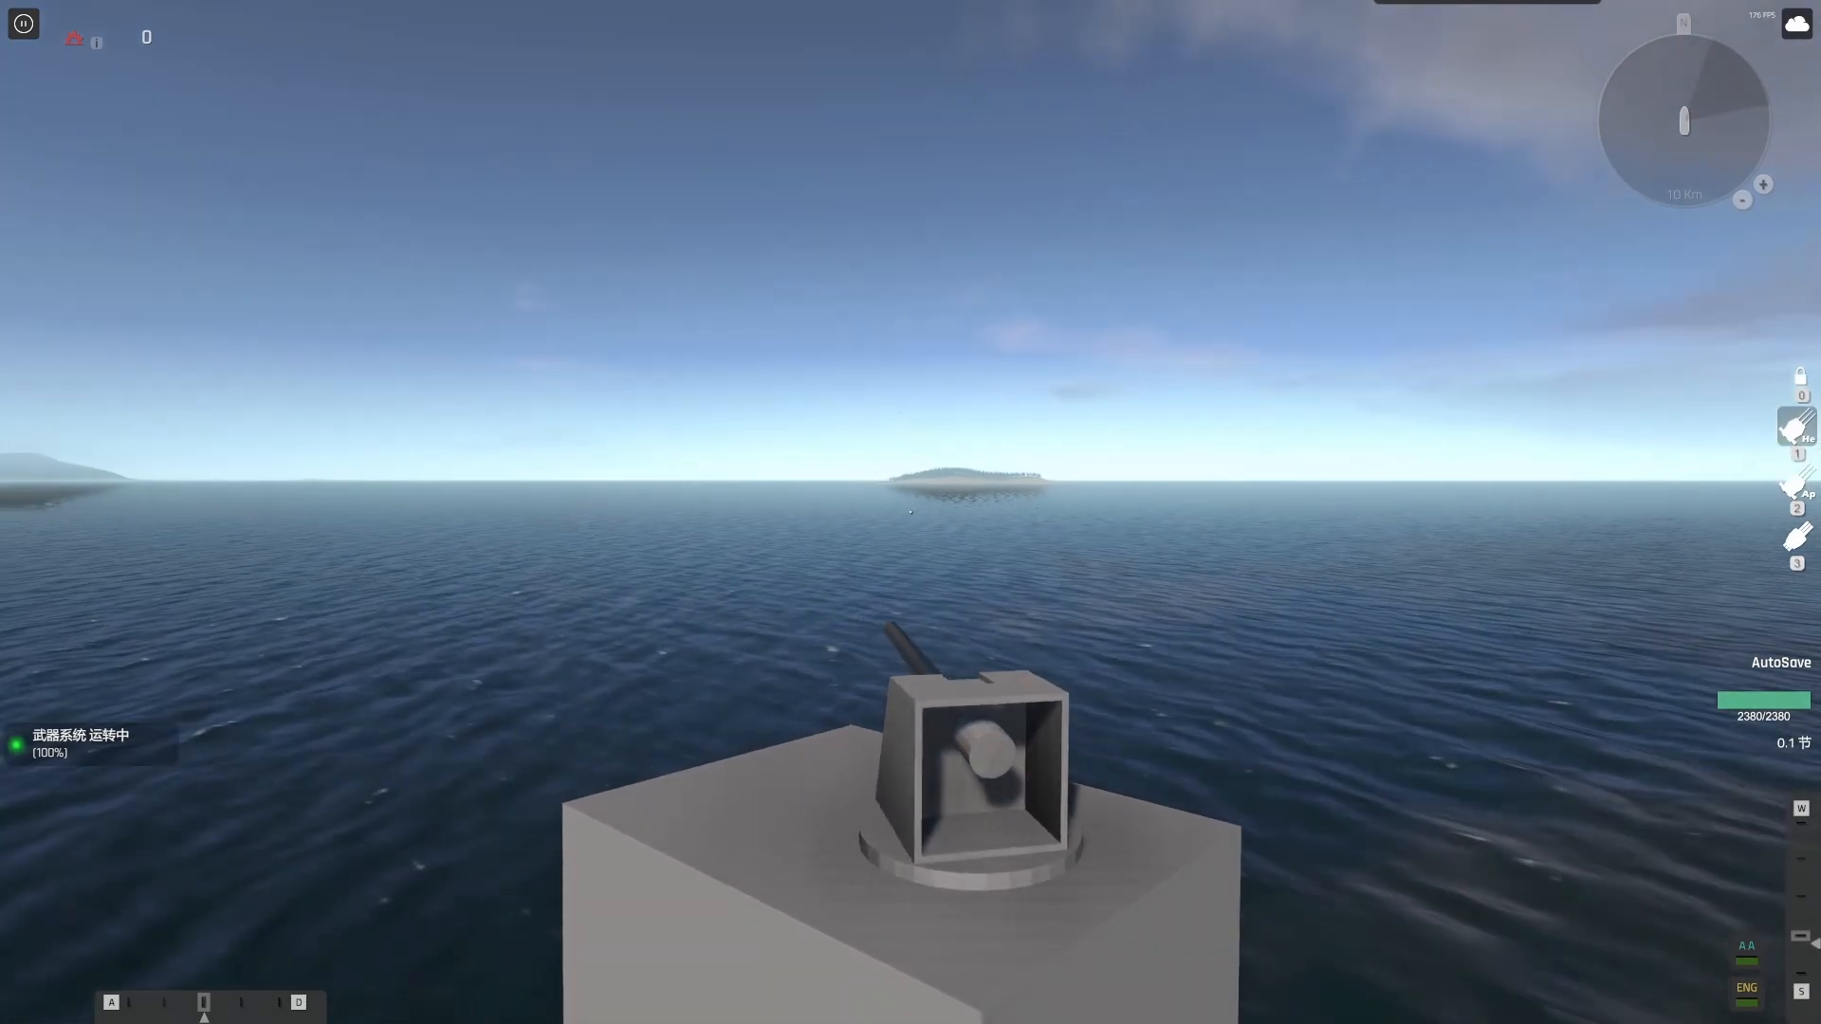
pyautogui.click(911, 512)
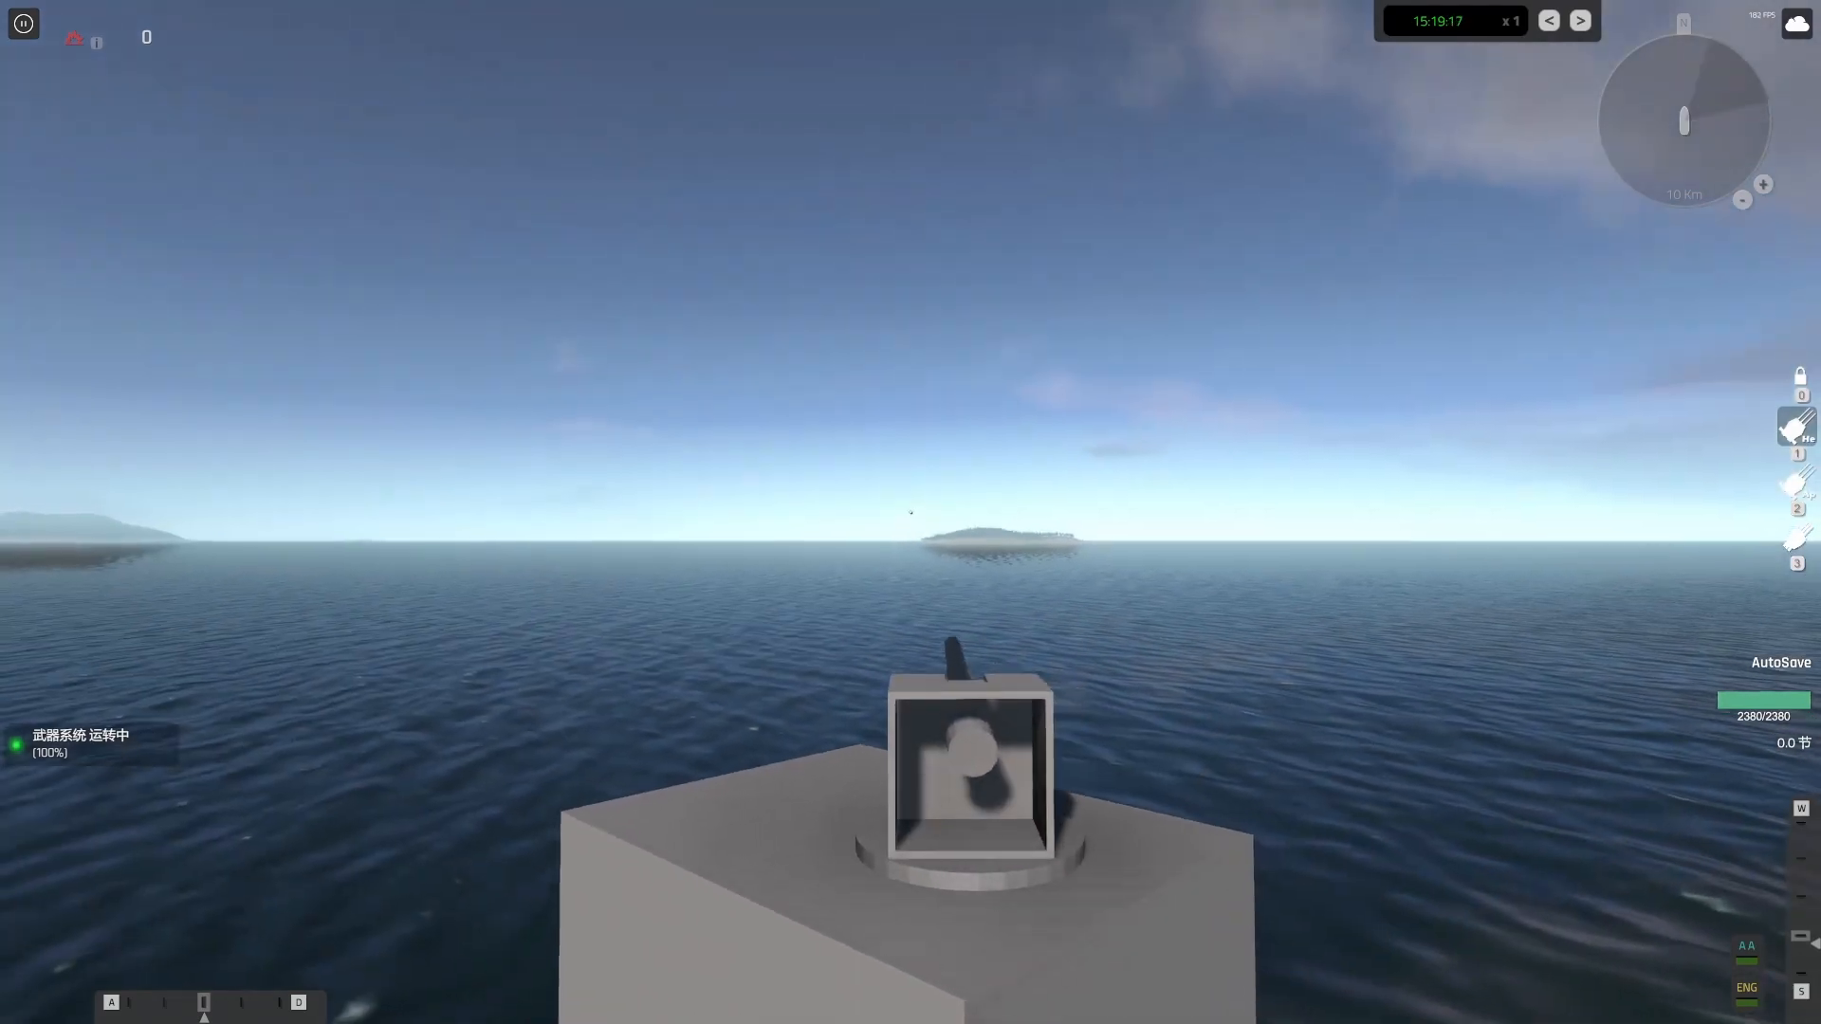
pyautogui.press('shift')
pyautogui.click(911, 512)
pyautogui.press('z')
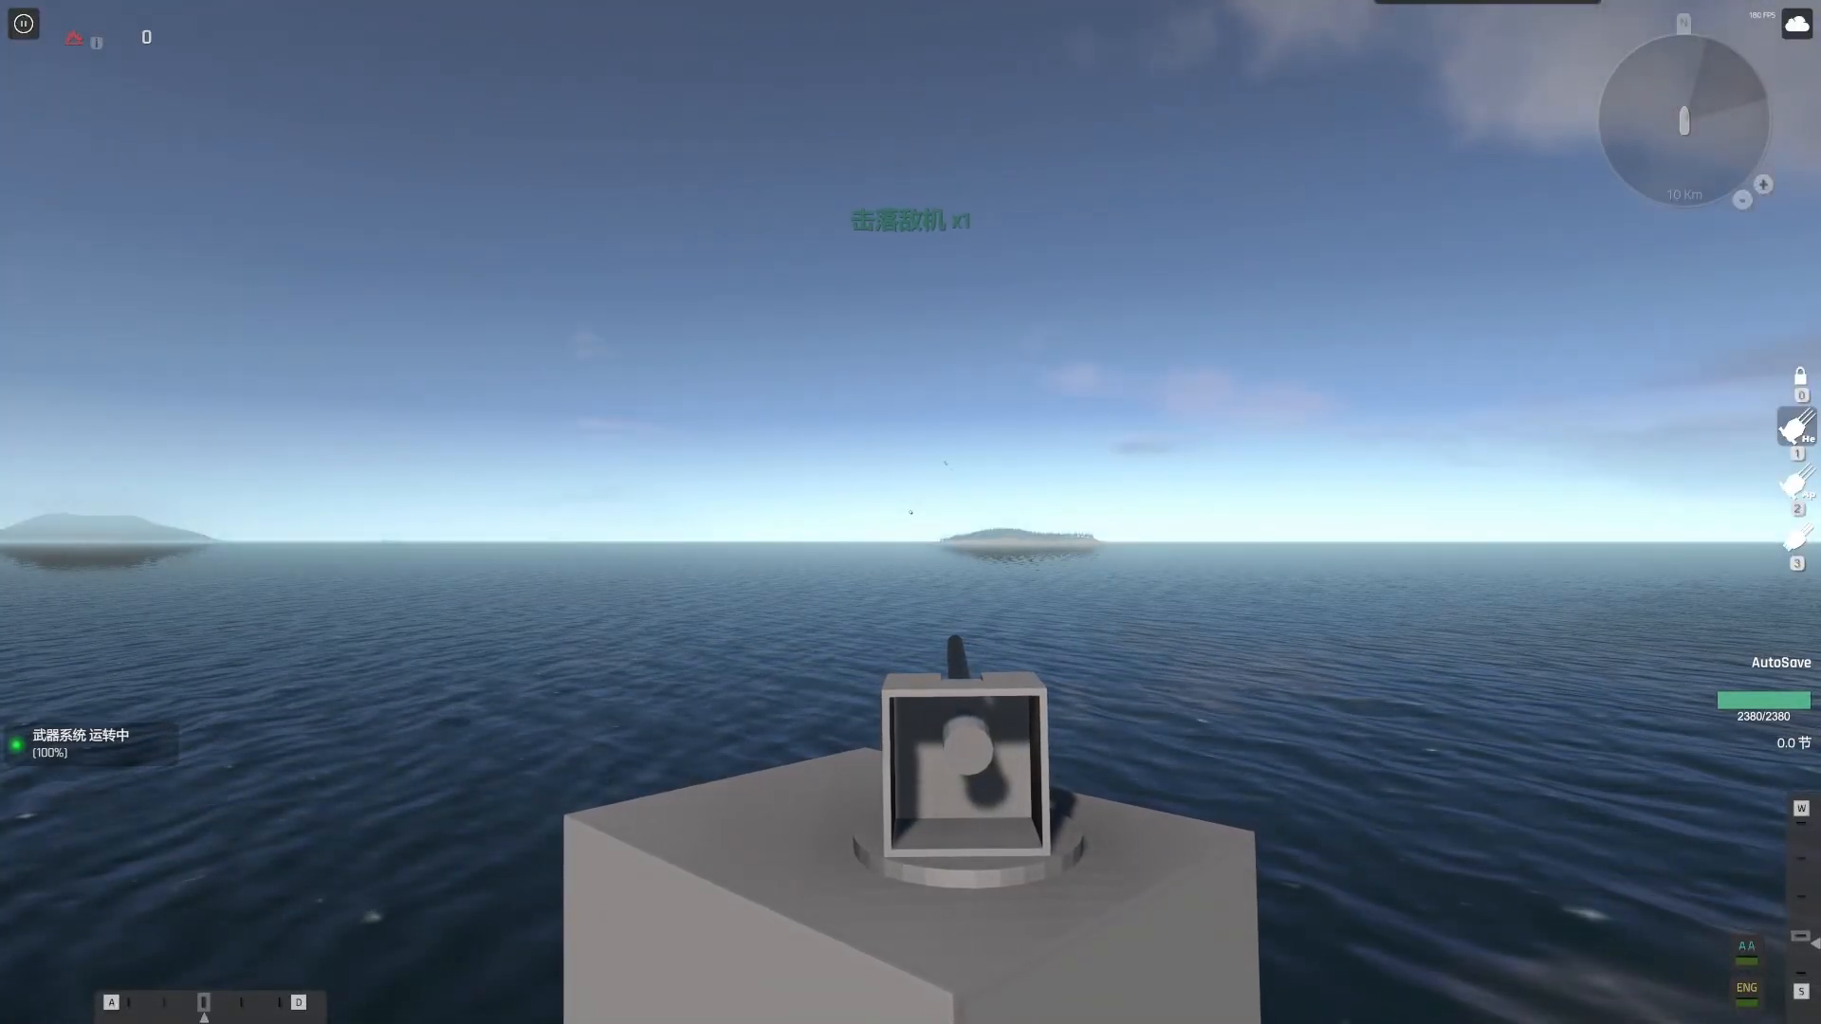
pyautogui.click(910, 512)
pyautogui.press('z')
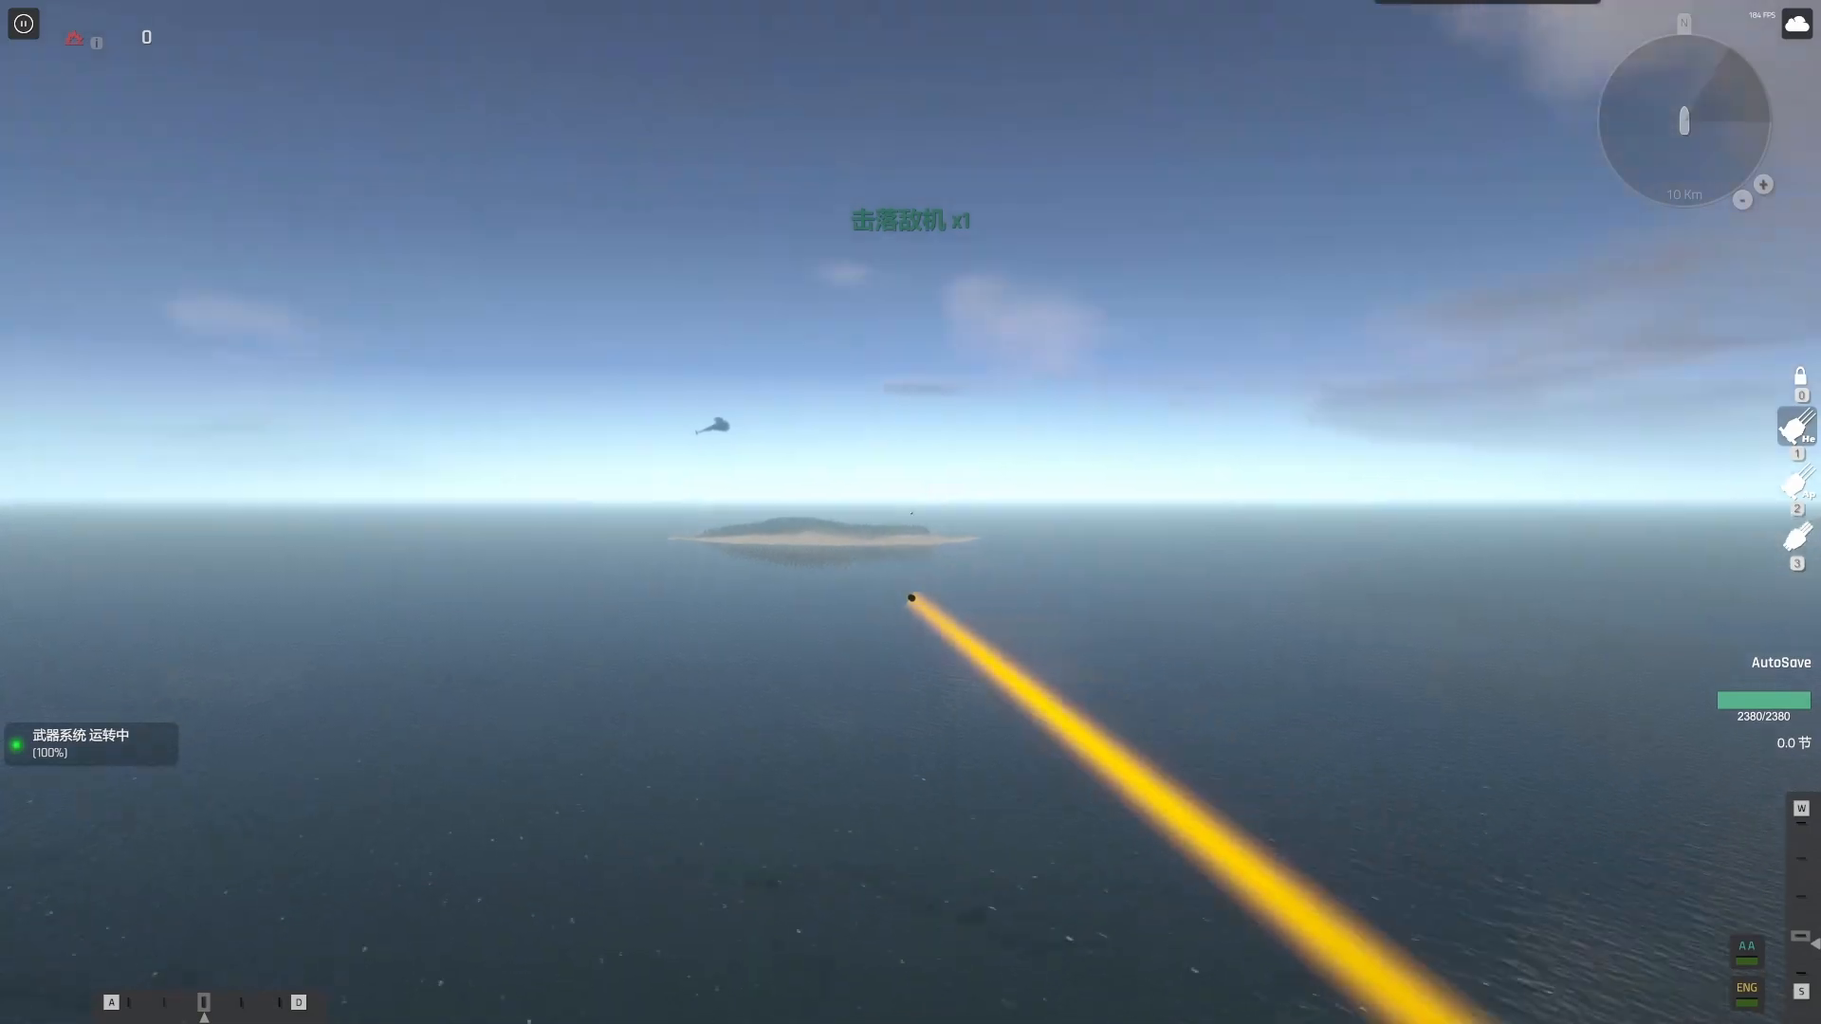